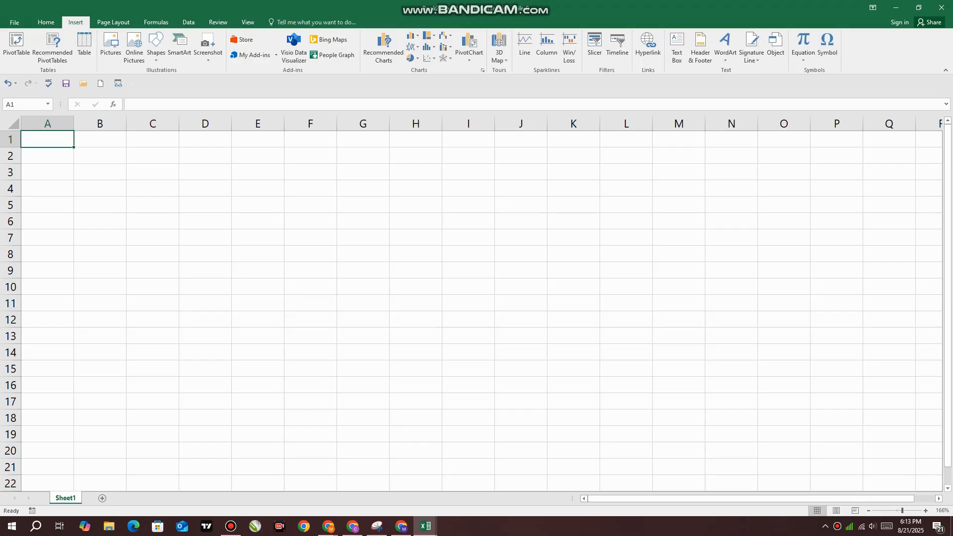
left_click(46, 21)
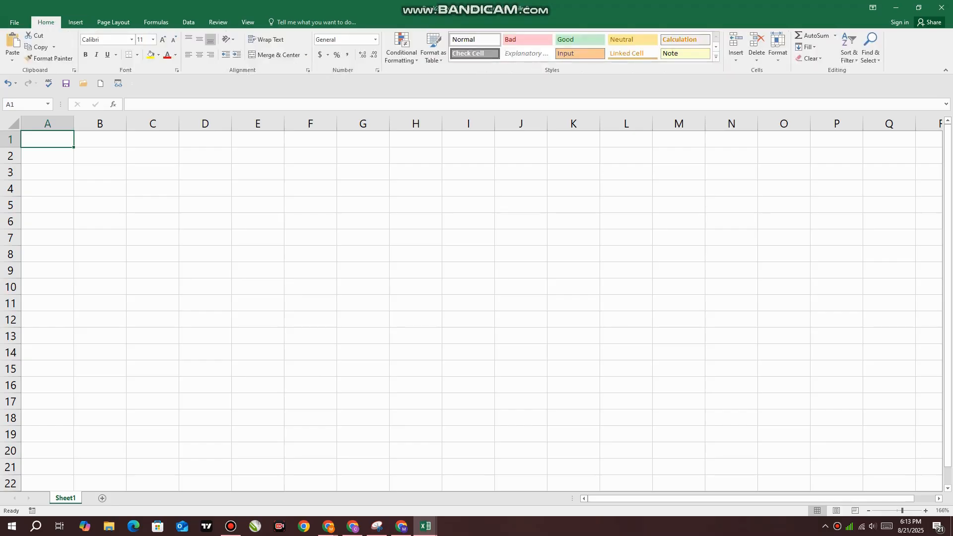
left_click(806, 47)
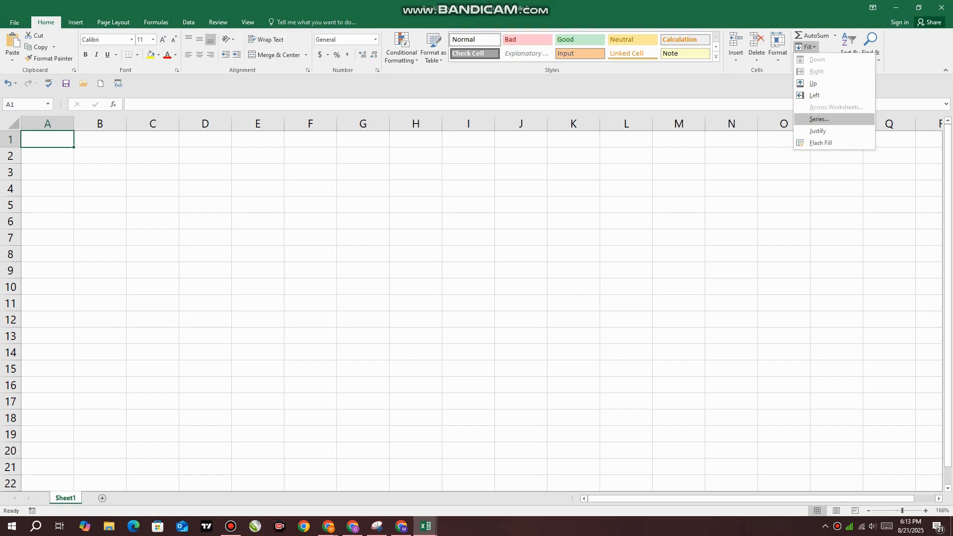
left_click(819, 119)
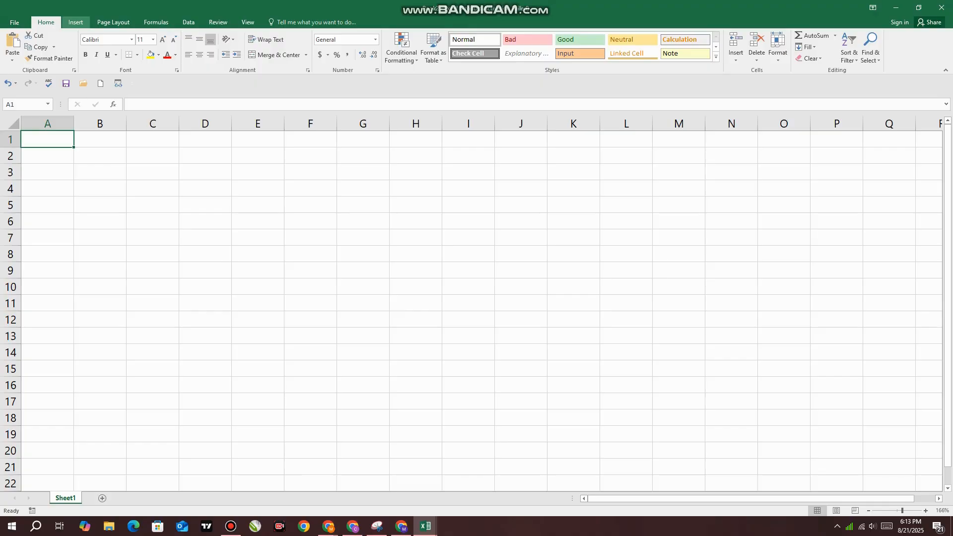
left_click(75, 22)
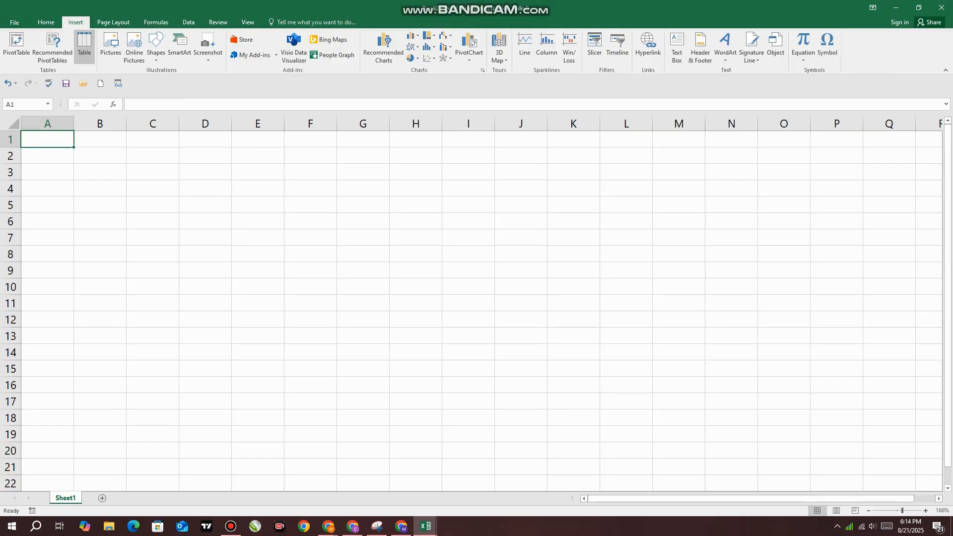
Switch to the Chrome window with the untitled Google Sheets spreadsheet and open chatgpt.com there
left_click(328, 526)
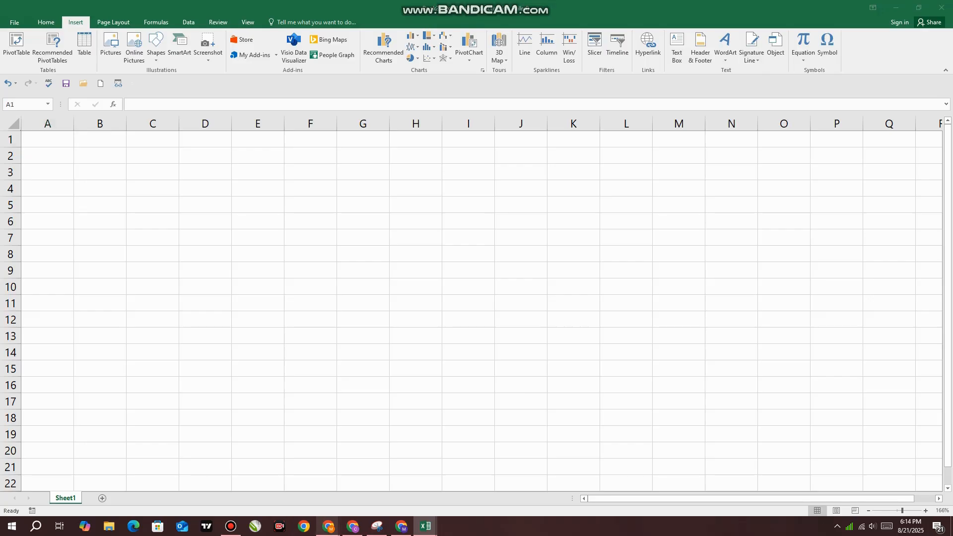
left_click(273, 478)
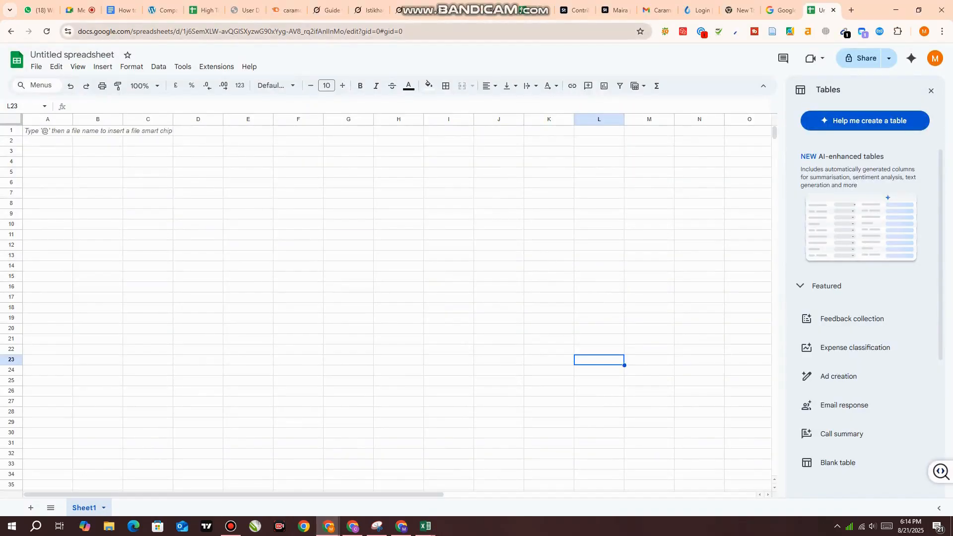
left_click(608, 31)
type("chat")
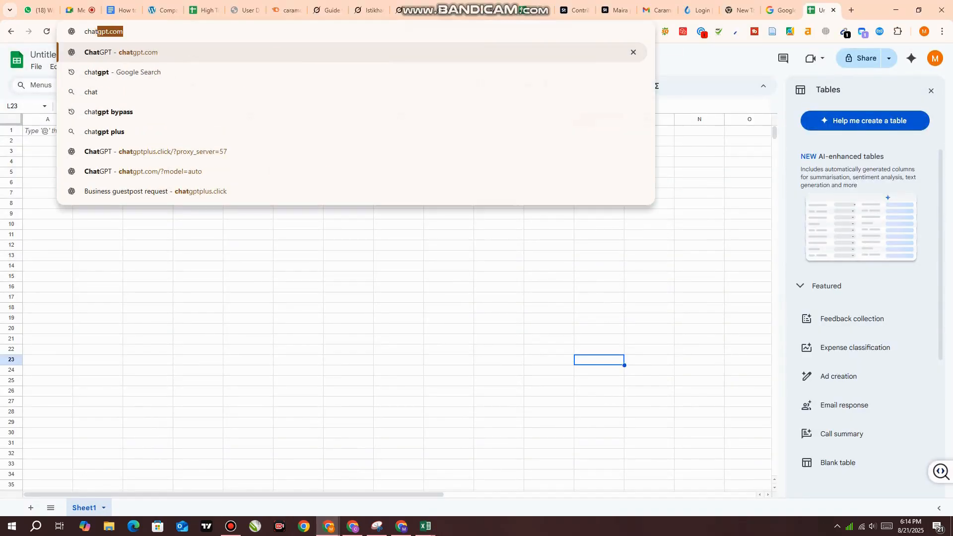
key("Return")
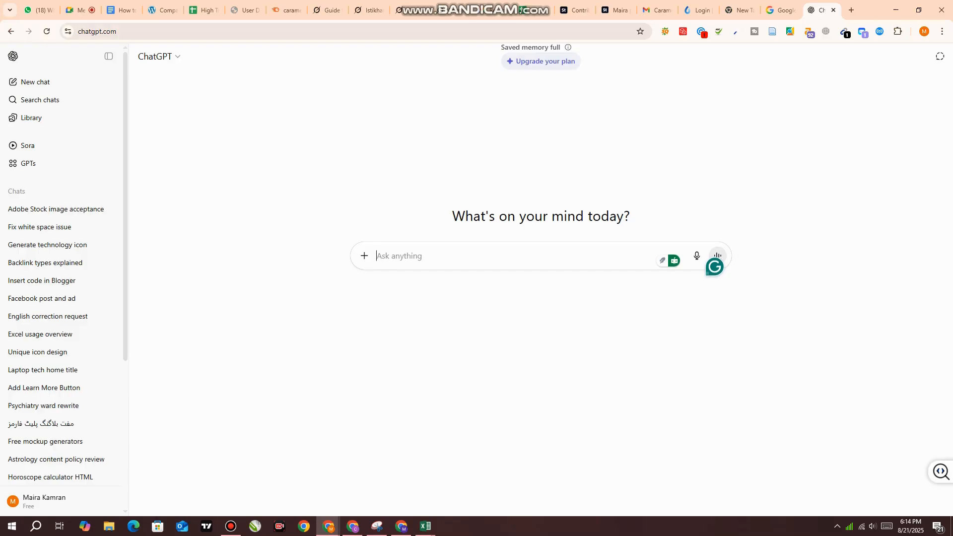
Write the prompt "construction project iwant to manage give me attribute list" in the new chat
type("construction projec")
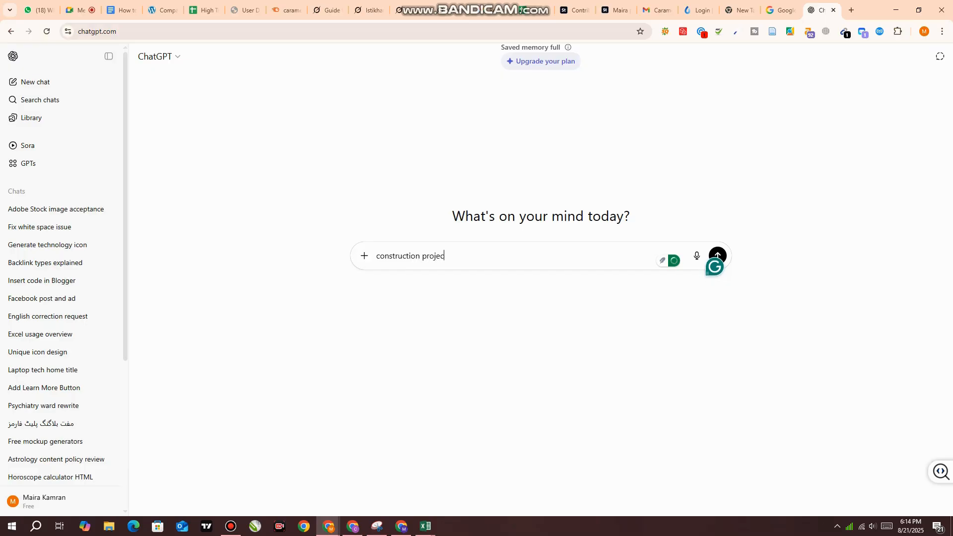
type("t iwant to ma")
type("nage make")
key("BackSpace")
key("BackSpace")
key("BackSpace")
key("BackSpace")
key("BackSpace")
type("give me attr")
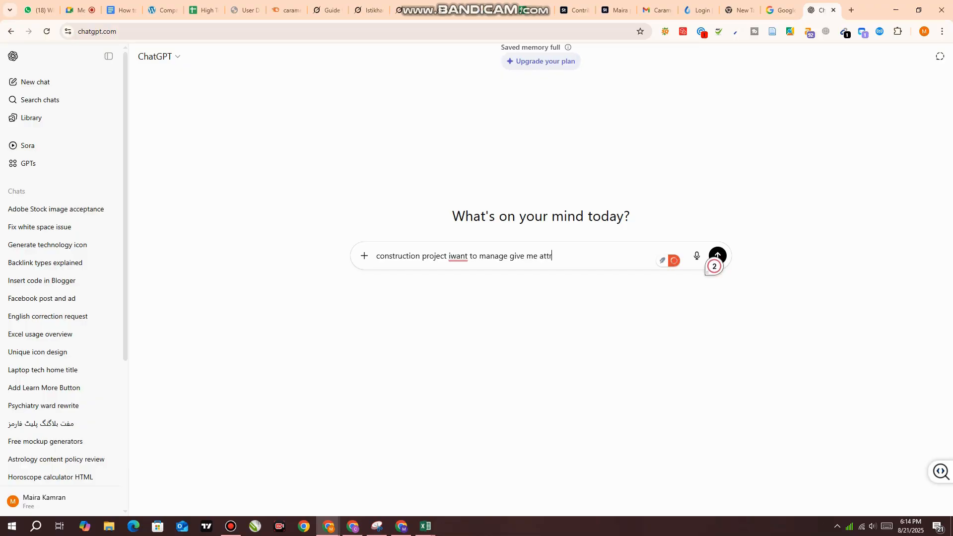
type("ibute list")
Apply the suggested corrections "want" and "the attribute" to the prompt and send it
mouse_move(458, 256)
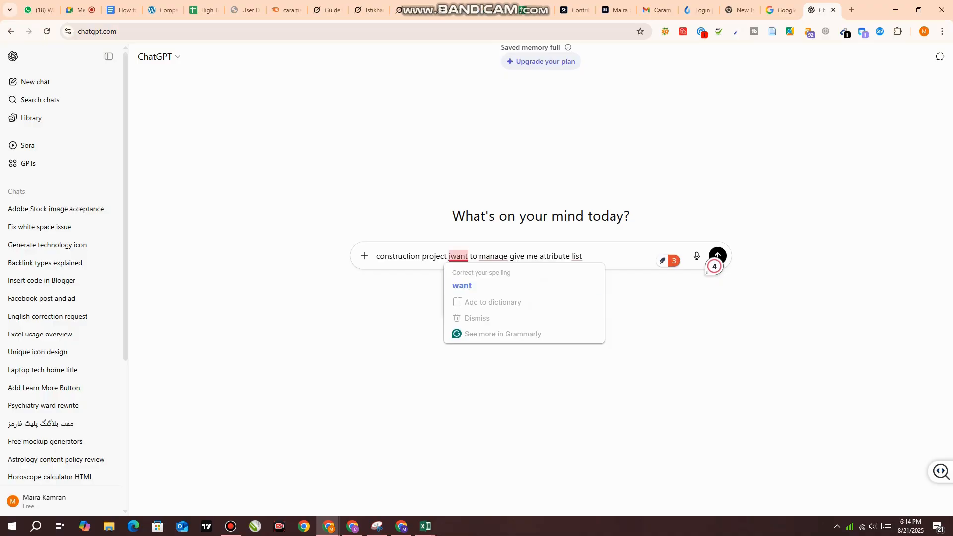
left_click(462, 285)
mouse_move(555, 256)
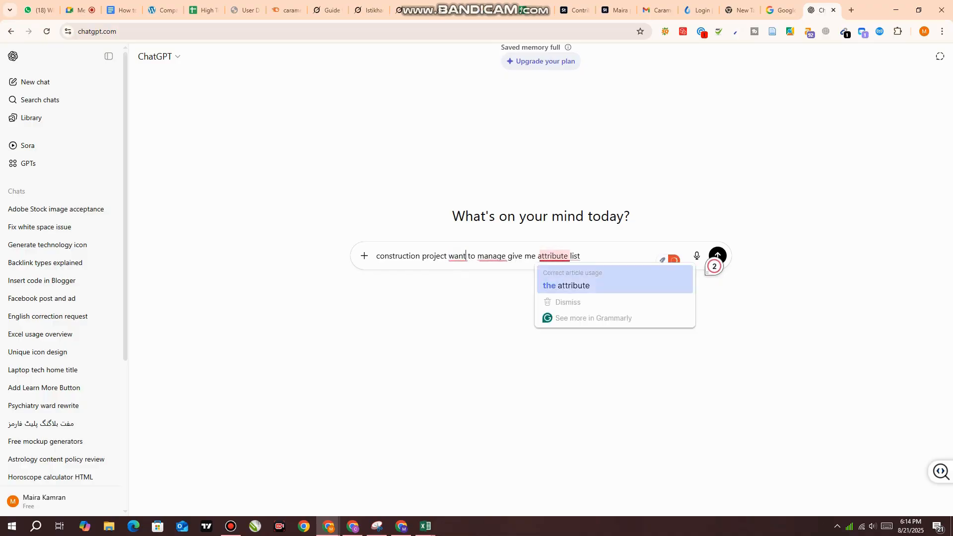
left_click(566, 284)
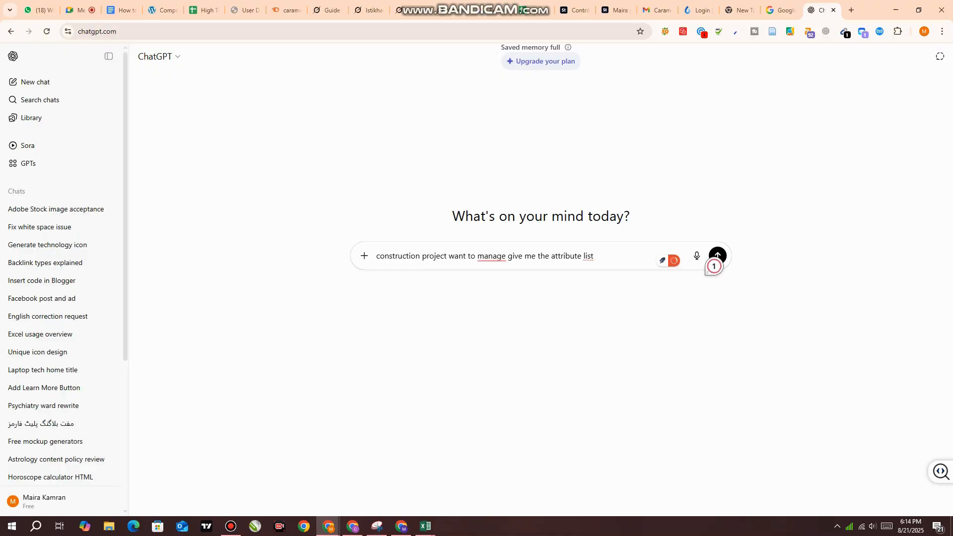
key("Return")
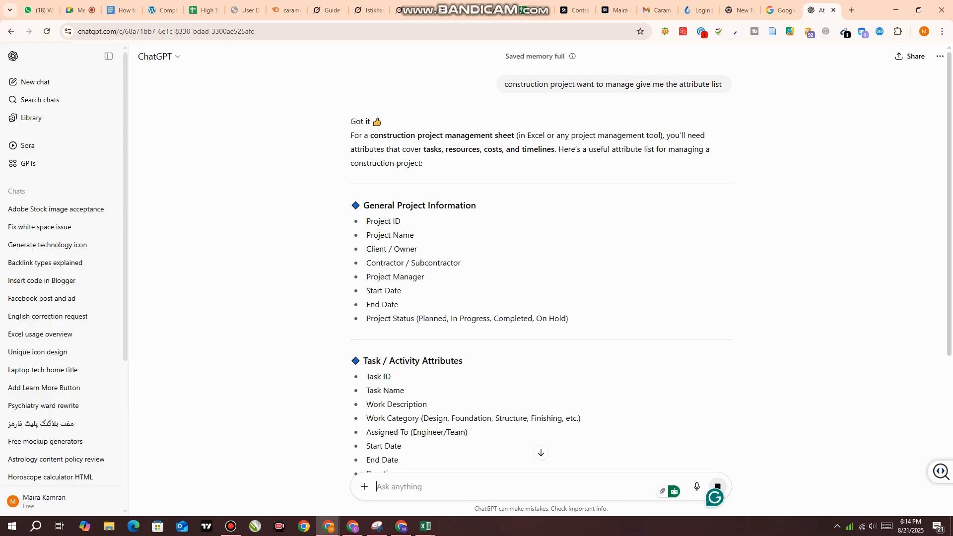
Examine the General Project Information and Task / Activity Attributes sections of the generated attribute list
scroll(541, 258, "down", 7)
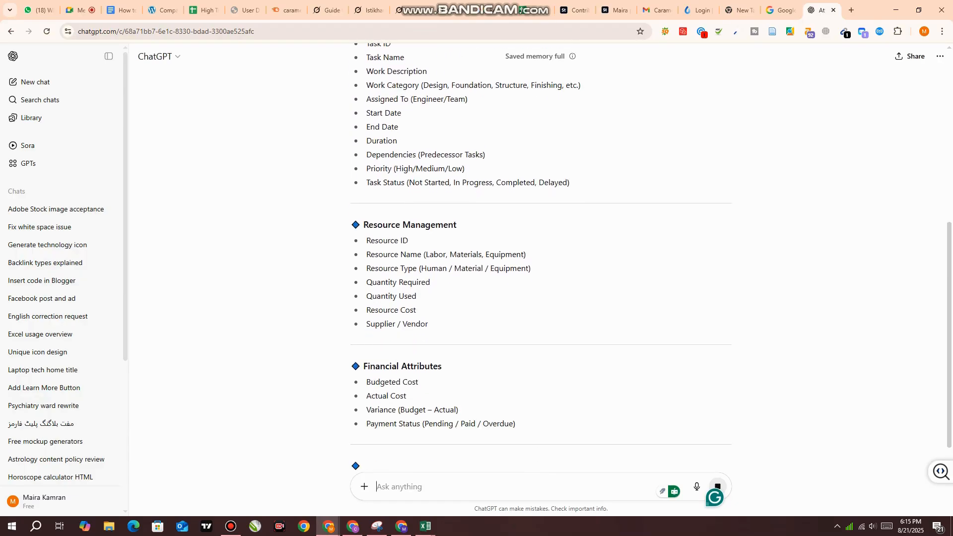
scroll(541, 258, "down", 2)
scroll(541, 258, "up", 9)
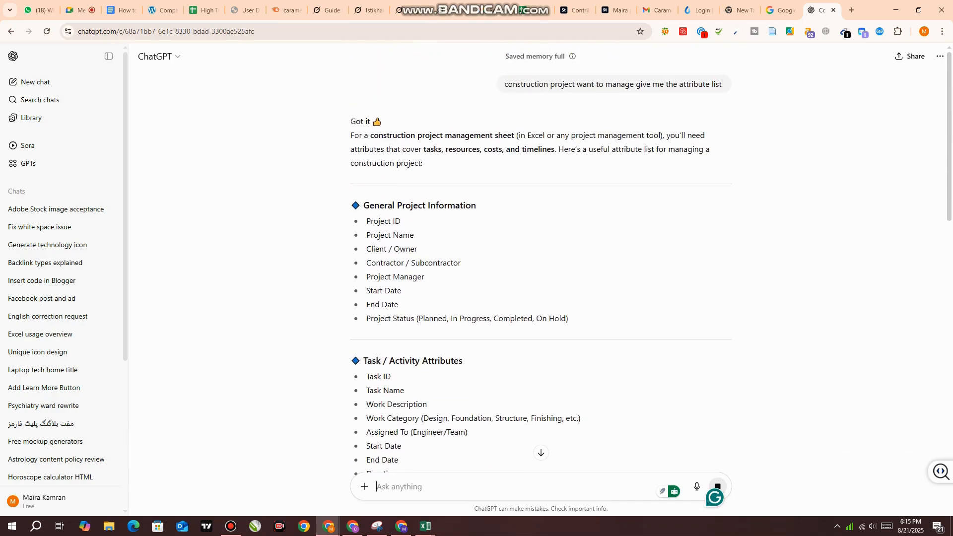
scroll(541, 258, "down", 2)
left_click_drag(364, 106, 476, 106)
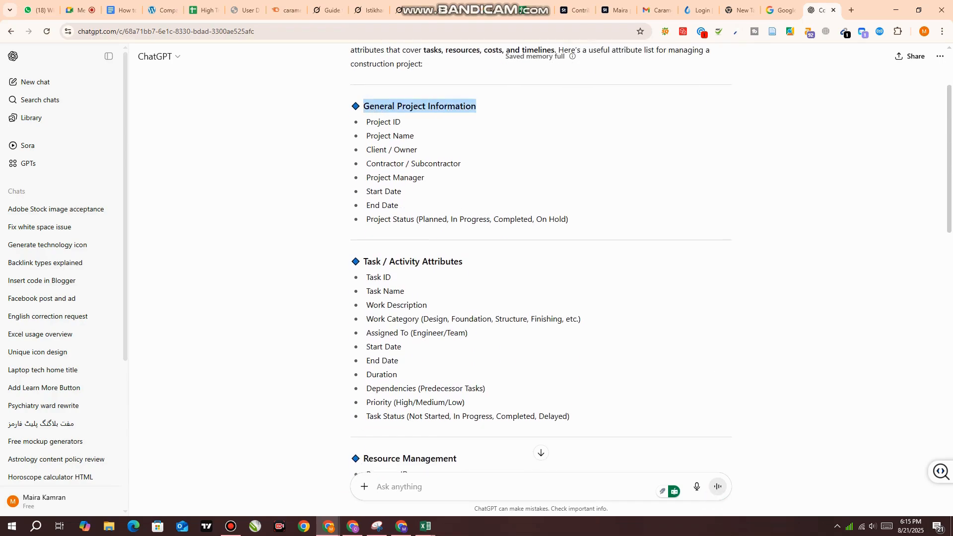
left_click_drag(366, 122, 461, 164)
left_click_drag(366, 177, 401, 192)
mouse_move(369, 106)
left_mouse_down()
mouse_move(569, 219)
mouse_move(366, 136)
mouse_move(350, 106)
left_mouse_up()
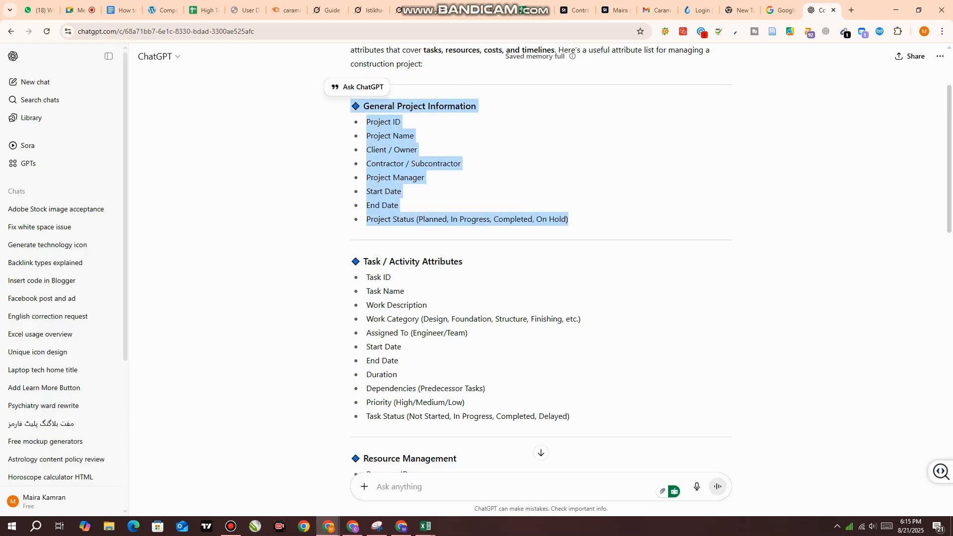
scroll(540, 453, "down", 2)
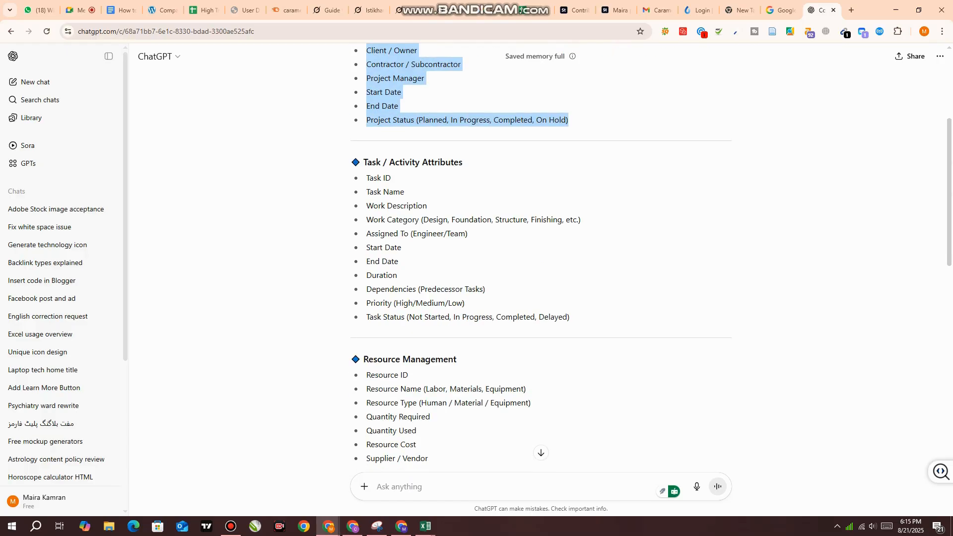
left_click_drag(364, 162, 386, 178)
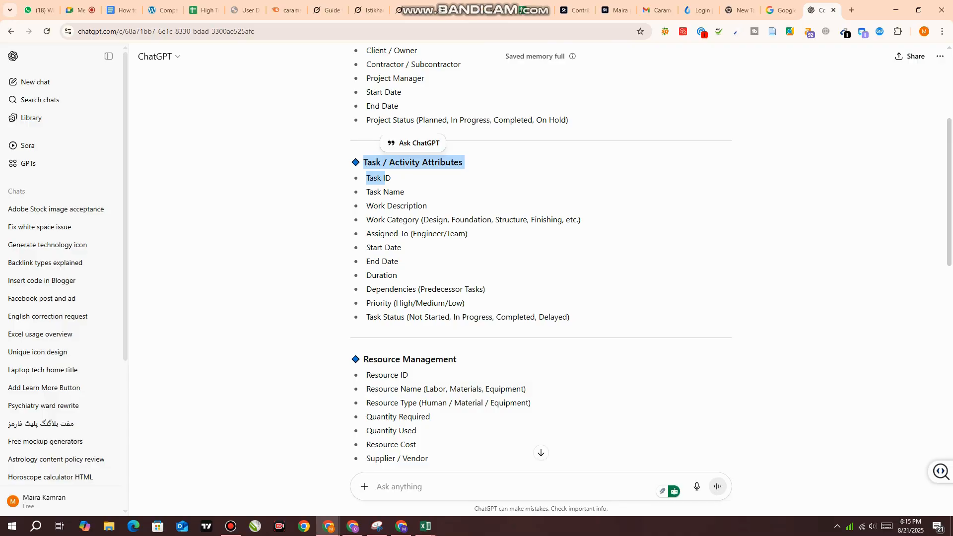
left_click_drag(580, 220, 429, 219)
left_click_drag(365, 162, 438, 162)
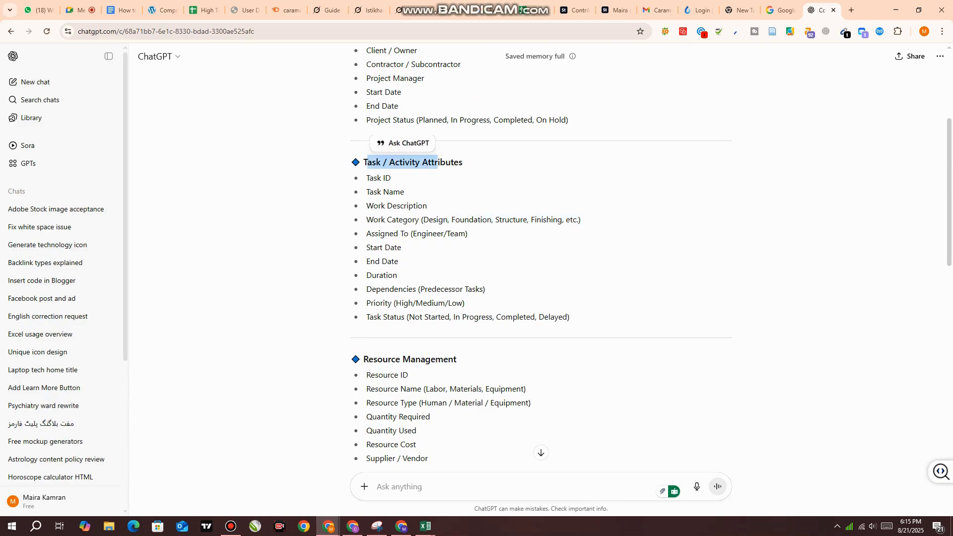
Examine the Resource Management attributes, including the resource name, type and quantity entries
scroll(437, 162, "down", 1)
scroll(438, 162, "down", 1)
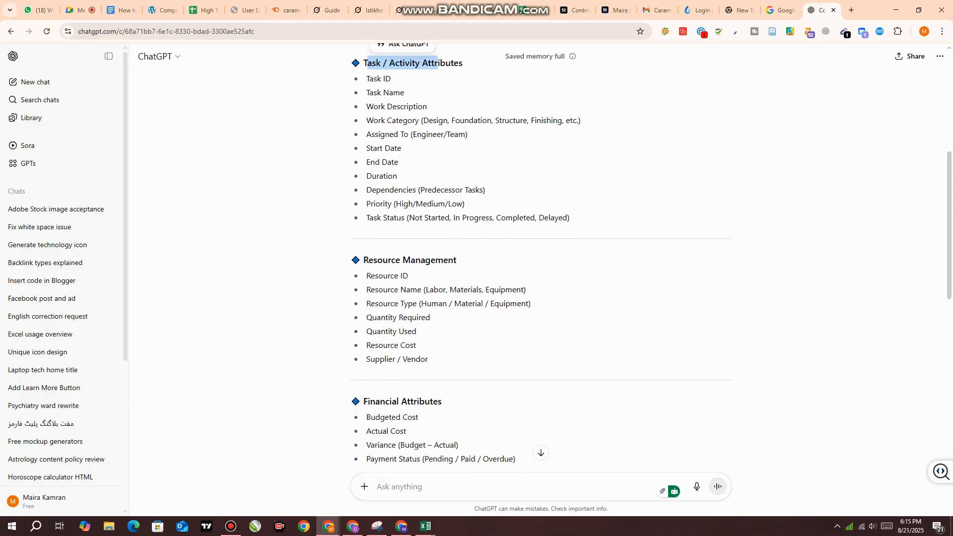
left_click_drag(364, 260, 457, 260)
left_click(457, 260)
left_click_drag(367, 275, 516, 304)
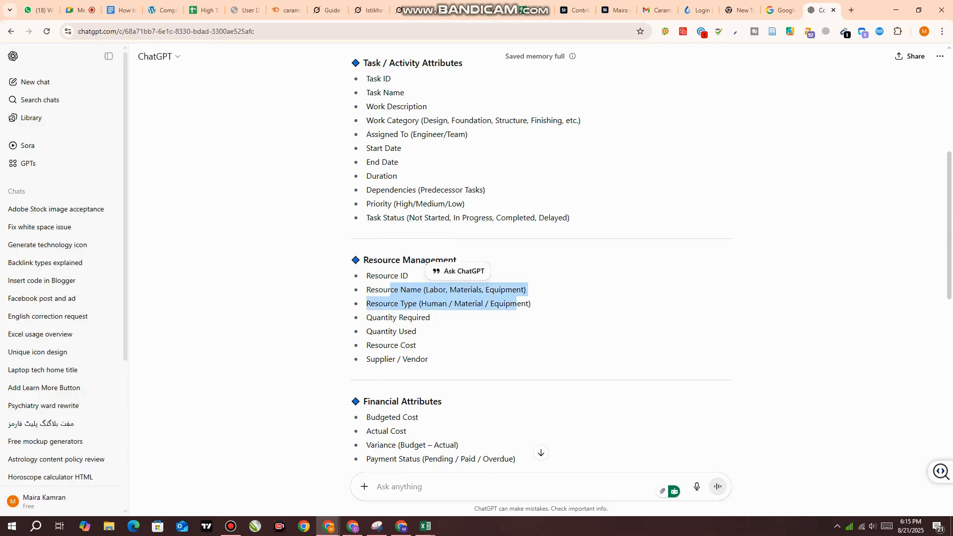
left_click(517, 303)
left_click_drag(393, 304, 447, 303)
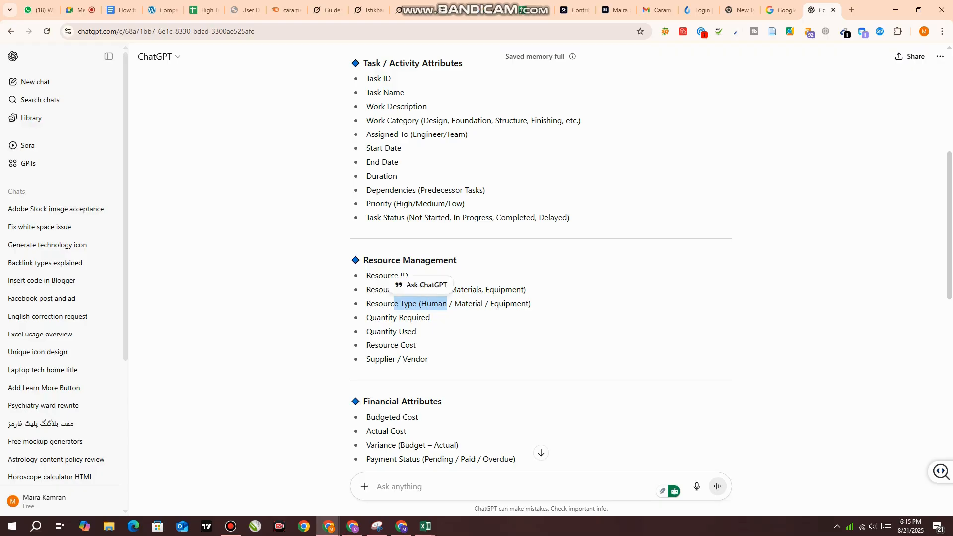
left_click(447, 303)
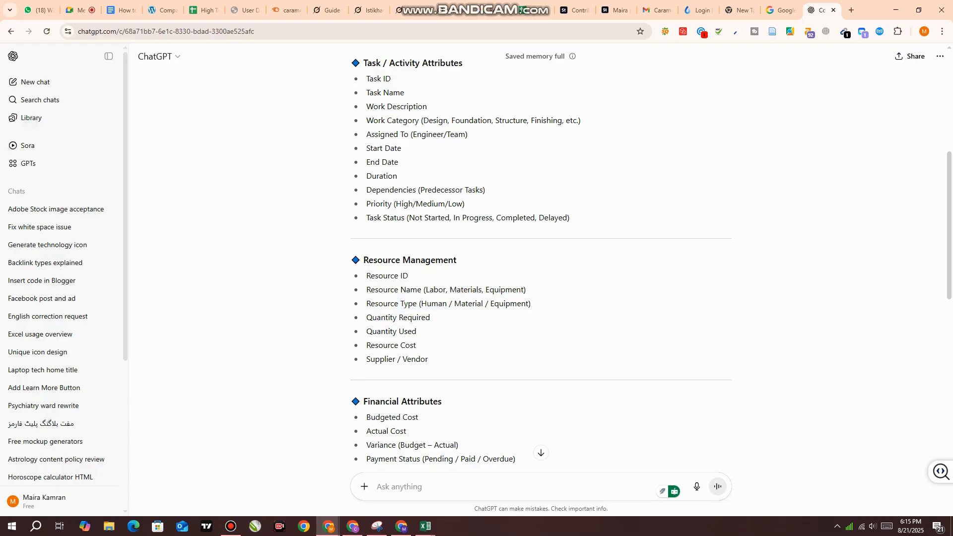
scroll(541, 256, "down", 1)
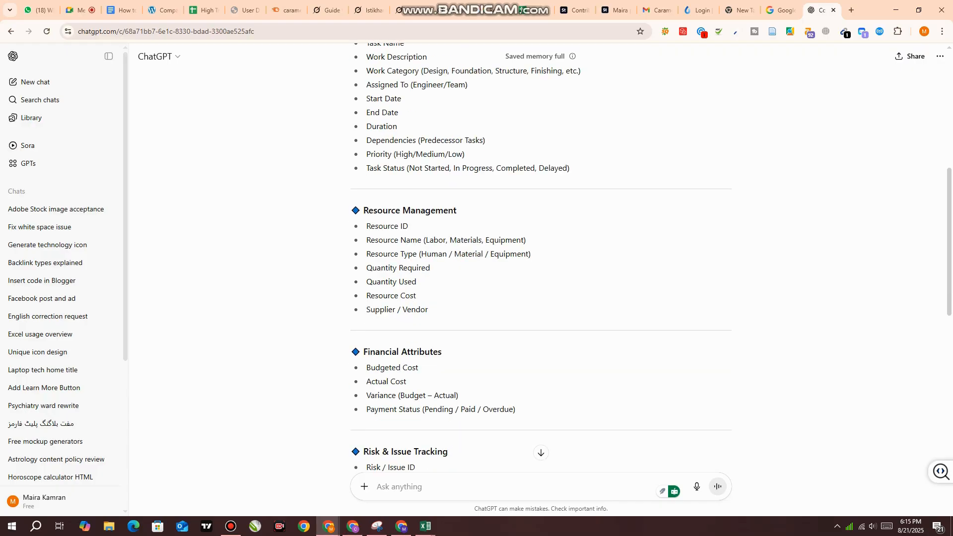
left_click_drag(367, 226, 416, 271)
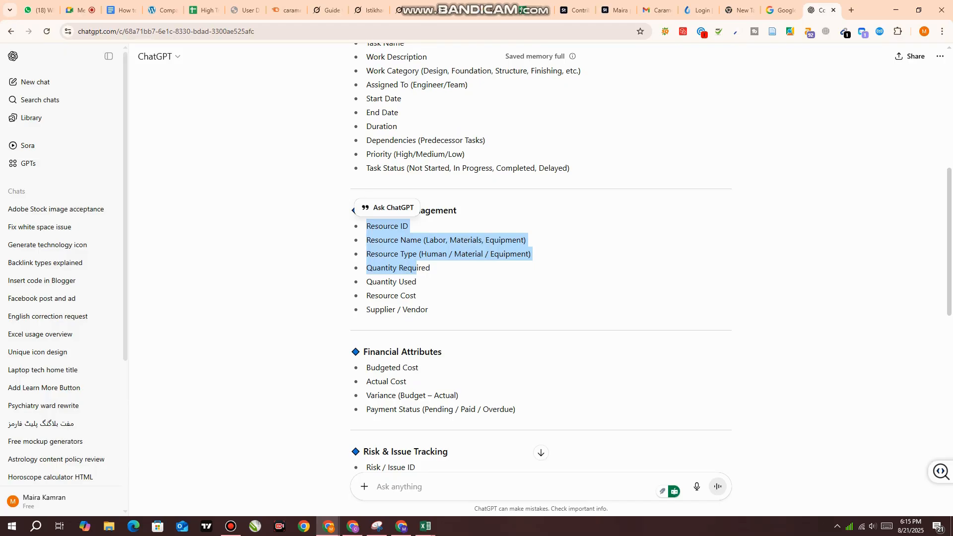
Review the Financial Attributes and the remaining sections through Quality & Safety, and return to the beginning of the list
scroll(541, 258, "down", 2)
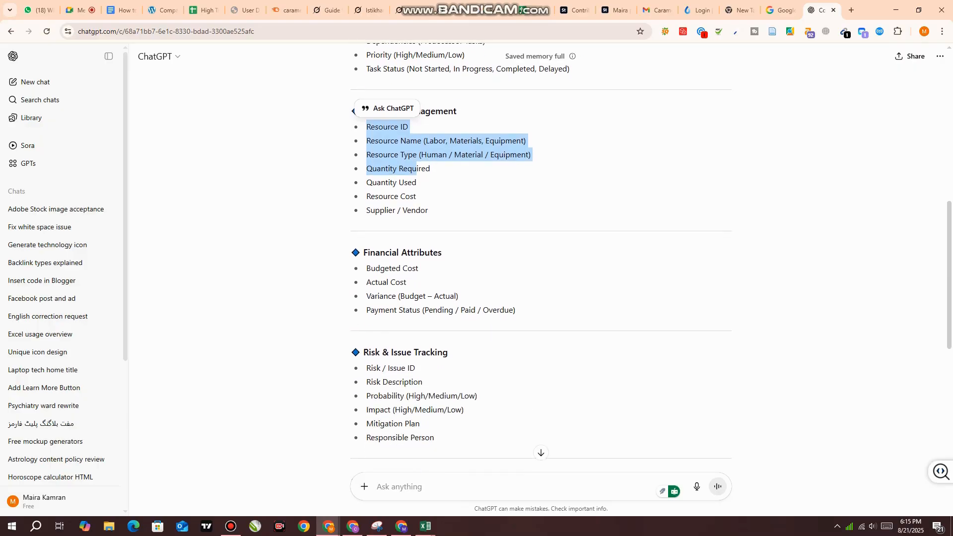
scroll(541, 258, "down", 1)
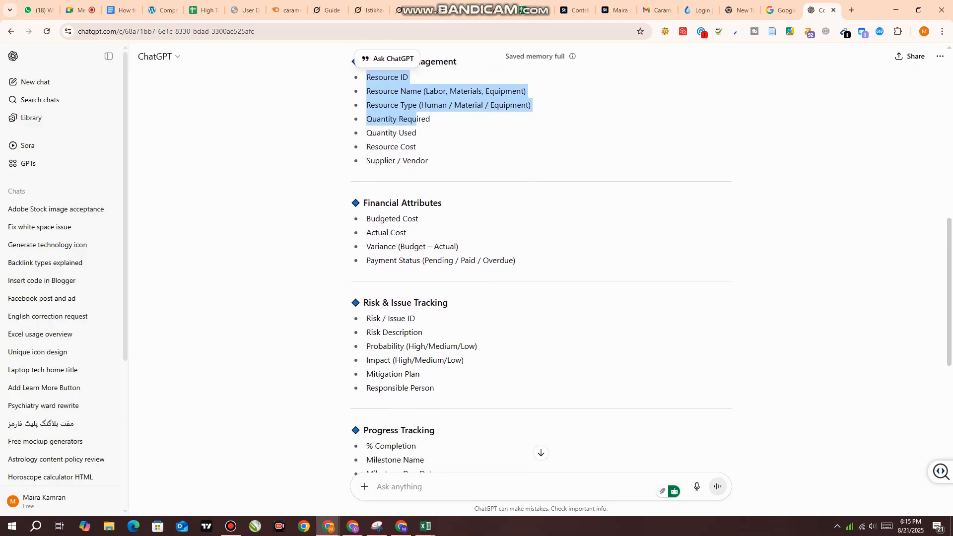
left_click_drag(363, 202, 433, 203)
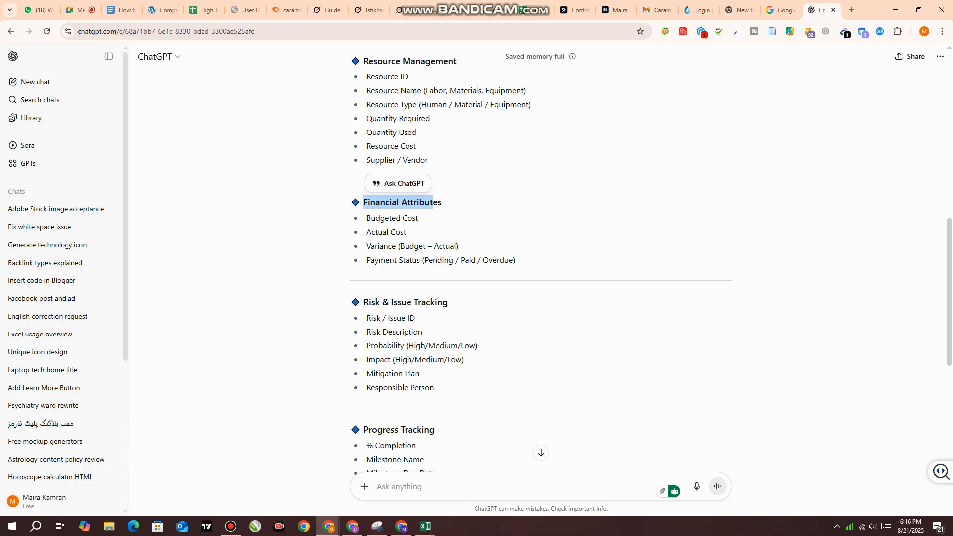
scroll(540, 258, "down", 2)
scroll(540, 258, "down", 5)
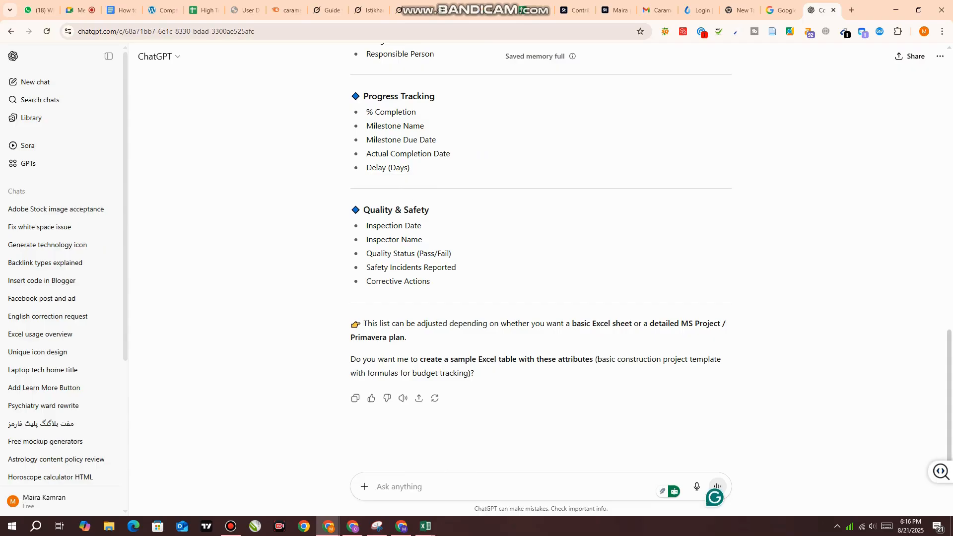
scroll(541, 258, "up", 15)
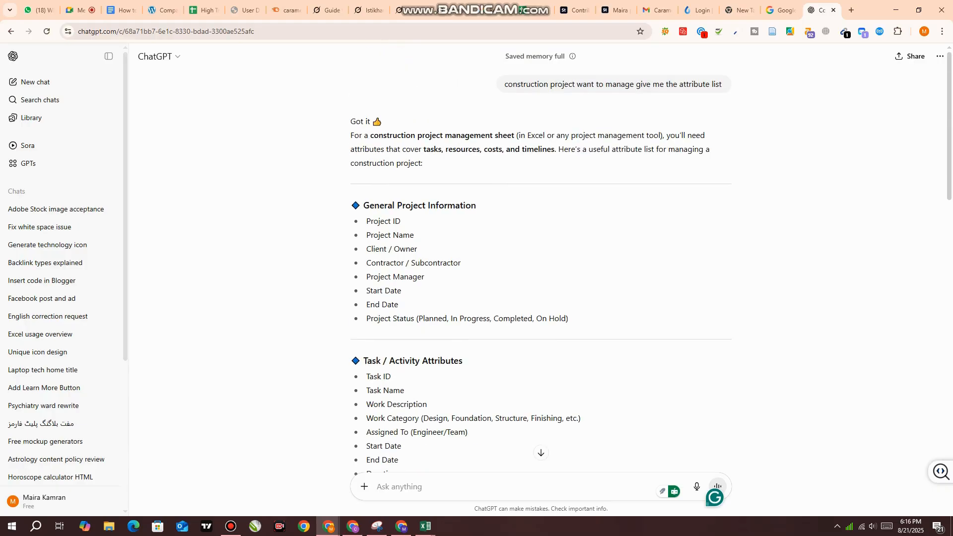
scroll(541, 258, "down", 2)
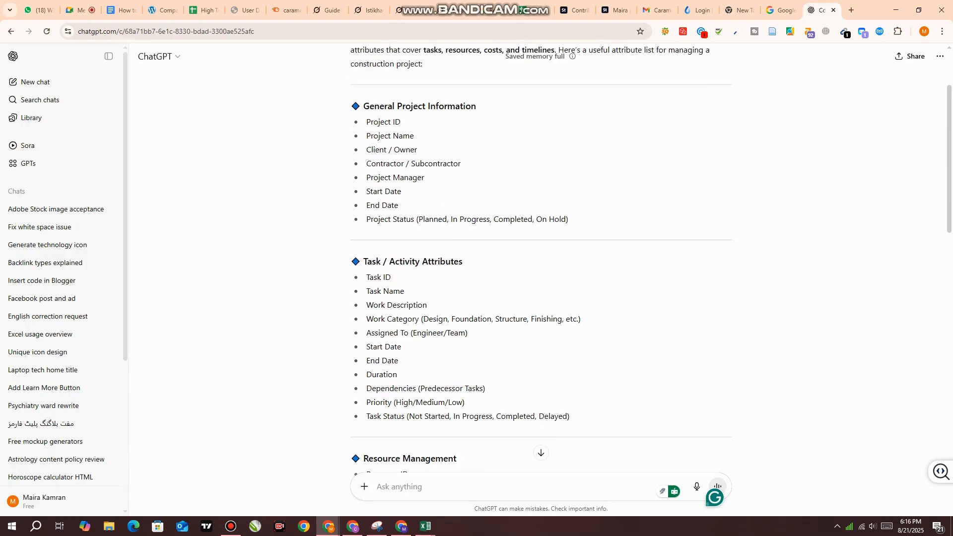
Send the prompt "make table for each attribute and enter 10 entiers in each table also use basic formula"
type("make ")
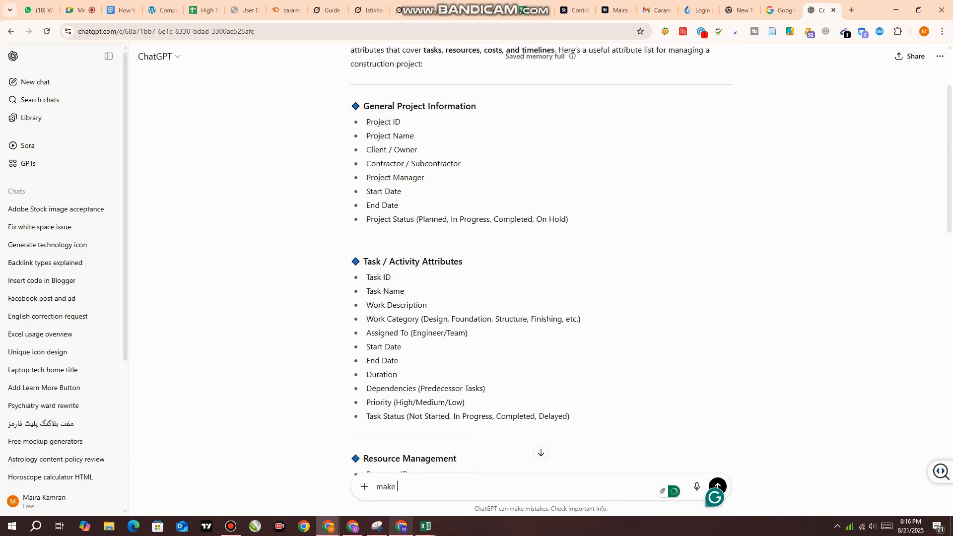
type("table for each attribu")
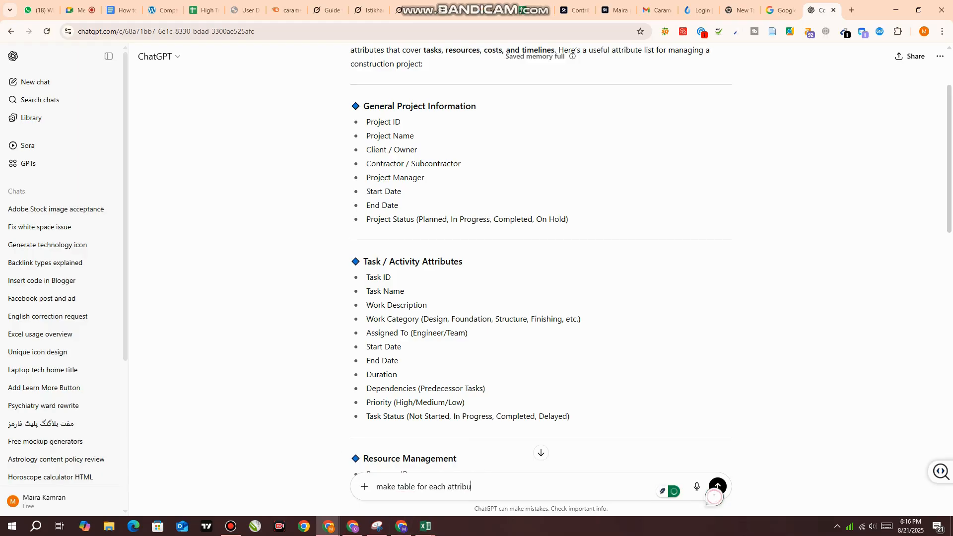
type("te and enter 10 entiers in ea")
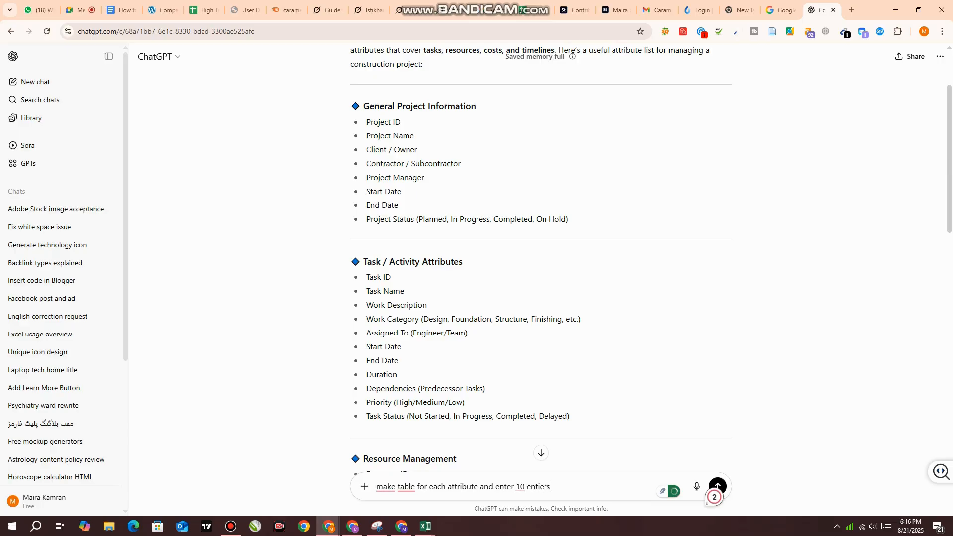
type("table also u")
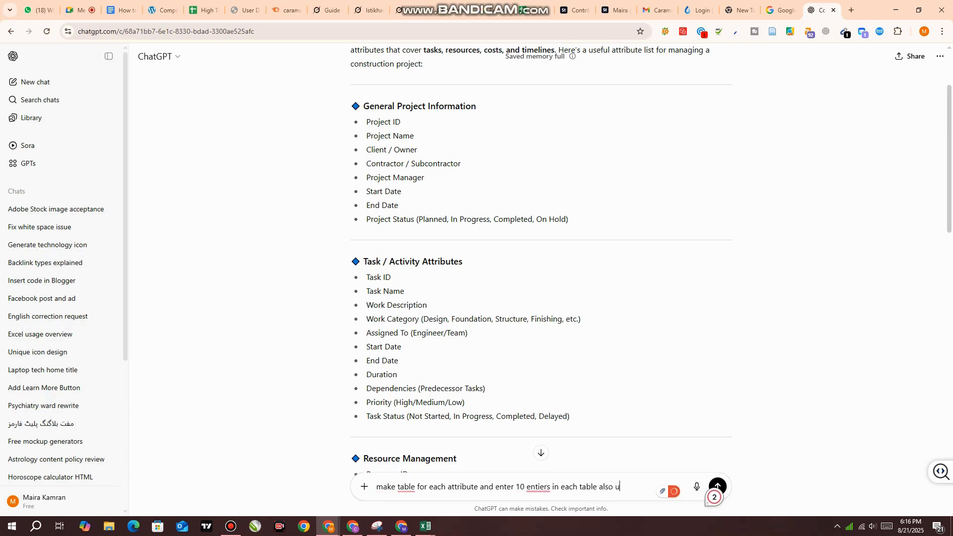
type("se basic formula w")
key("Return")
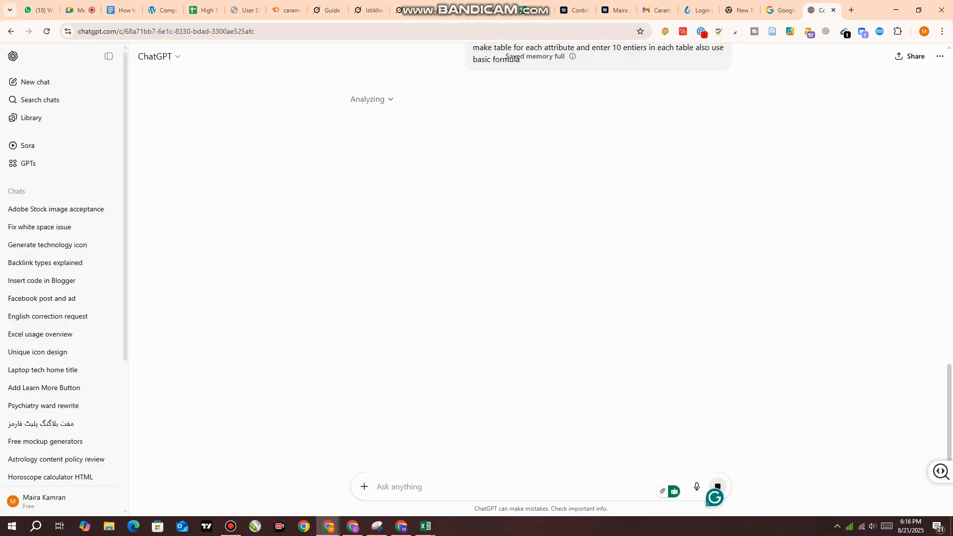
Review the General Project Information attributes in the first answer and return to the newest response
scroll(541, 278, "up", 2)
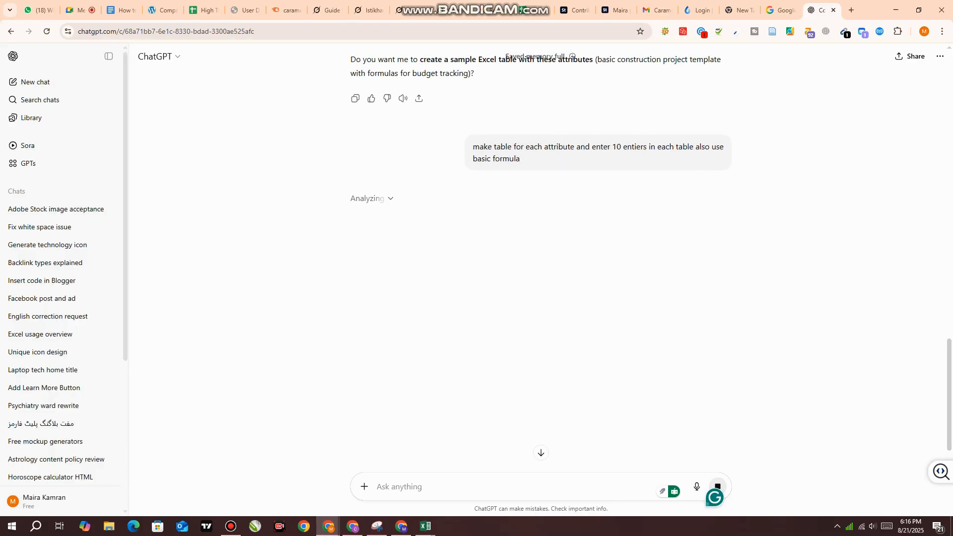
scroll(541, 278, "up", 20)
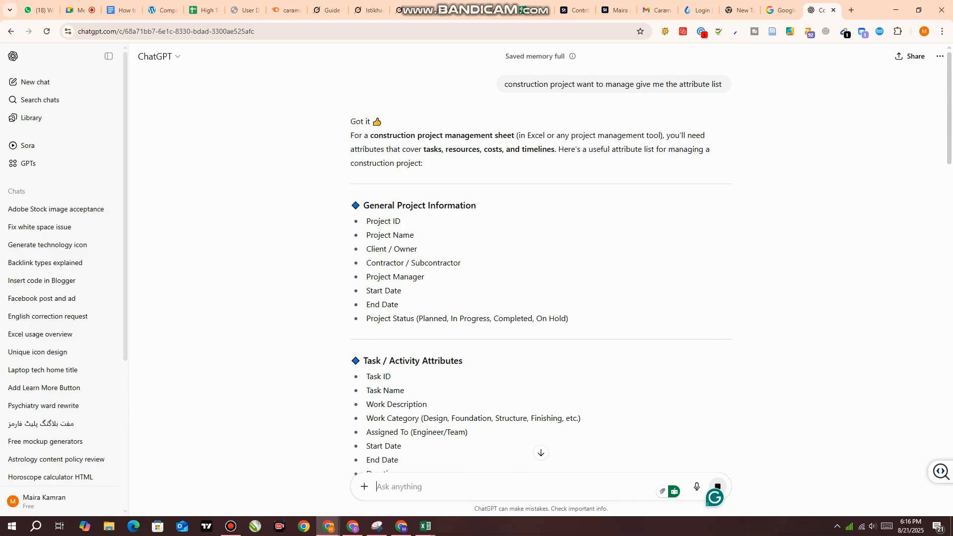
left_click_drag(364, 205, 569, 319)
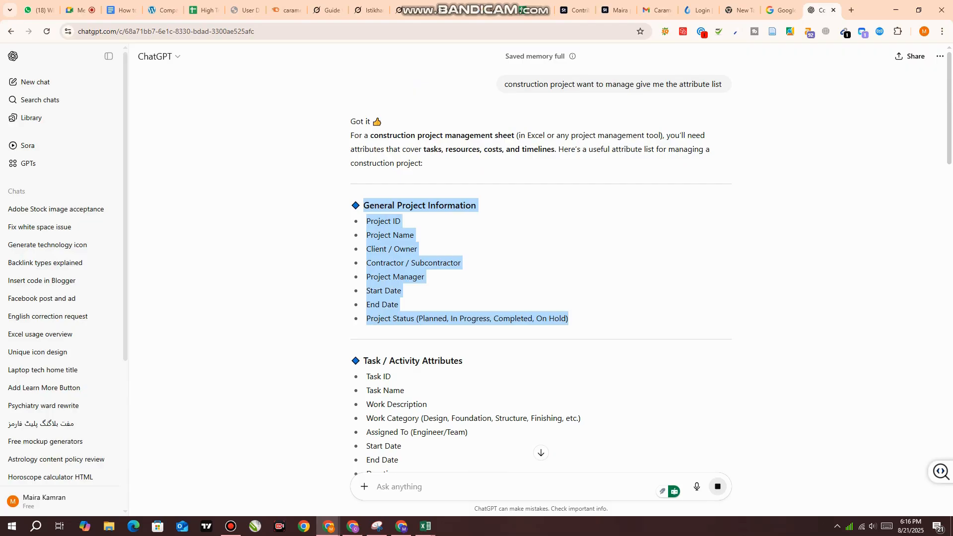
scroll(541, 258, "down", 3)
left_click(541, 453)
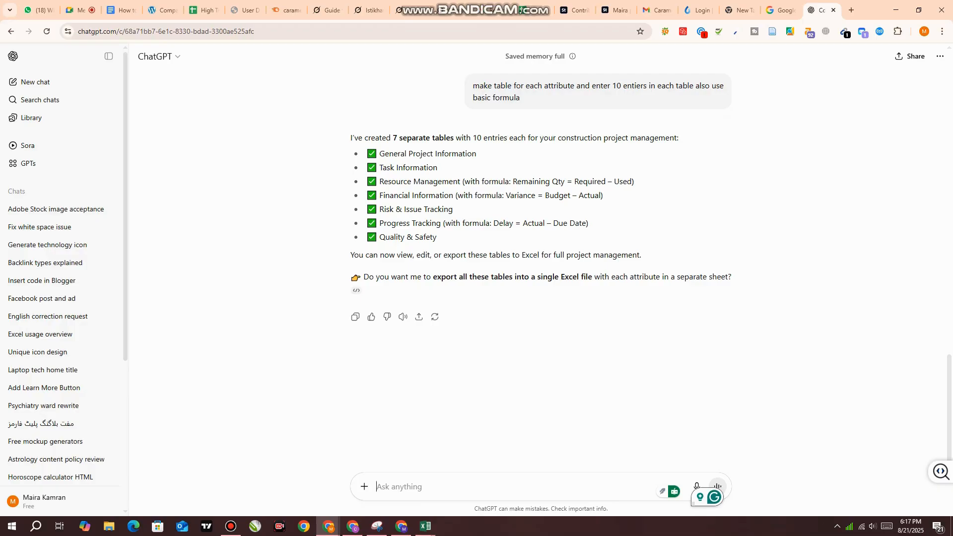
Send the prompt "just make table ome by one", and reply "yes make" to request the Task / Activity Information table
type("j")
key("BackSpace")
type("jus")
type("t make")
type(" tabl")
type("le ")
type("ome by")
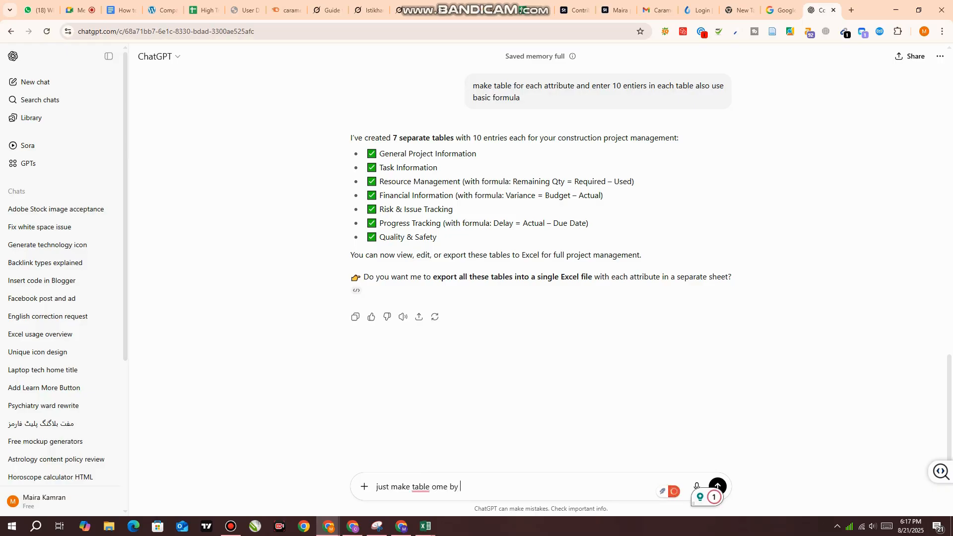
type("one")
key("Return")
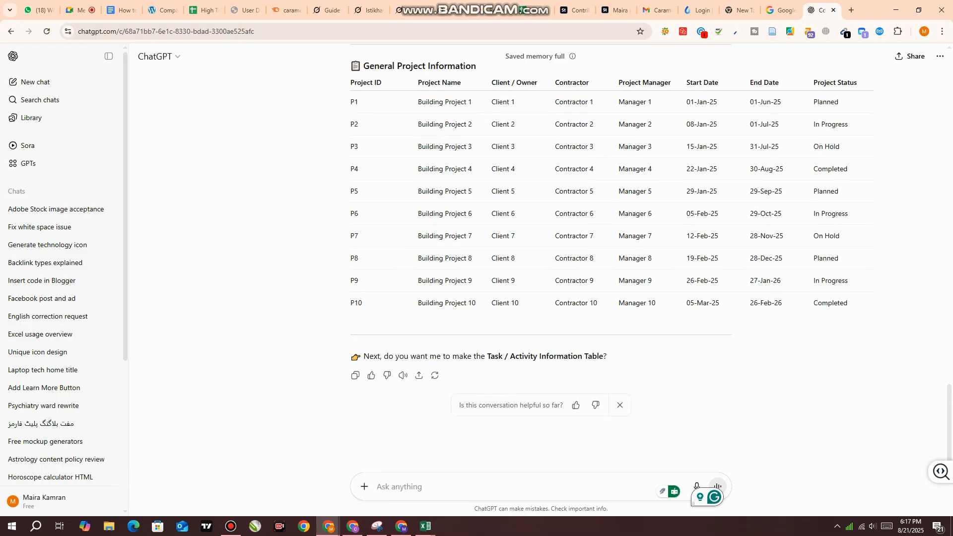
type("yes make")
key("Return")
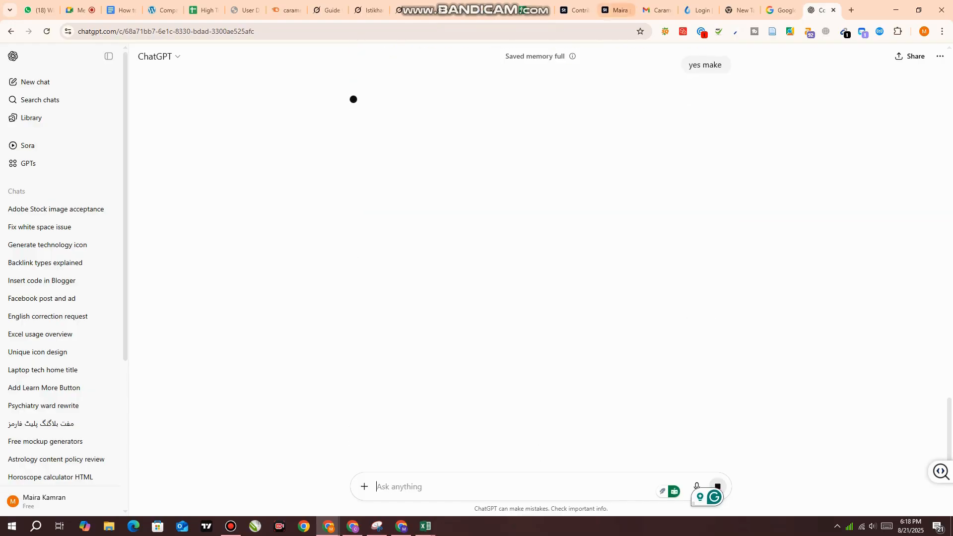
Copy the General Project Information table together with its heading from the chat answer
scroll(541, 248, "up", 6)
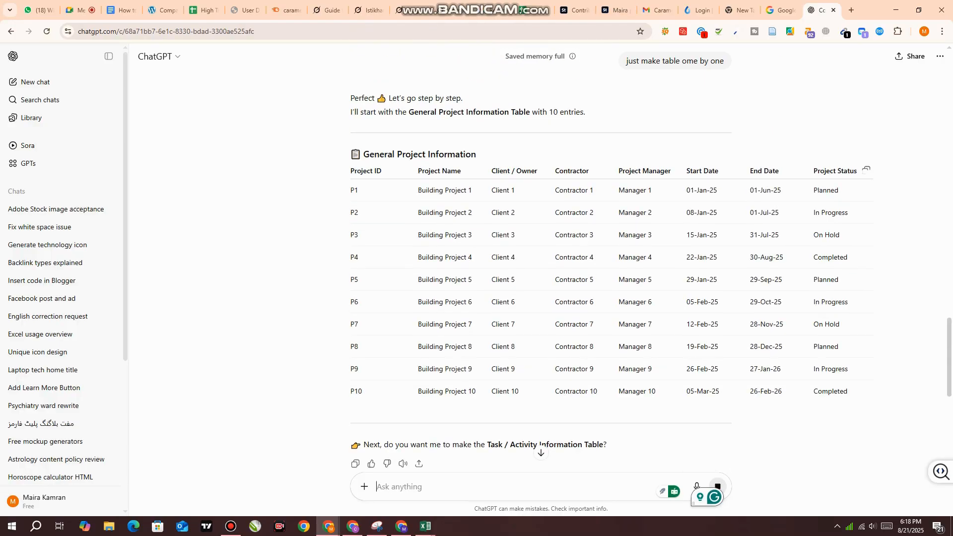
left_click_drag(352, 153, 848, 394)
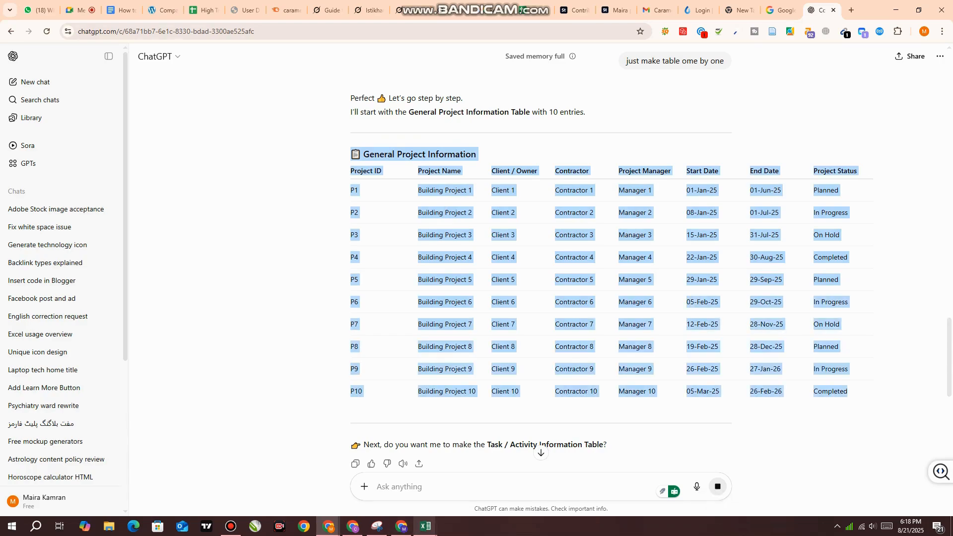
Switch to Excel and close the extra Book1 workbook, keeping the blank Book2 open
mouse_move(425, 526)
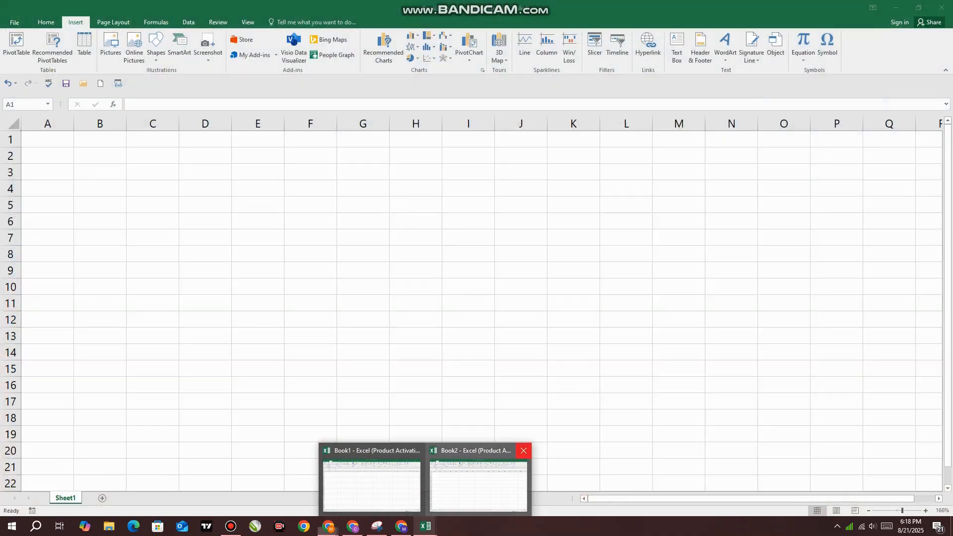
left_click(524, 451)
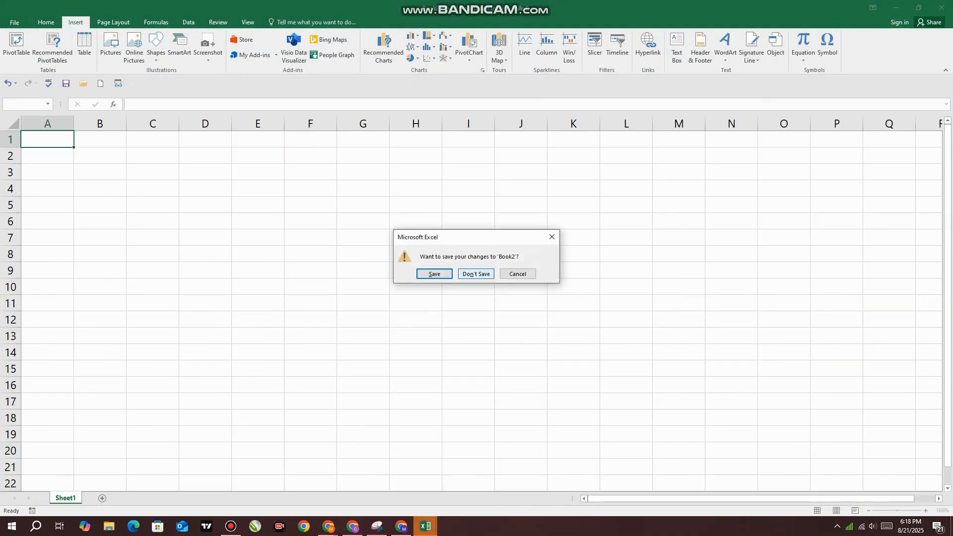
left_click(517, 274)
mouse_move(425, 526)
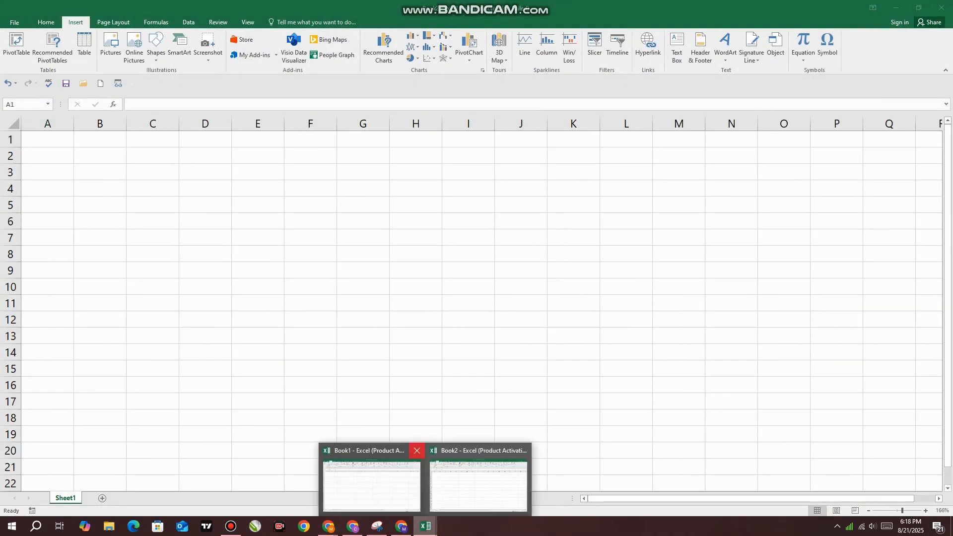
left_click(416, 450)
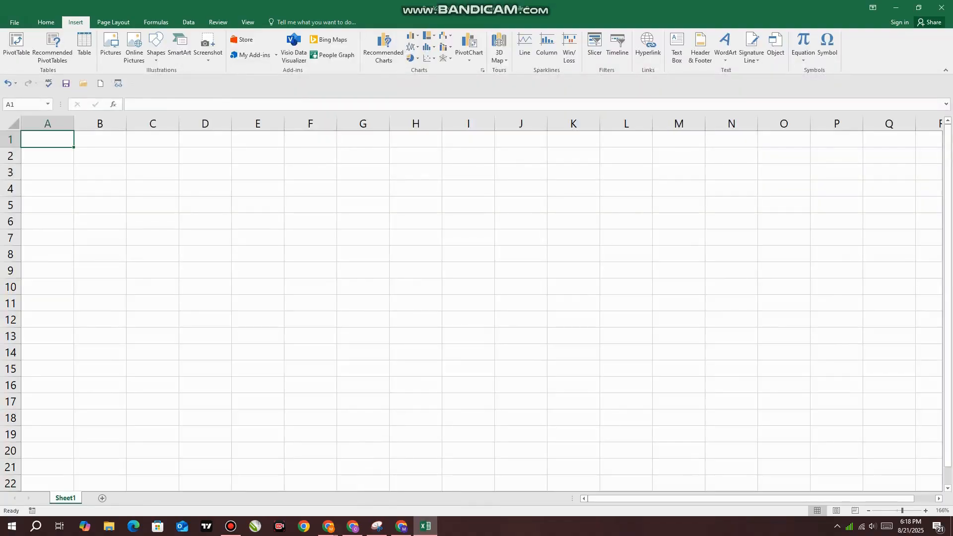
Paste the copied General Project Information table at cell A1 and widen the Project ID column
key("ctrl+v")
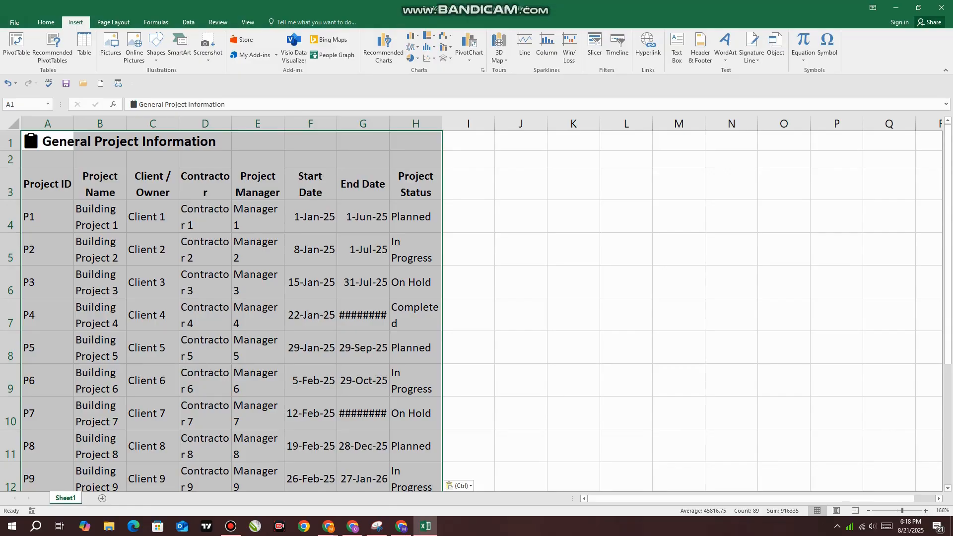
left_click_drag(73, 123, 118, 124)
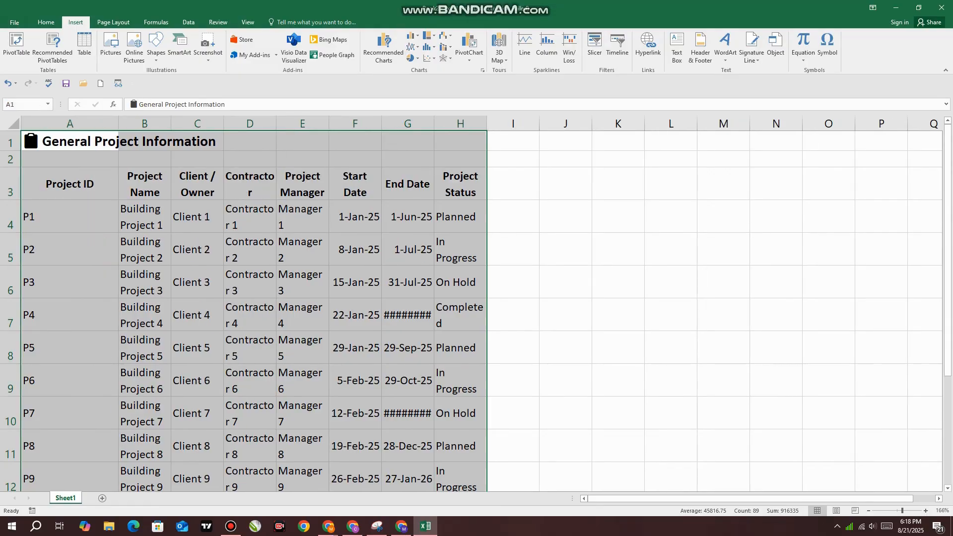
left_click(197, 142)
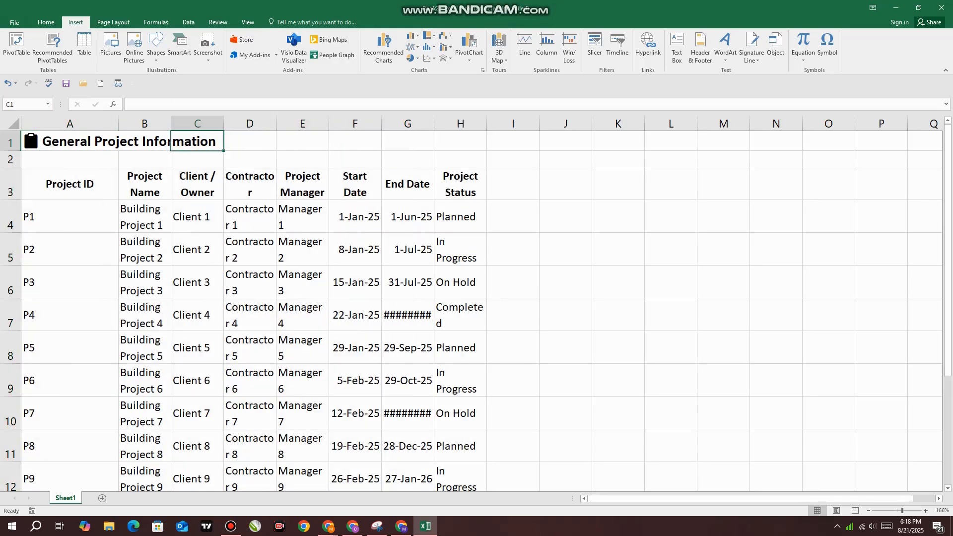
Widen the End Date column so its dates display fully, and narrow the Project ID column
scroll(476, 307, "down", 2)
scroll(476, 308, "up", 2)
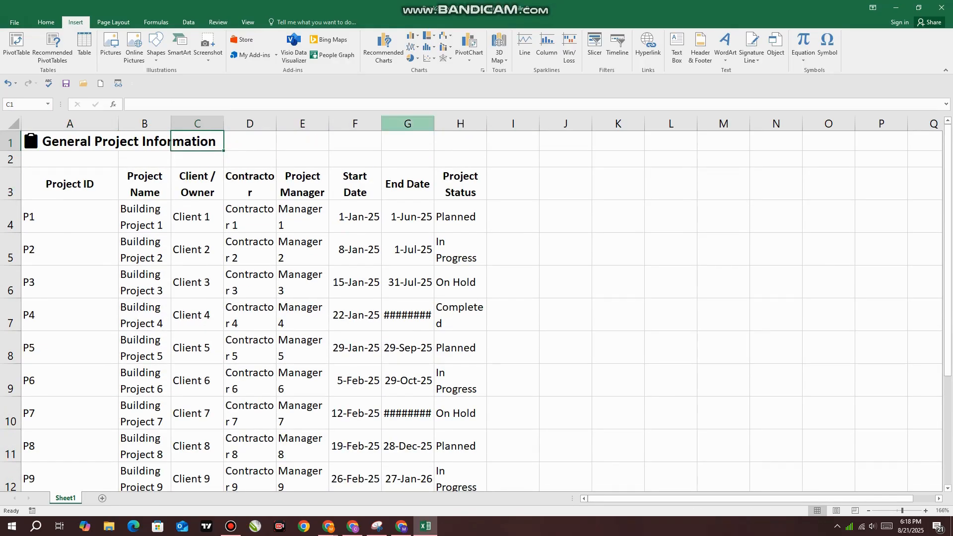
left_click_drag(434, 123, 454, 124)
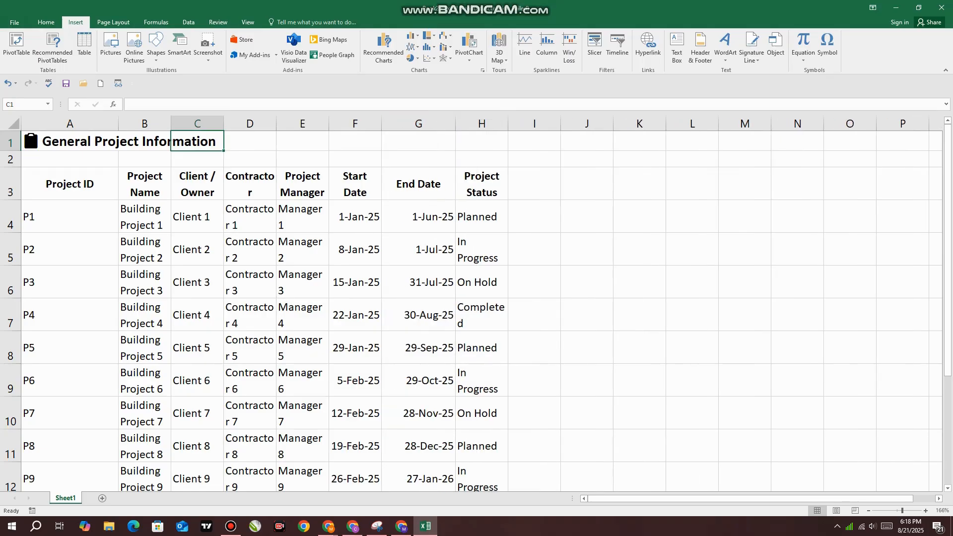
left_click(69, 159)
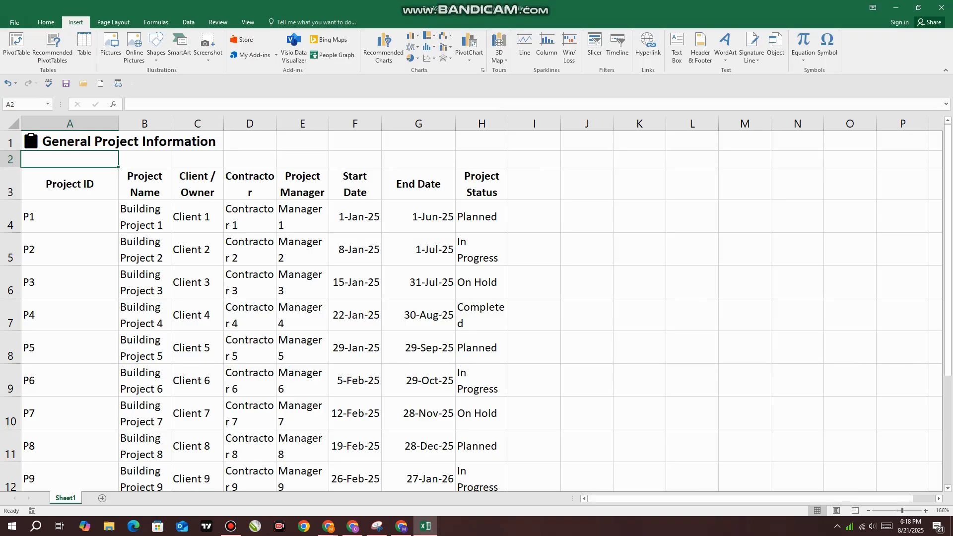
left_click_drag(118, 123, 92, 124)
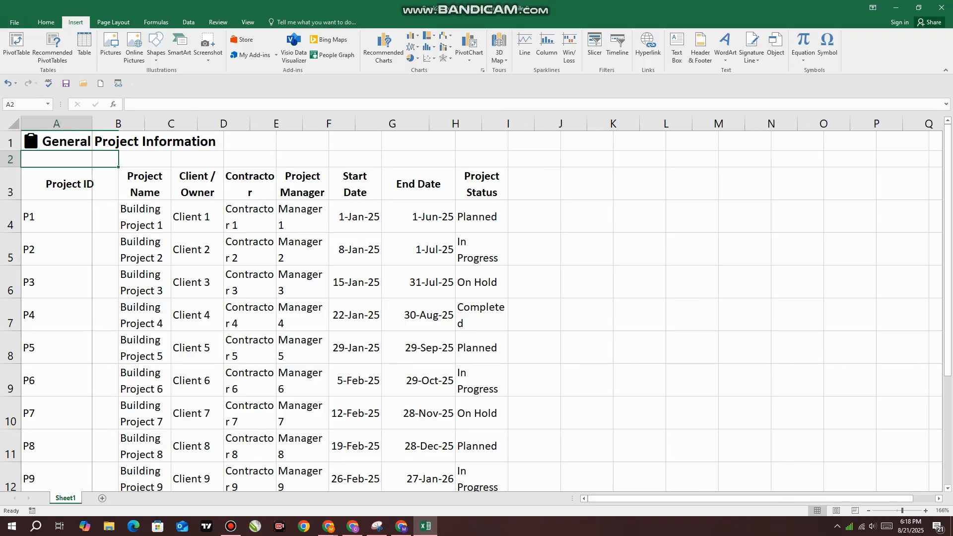
Check the Project Status entries and widen column H so each status fits on one line
scroll(477, 308, "down", 2)
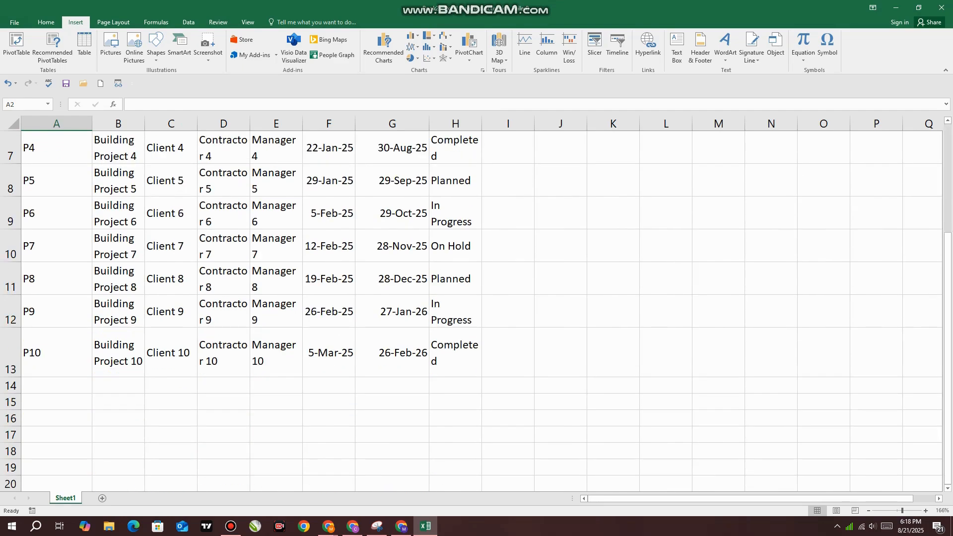
left_click(392, 278)
scroll(392, 278, "up", 2)
left_click(455, 217)
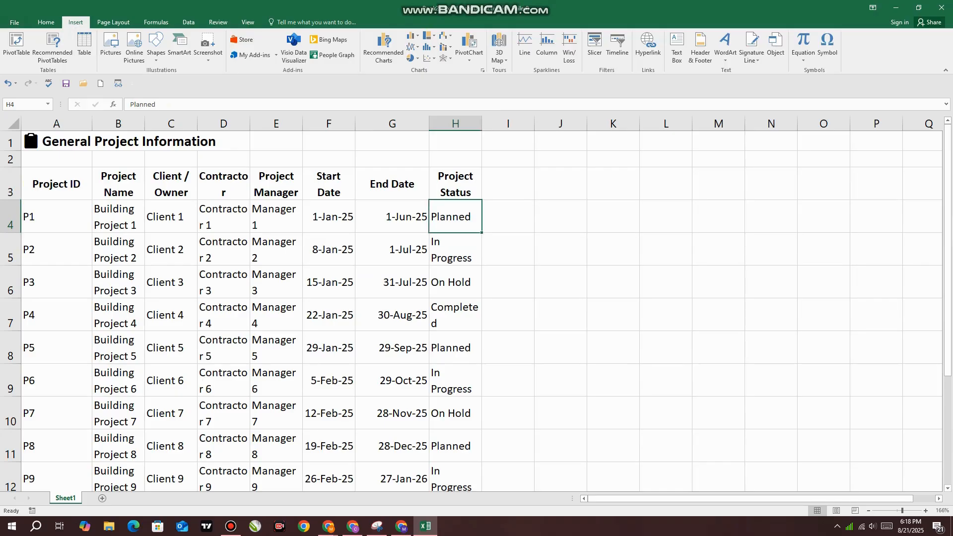
left_click(455, 249)
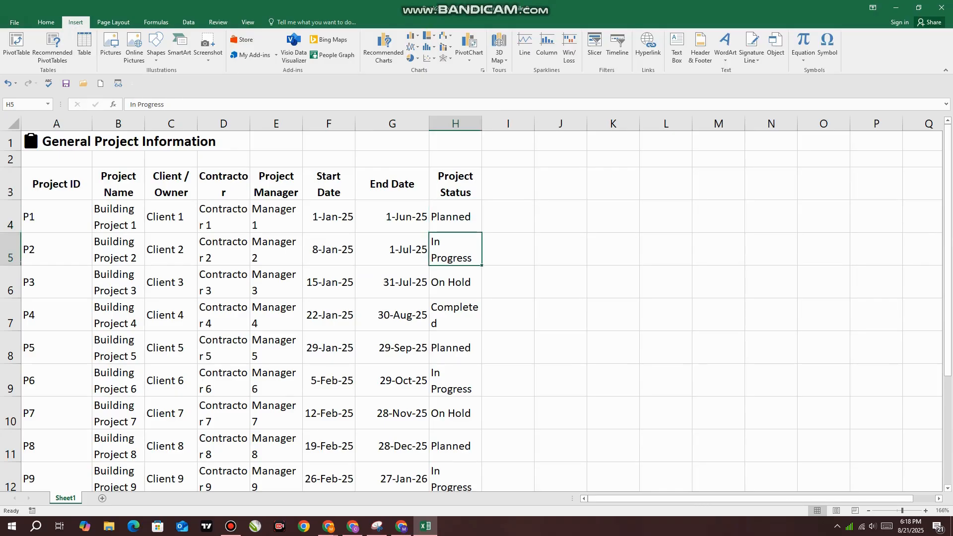
left_click(455, 282)
left_click(455, 314)
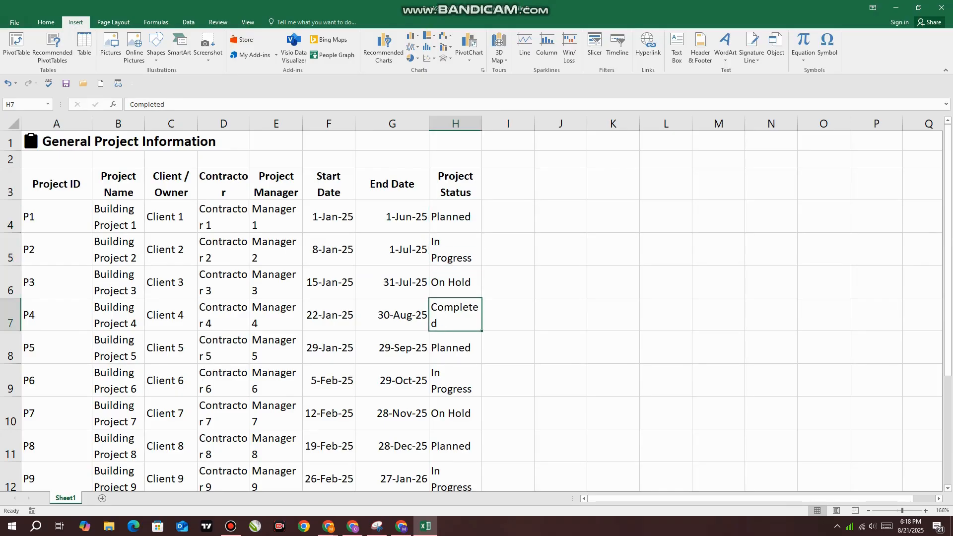
left_click_drag(481, 123, 514, 123)
scroll(513, 124, "down", 2)
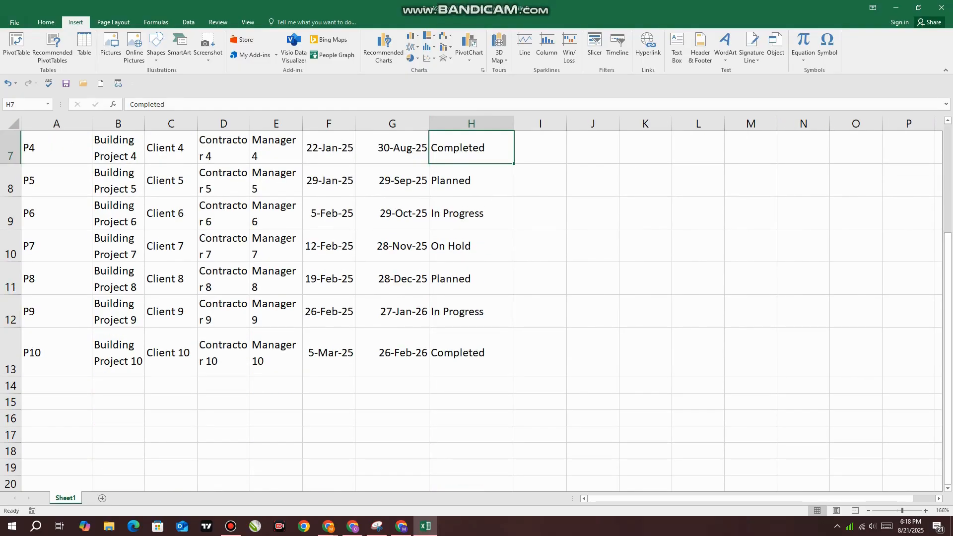
key("Down")
key("Down")
key("Down")
key("Down")
key("Down")
key("Down")
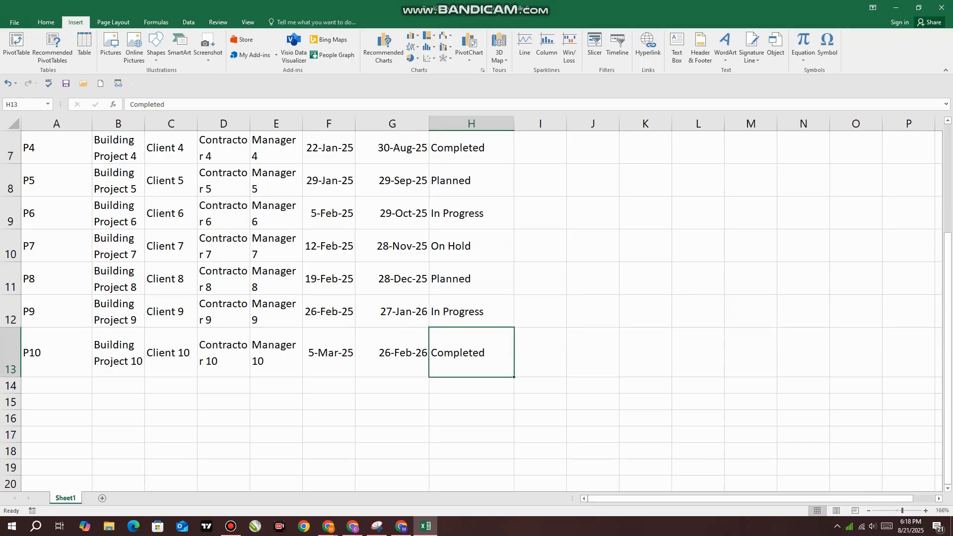
Widen columns B through G, from Project Name to End Date, so the contractor and manager entries fit on one line
scroll(471, 311, "up", 2)
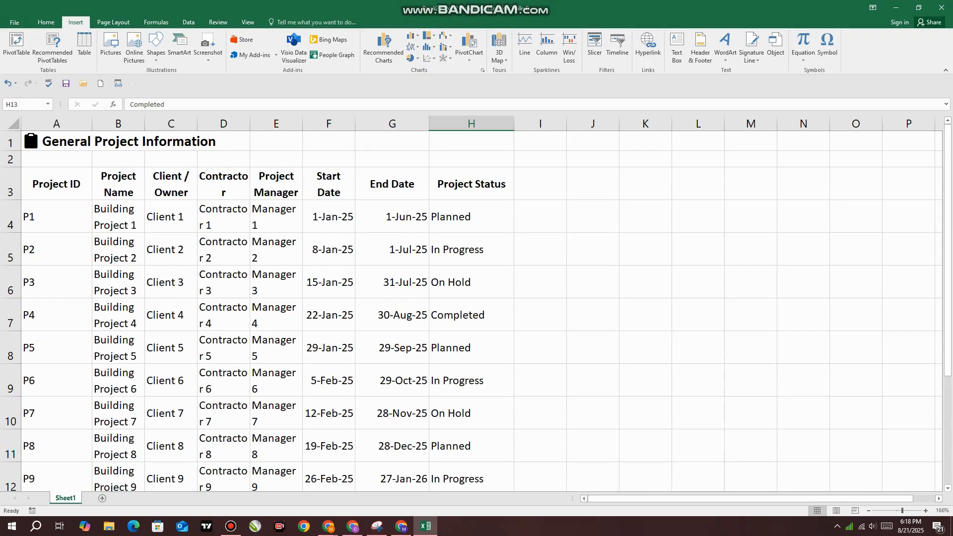
left_click(471, 216)
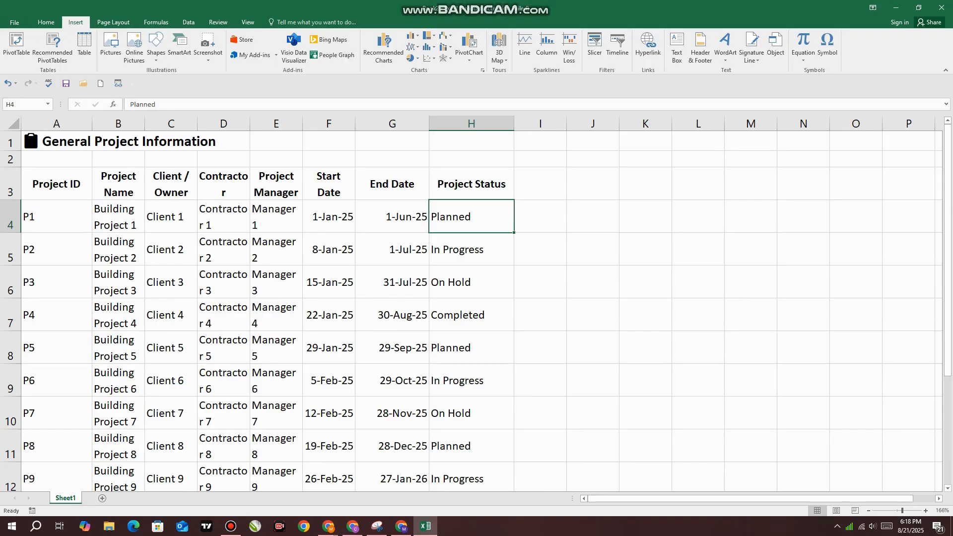
left_click_drag(144, 123, 470, 123)
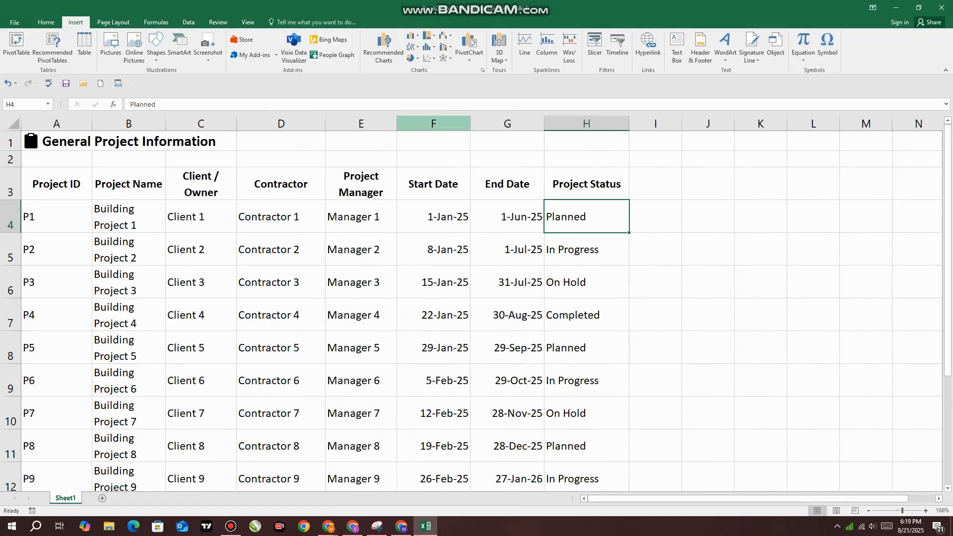
left_click_drag(544, 123, 558, 123)
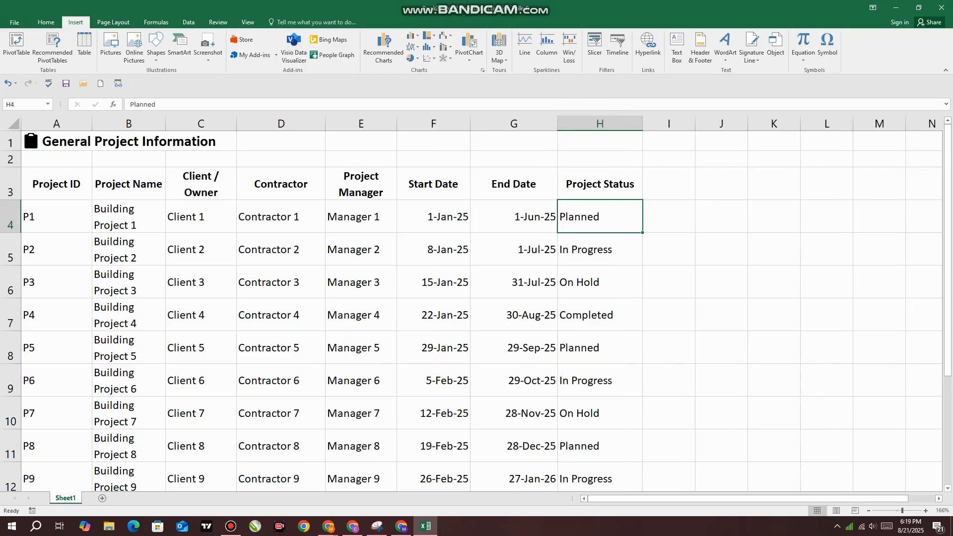
Review the General Project Information table in the sheet from project P1 through P10
scroll(472, 307, "down", 3)
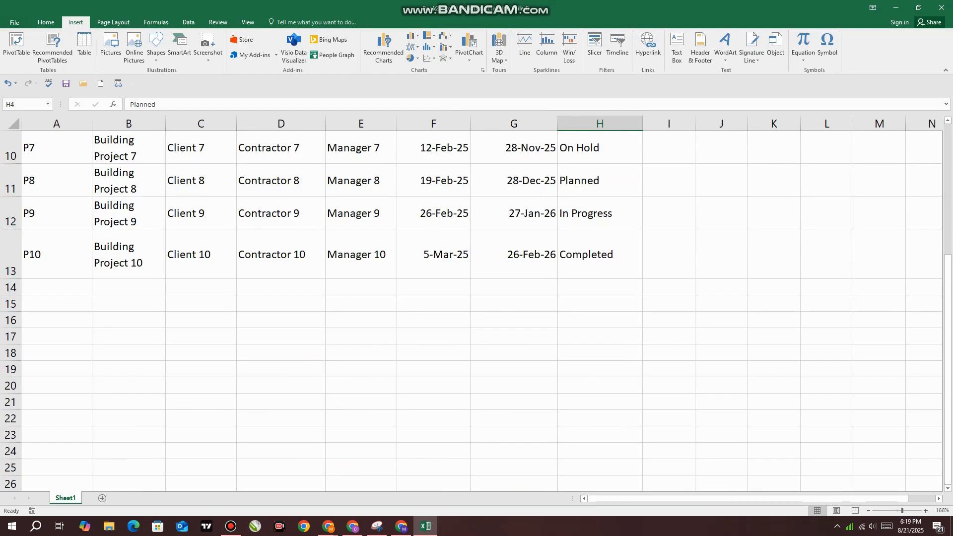
scroll(472, 308, "up", 2)
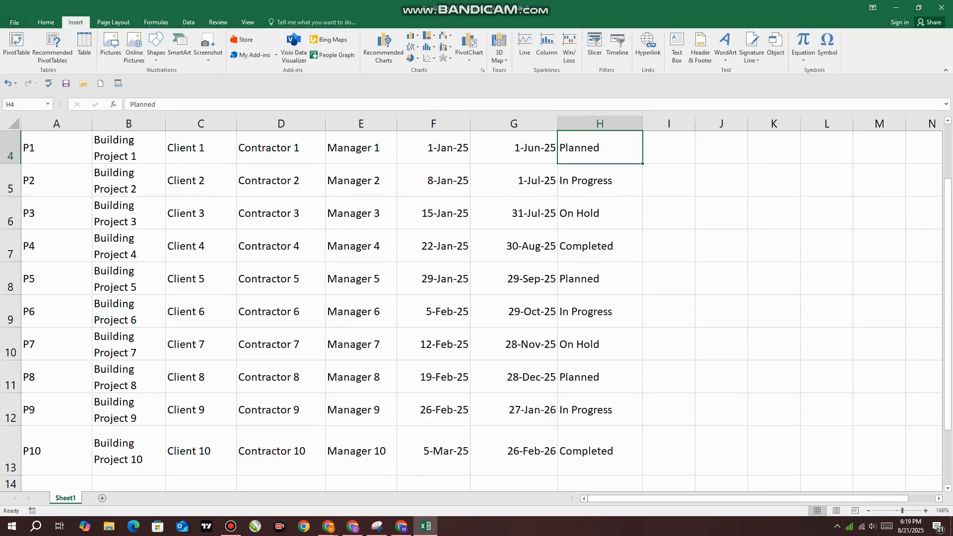
scroll(476, 310, "up", 1)
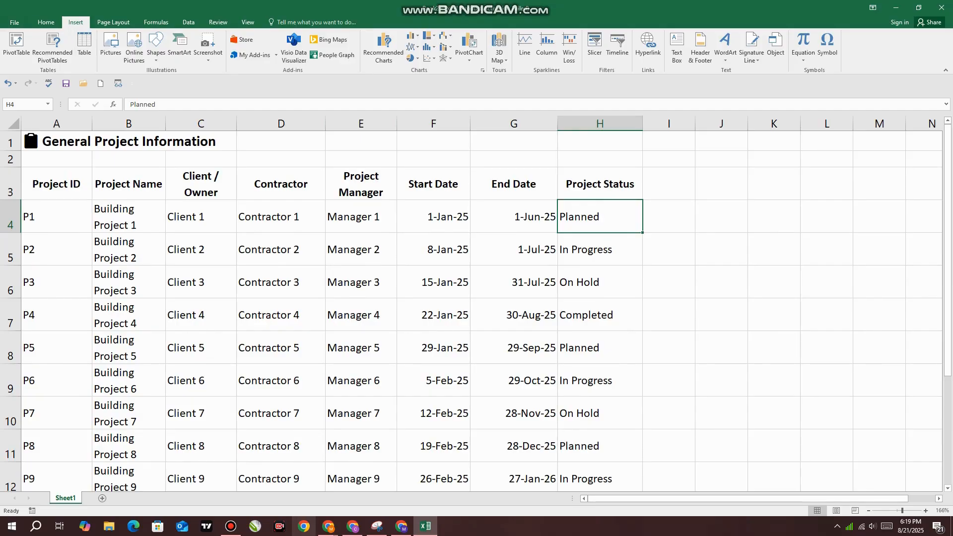
Switch to ChatGPT in Chrome and review the original construction project prompt with its General Project Information attributes
left_click(328, 526)
left_click(276, 482)
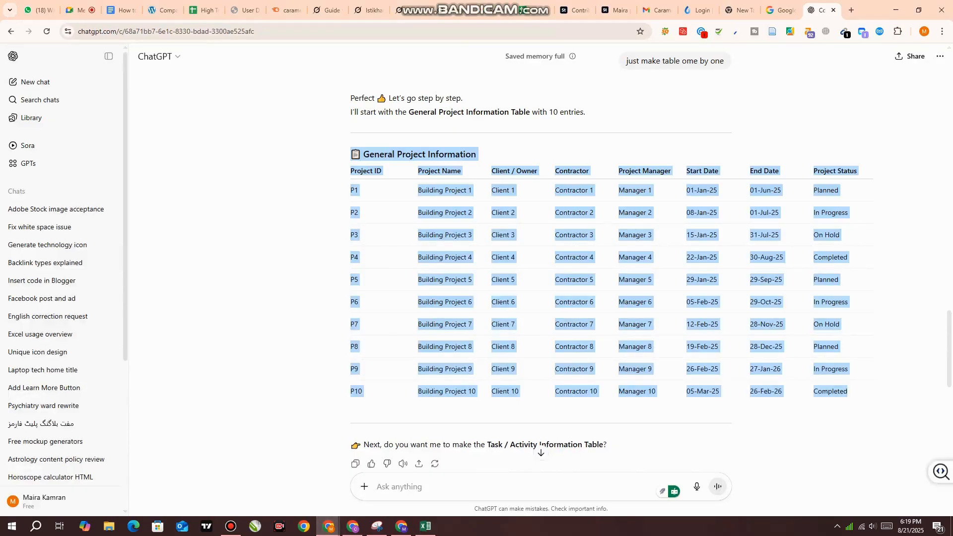
scroll(541, 263, "up", 20)
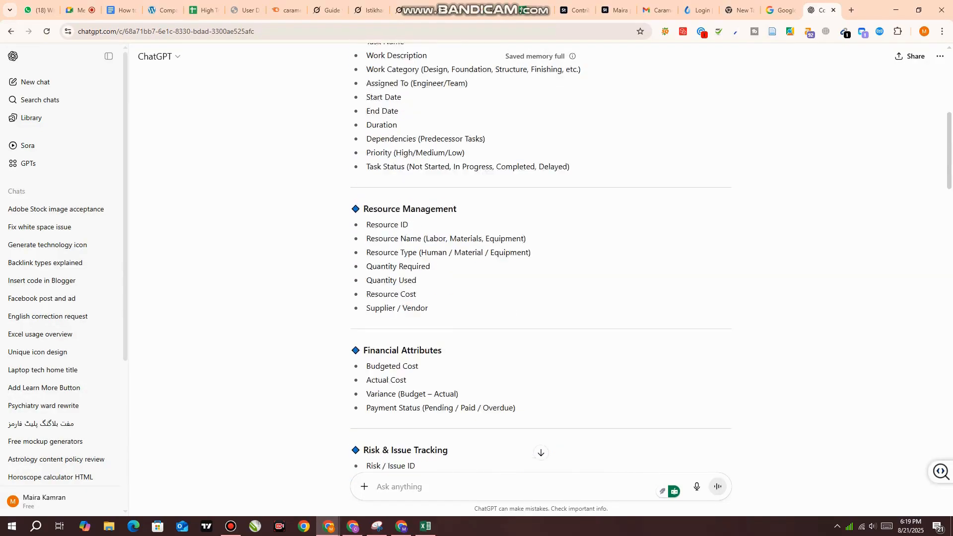
scroll(541, 263, "up", 7)
scroll(541, 263, "down", 1)
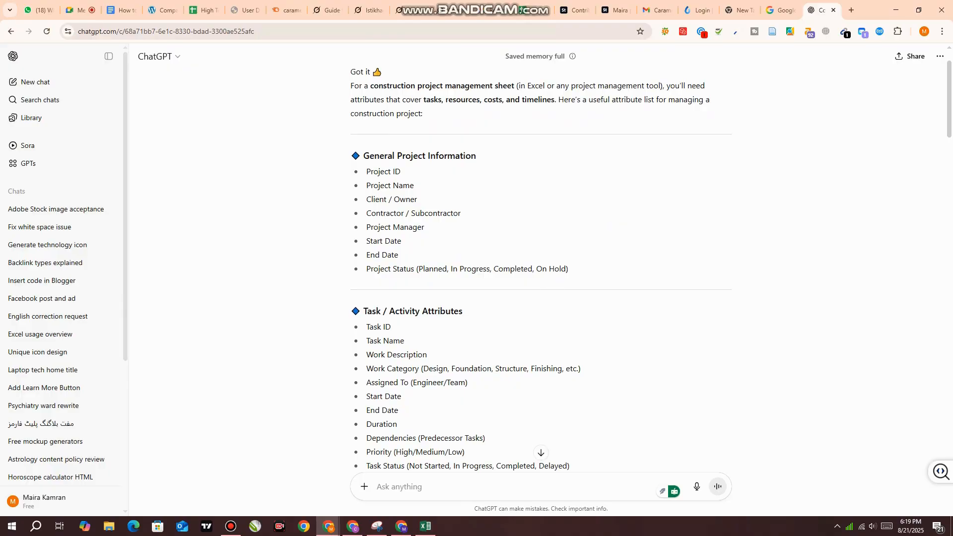
left_click_drag(351, 155, 565, 269)
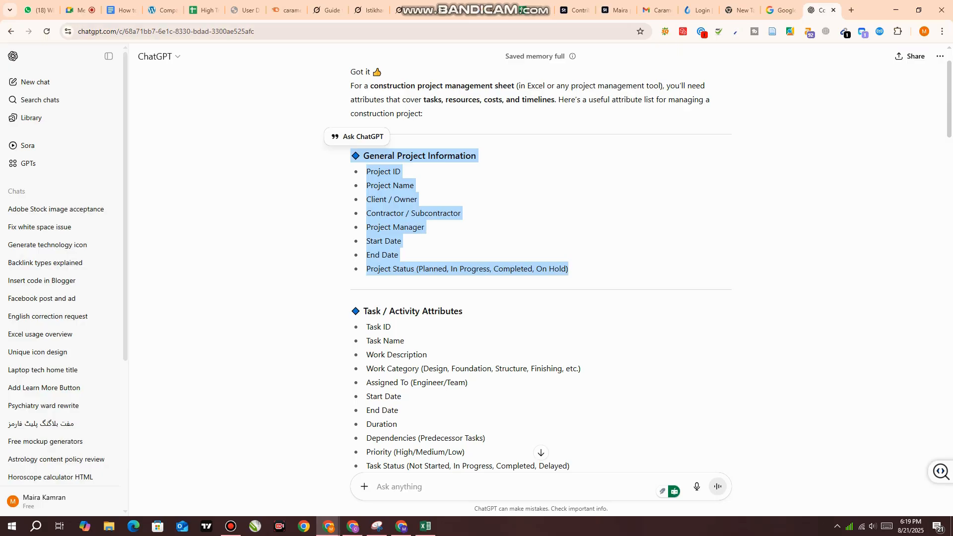
scroll(540, 268, "up", 1)
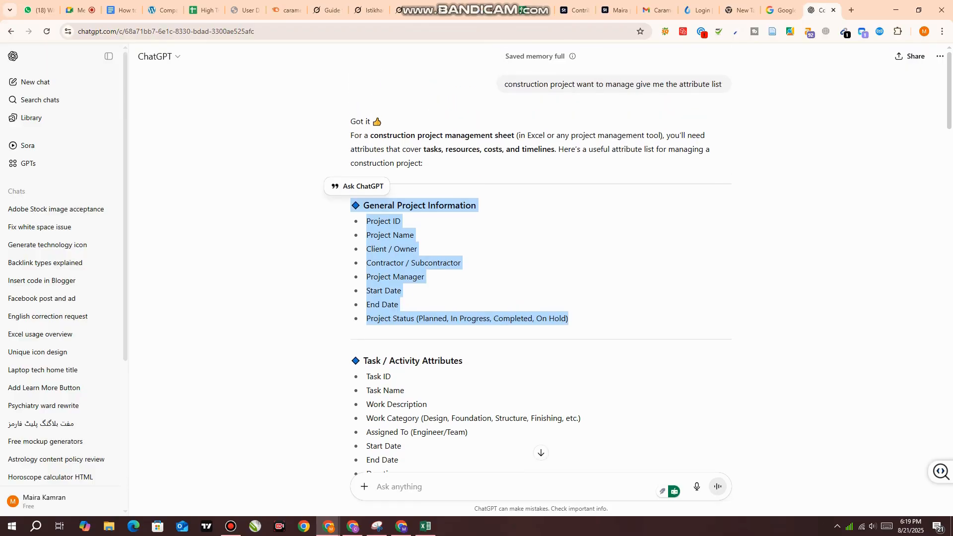
left_click_drag(505, 84, 652, 84)
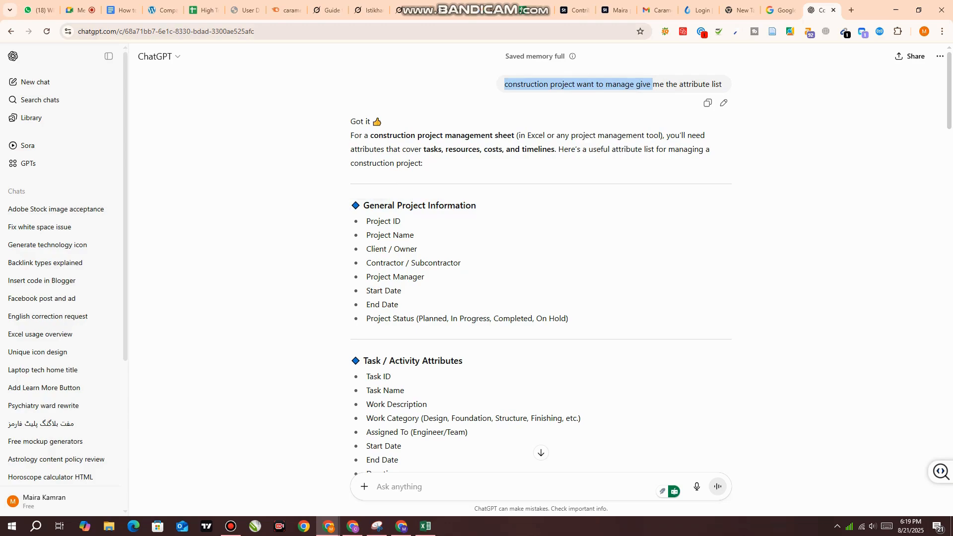
left_click_drag(724, 84, 504, 84)
Examine the construction attribute lists from Project ID through Quality & Safety, down to the generated Task / Activity Information table
scroll(541, 263, "down", 2)
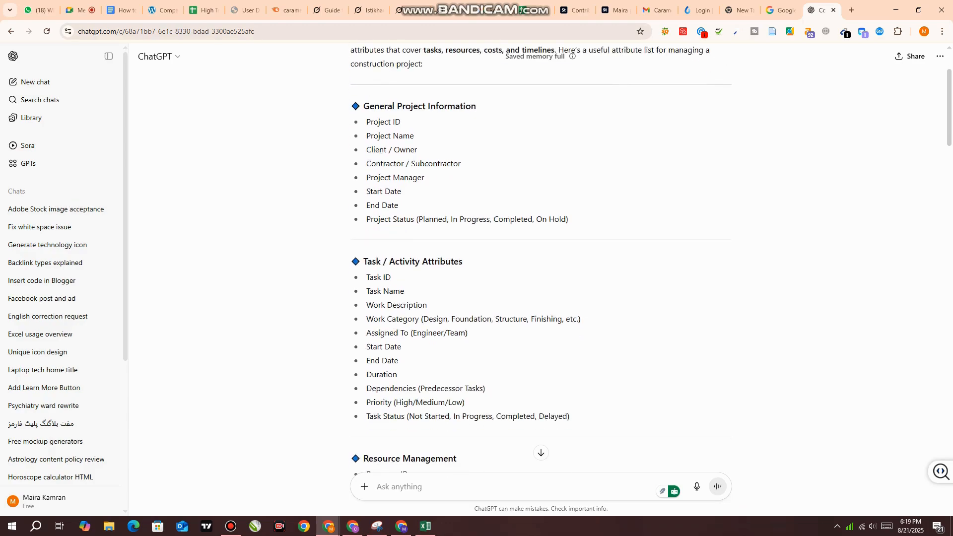
left_click_drag(367, 121, 384, 178)
left_click_drag(370, 122, 555, 219)
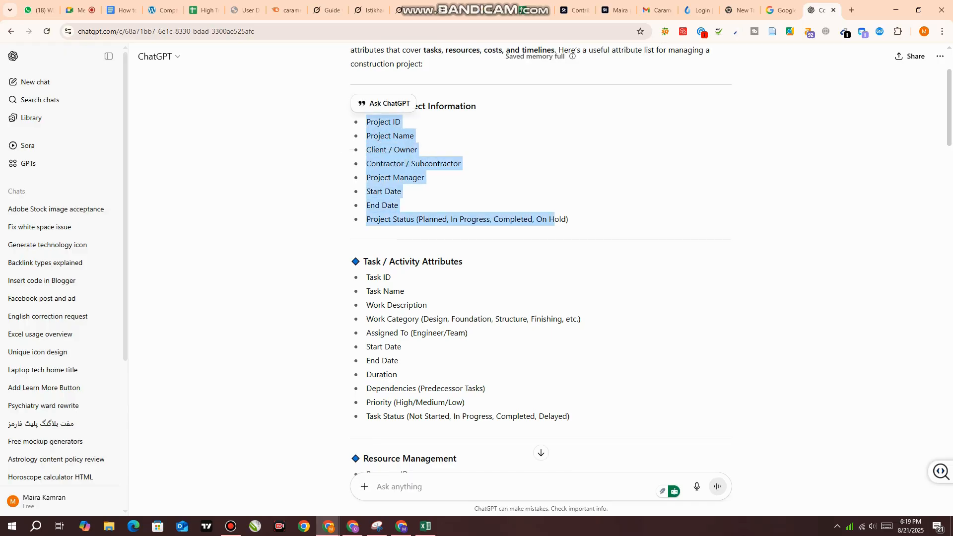
scroll(555, 219, "down", 2)
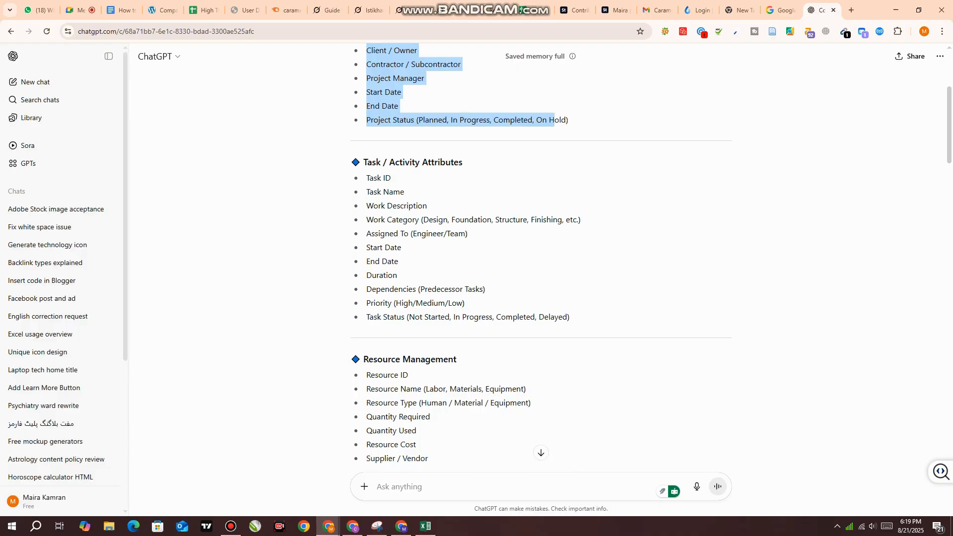
scroll(554, 220, "down", 15)
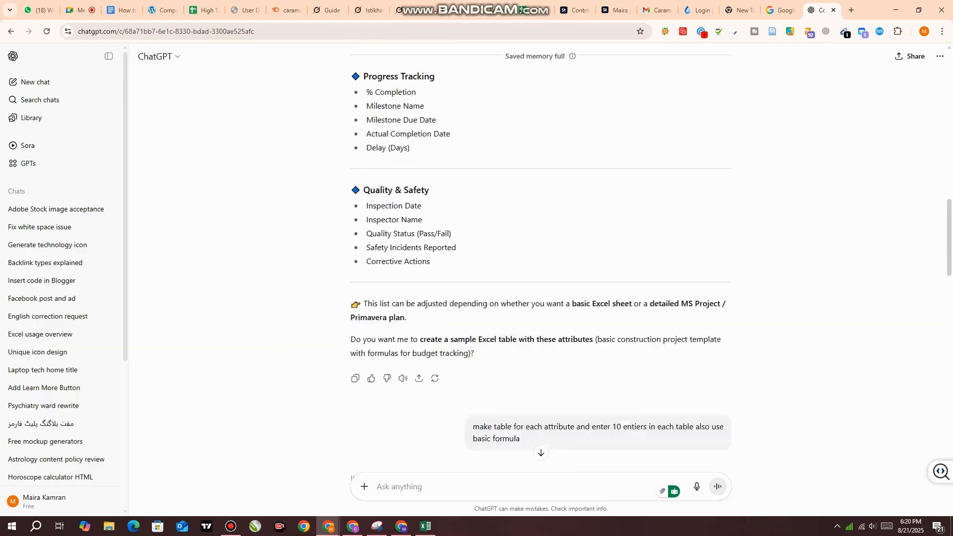
scroll(542, 451, "down", 9)
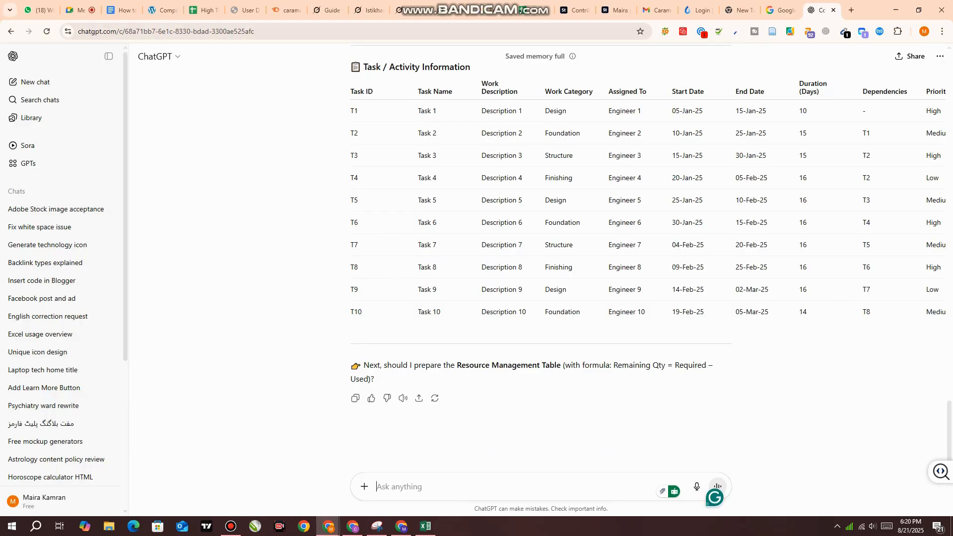
Start a new chat and send the prompt "i want ecommer managment sytsem project on excel give me attribute"
left_click(35, 82)
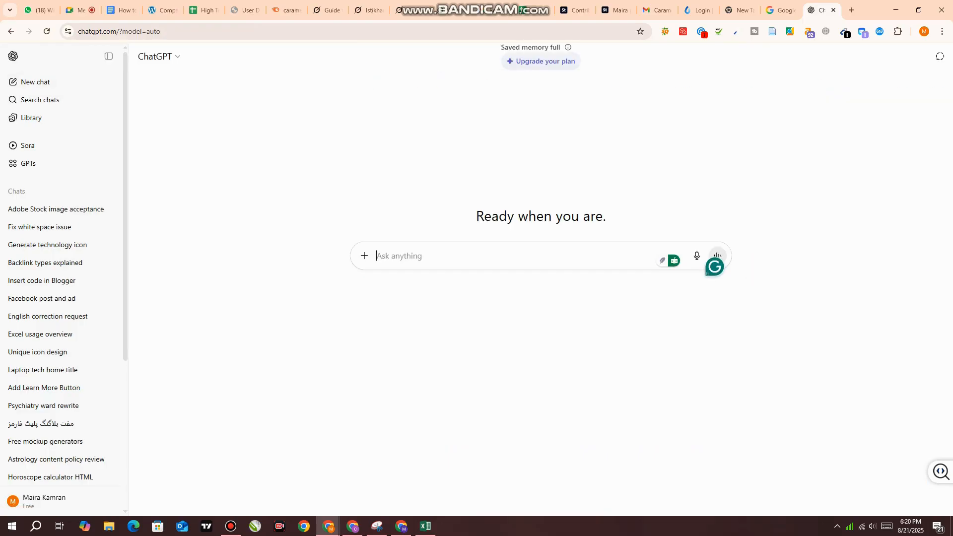
type("i want ecommer managment syts")
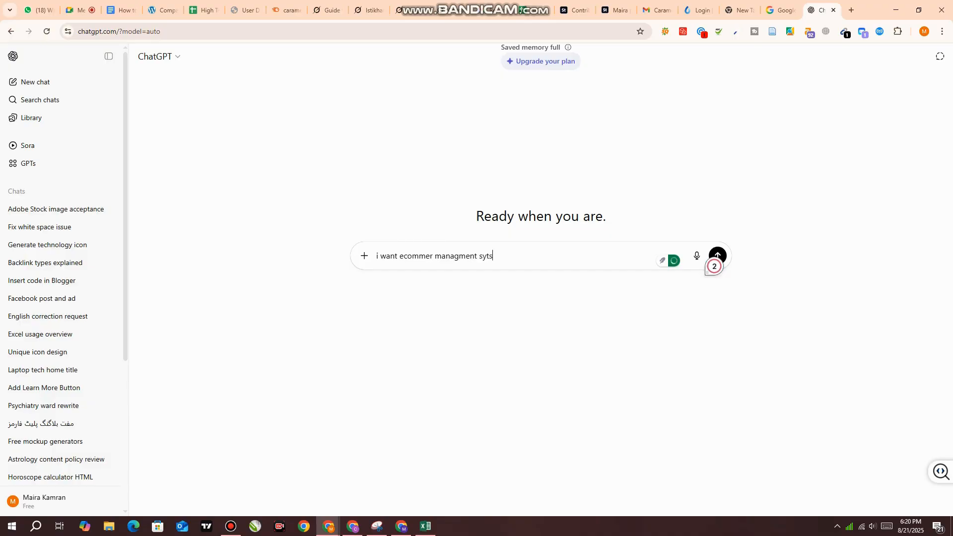
type("em project on excel g")
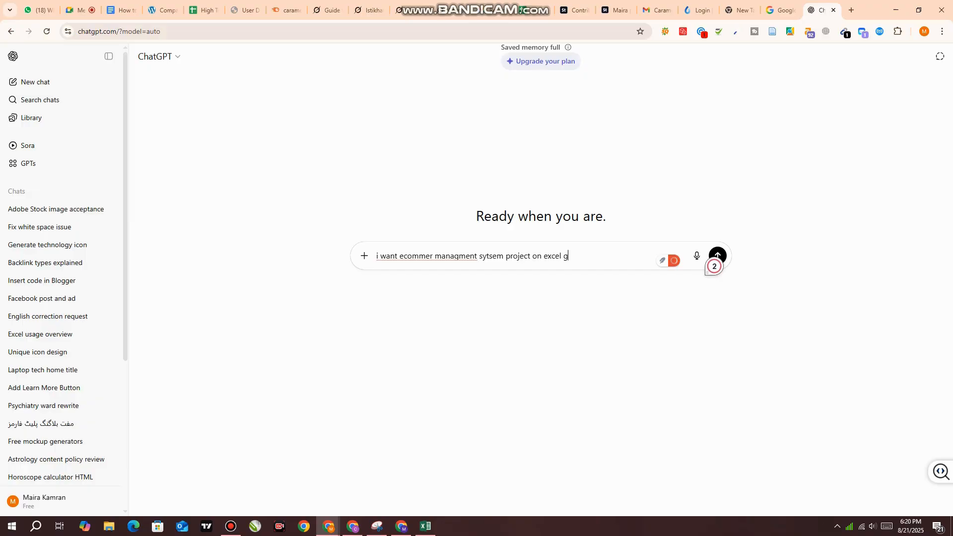
type("ive me attribute")
key("Return")
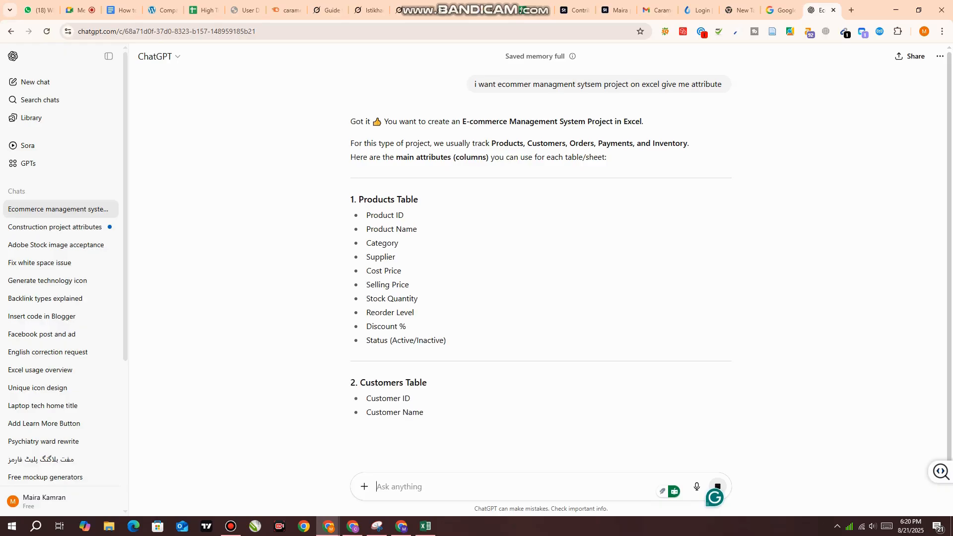
Examine the e-commerce attribute lists for the Products, Customers, Orders, Payments and Inventory tables and the suggested basic formulas
left_click_drag(353, 199, 406, 327)
scroll(406, 327, "down", 1)
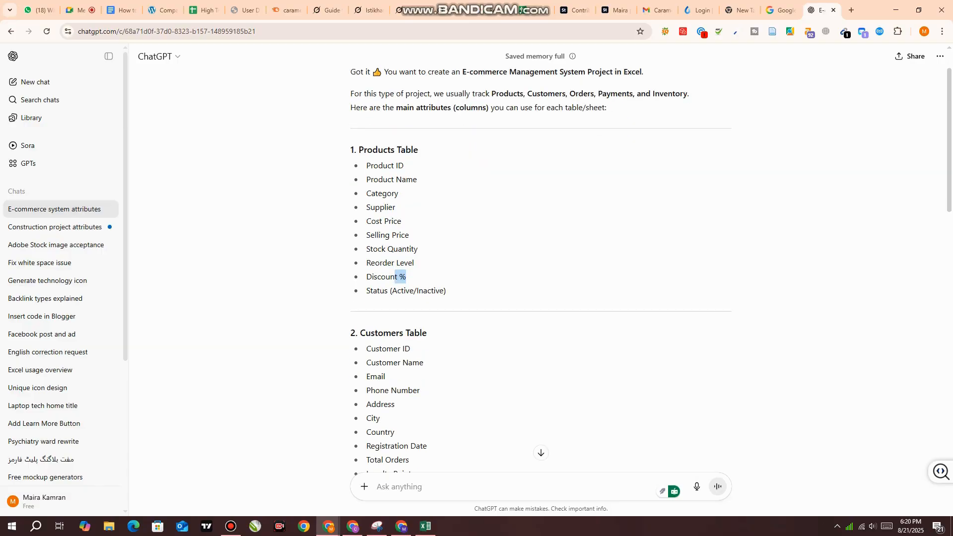
scroll(541, 259, "down", 3)
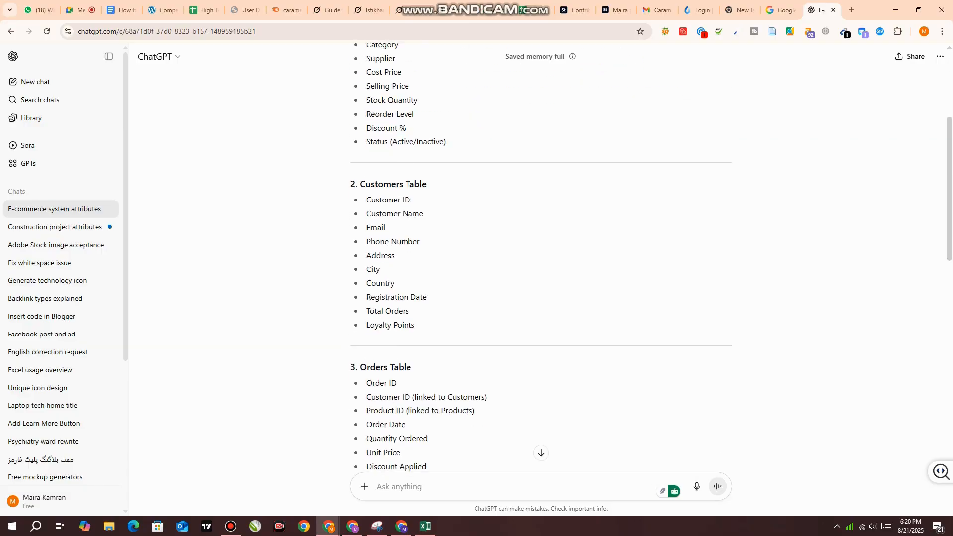
left_click_drag(418, 214, 425, 213)
scroll(424, 213, "down", 1)
scroll(541, 258, "down", 2)
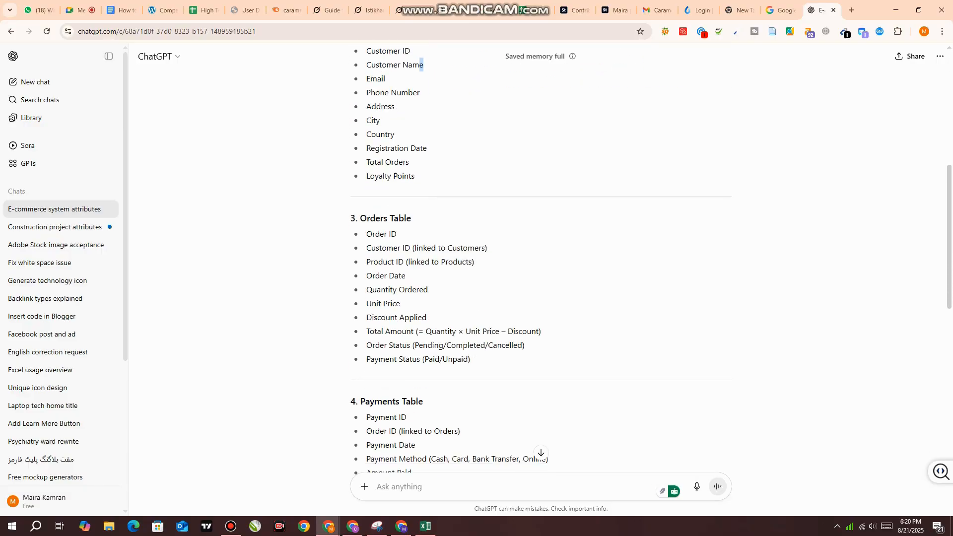
scroll(541, 258, "down", 6)
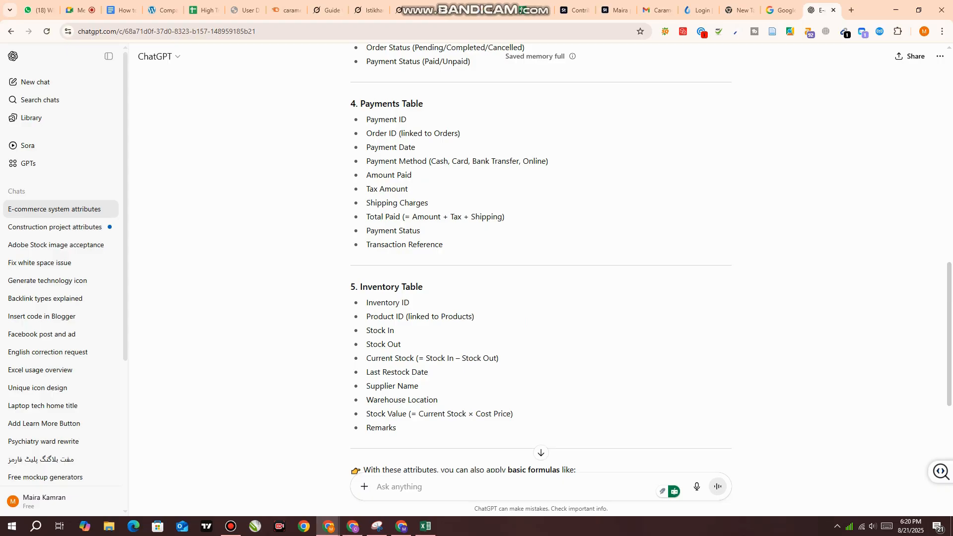
scroll(541, 258, "down", 2)
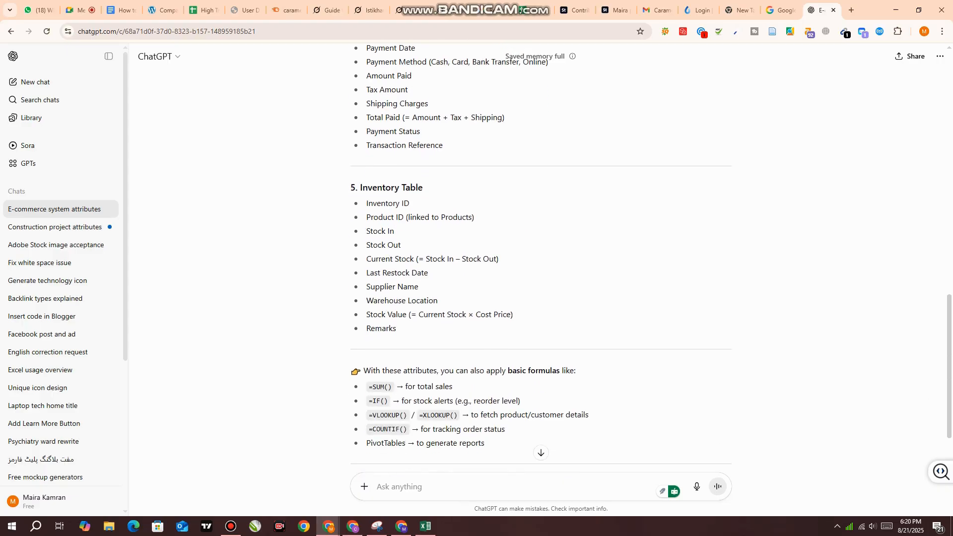
scroll(541, 258, "down", 2)
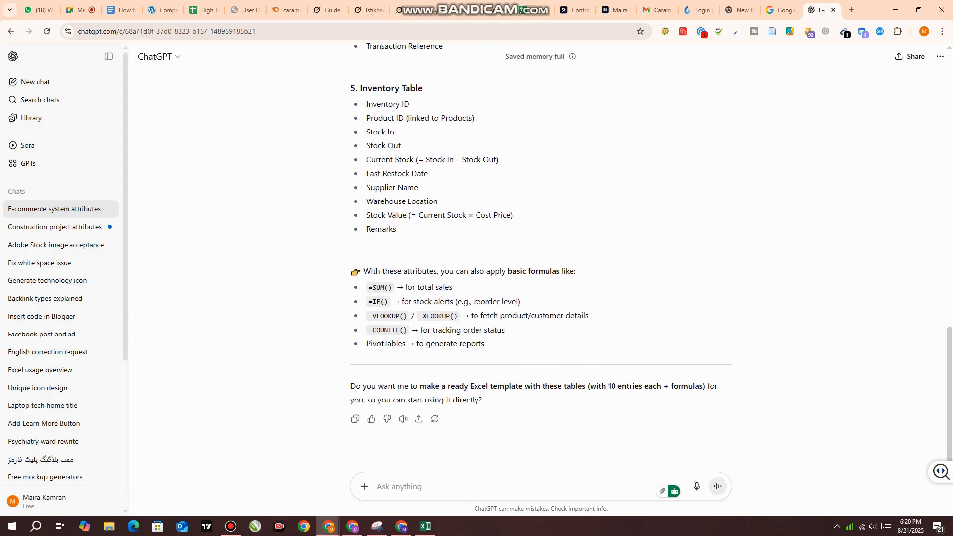
left_click_drag(484, 344, 368, 287)
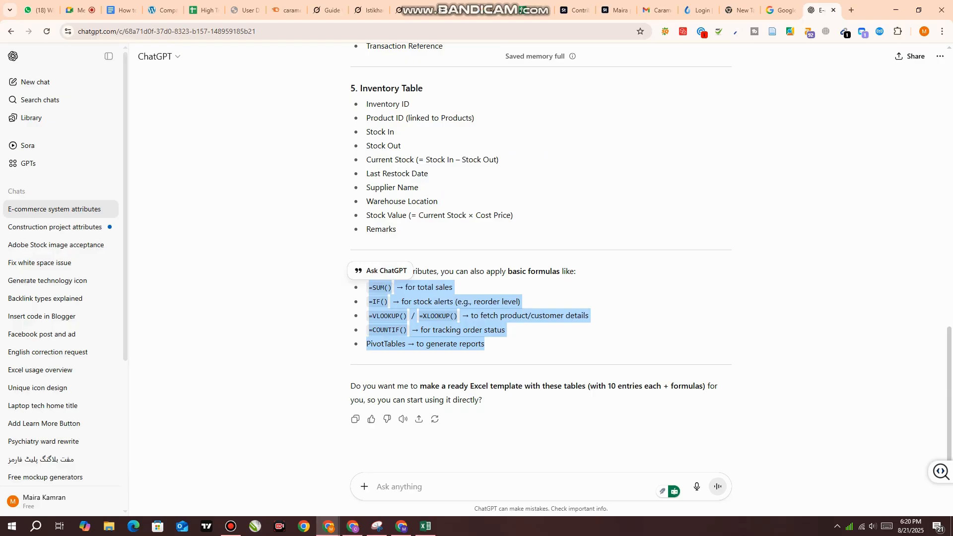
scroll(541, 258, "up", 15)
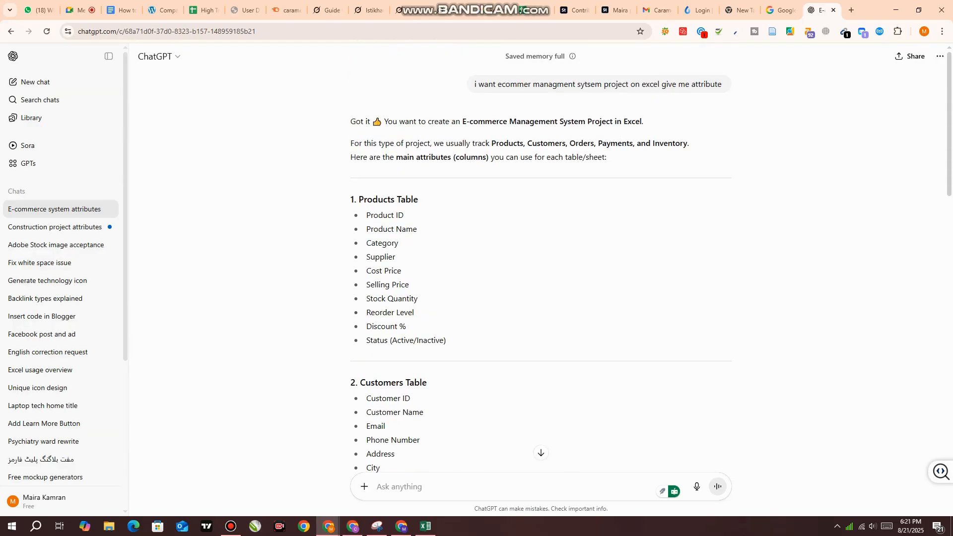
Copy the Products Table attribute list into a new prompt, add "make table and enter 10 entiers" and send it
left_click_drag(350, 200, 443, 340)
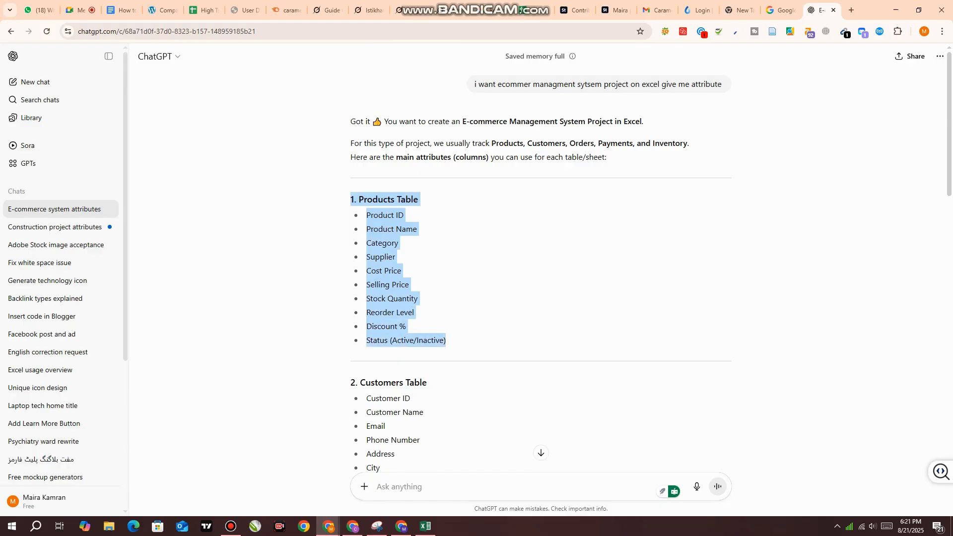
right_click(372, 200)
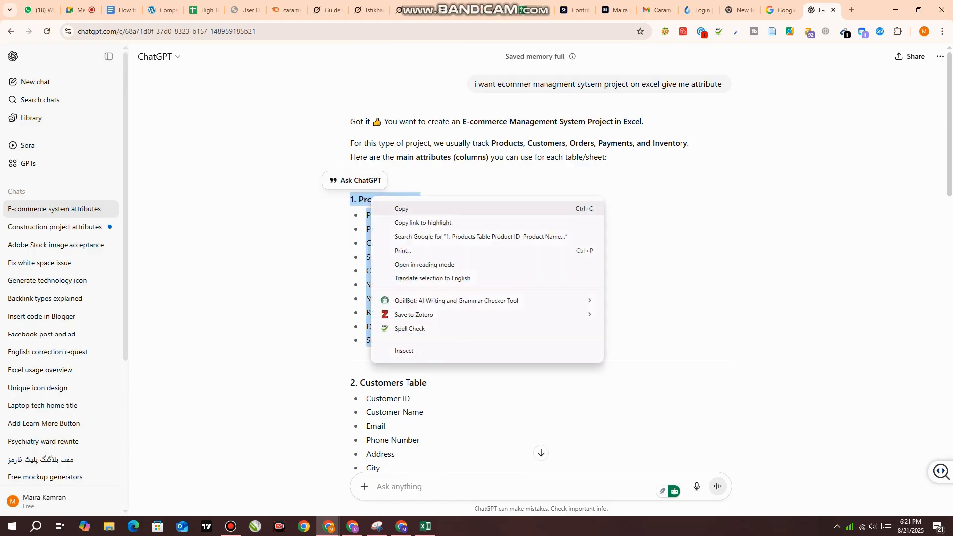
left_click(400, 209)
right_click(403, 489)
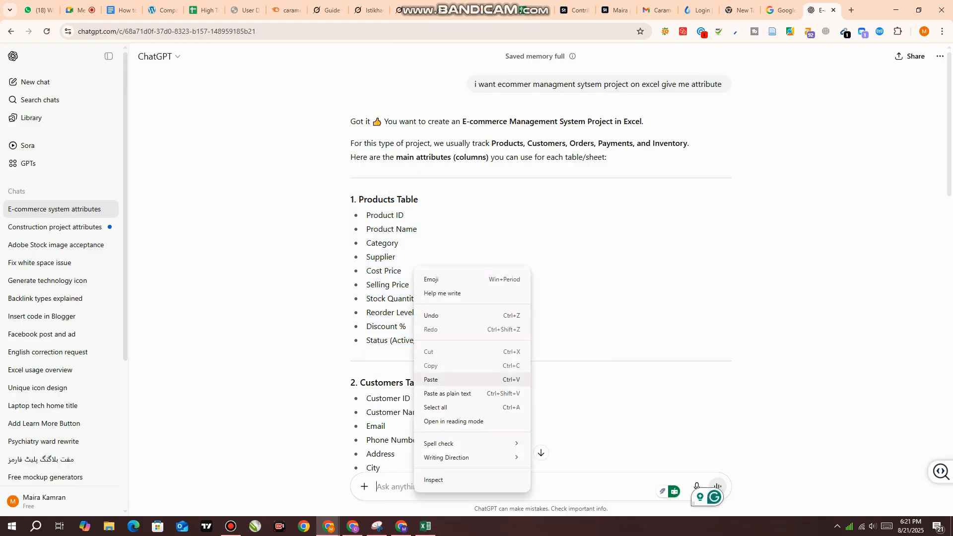
left_click(432, 380)
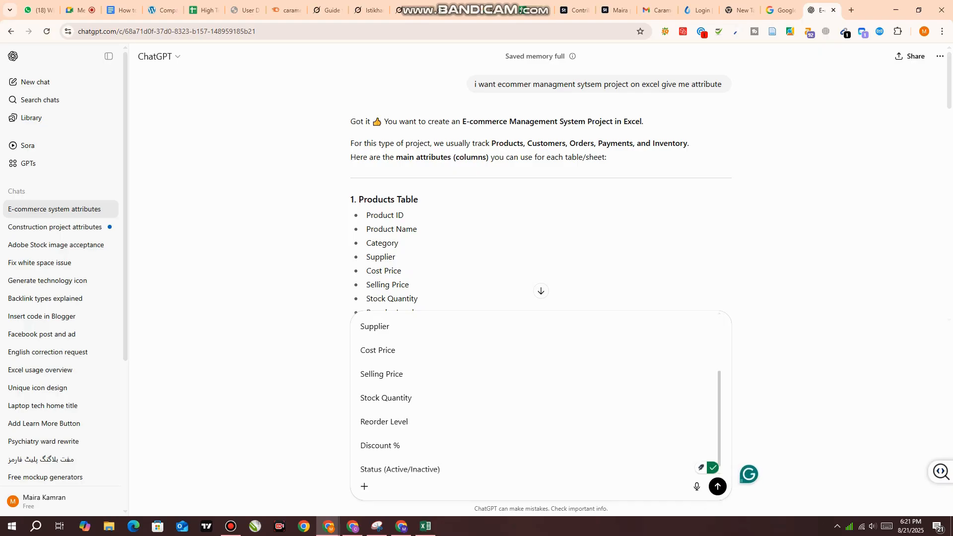
type("make table")
type(" and ")
type("enter 10 en")
type("tries")
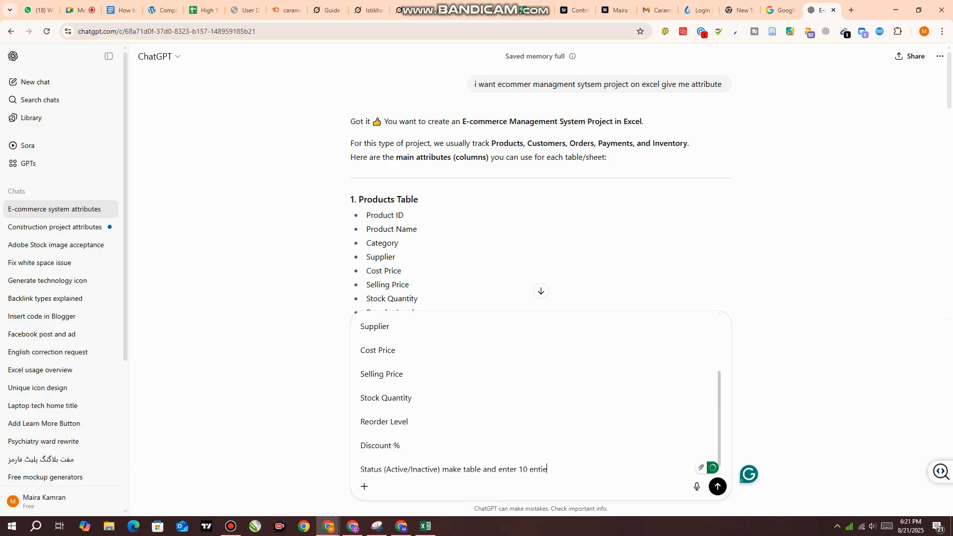
key("Return")
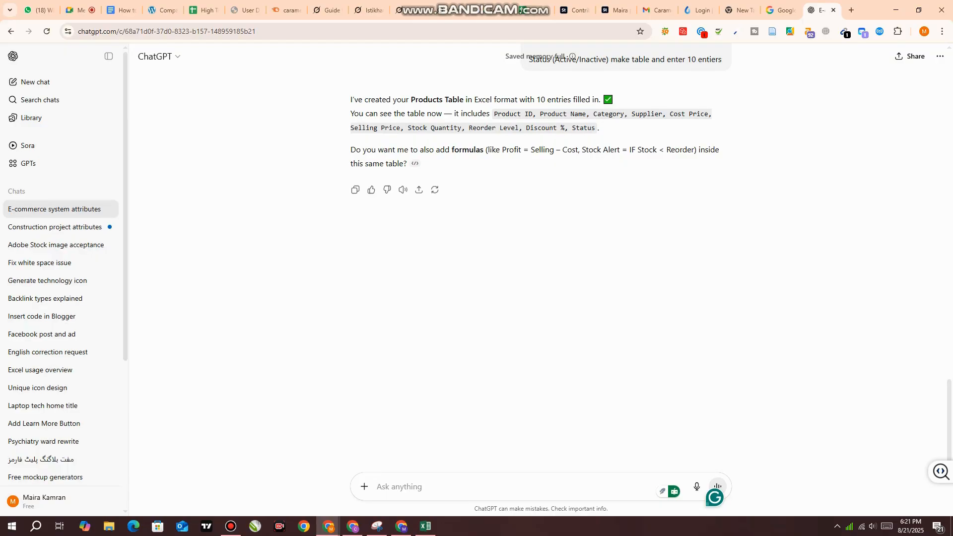
Send the reply "yes add formla to in the table" to request formulas in the Products Table
type("yes add formla to in the table")
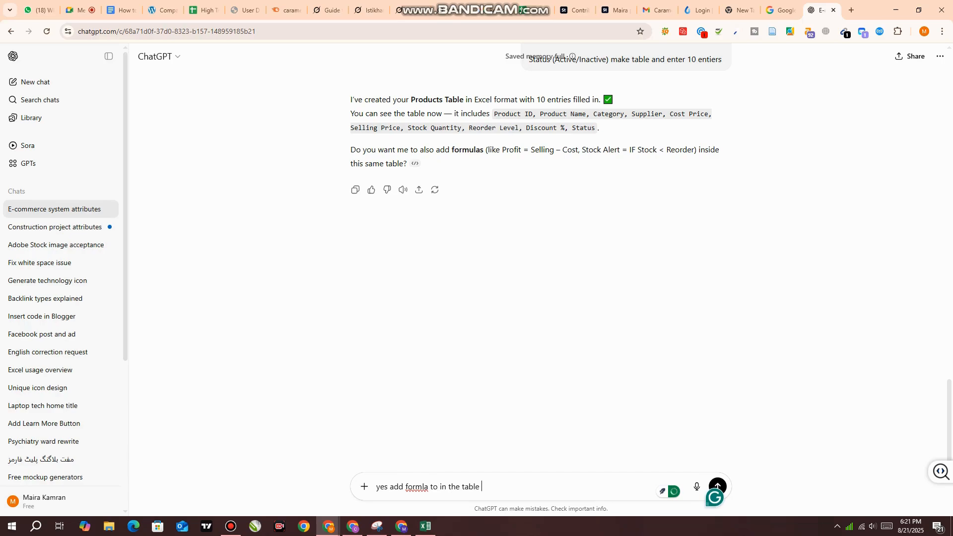
key("Return")
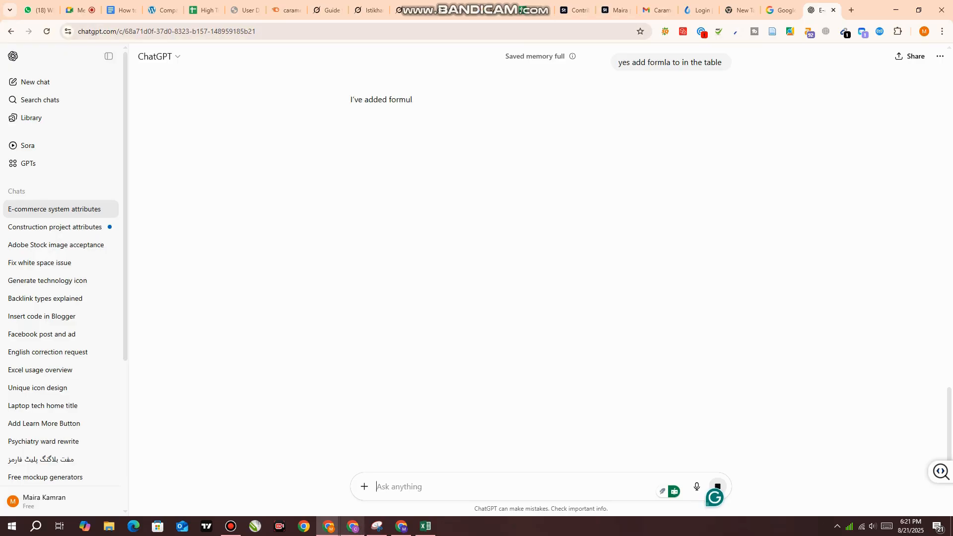
mouse_move(352, 526)
left_click(352, 484)
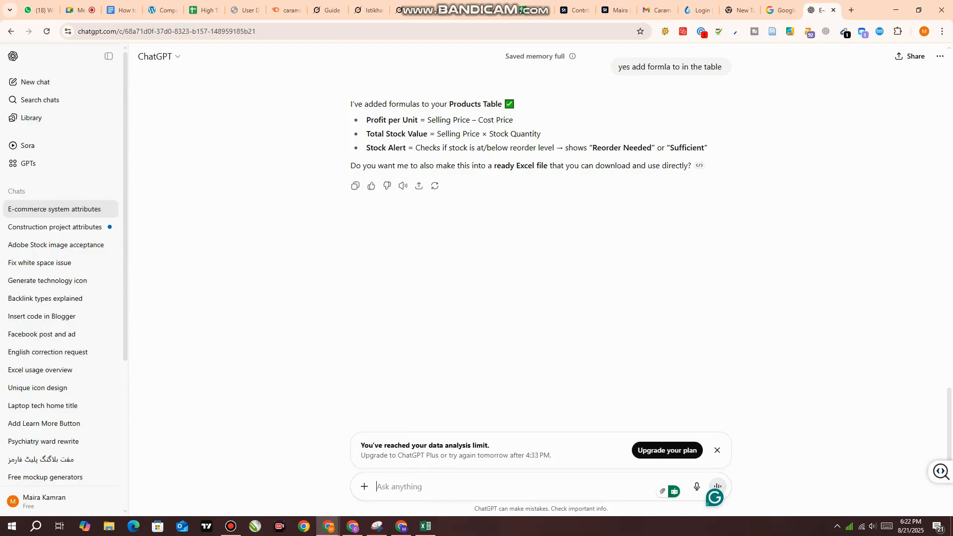
Send the prompt "make table", followed by the reply "you make", to get the Products Table with formulas written out
type("make table")
key("Return")
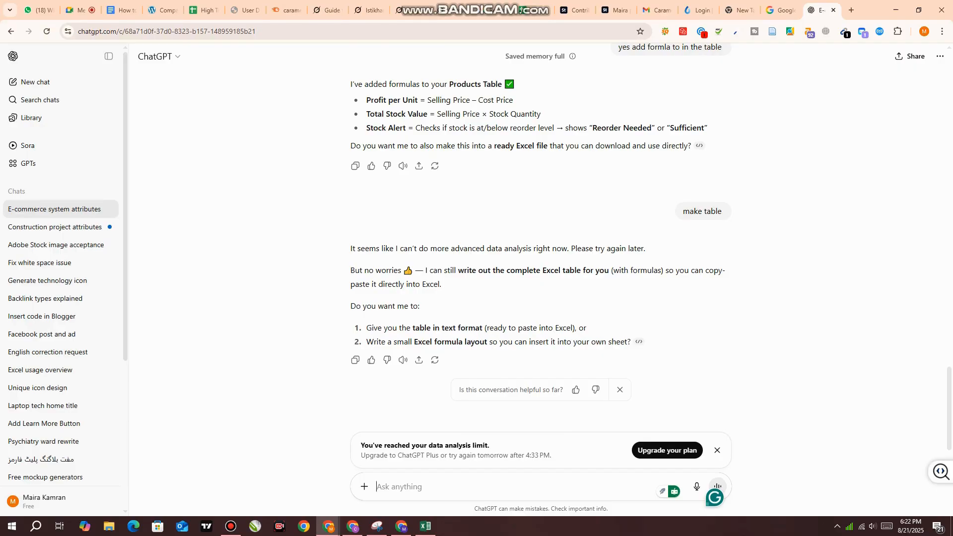
type("you make")
key("Return")
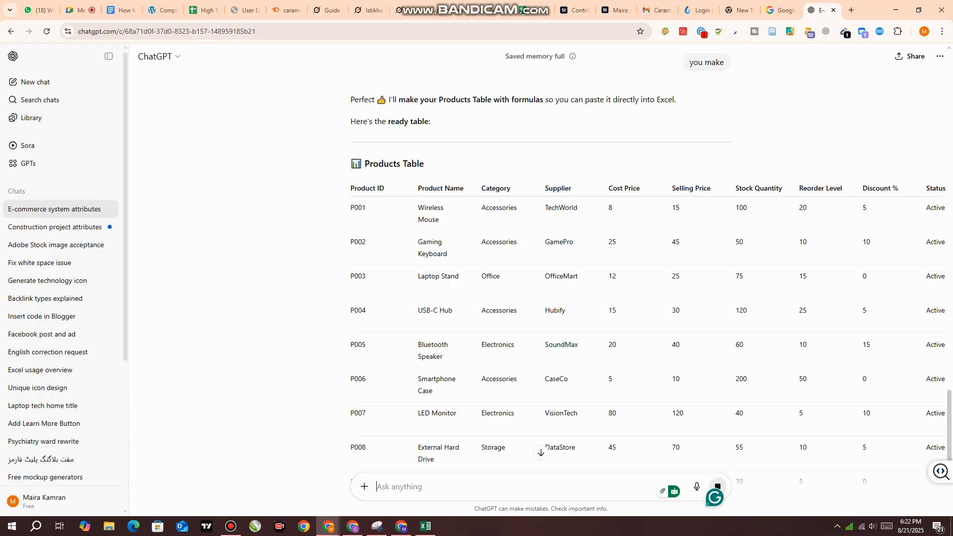
Review the generated Products Table from its product entries across to its formula columns
scroll(541, 278, "down", 3)
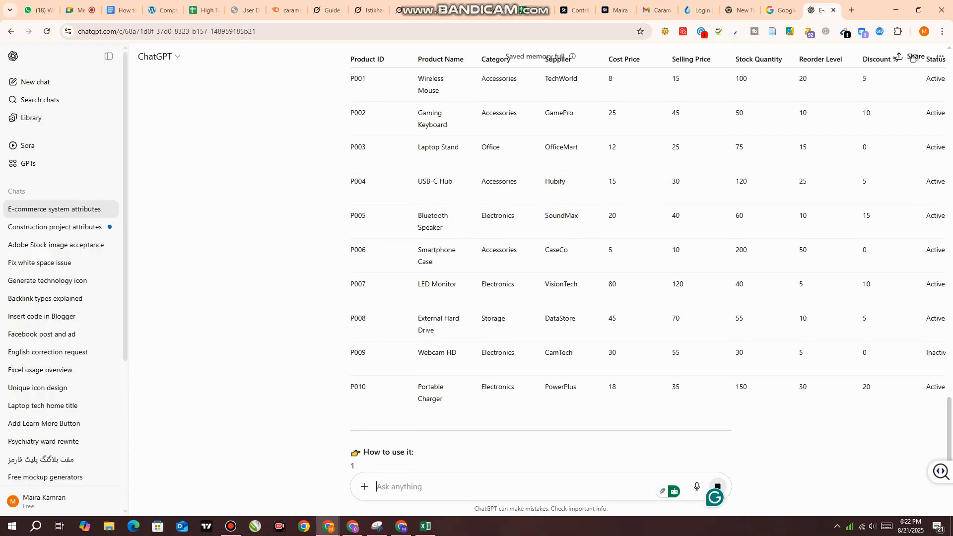
scroll(541, 278, "up", 3)
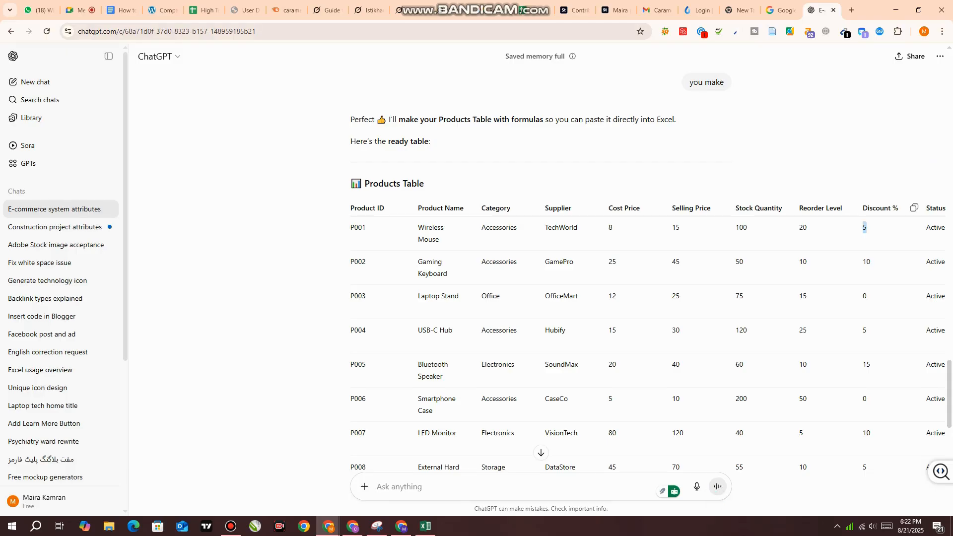
scroll(647, 262, "down", 6)
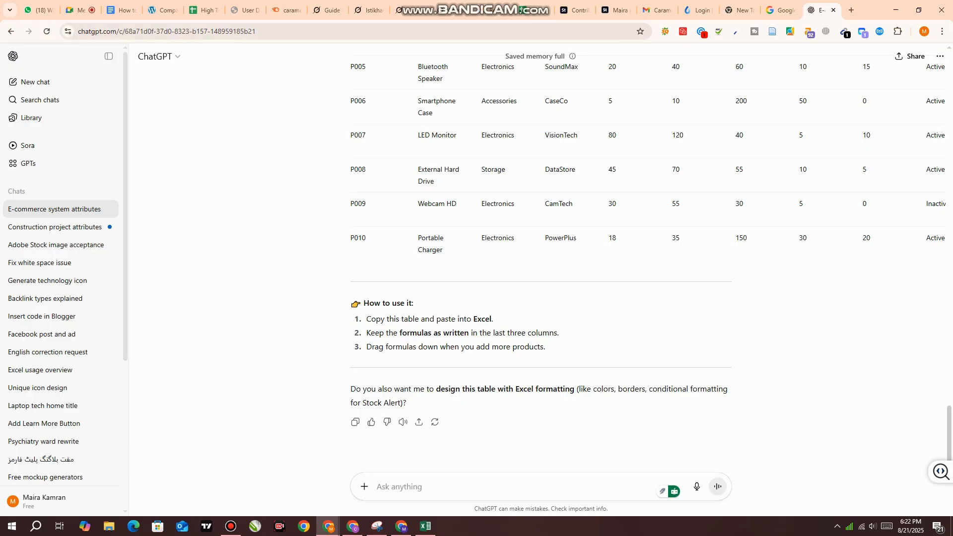
scroll(937, 272, "up", 2)
left_click_drag(937, 271, 895, 353)
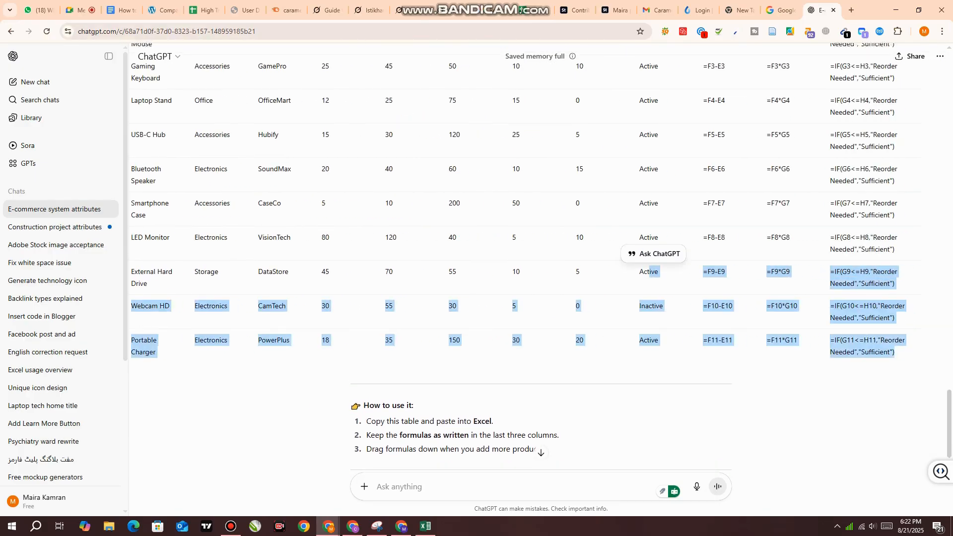
scroll(656, 278, "up", 3)
left_click(655, 278)
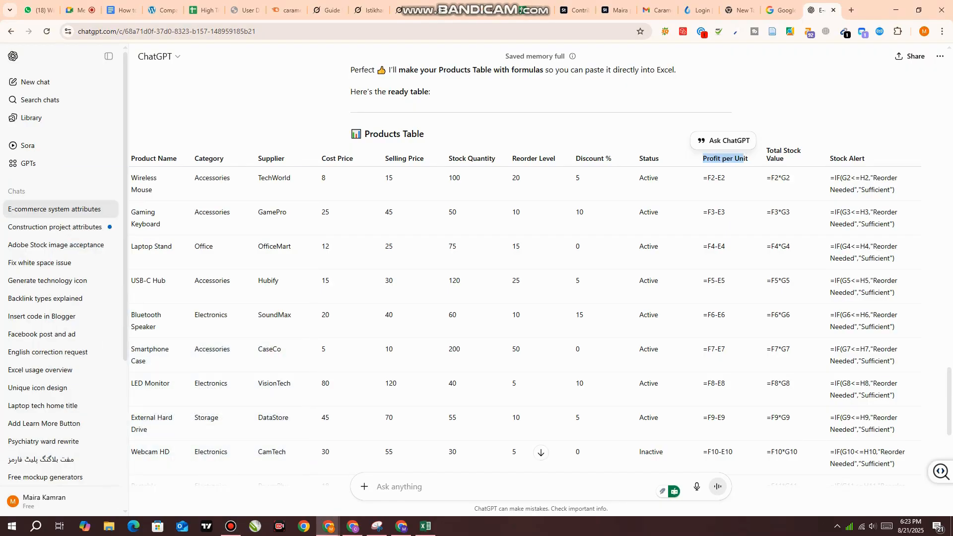
Examine the Profit per Unit column and its formulas in the Products Table
left_click(701, 159)
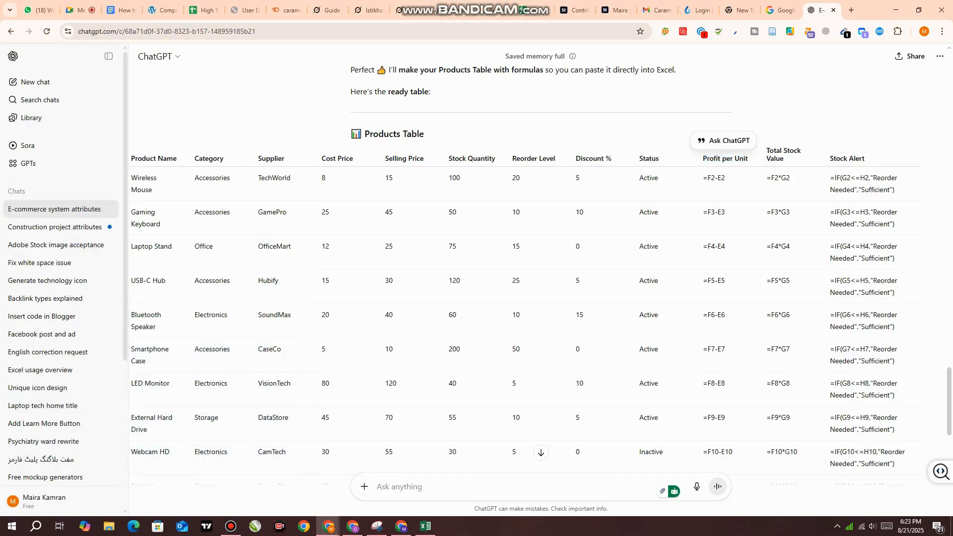
left_click_drag(701, 159, 749, 159)
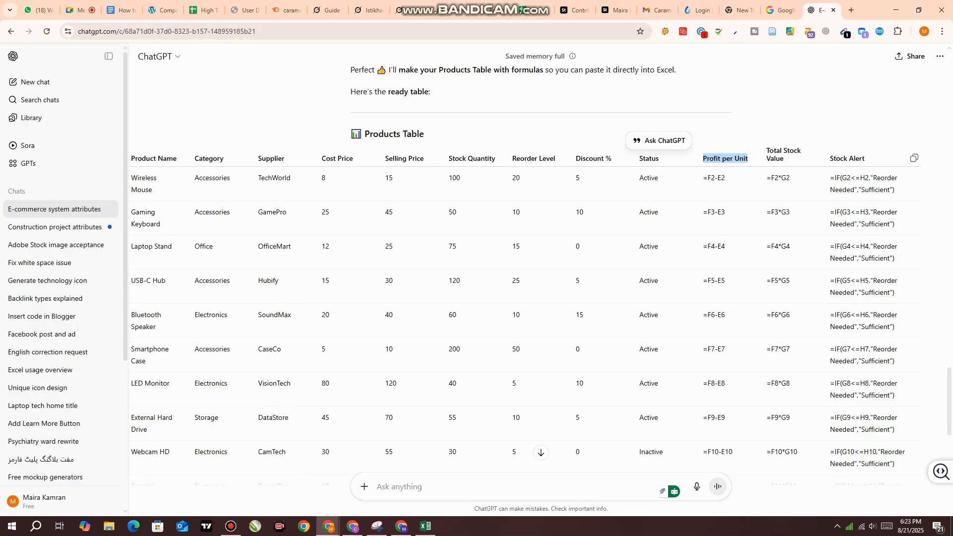
scroll(525, 265, "down", 2)
scroll(526, 278, "down", 2)
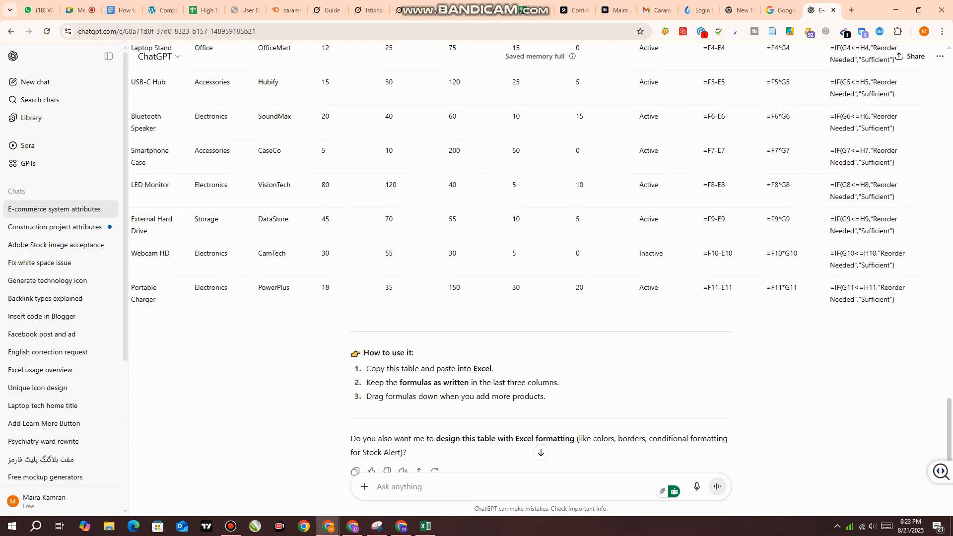
left_click_drag(526, 288, 106, 281)
scroll(541, 278, "up", 1)
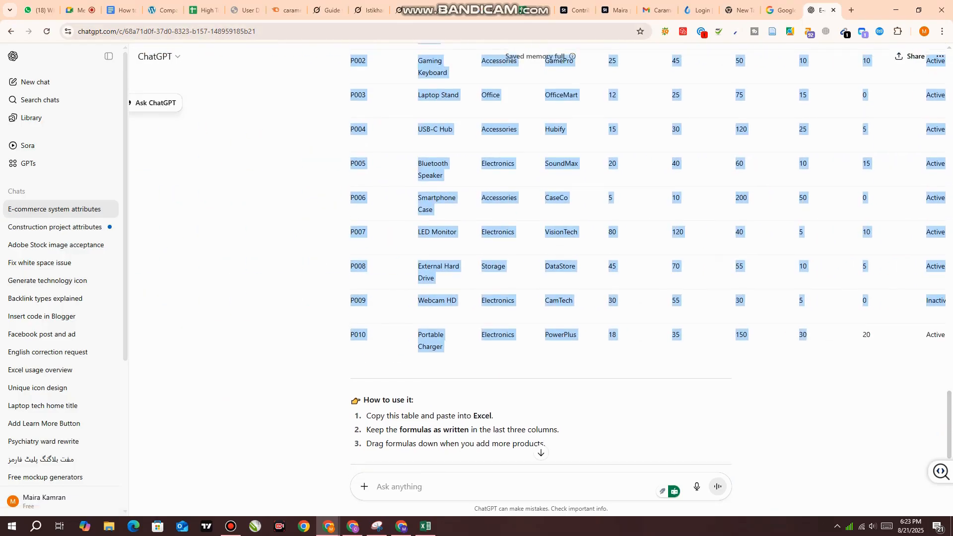
left_click(861, 304)
left_click_drag(862, 304, 943, 350)
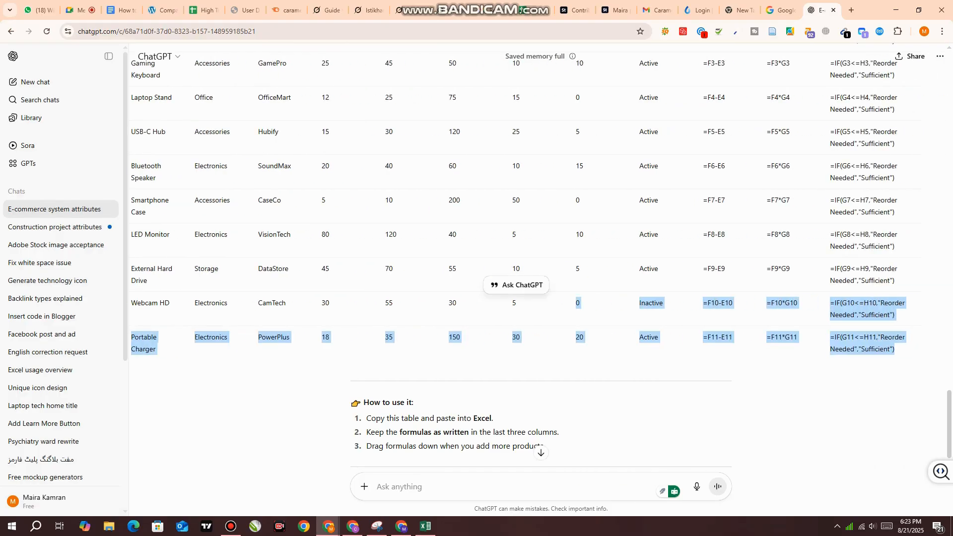
left_click(903, 350)
scroll(526, 258, "up", 6)
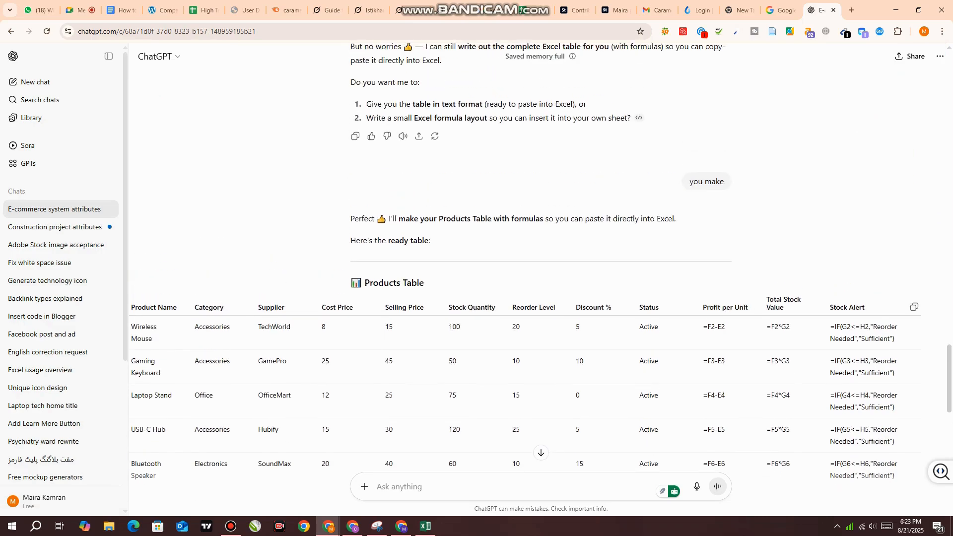
left_click_drag(726, 327, 702, 326)
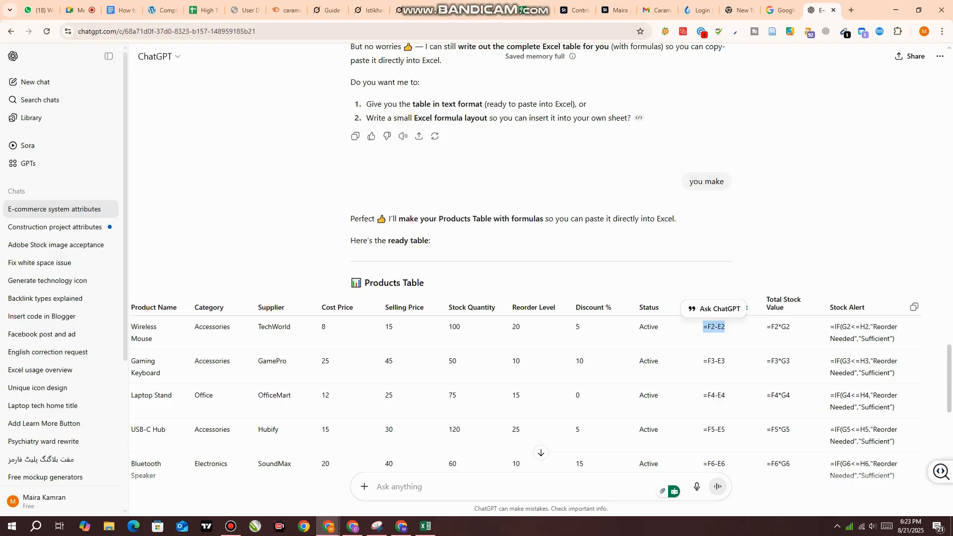
left_click(715, 328)
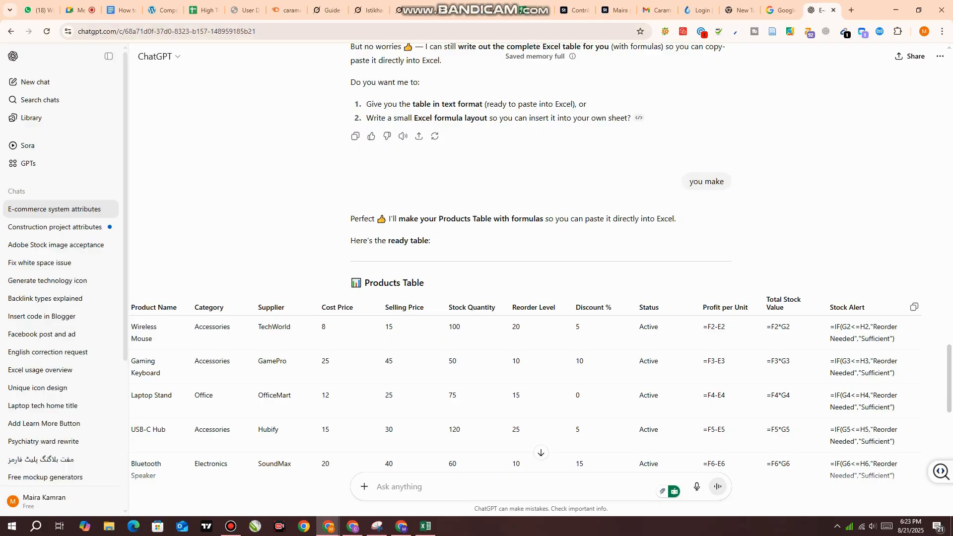
Examine the Total Stock Value and Stock Alert columns and their formulas in the Wireless Mouse row
left_click_drag(766, 299, 785, 308)
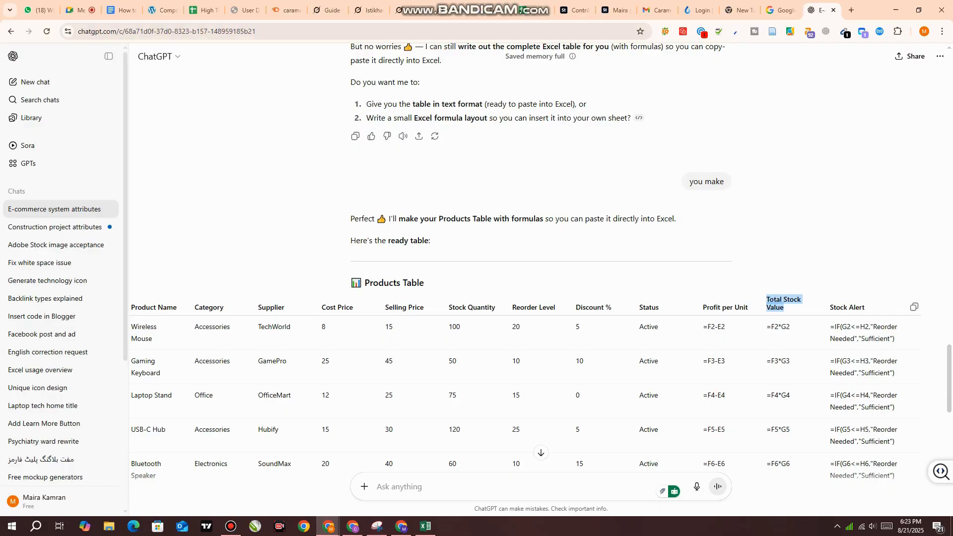
scroll(525, 268, "down", 1)
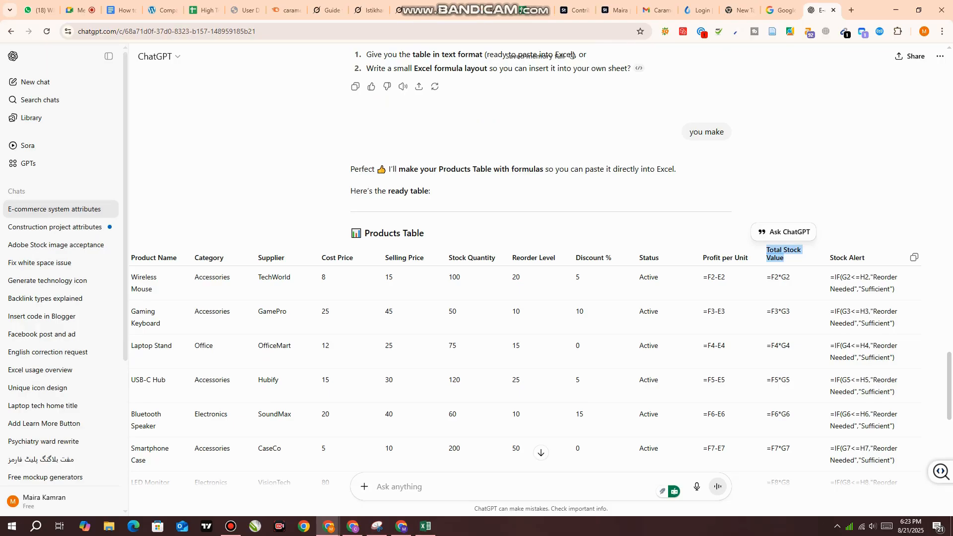
left_click(784, 258)
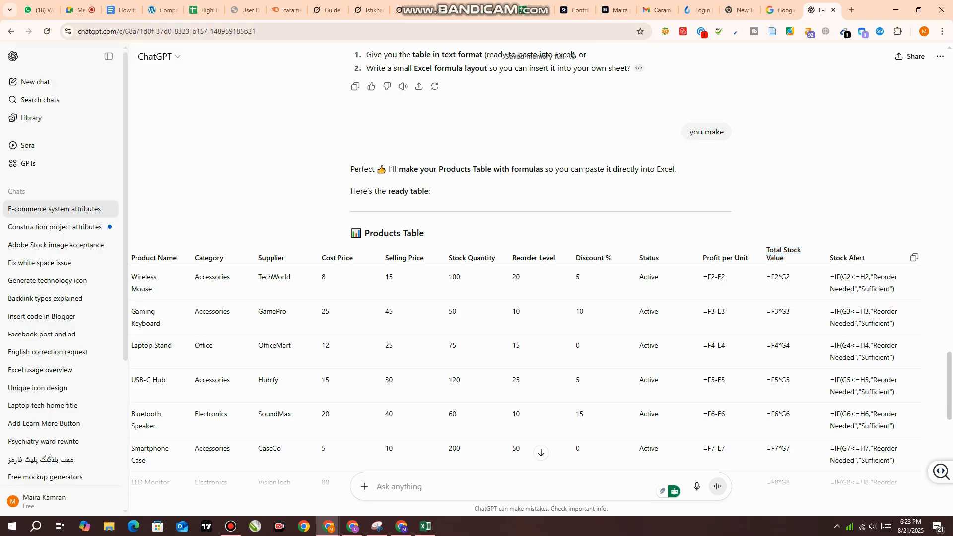
double_click(454, 277)
left_click_drag(785, 259, 766, 250)
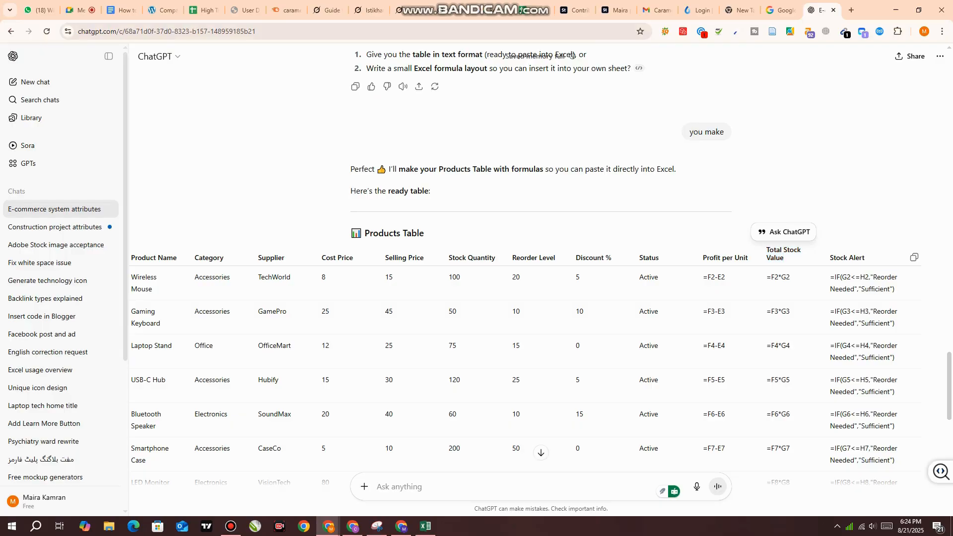
double_click(886, 277)
double_click(842, 289)
left_click(876, 289)
double_click(876, 289)
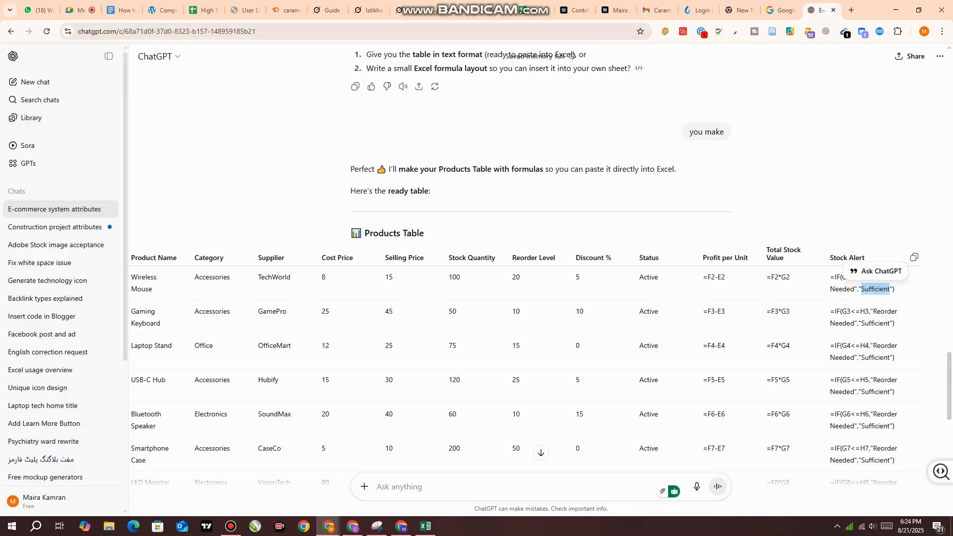
Copy the entire Products Table from the Product ID header through the last Stock Alert formula of the Portable Charger row
scroll(526, 297, "down", 2)
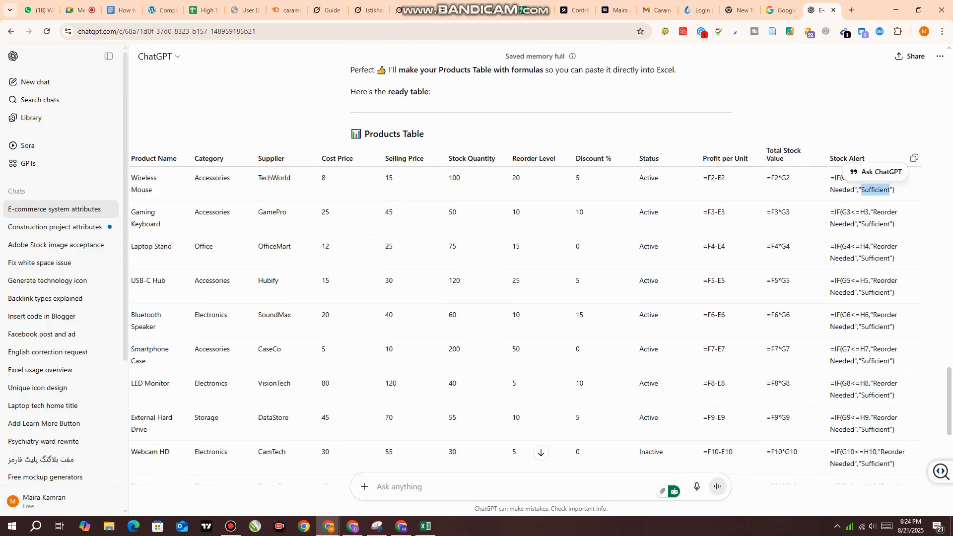
left_click_drag(171, 429, 75, 406)
left_click(208, 357)
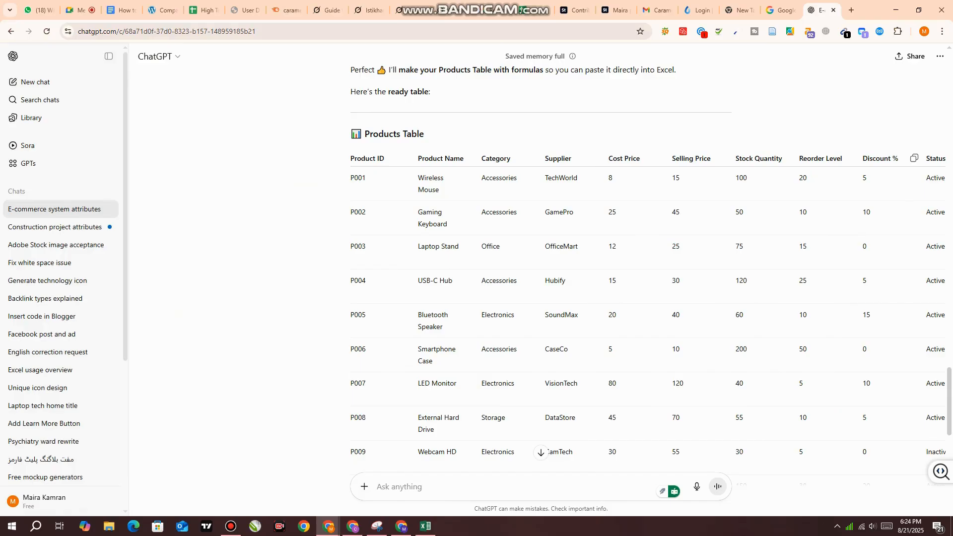
left_click_drag(350, 158, 918, 454)
scroll(527, 258, "down", 3)
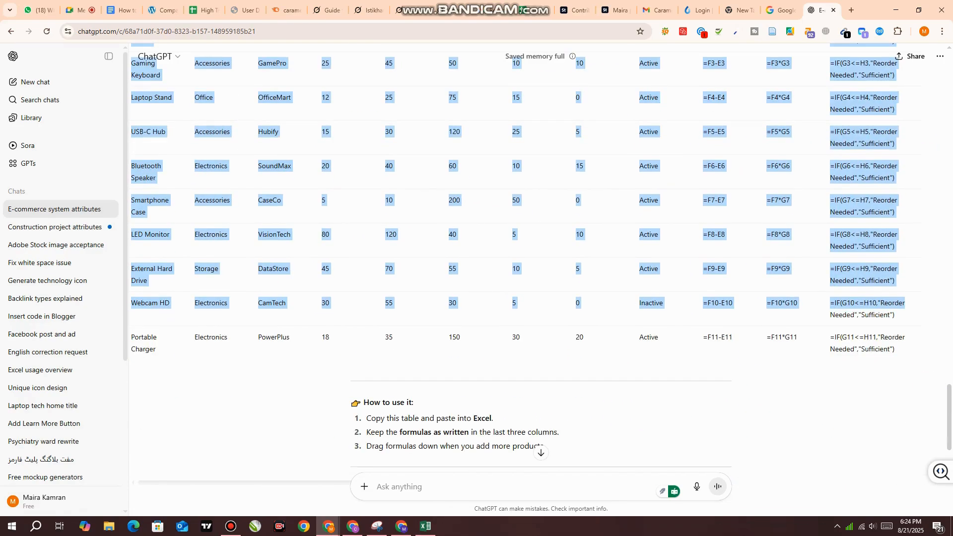
left_click_drag(918, 304, 918, 351)
key("ctrl+c")
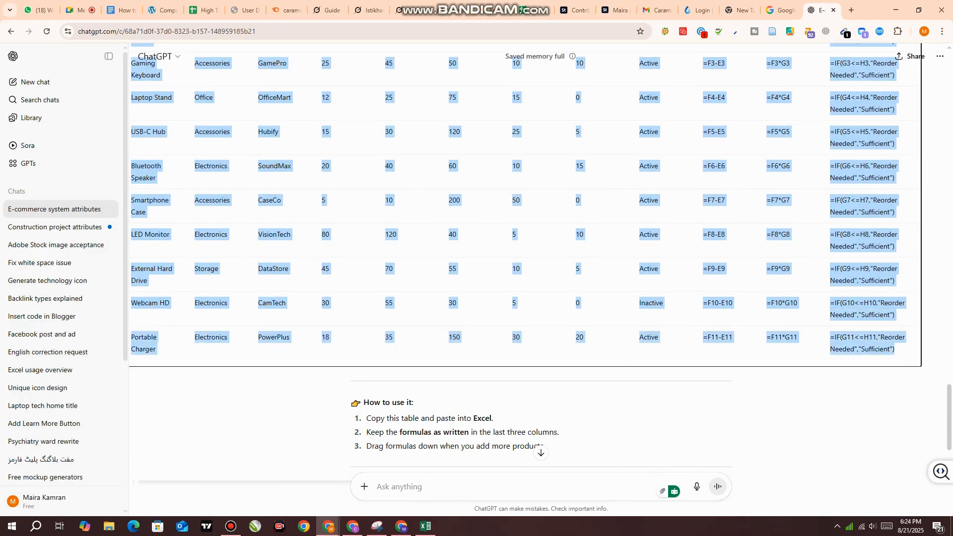
Switch to the Excel workbook and paste the copied Products Table at A1 of a new sheet
left_click(425, 526)
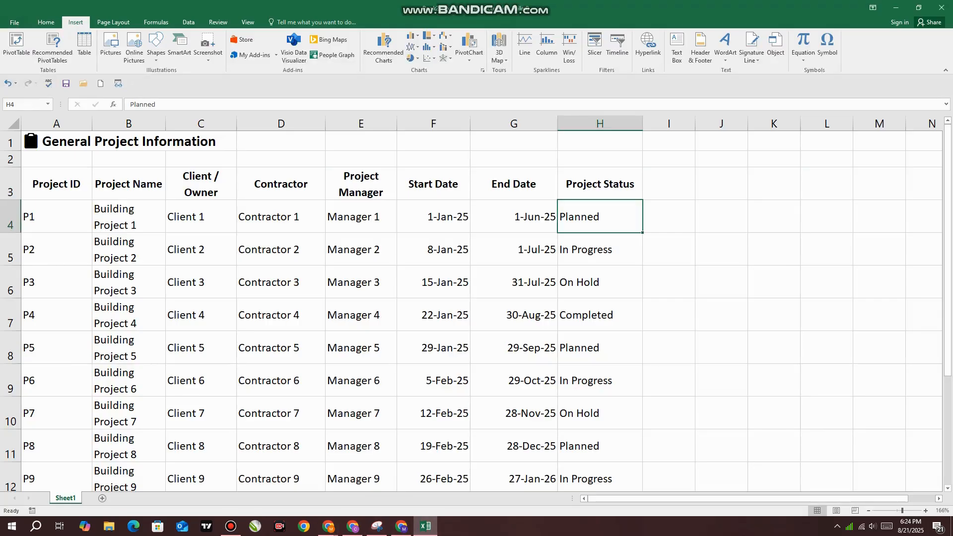
left_click(102, 498)
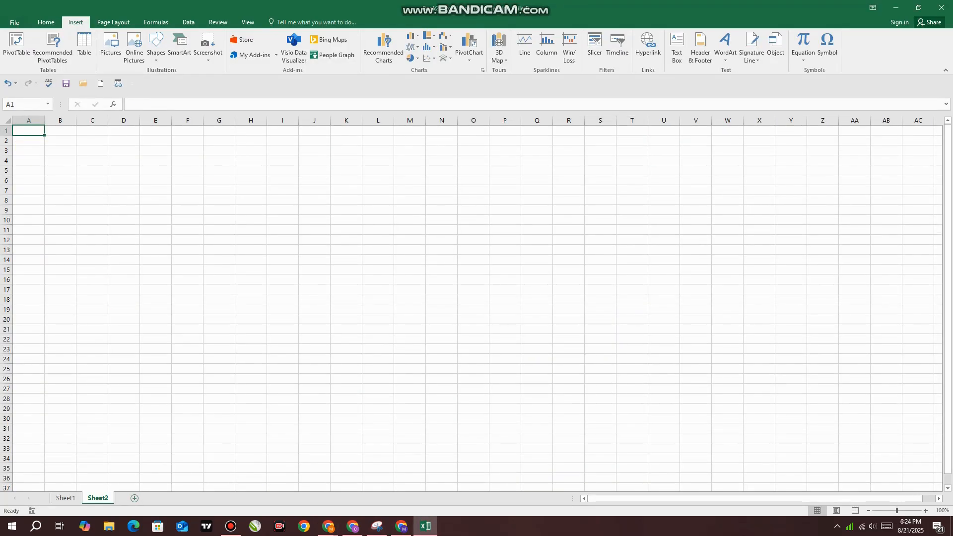
key("ctrl+v")
left_click(504, 235)
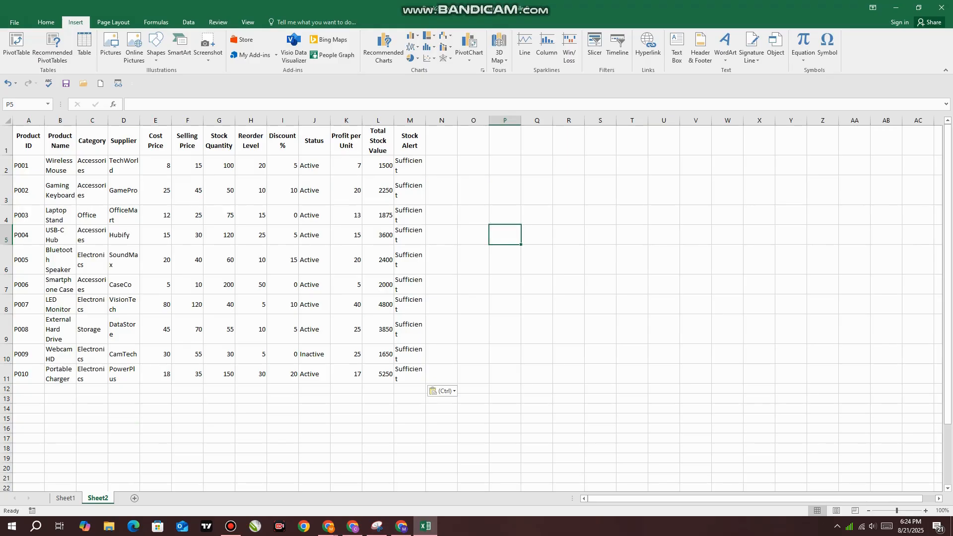
Widen columns A to E and the Stock Alert column, and centre the contents of A1:M11 horizontally
left_click_drag(44, 120, 256, 120)
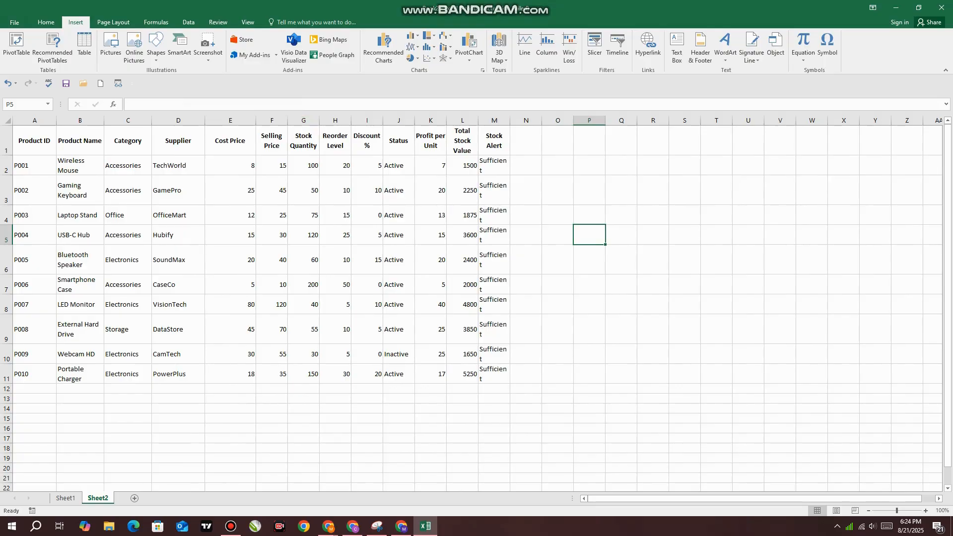
left_click_drag(34, 141, 497, 375)
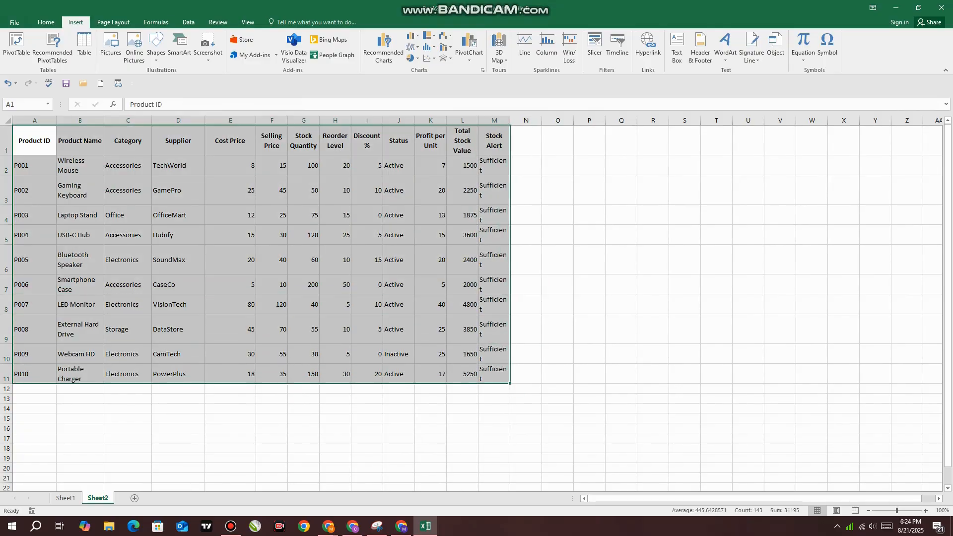
left_click(46, 22)
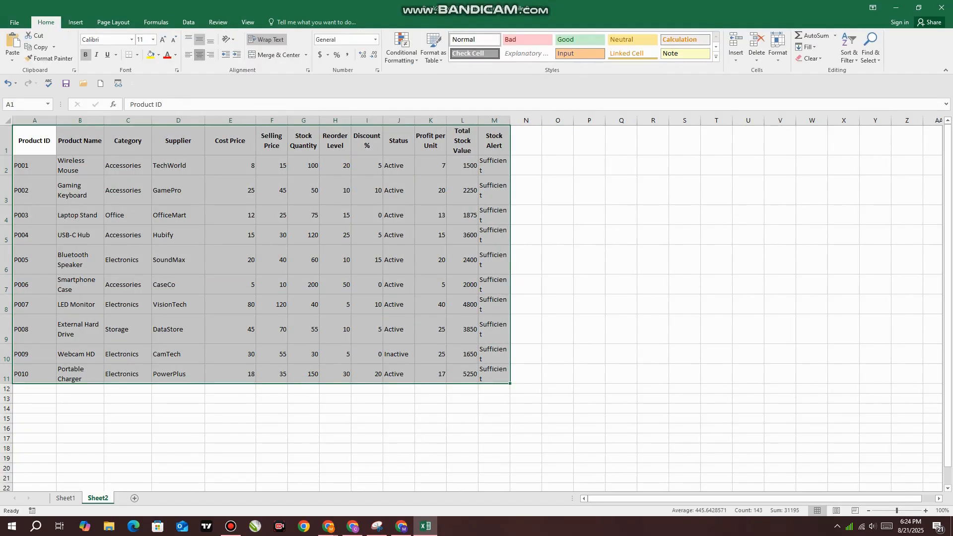
left_click(200, 54)
left_click(200, 55)
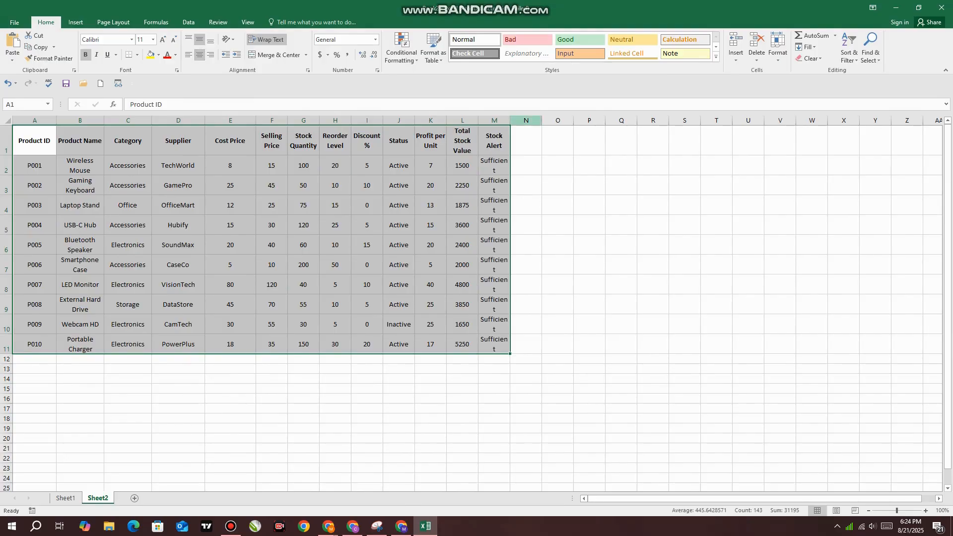
left_click(526, 141)
left_click_drag(510, 120, 544, 120)
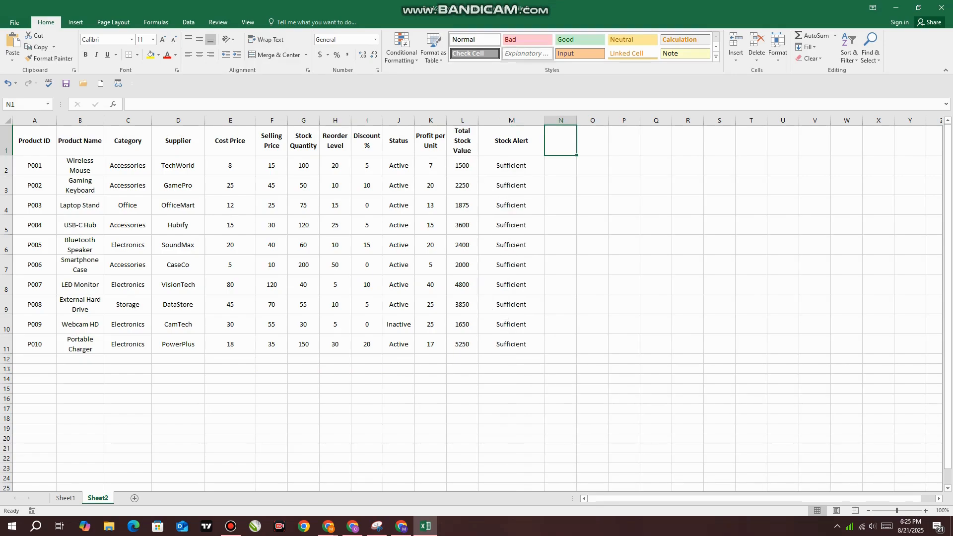
Inspect the Profit per Unit formula in cell K2 for the Wireless Mouse without changing it
left_click(399, 165)
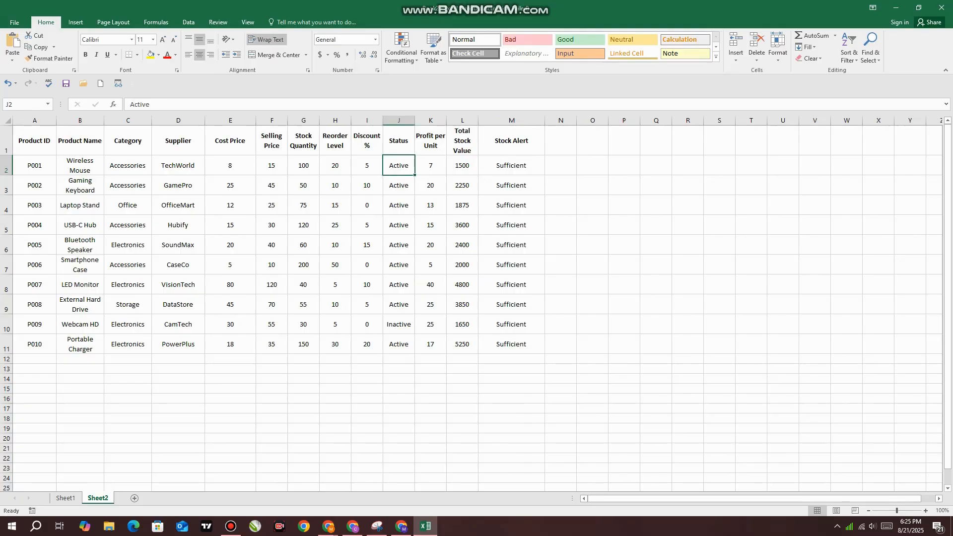
double_click(430, 166)
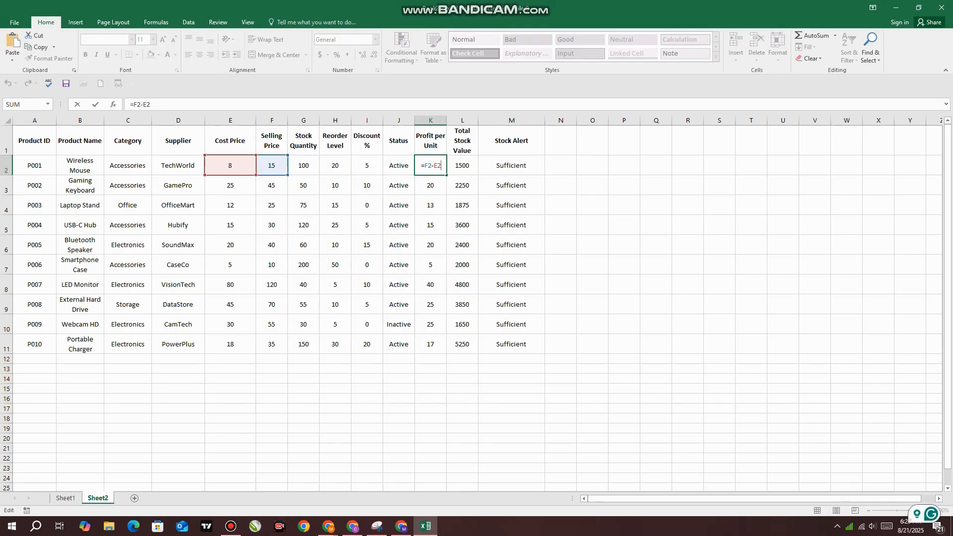
left_click(719, 418)
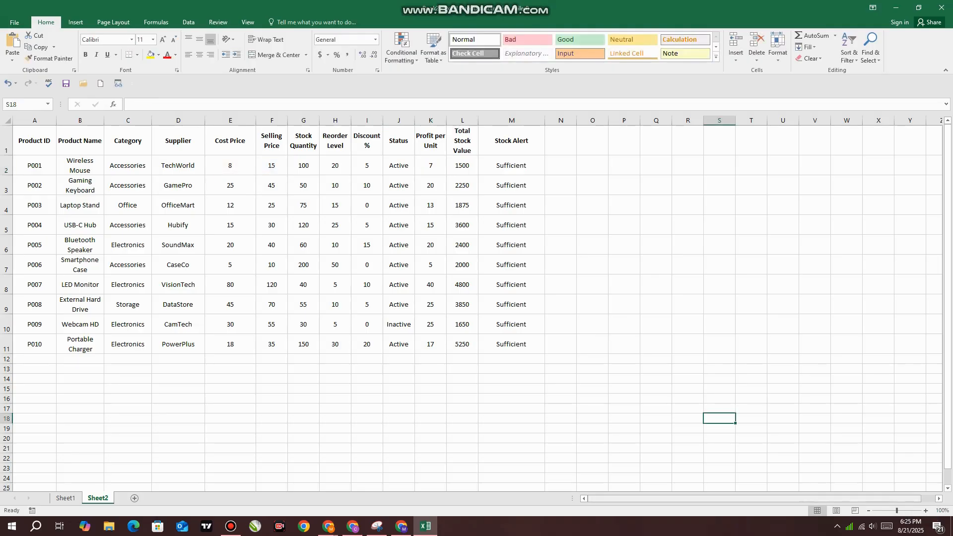
Examine how the Wireless Mouse's Profit per Unit is calculated from its selling and cost prices in K2
scroll(460, 330, "up", 5, "ctrl")
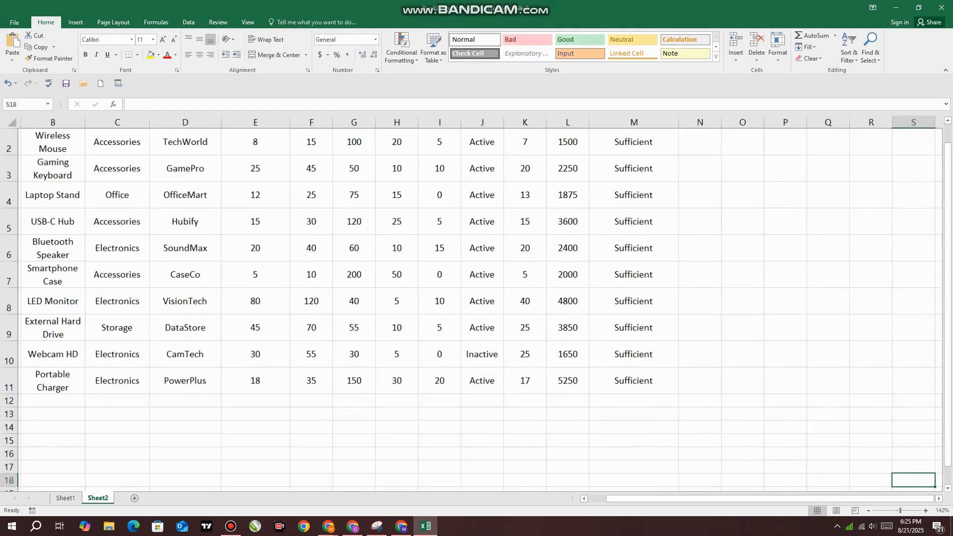
scroll(475, 311, "up", 2)
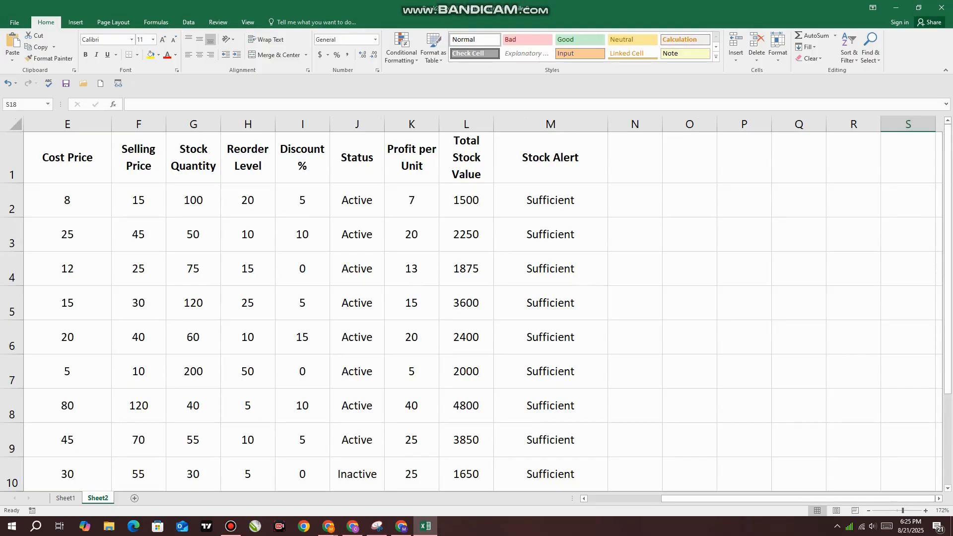
double_click(407, 201)
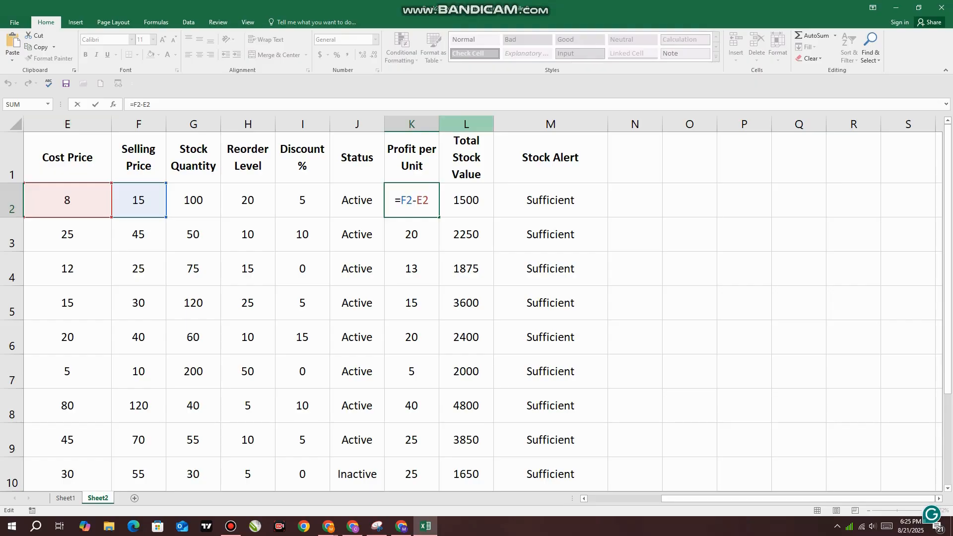
key("Return")
mouse_move(353, 526)
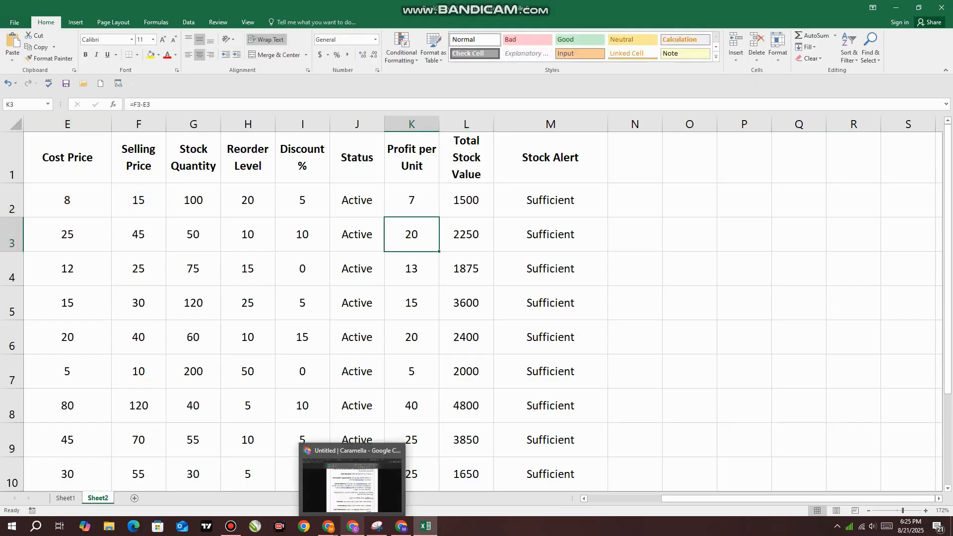
Widen the Total Stock Value column to fit its header on one line, and inspect the formulas in L2 and M2
left_click(493, 124)
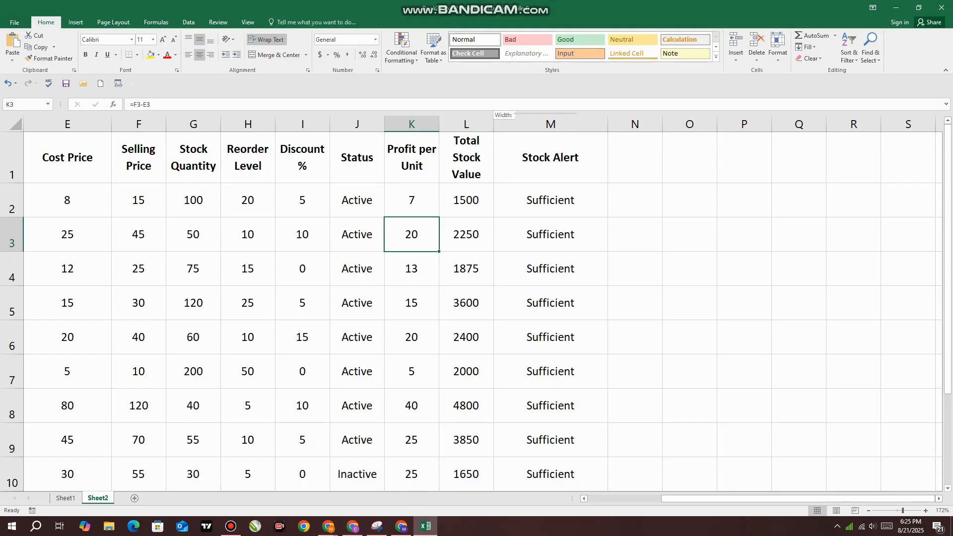
left_click_drag(493, 124, 537, 124)
double_click(488, 200)
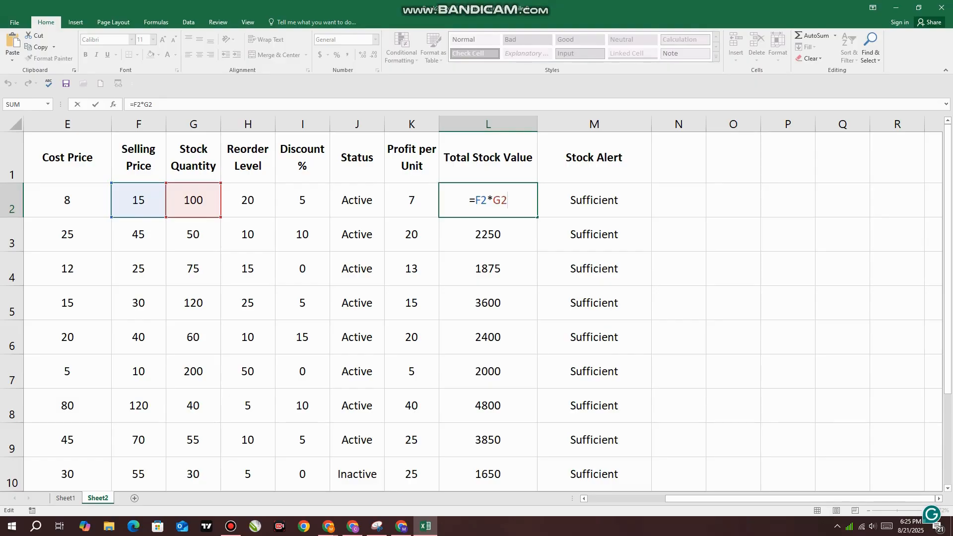
key("Return")
double_click(630, 206)
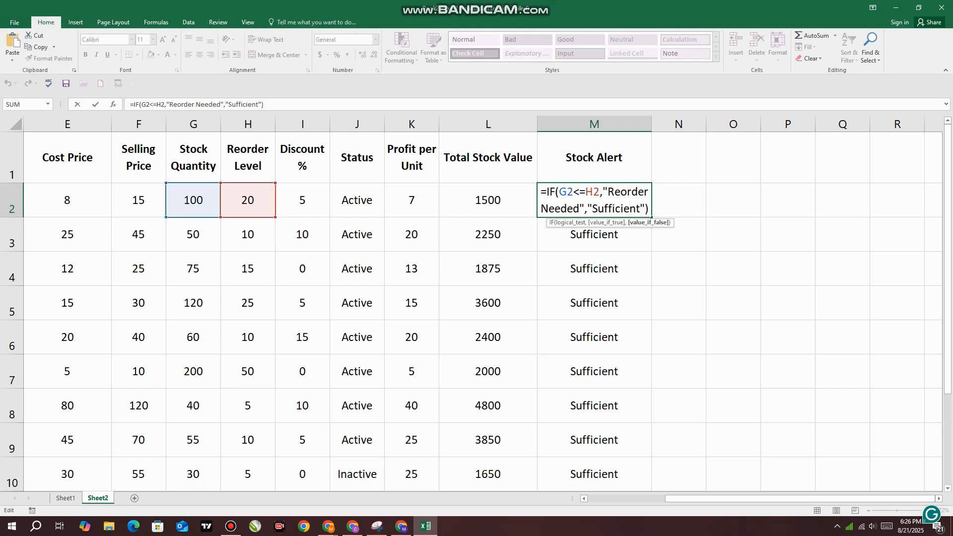
key("ctrl+Return")
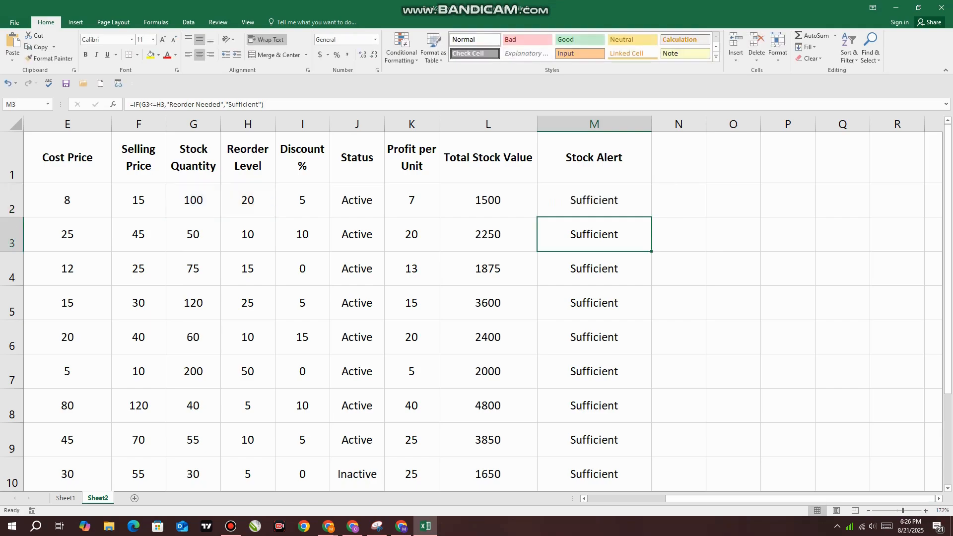
Try other comparison operators in the Gaming Keyboard's Stock Alert formula in M3, and commit the test as G3=H3
double_click(604, 243)
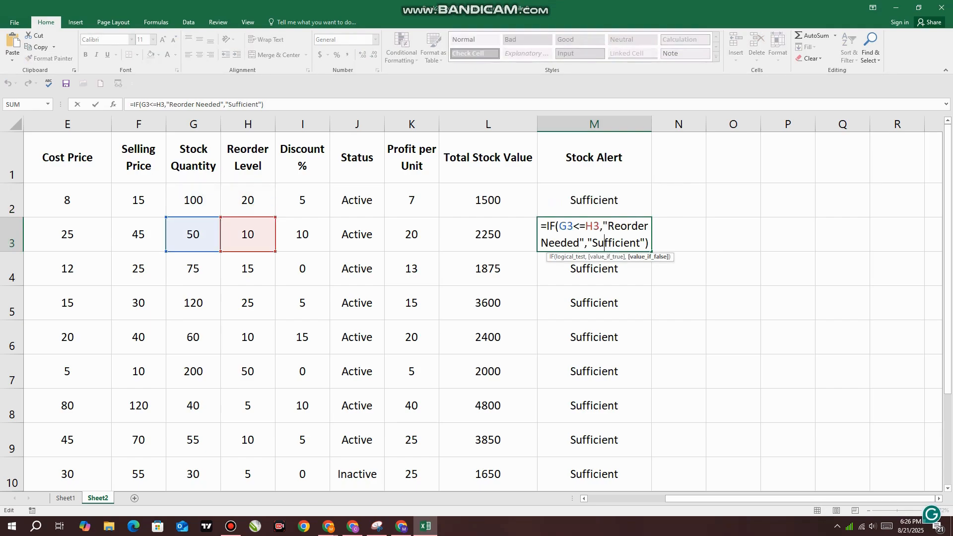
left_click(576, 226)
type(">")
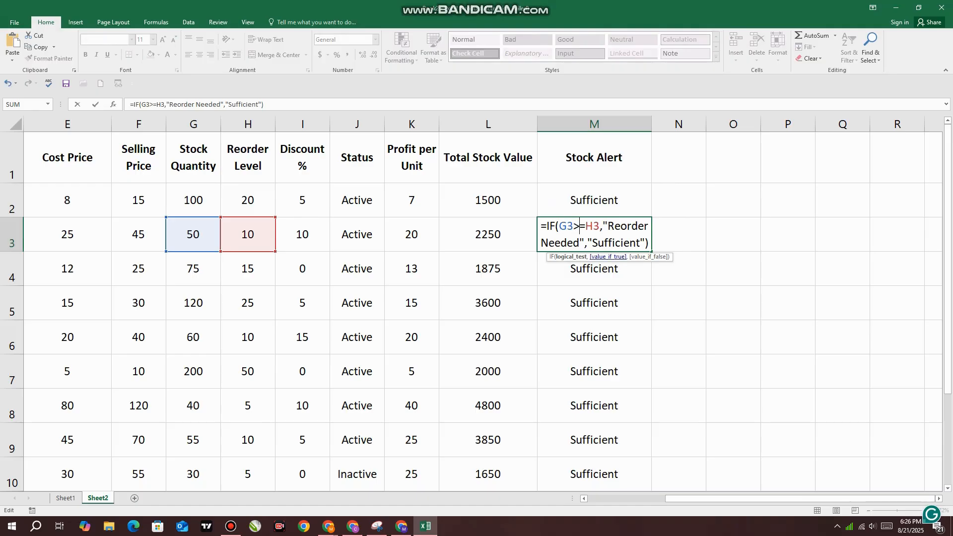
left_click_drag(586, 226, 574, 227)
type("<")
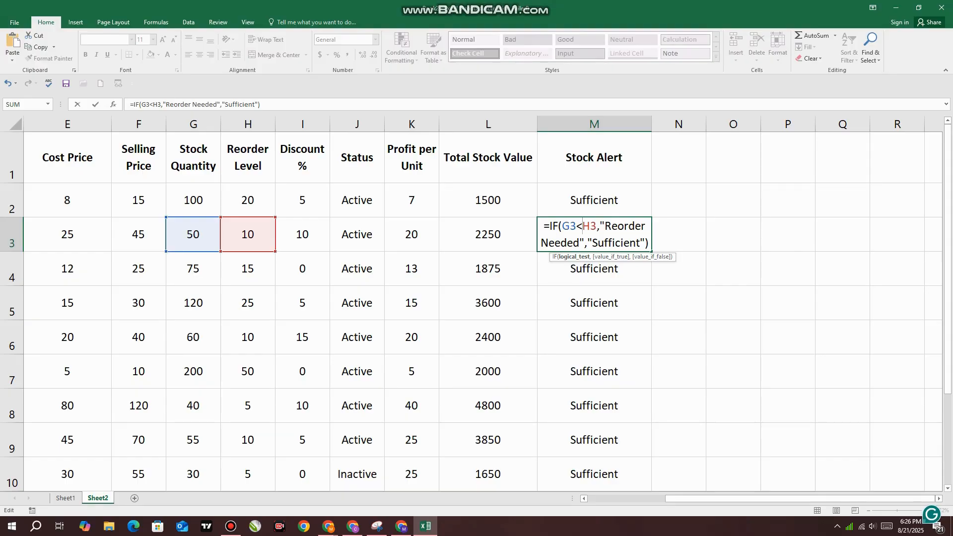
key("BackSpace")
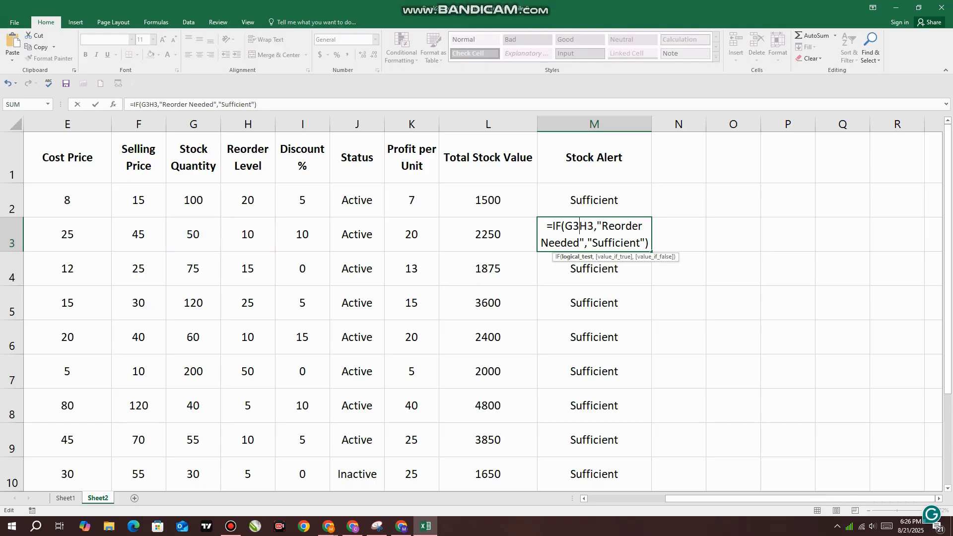
type("=")
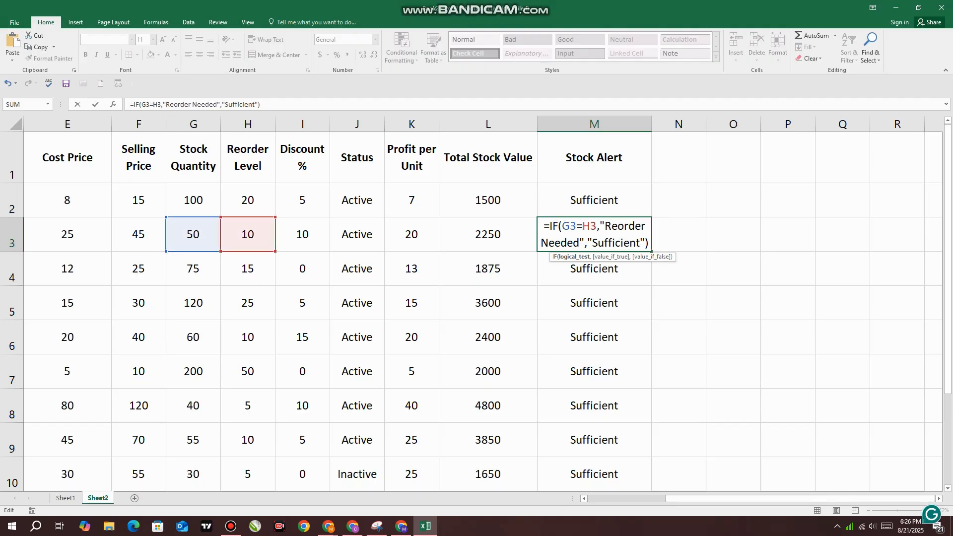
key("BackSpace")
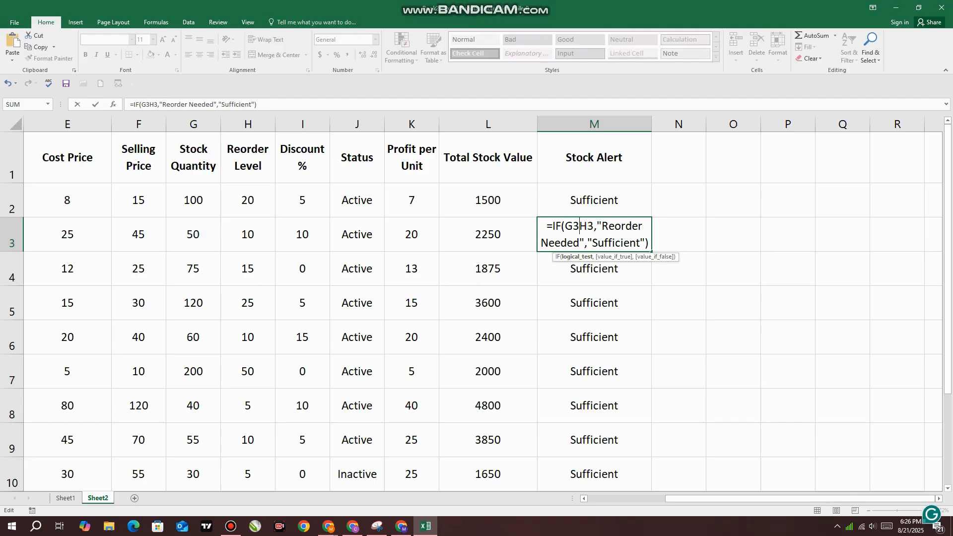
type(">")
key("BackSpace")
type("<")
key("BackSpace")
type("=")
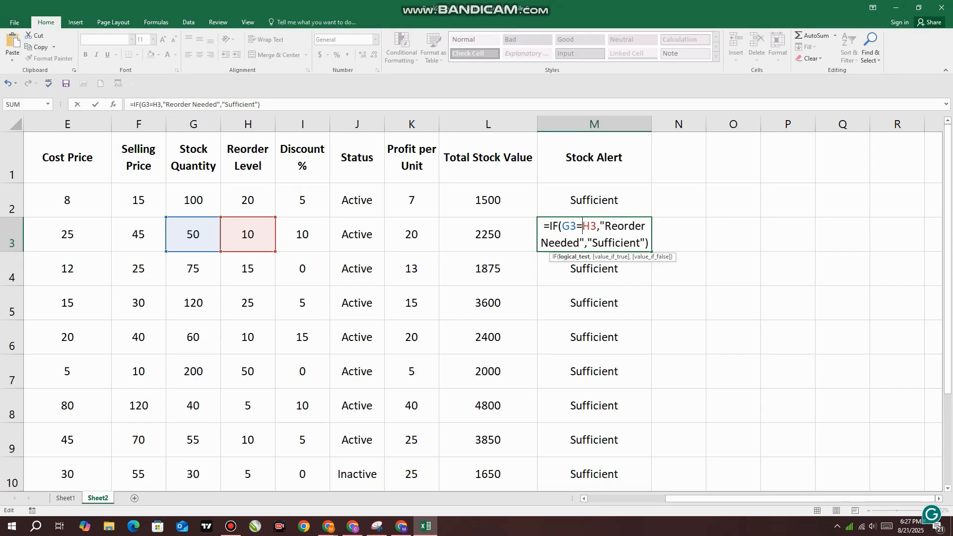
key("Return")
Set the logical test in the M3 Stock Alert formula back to less than or equal, G3<=H3
double_click(588, 241)
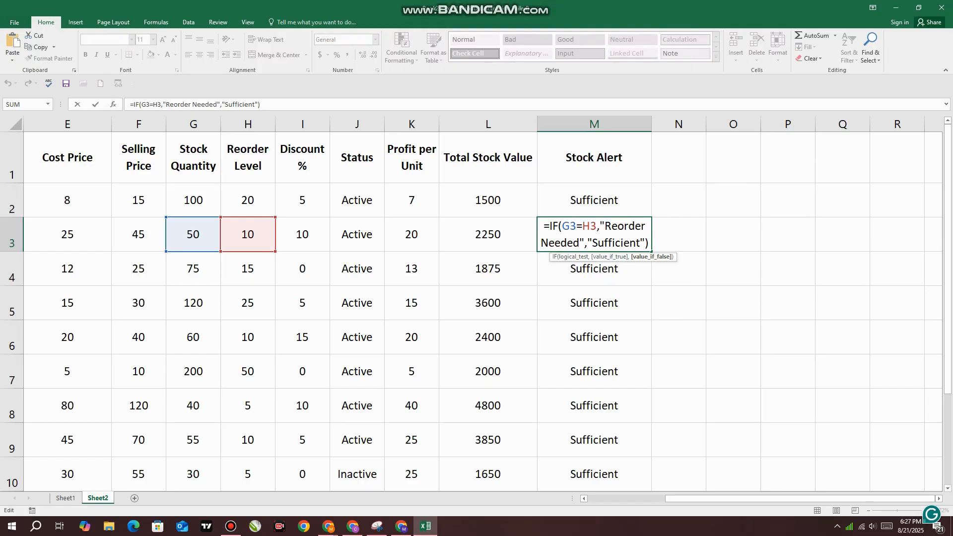
left_click(582, 226)
type("<")
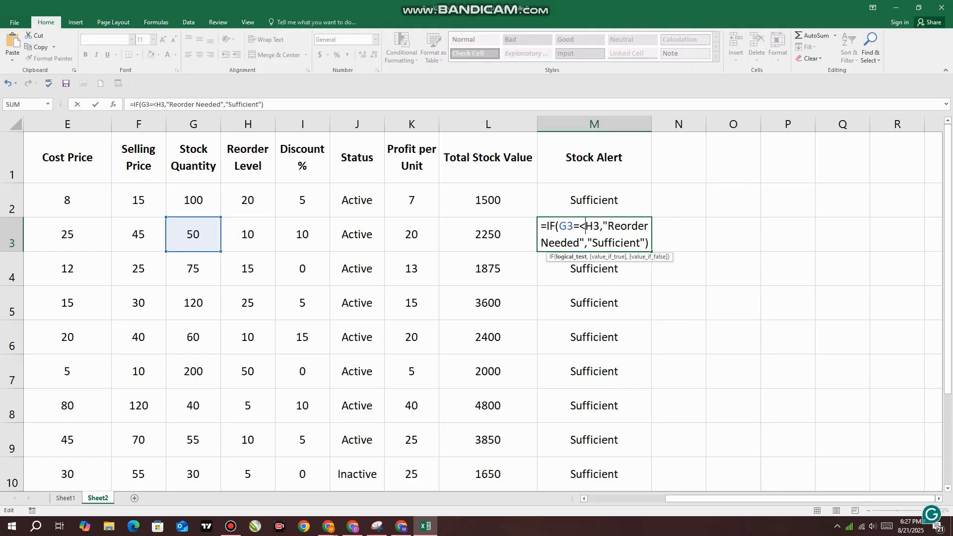
key("Return")
key("Return")
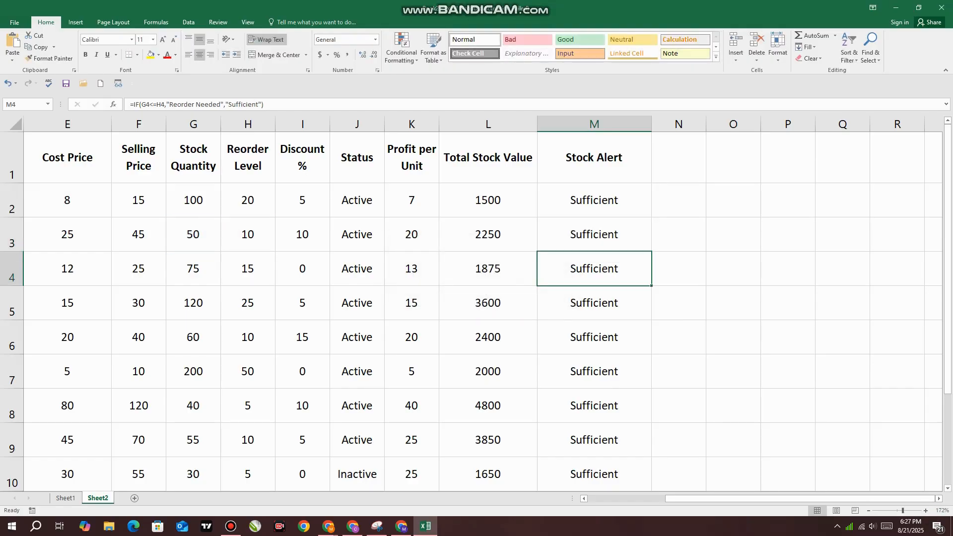
Replace the value-if-true text in the M3 Stock Alert formula with "Reorder"
double_click(598, 241)
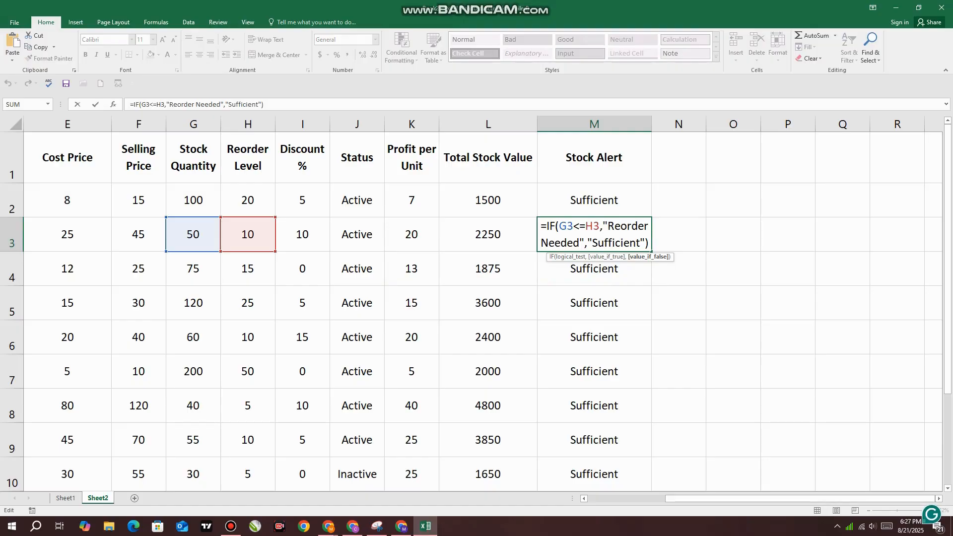
left_click(585, 227)
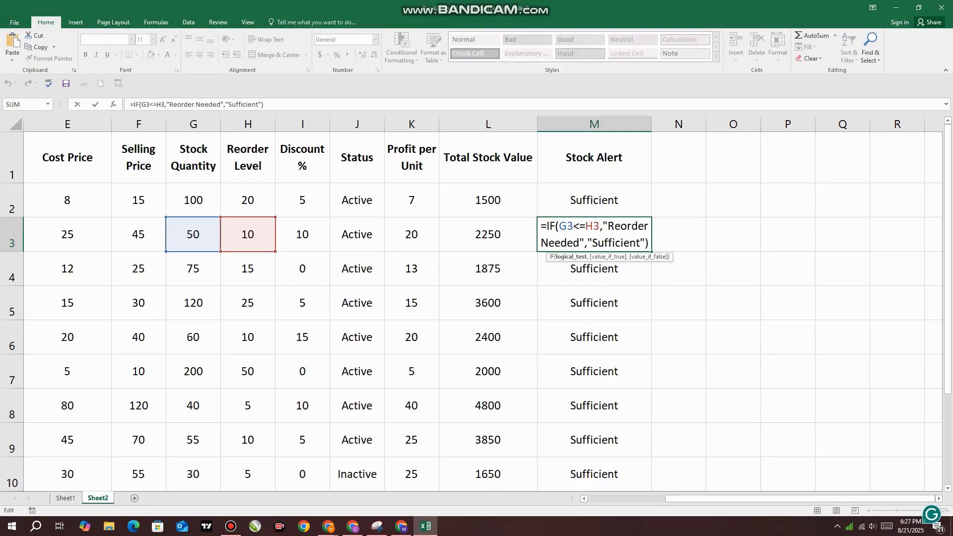
left_click_drag(608, 226, 580, 243)
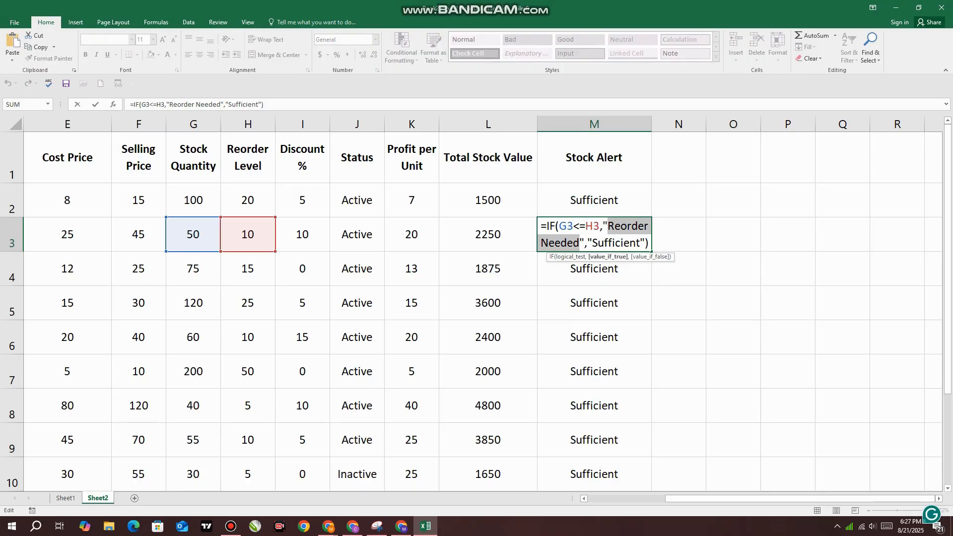
key("BackSpace")
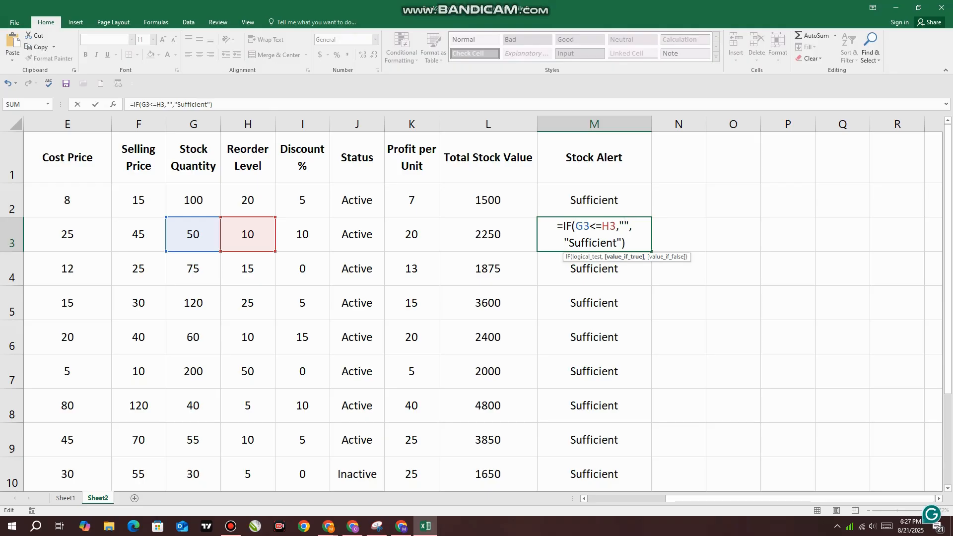
type("R")
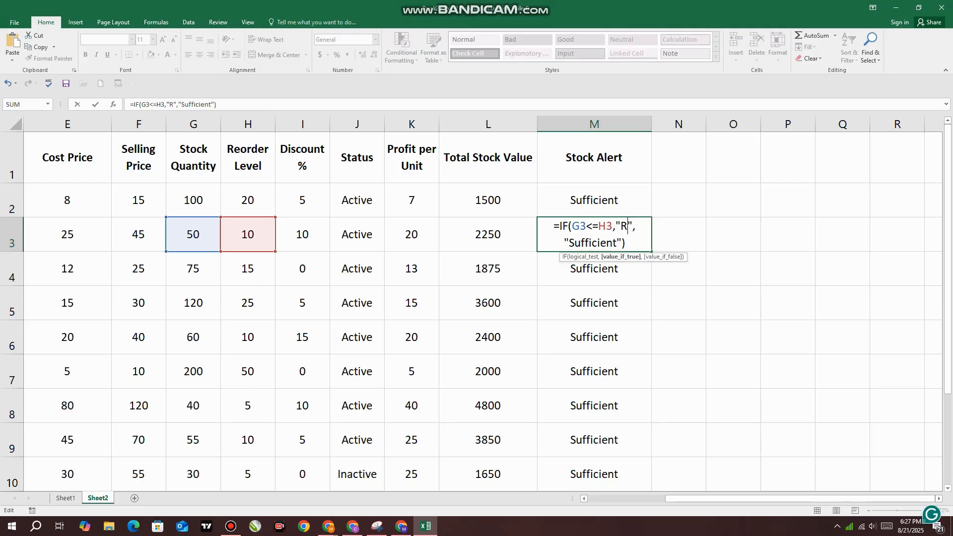
type("eorder")
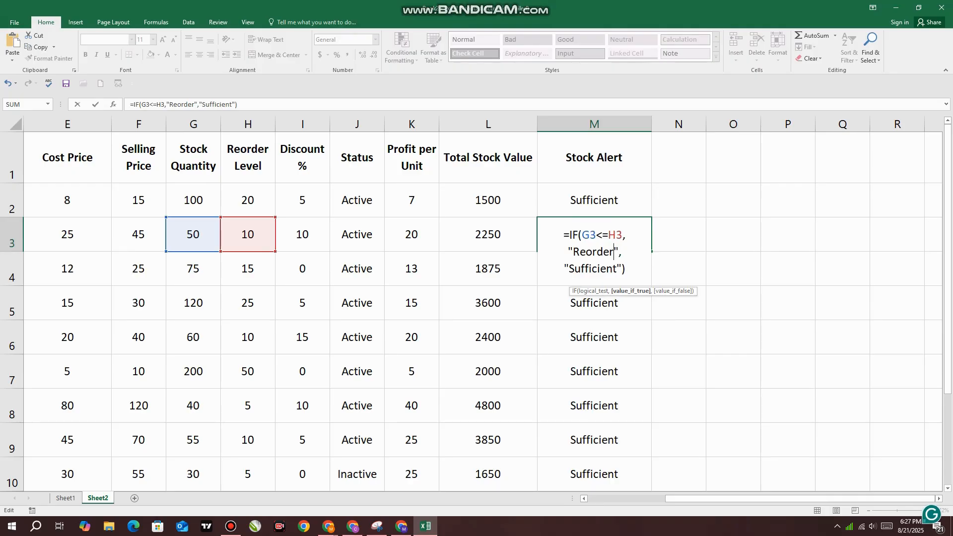
Replace the value-if-false text in the M3 Stock Alert formula with "not reqired" and commit the formula
double_click(601, 269)
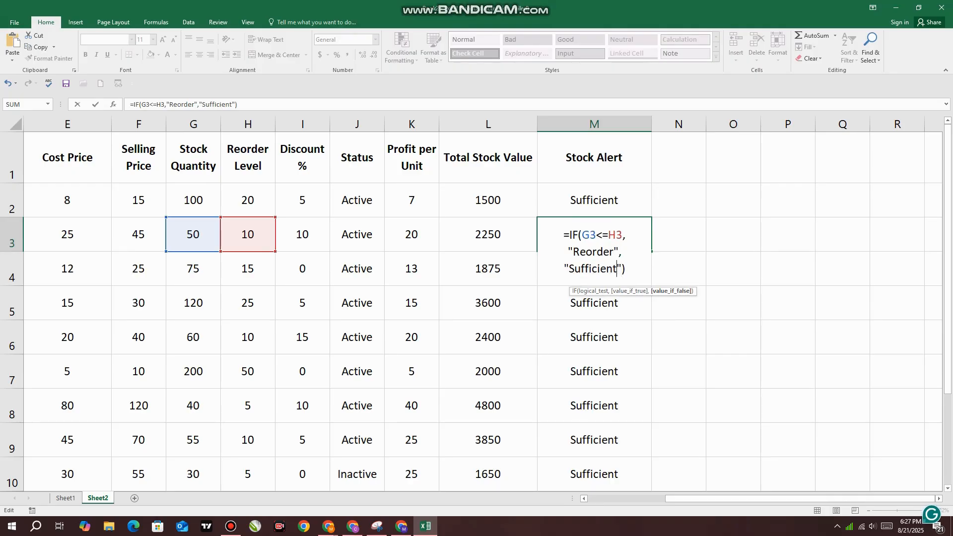
double_click(619, 268)
left_click(590, 268)
left_click_drag(617, 269, 569, 268)
type("not equ")
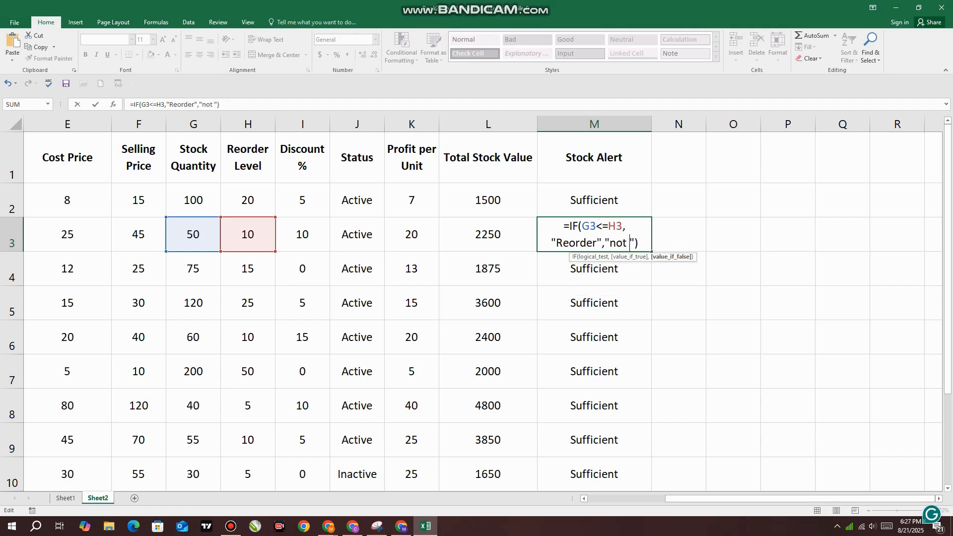
type("al")
key("BackSpace")
key("BackSpace")
type("i")
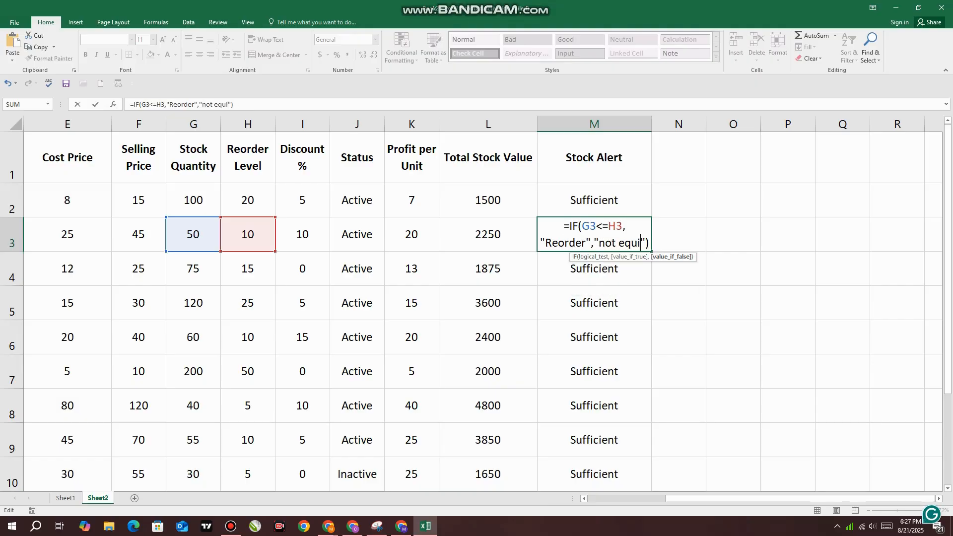
key("BackSpace")
key("BackSpace")
key("BackSpace")
key("BackSpace")
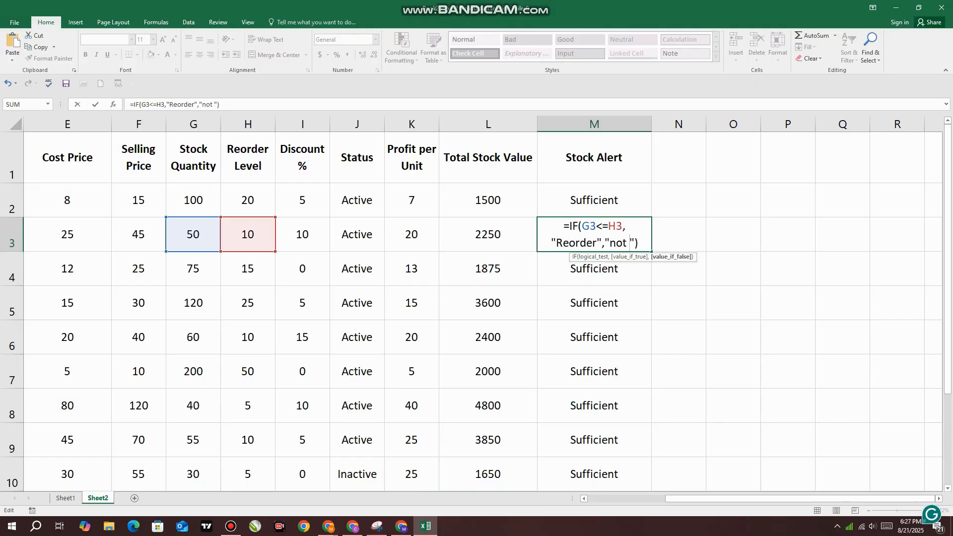
type("reqir")
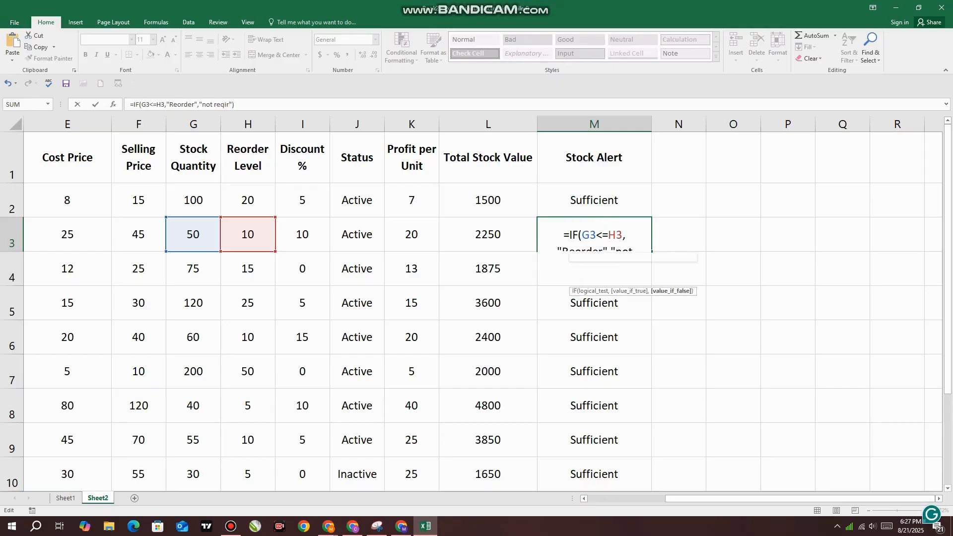
type("ed")
key("Return")
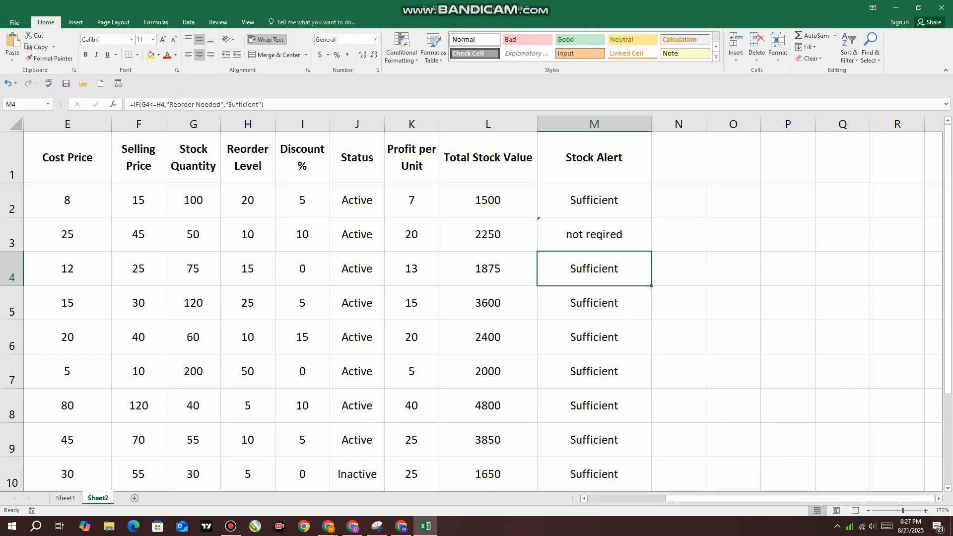
Change the logical test in the M3 Stock Alert formula to G3>=H3 and review the edited formula
double_click(602, 236)
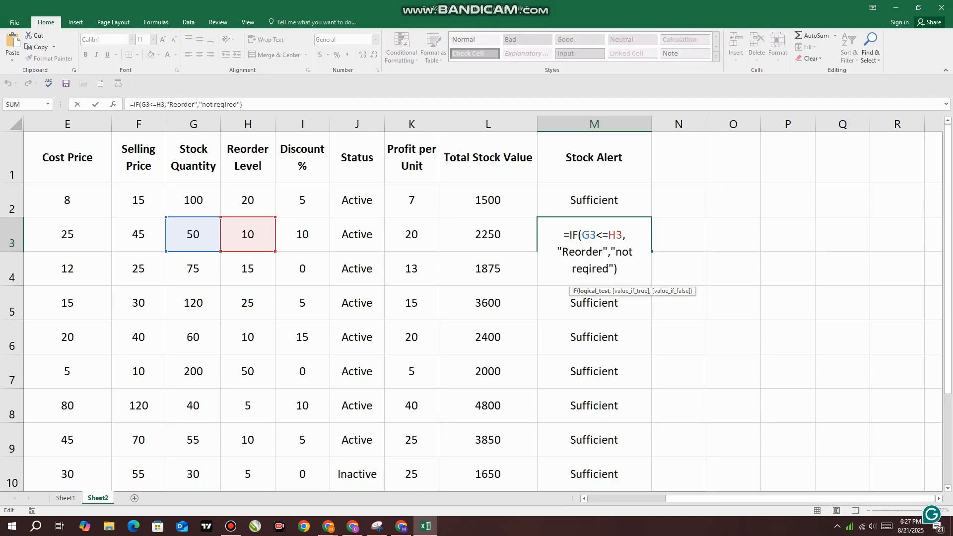
key("BackSpace")
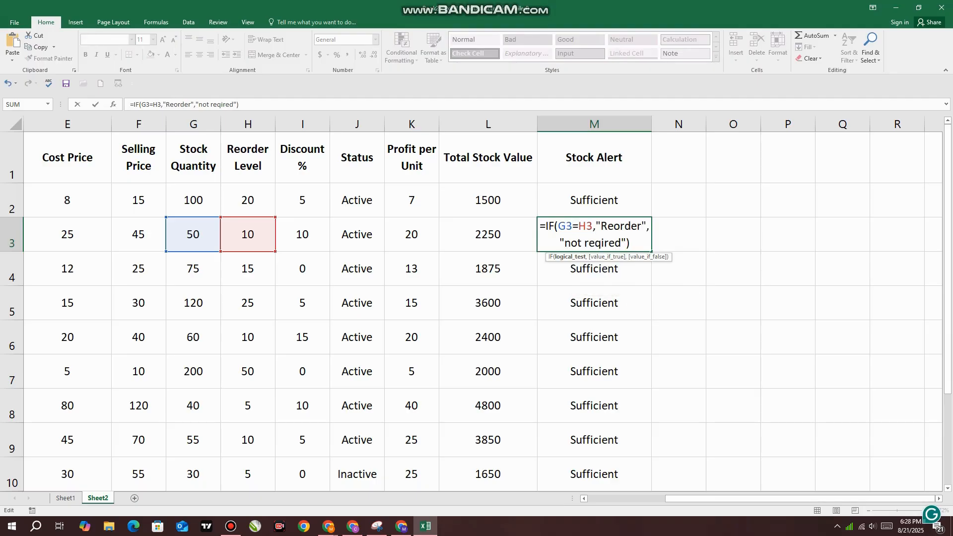
type(">")
key("Return")
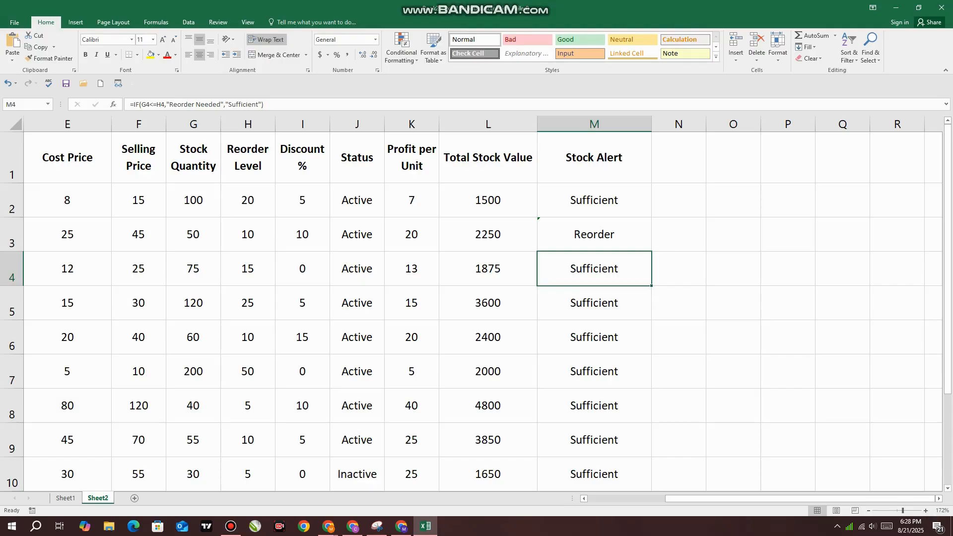
double_click(597, 235)
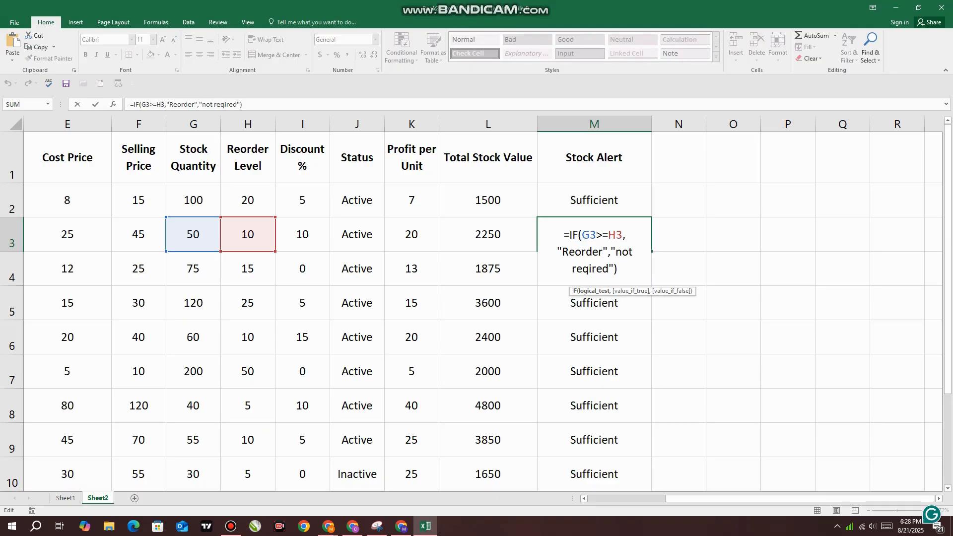
key("Return")
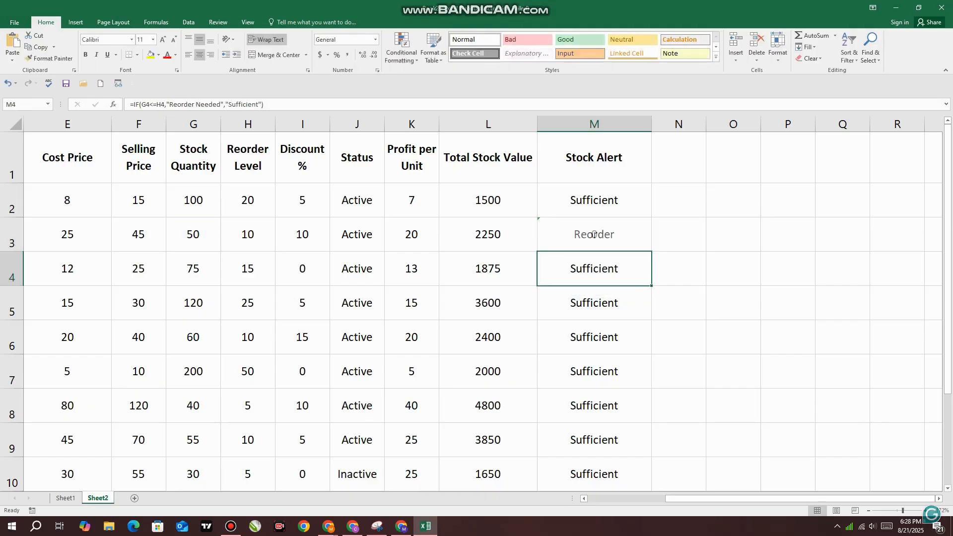
Review the Stock Alert column, the M2 formula and the header row from Cost Price to Stock Alert
left_click(594, 124)
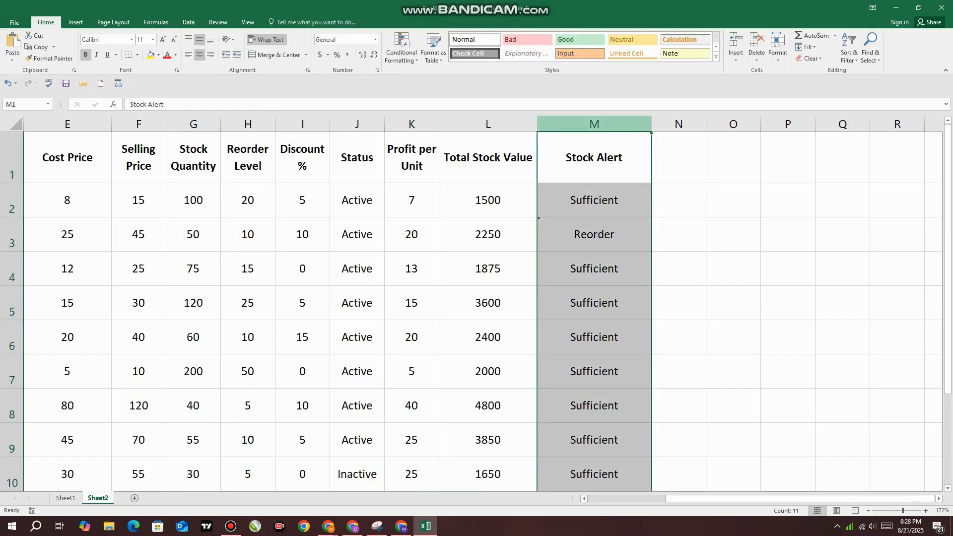
left_click(594, 200)
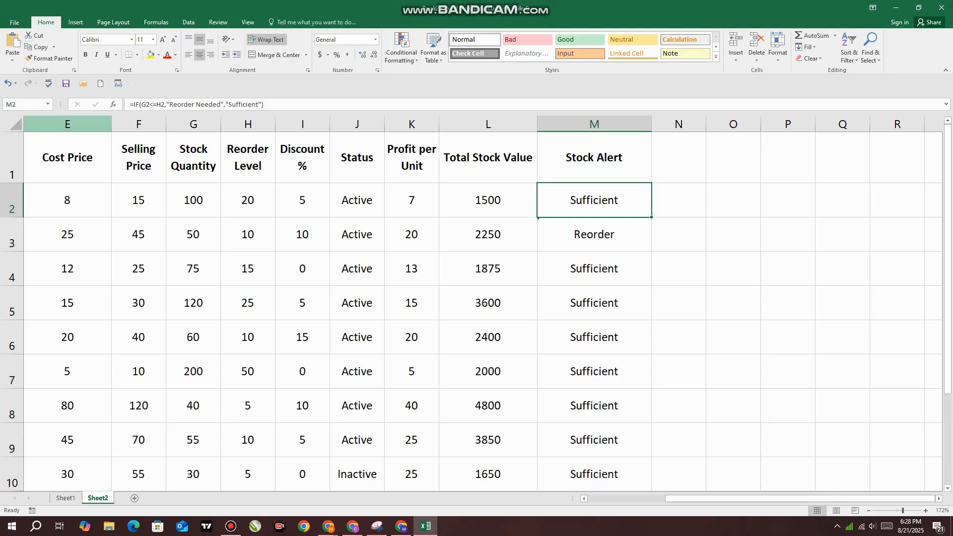
left_click_drag(67, 157, 594, 157)
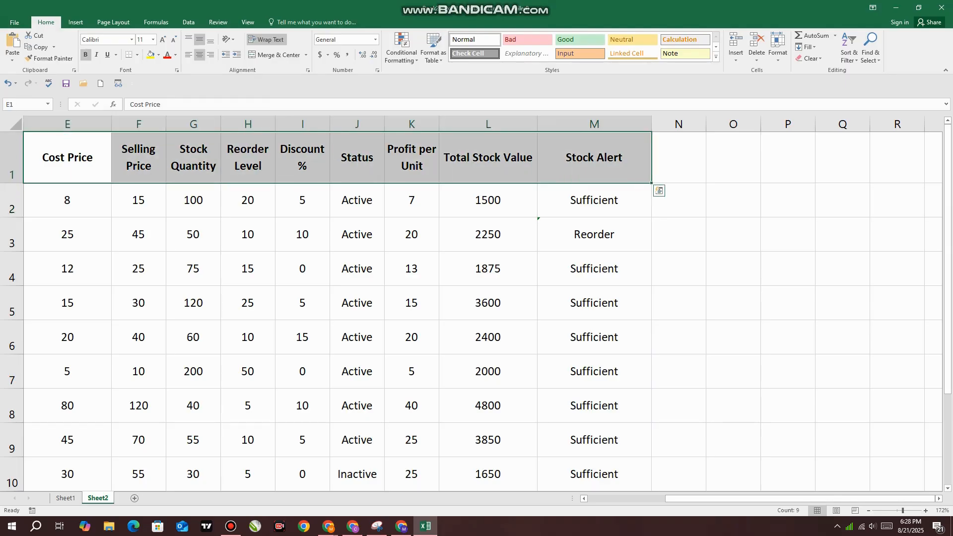
scroll(476, 307, "down", 3)
scroll(476, 307, "up", 3)
double_click(602, 264)
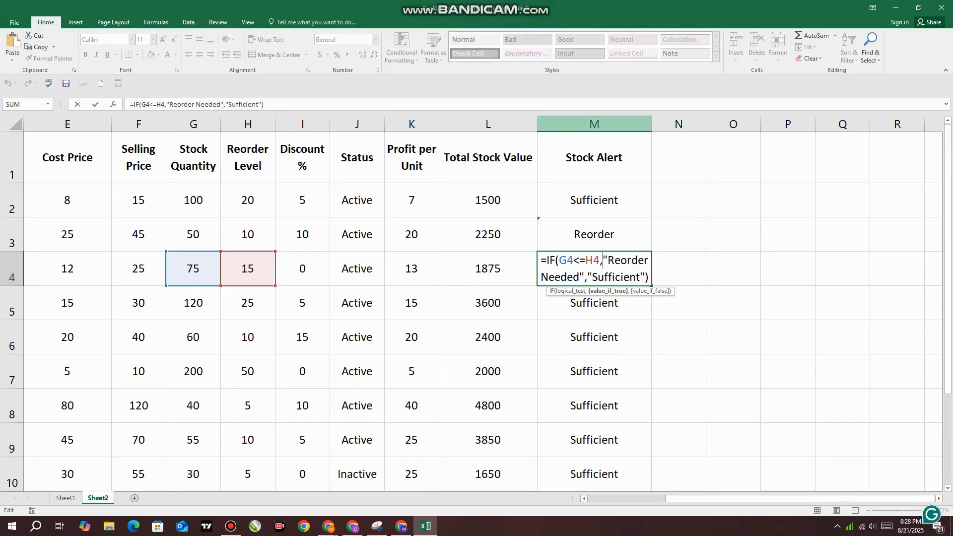
left_click(594, 123)
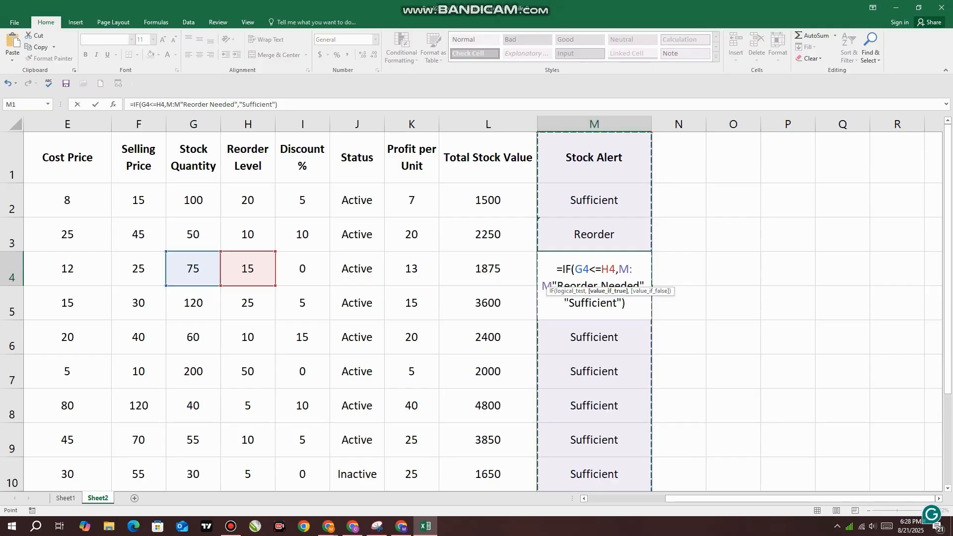
left_click(618, 269)
key("Return")
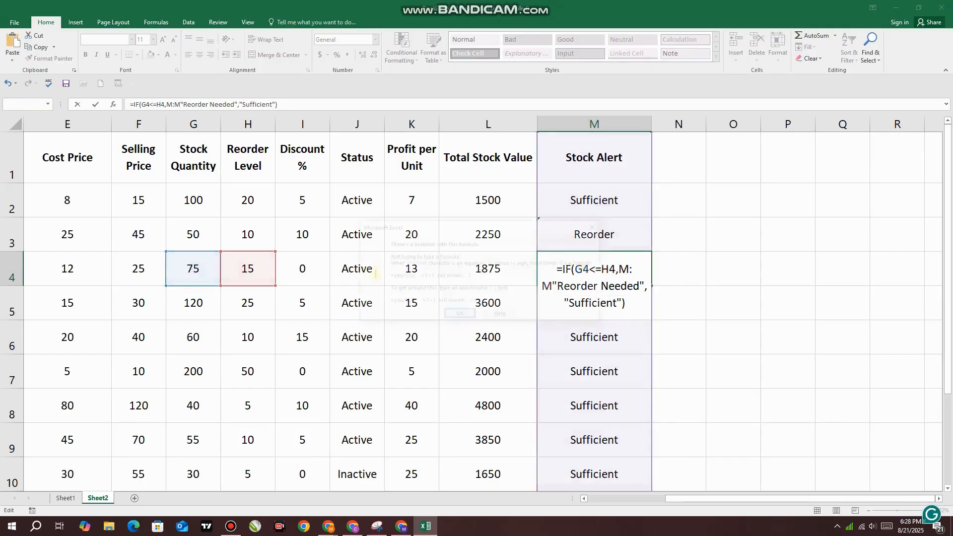
left_click(459, 316)
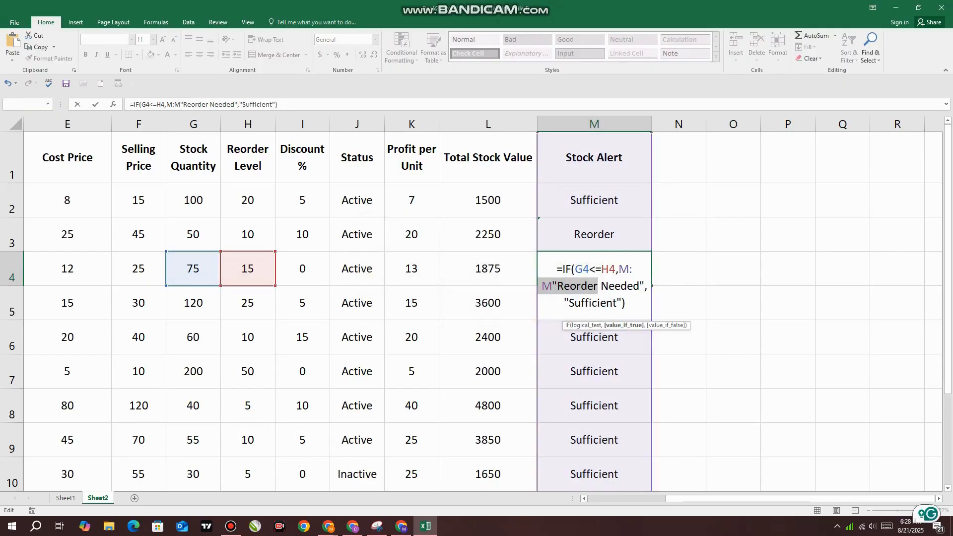
left_click(678, 302)
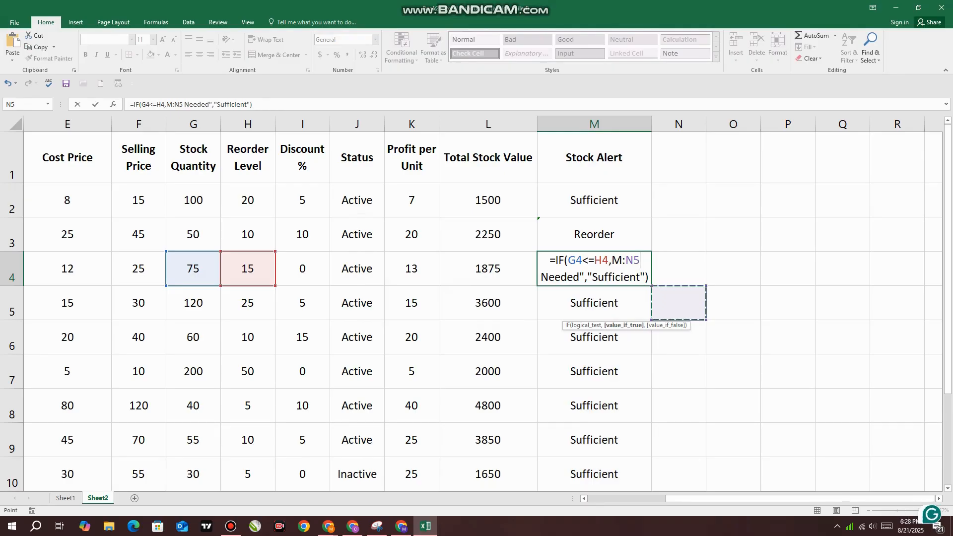
key("Return")
left_click(459, 316)
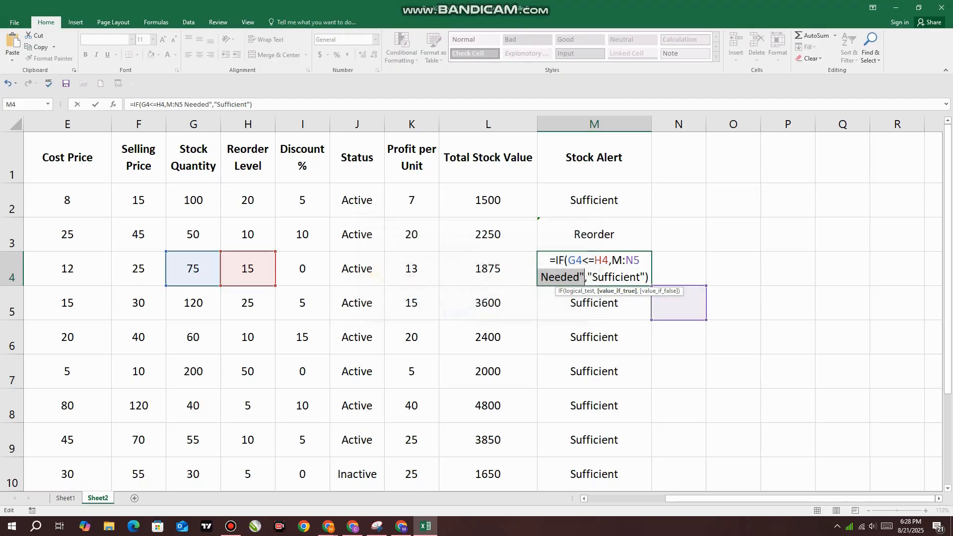
key("Return")
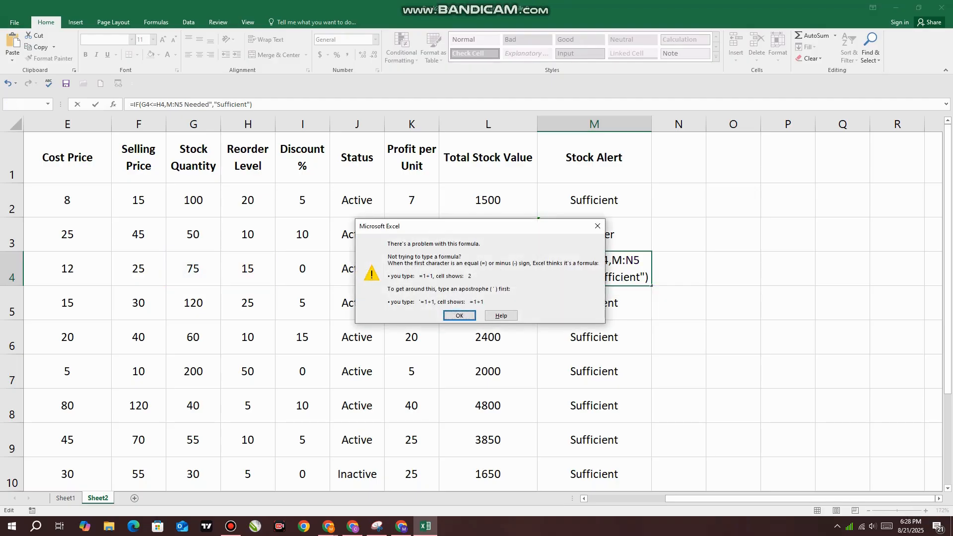
key("Return")
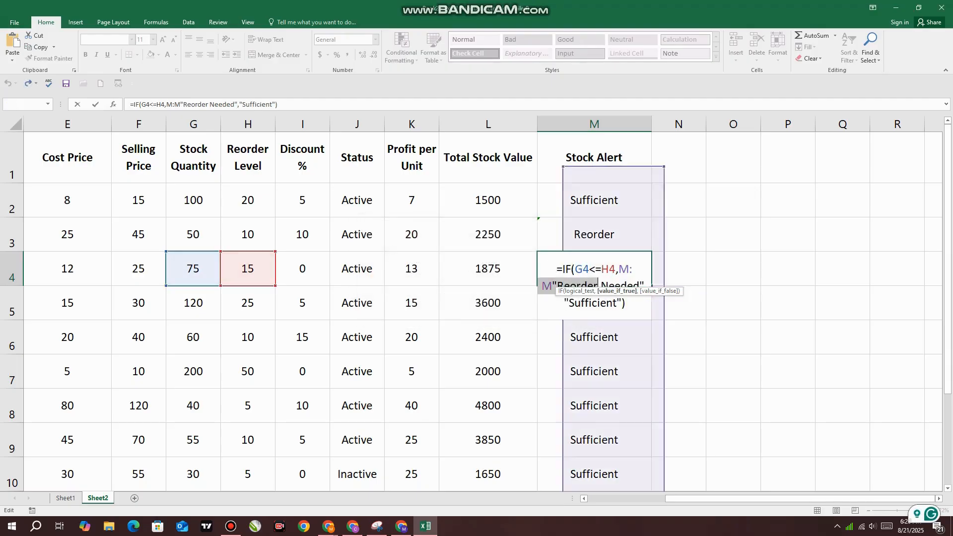
key("ctrl+z")
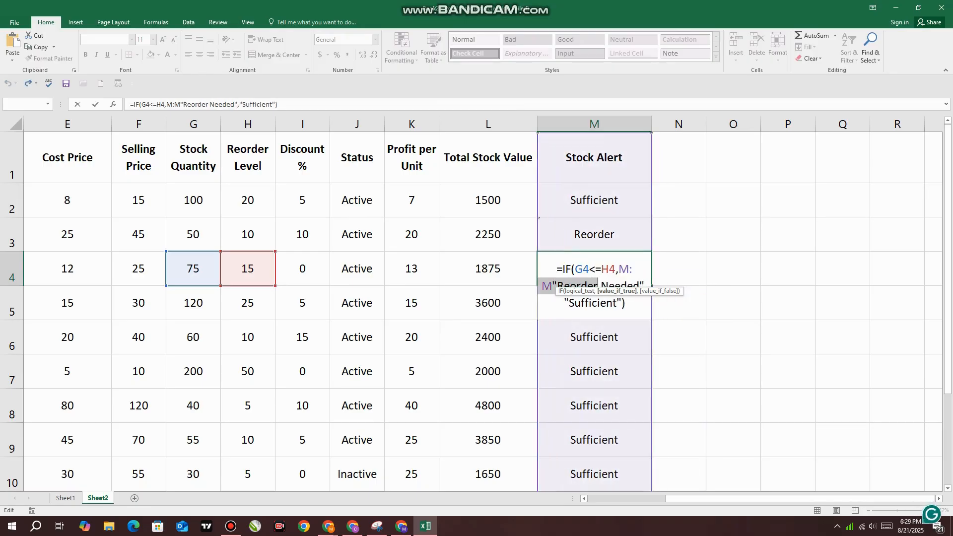
left_click(610, 269)
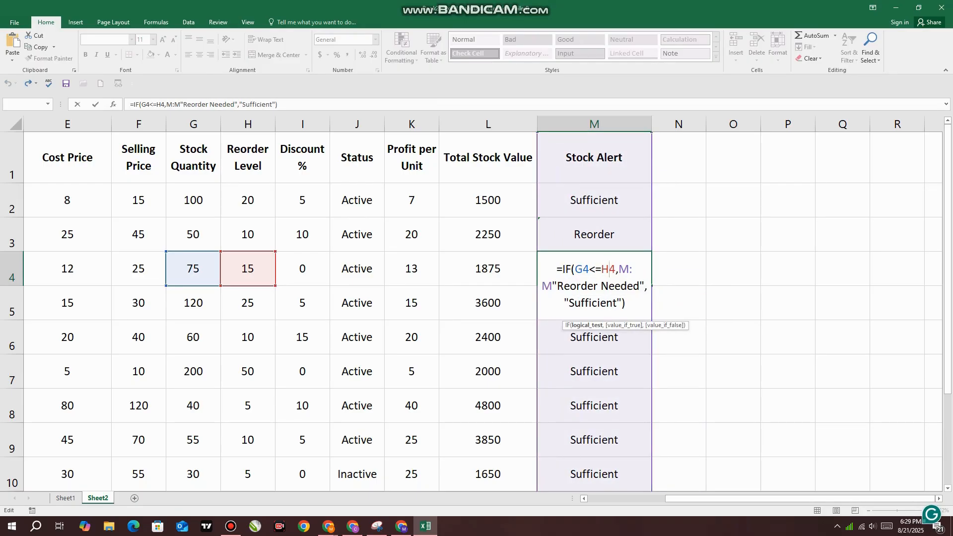
left_click(626, 303)
key("Return")
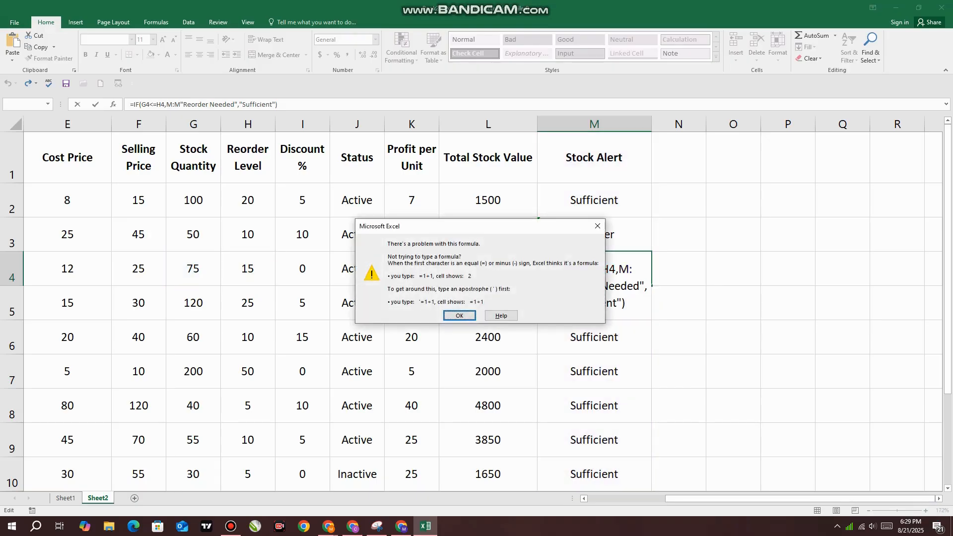
key("Return")
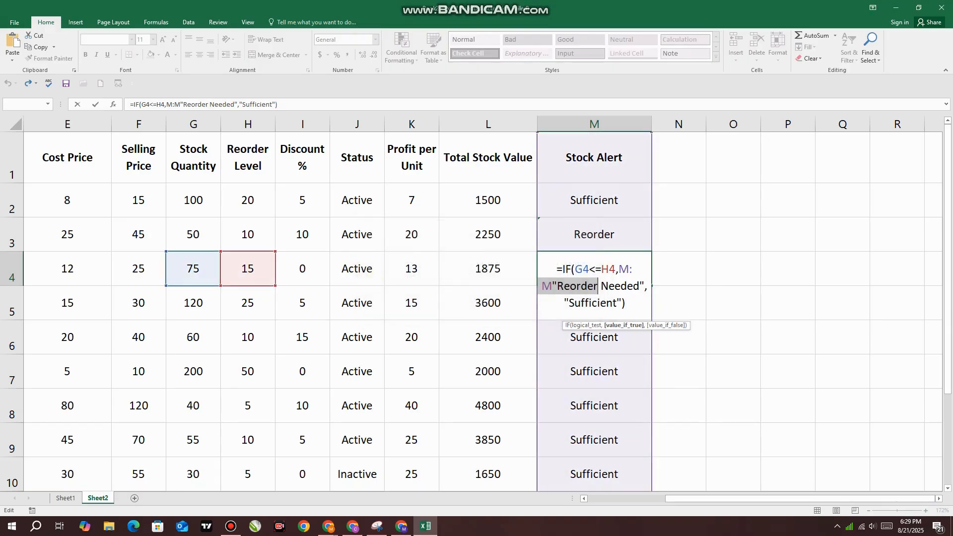
left_click(733, 372)
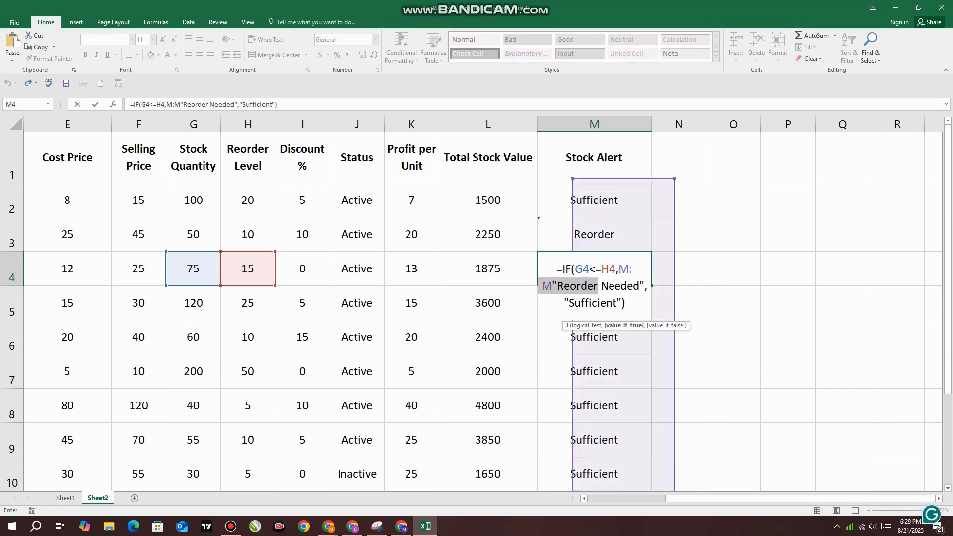
key("ctrl+z")
Clear the Stock Alert cell M4, paste its formula text back in and try to commit it
left_click_drag(626, 304, 552, 269)
key("BackSpace")
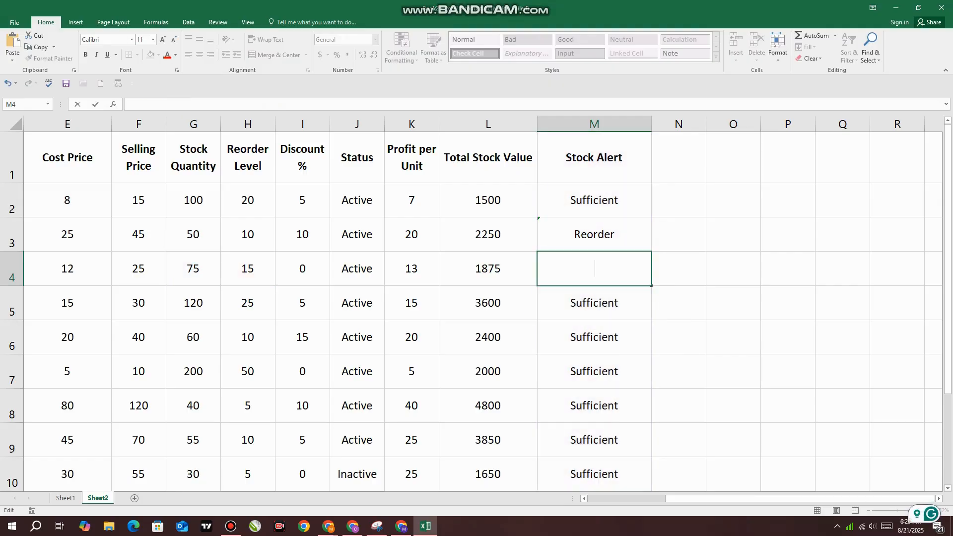
left_click(734, 297)
left_click(594, 260)
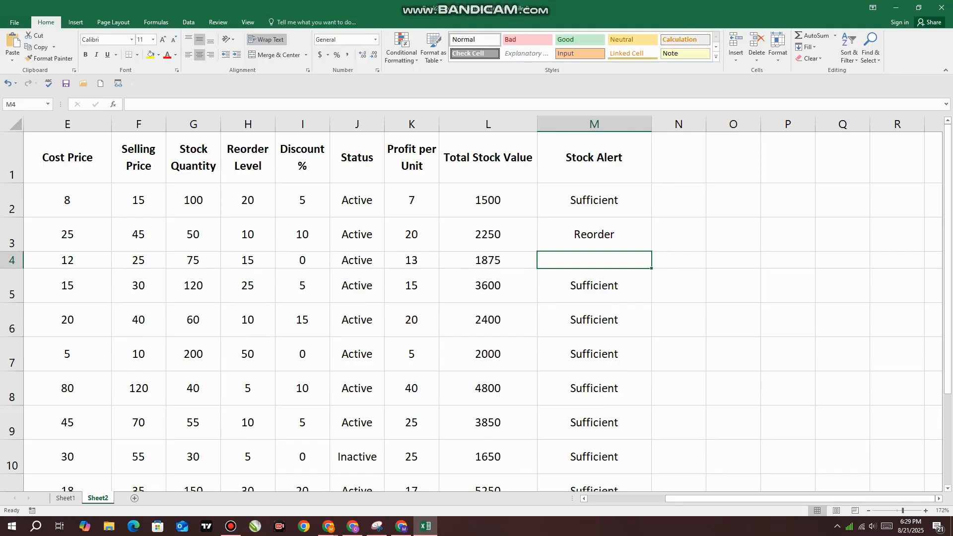
left_click(132, 105)
key("ctrl+v")
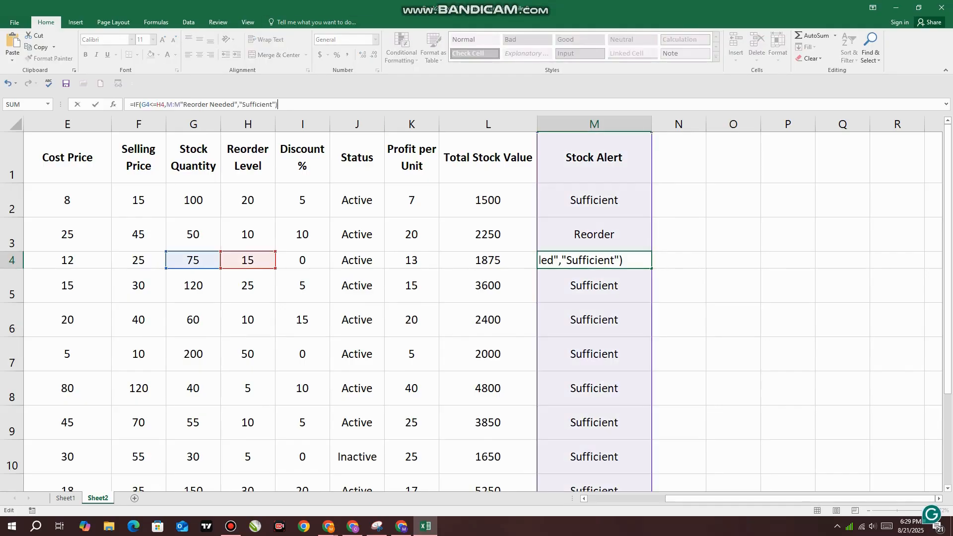
key("Return")
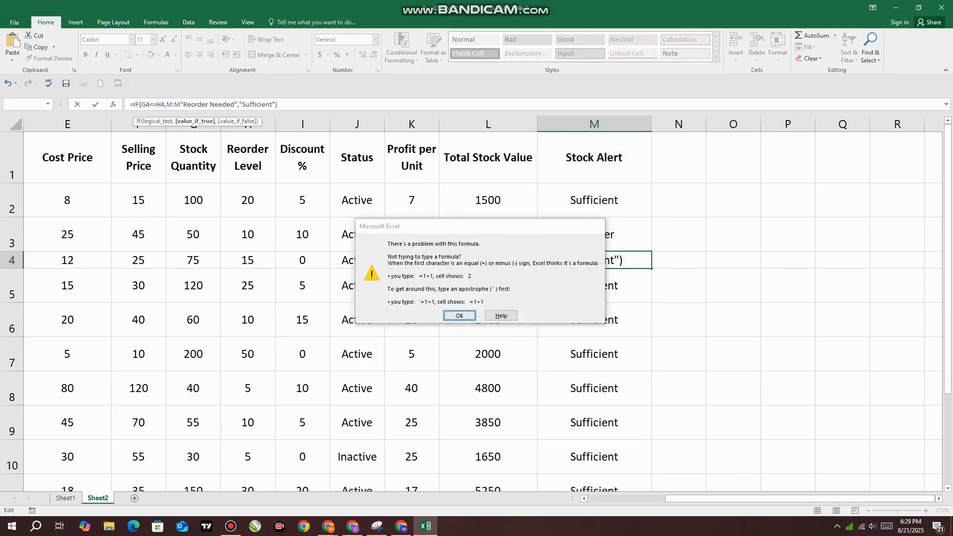
key("Return")
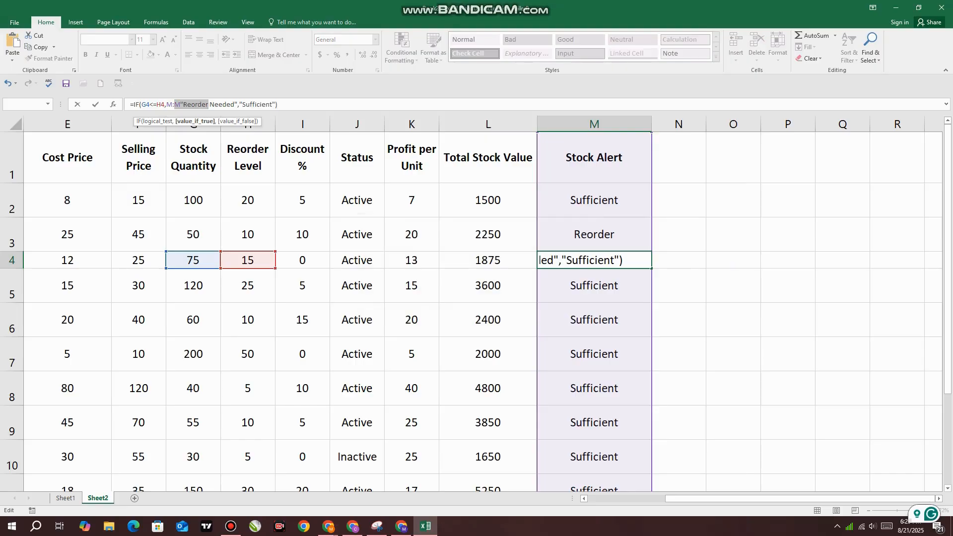
Remove the stray M:M reference before "Reorder Needed" in the M4 Stock Alert formula and commit it
left_click(181, 105)
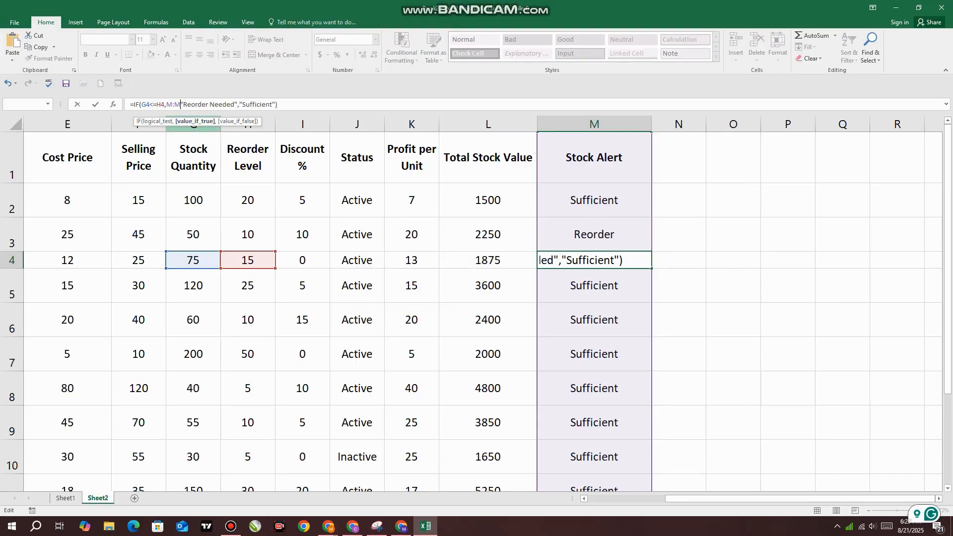
key("BackSpace")
key("BackSpace")
key("BackSpace")
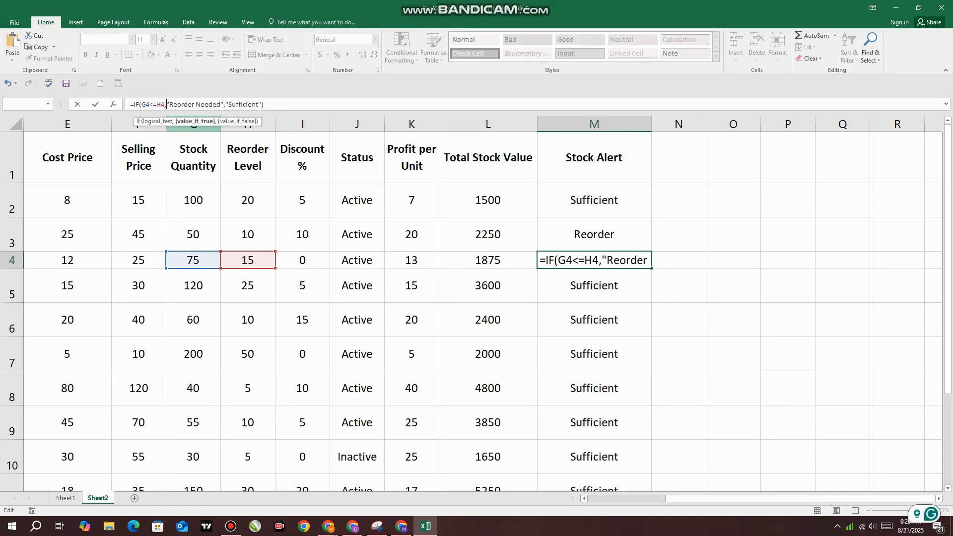
key("Return")
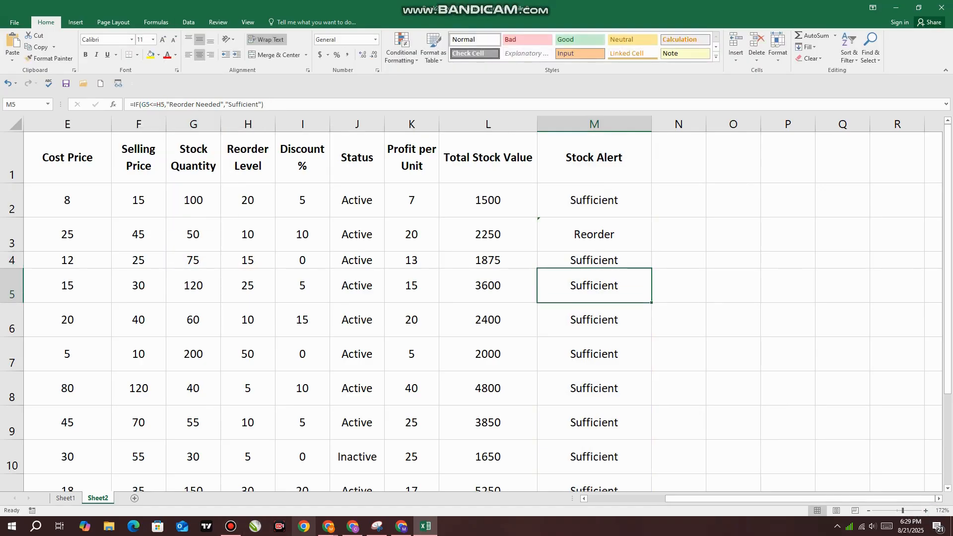
Switch to the e-commerce chat in ChatGPT and copy the Customers Table attribute list, from its heading through Loyalty Points
left_click(328, 527)
left_click(274, 480)
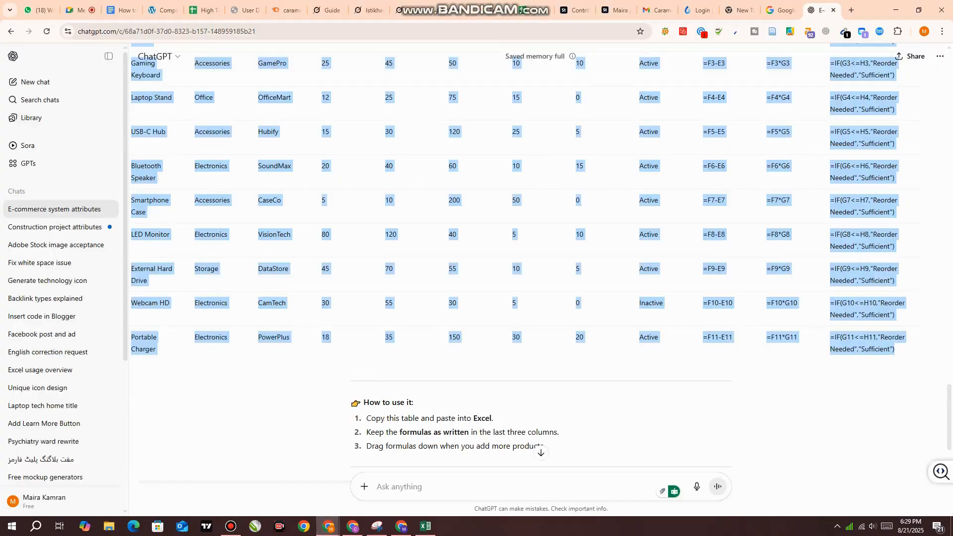
scroll(540, 258, "down", 2)
scroll(540, 258, "up", 15)
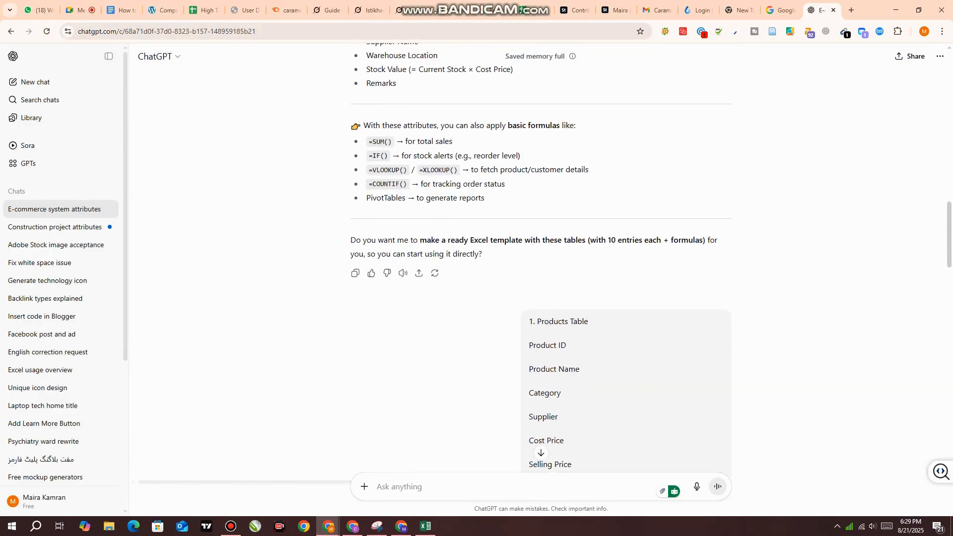
scroll(540, 258, "up", 20)
scroll(540, 258, "down", 3)
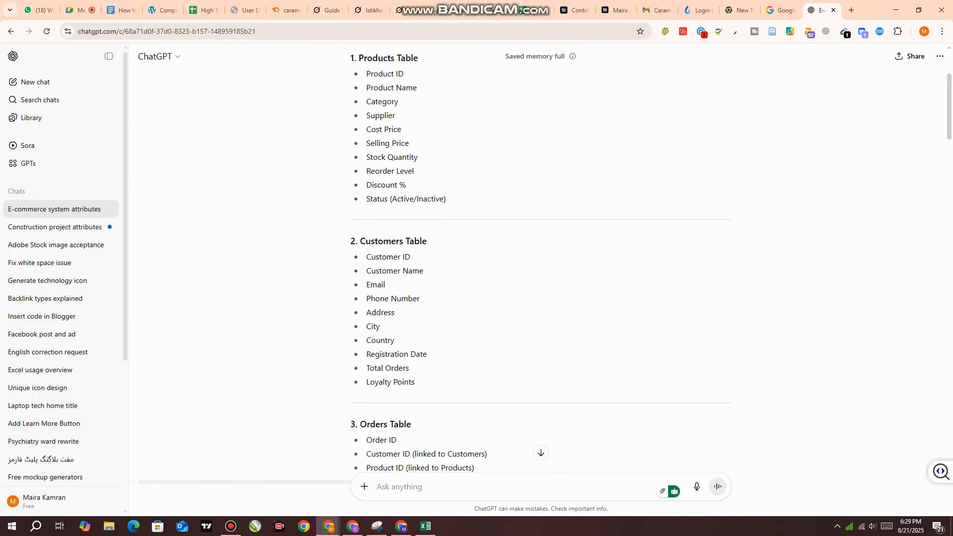
left_click_drag(351, 234, 415, 375)
scroll(540, 259, "down", 20)
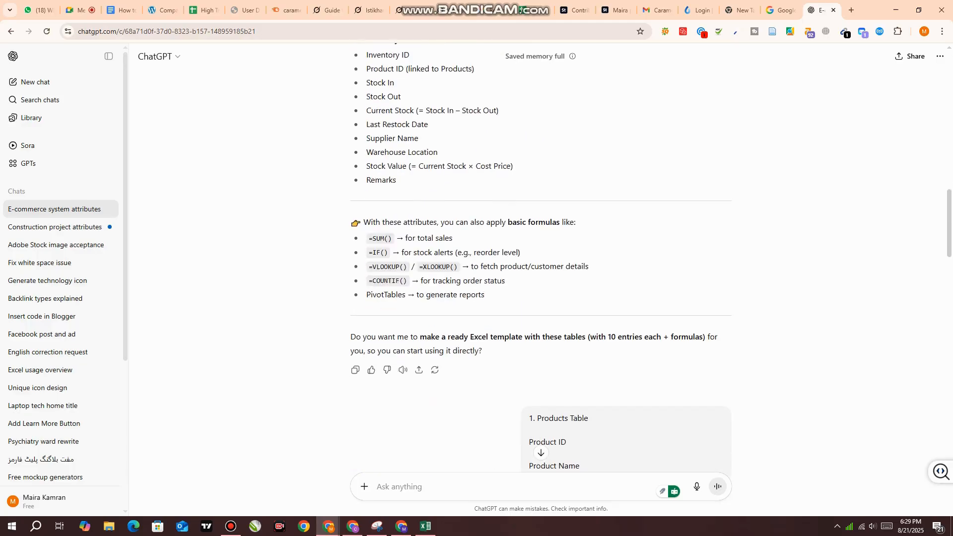
Paste the Customers Table attributes into the prompt, add "make table and add formula" after Loyalty Points, and send it
key("ctrl+v")
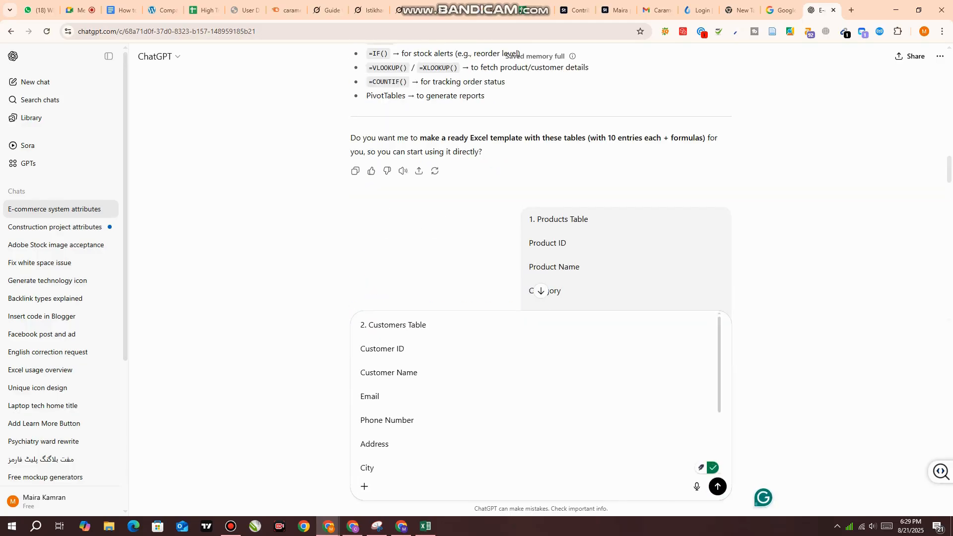
type("make tab")
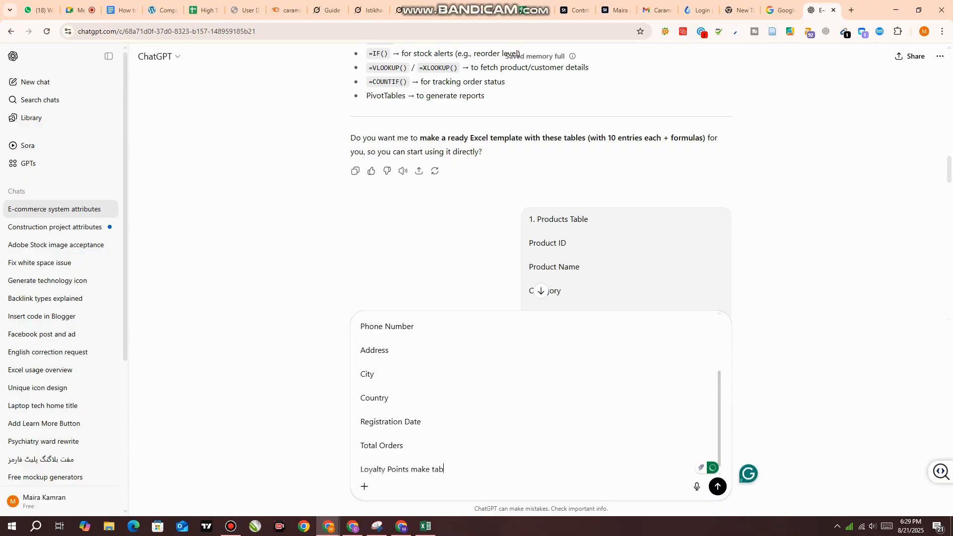
type("le and add formula")
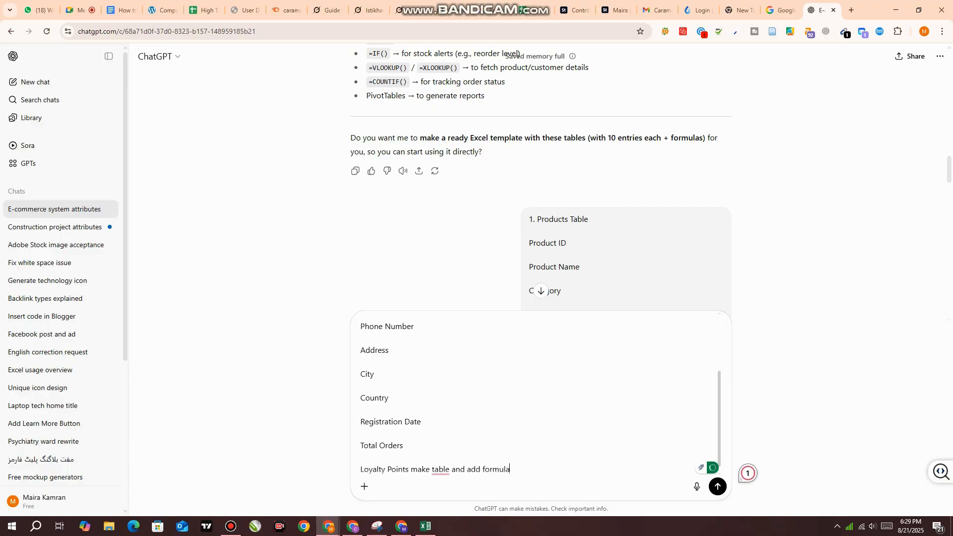
key("Return")
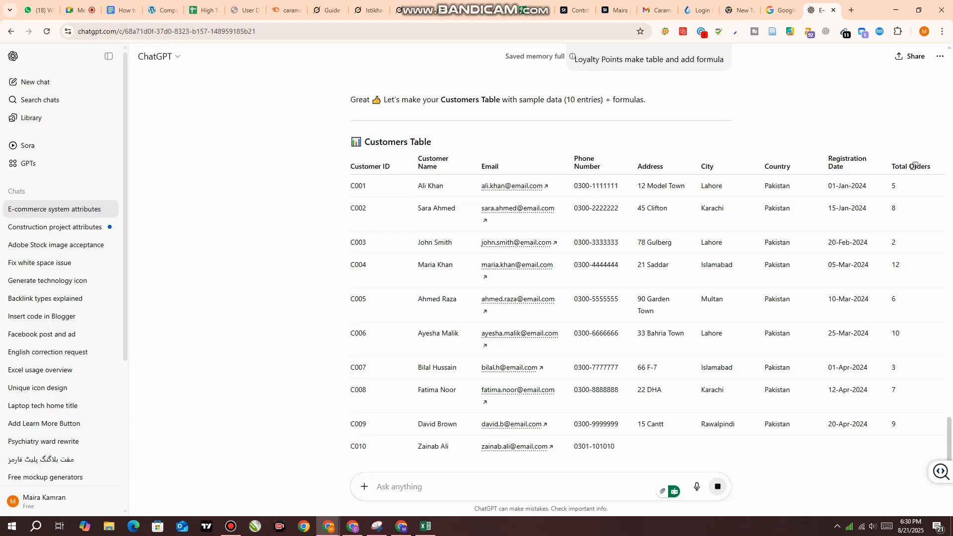
Review the generated Customers Table, its sample entries and the formula explanation below it
left_click_drag(563, 100, 603, 100)
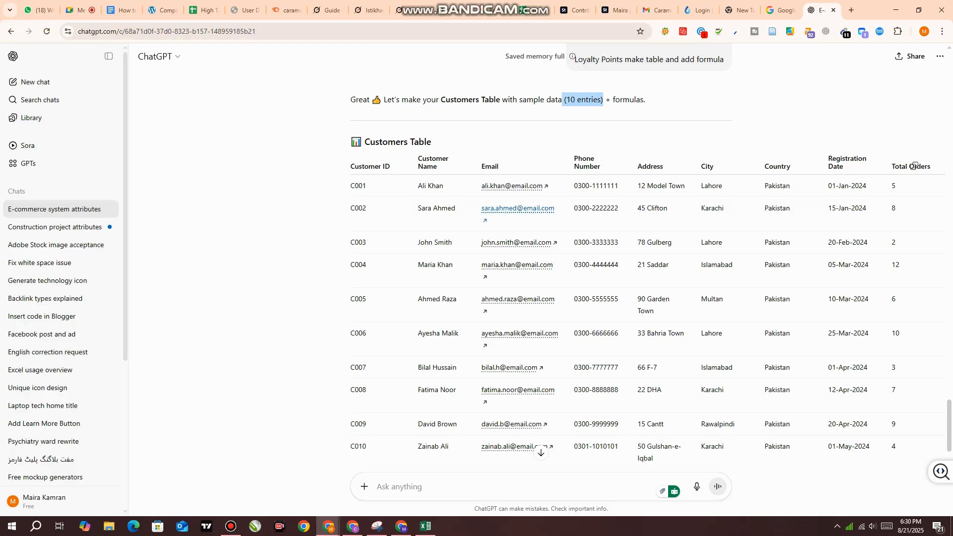
scroll(914, 165, "down", 1)
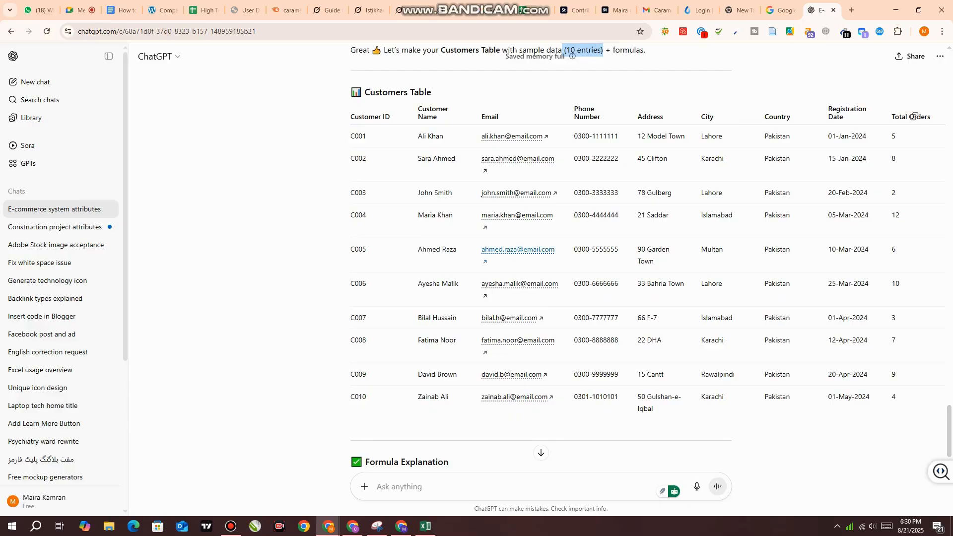
scroll(914, 116, "down", 1)
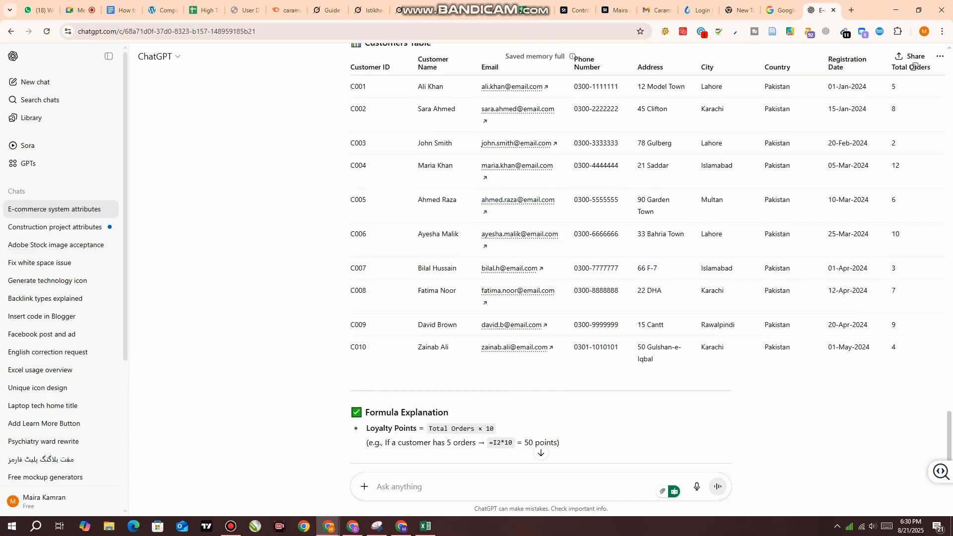
Copy the generated Customers Table, from its heading through the last customer row and the Loyalty Points column
scroll(915, 116, "up", 1)
scroll(914, 116, "down", 3)
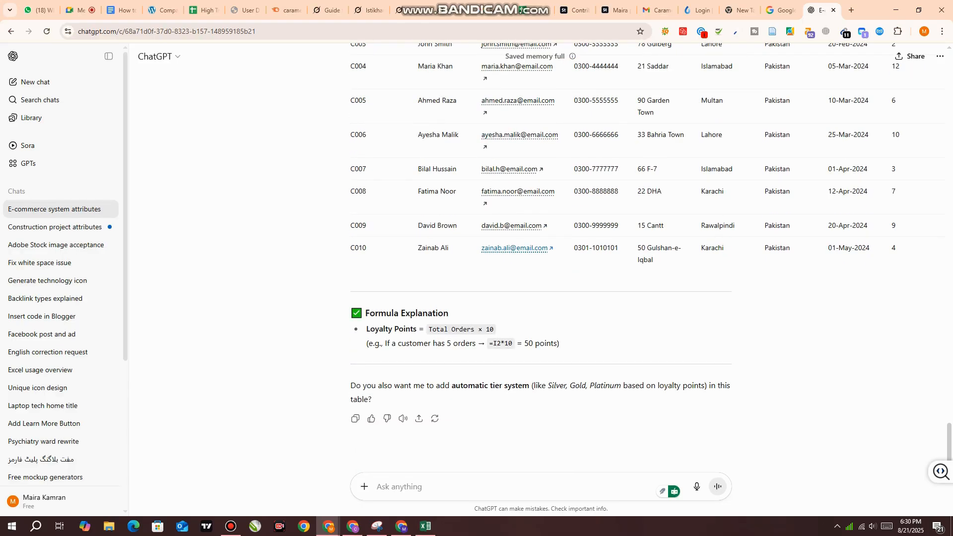
scroll(915, 165, "up", 4)
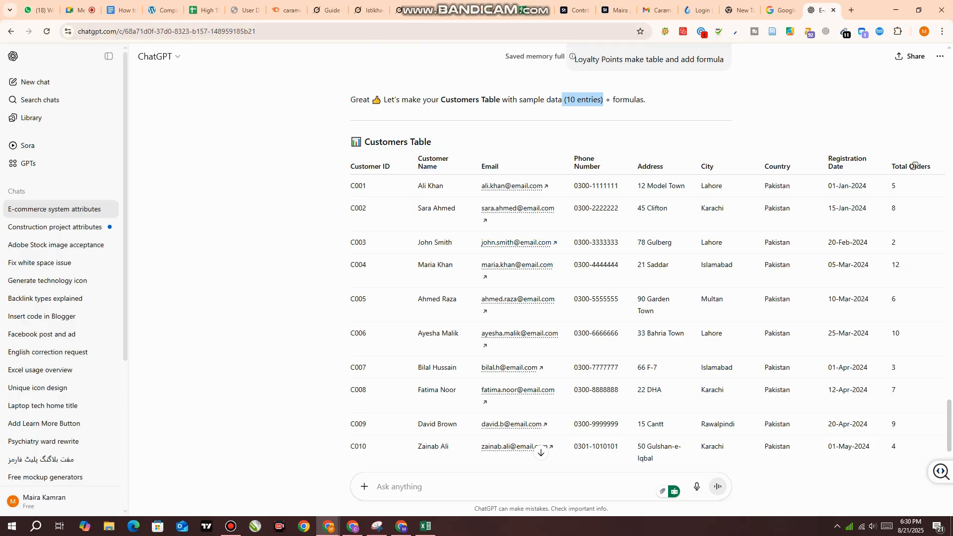
left_click_drag(351, 142, 923, 450)
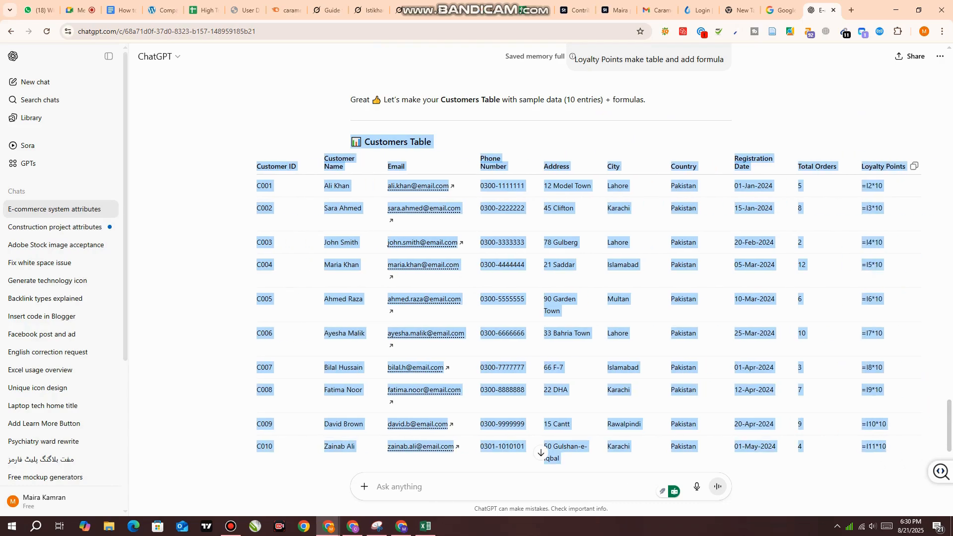
right_click(653, 372)
left_click(668, 268)
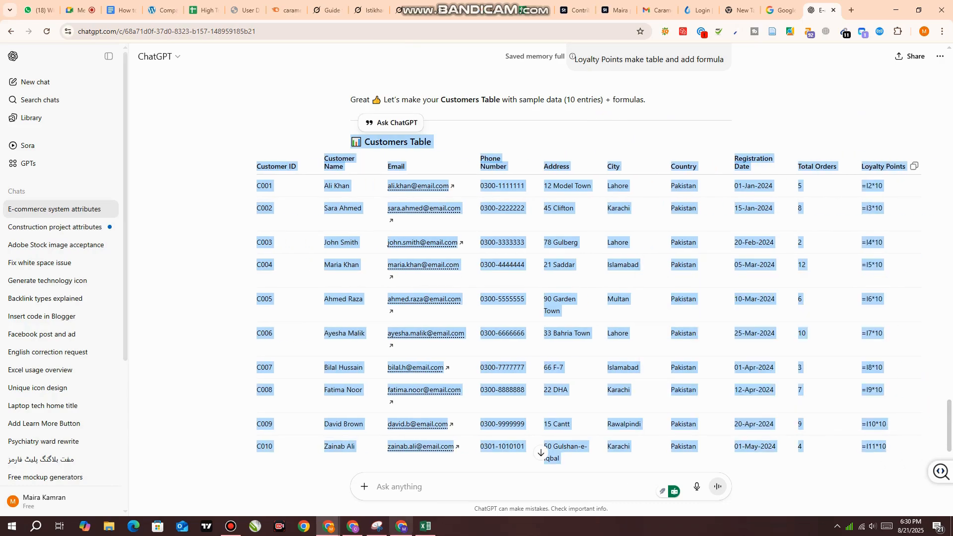
Switch to the Excel workbook and rename Sheet2 as "product detail"
left_click(425, 526)
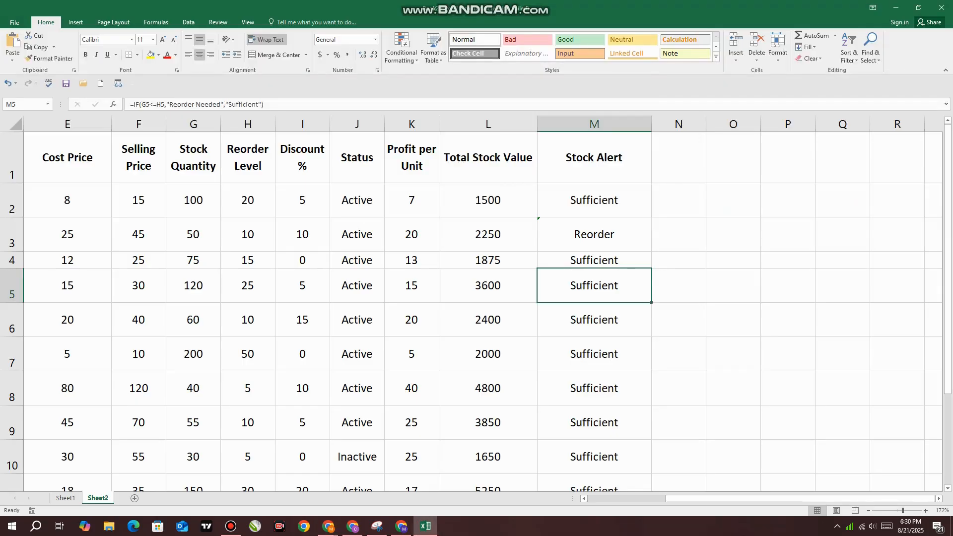
double_click(98, 498)
type("product")
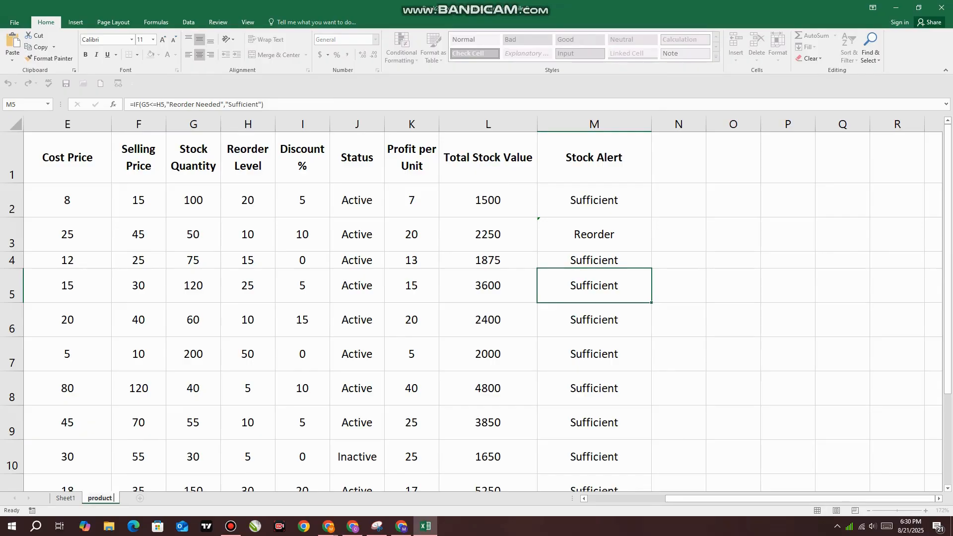
type(" detail")
key("Return")
Paste the copied Customers Table at A1 of a new worksheet and widen the Customer ID, Customer Name, Phone Number and Address columns
left_click(157, 498)
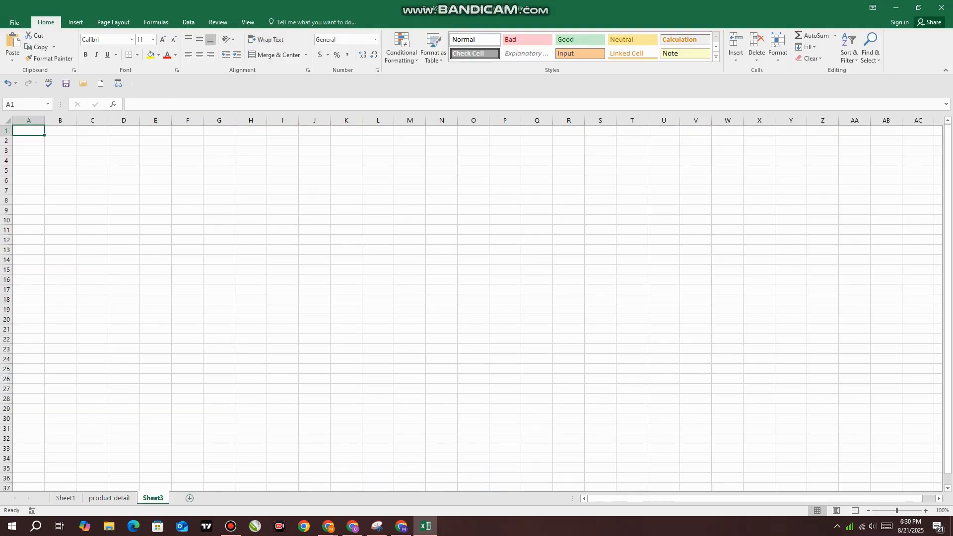
key("ctrl+v")
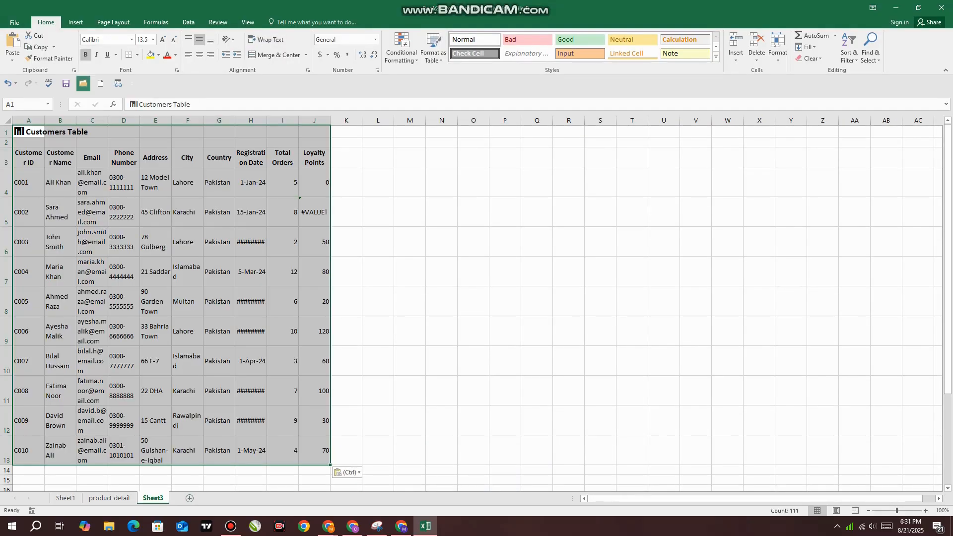
left_click_drag(45, 120, 275, 120)
left_click(519, 211)
Center the contents of the table from its header row down and widen the Registration Date column to fit the dates
left_click_drag(41, 158, 418, 450)
left_click(199, 54)
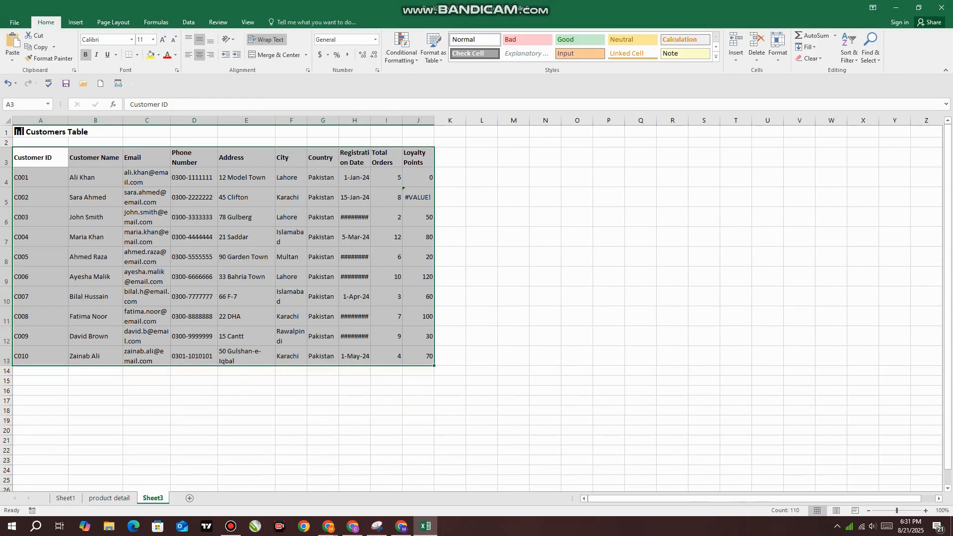
left_click(199, 54)
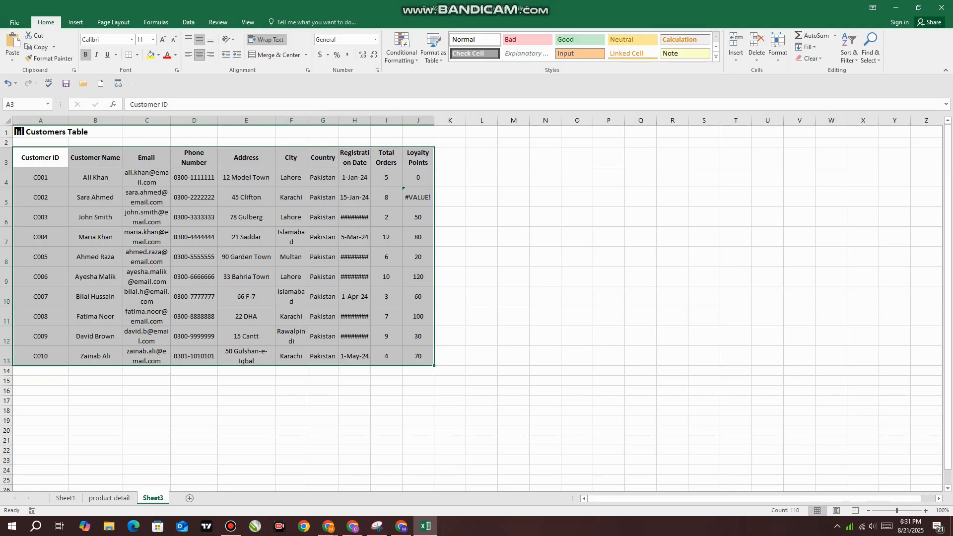
left_click(513, 237)
left_click_drag(370, 120, 385, 120)
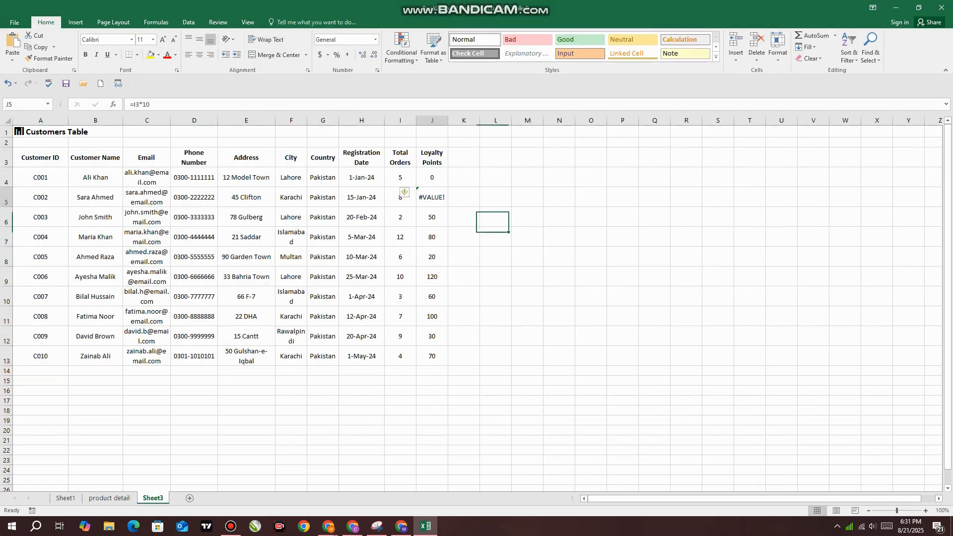
Inspect the Loyalty Points formula in J5 and the Total Orders value of the first customer
double_click(434, 197)
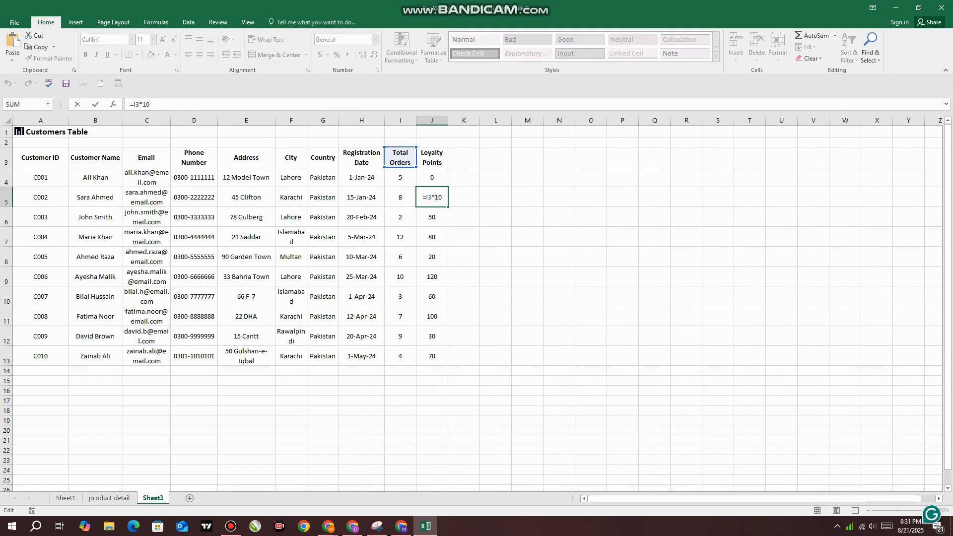
key("Return")
left_click(400, 178)
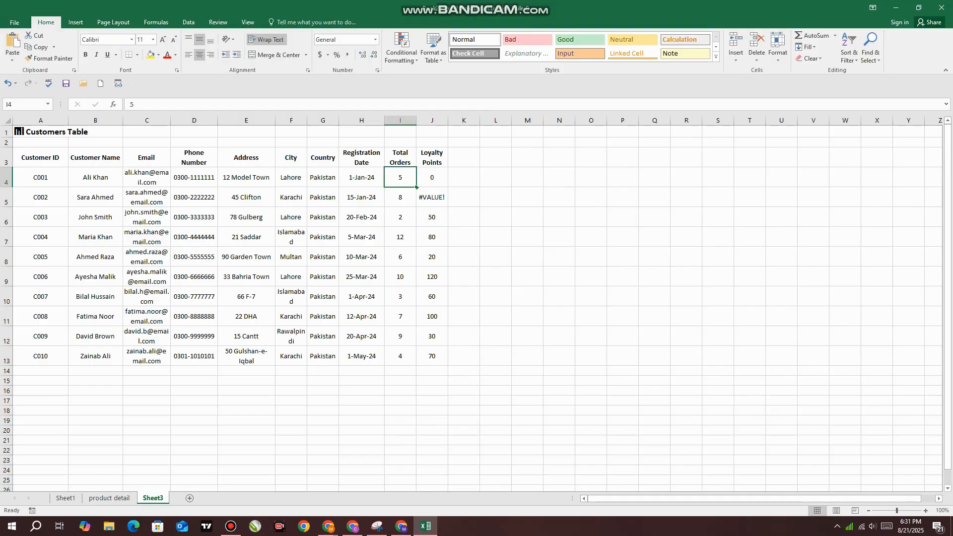
Widen the Loyalty Points column to fit its header on one line and check its formulas down to the last customer
left_click_drag(448, 120, 463, 120)
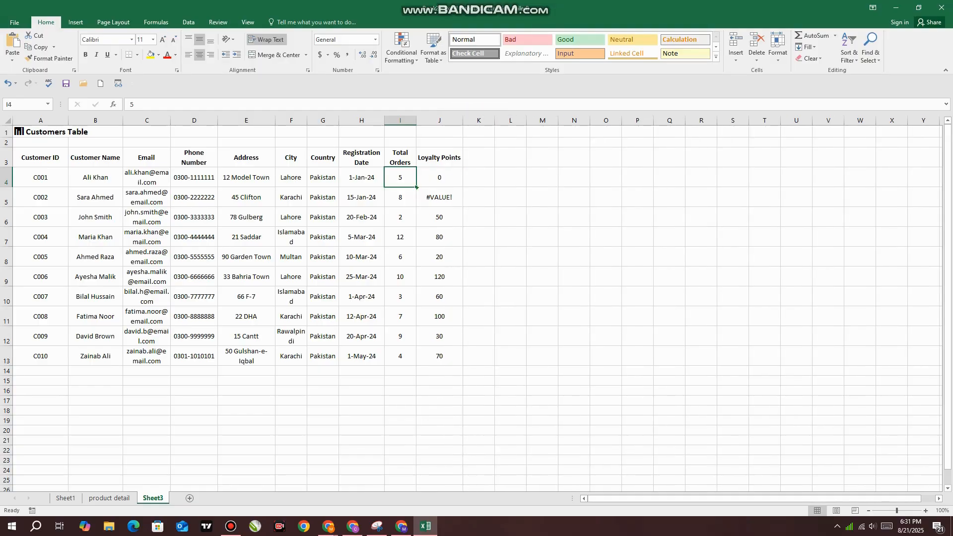
left_click(439, 120)
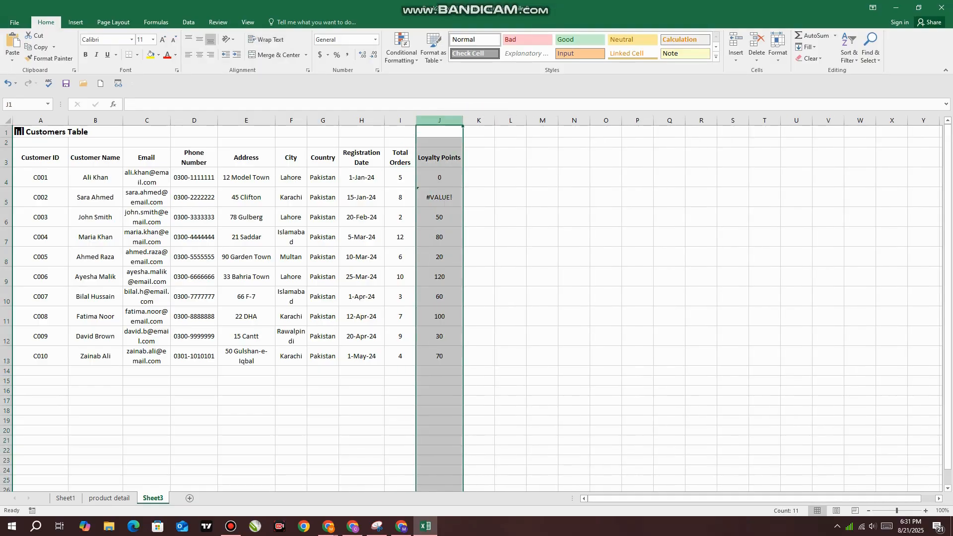
left_click(440, 237)
key("Down")
key("Down")
key("Down")
key("Down")
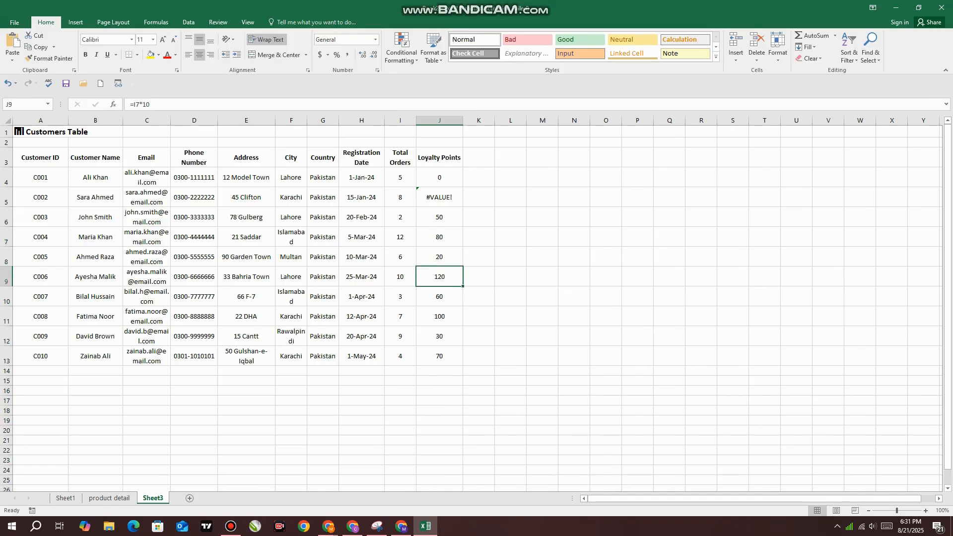
key("Down")
key("Down")
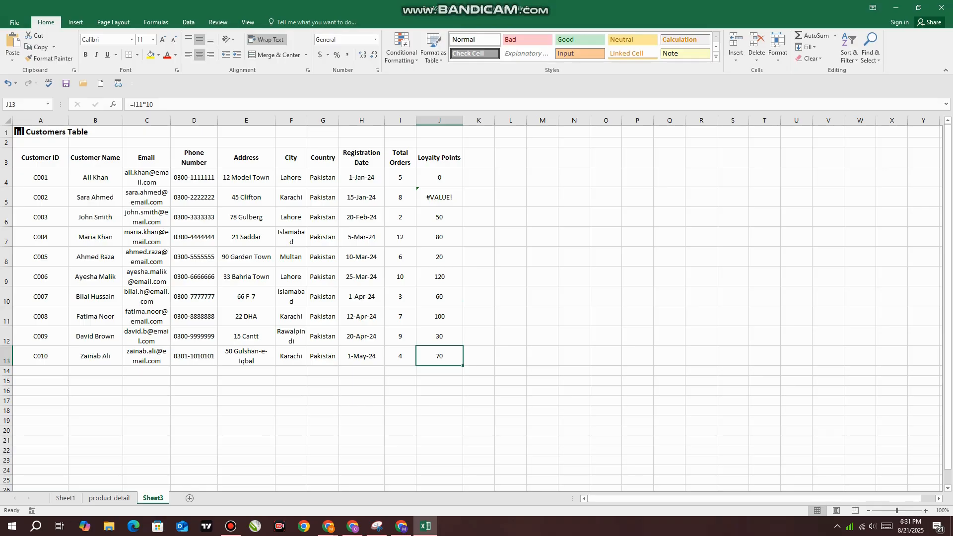
Widen the Email, Phone Number, Address and City columns so each entry fits on one line
left_click_drag(171, 121, 284, 120)
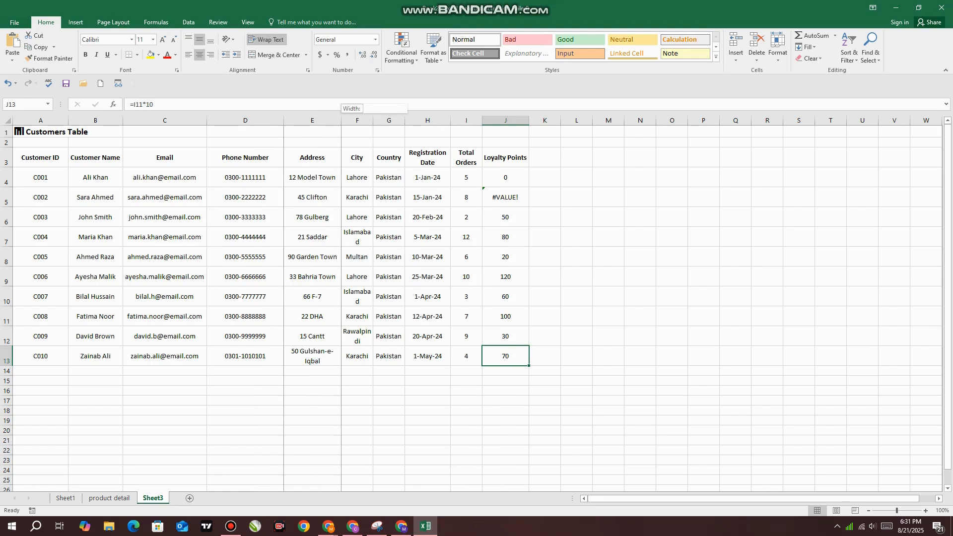
left_click_drag(341, 120, 357, 120)
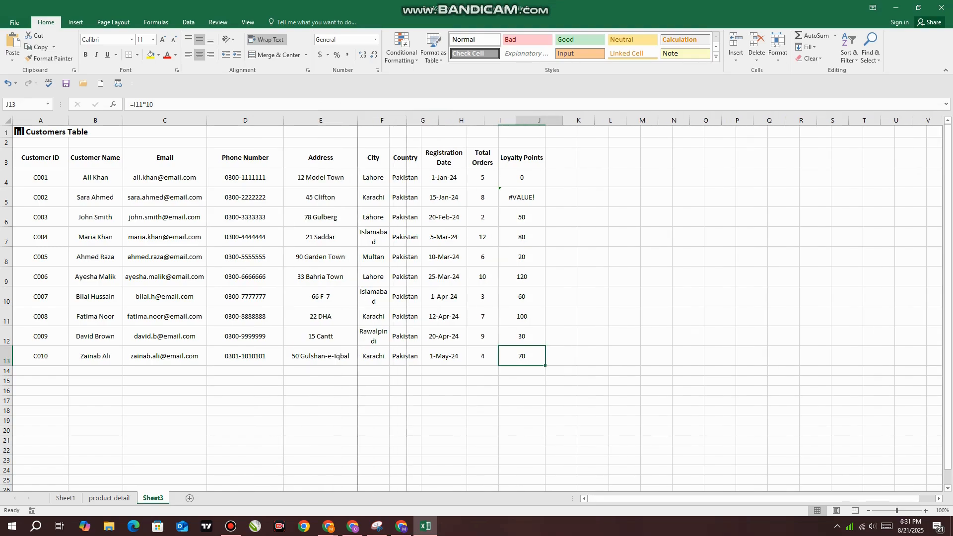
double_click(389, 121)
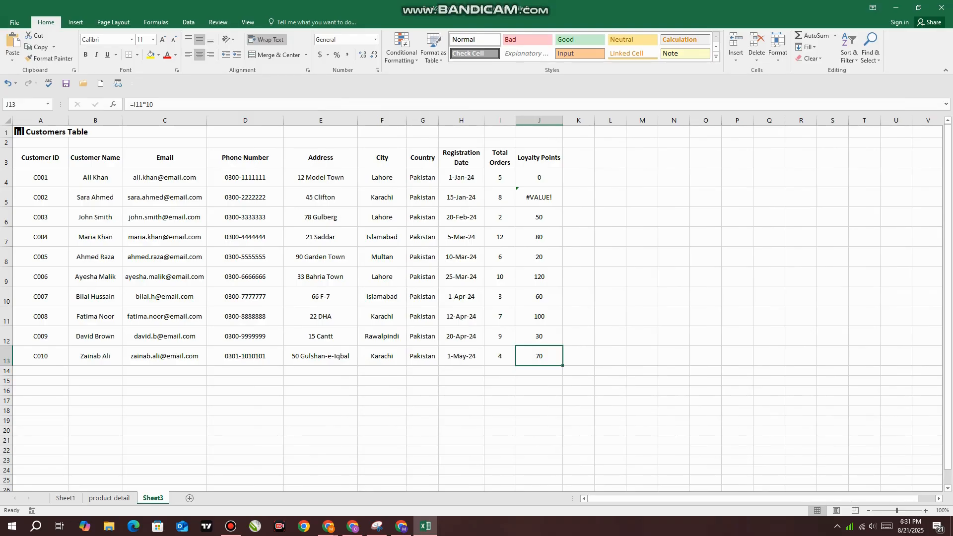
Examine the customer data range and the row references used by the Loyalty Points formulas in J5 through J9
mouse_move(40, 178)
left_mouse_down()
mouse_move(238, 197)
mouse_move(500, 198)
mouse_move(500, 357)
left_mouse_up()
left_click(539, 157)
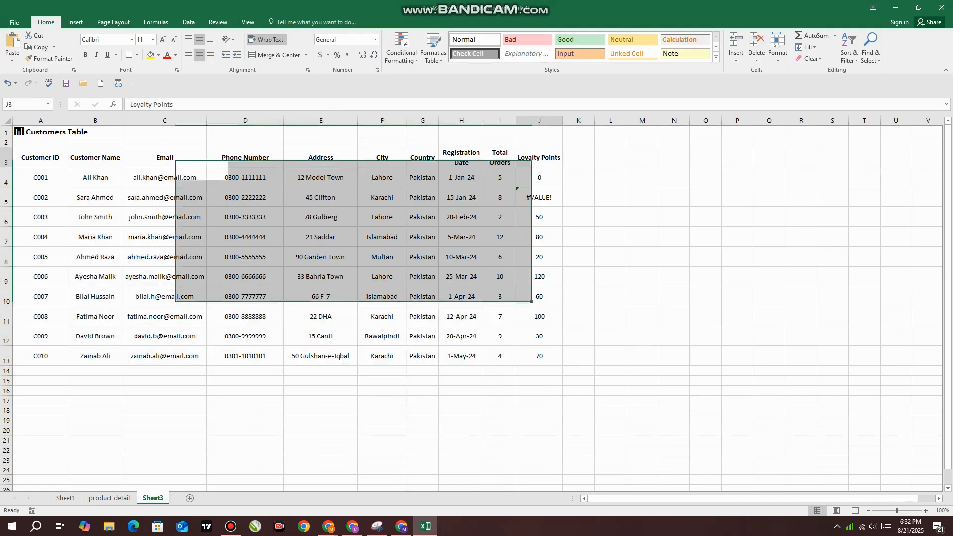
left_click(539, 197)
left_click(539, 217)
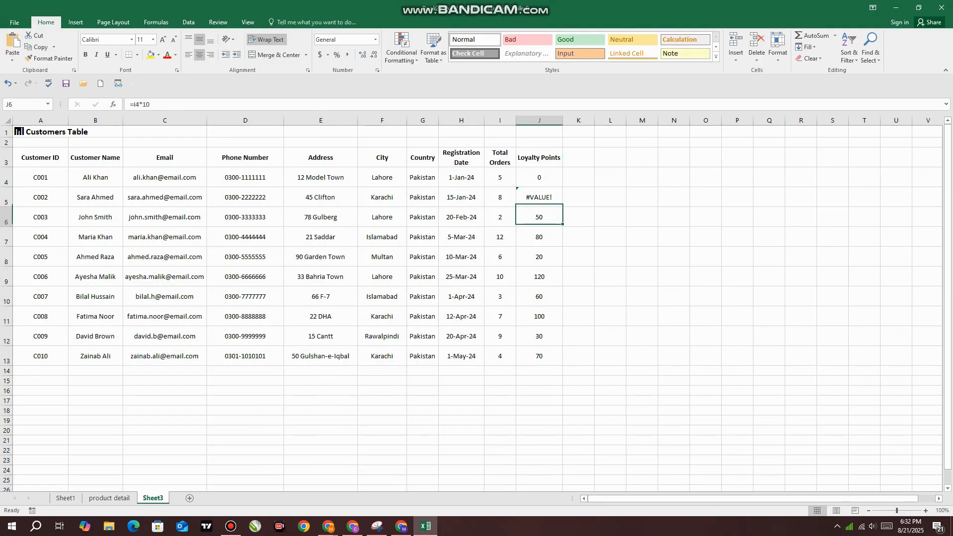
left_click(538, 237)
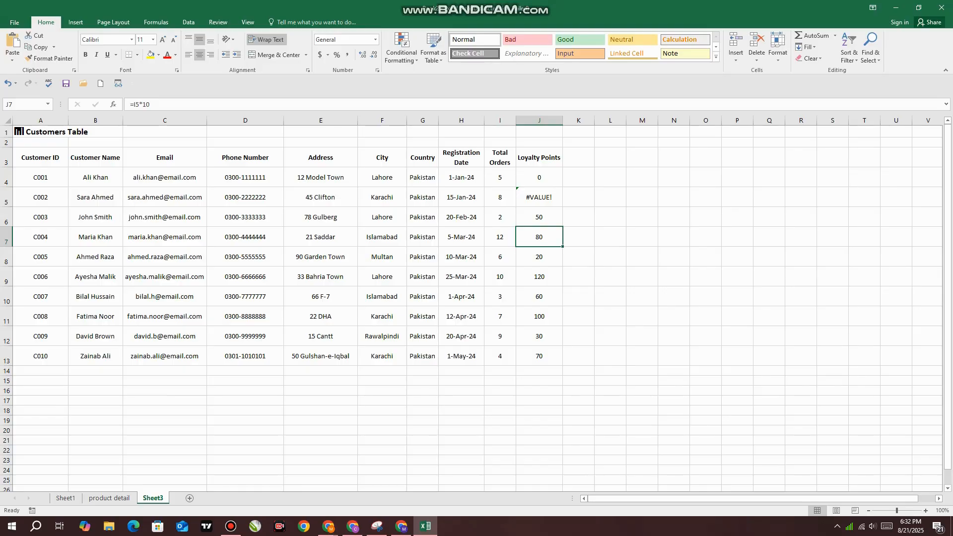
left_click(539, 276)
left_click(579, 217)
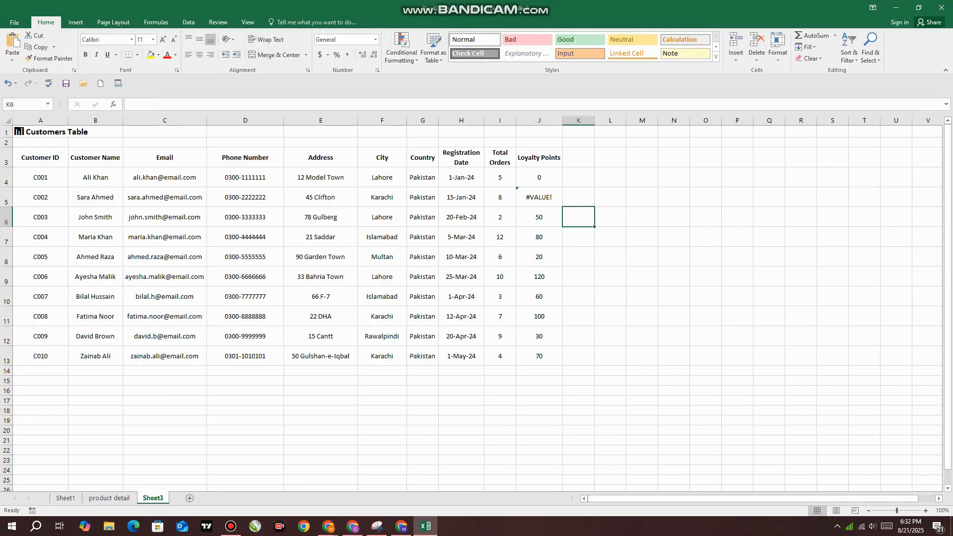
Switch to the ChatGPT e-commerce chat and compare the Loyalty Points formula explanation with the Total Orders of the second-last customer
mouse_move(328, 526)
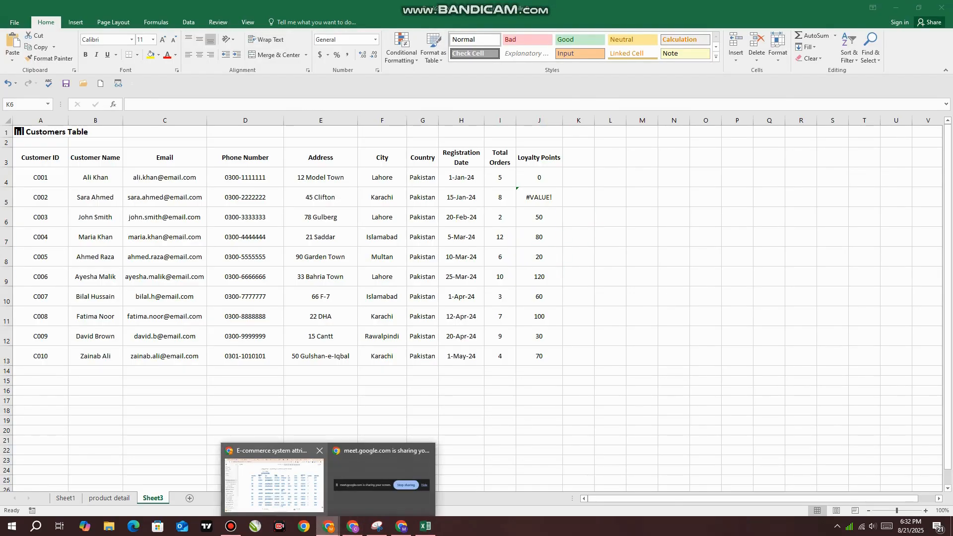
left_click(270, 476)
left_click(234, 278)
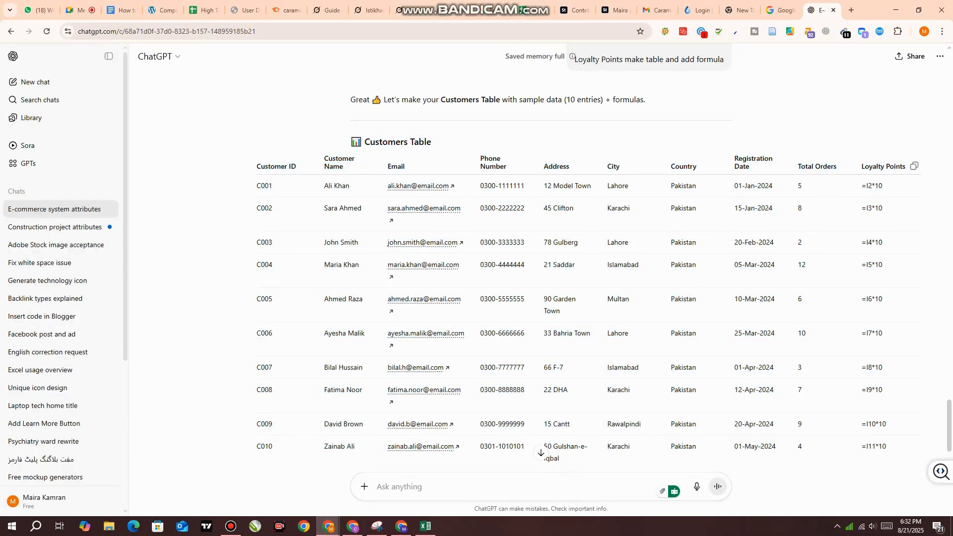
scroll(233, 278, "down", 3)
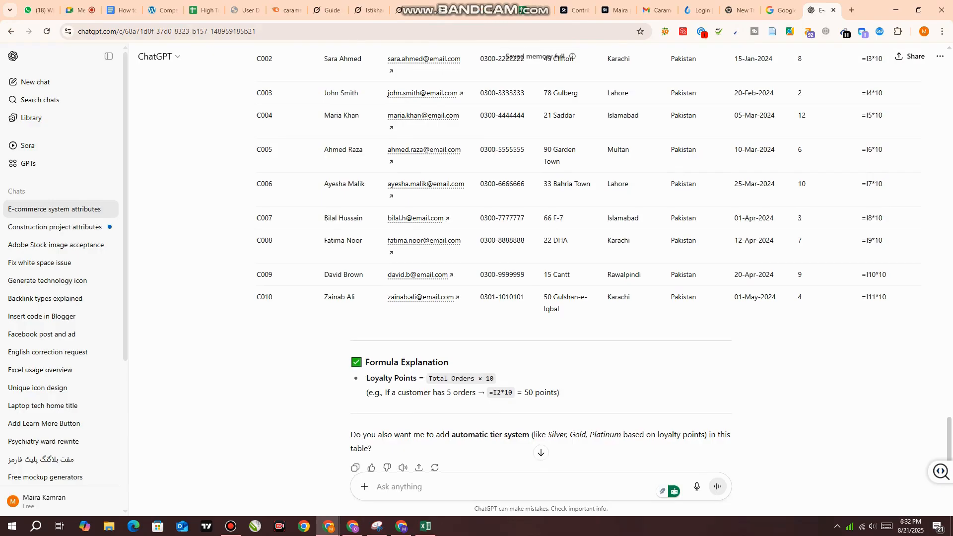
scroll(541, 278, "down", 1)
left_click_drag(366, 343, 559, 343)
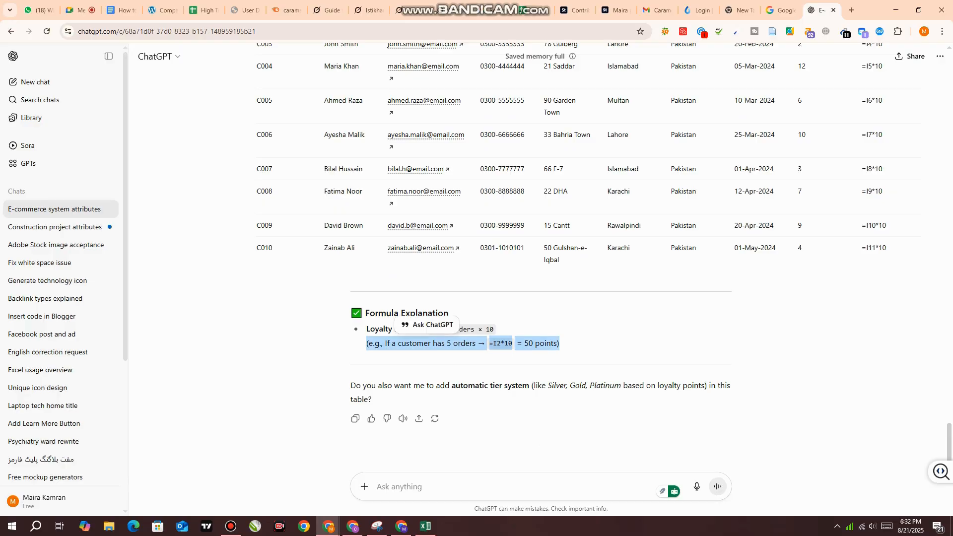
left_click_drag(252, 248, 256, 226)
left_click(278, 273)
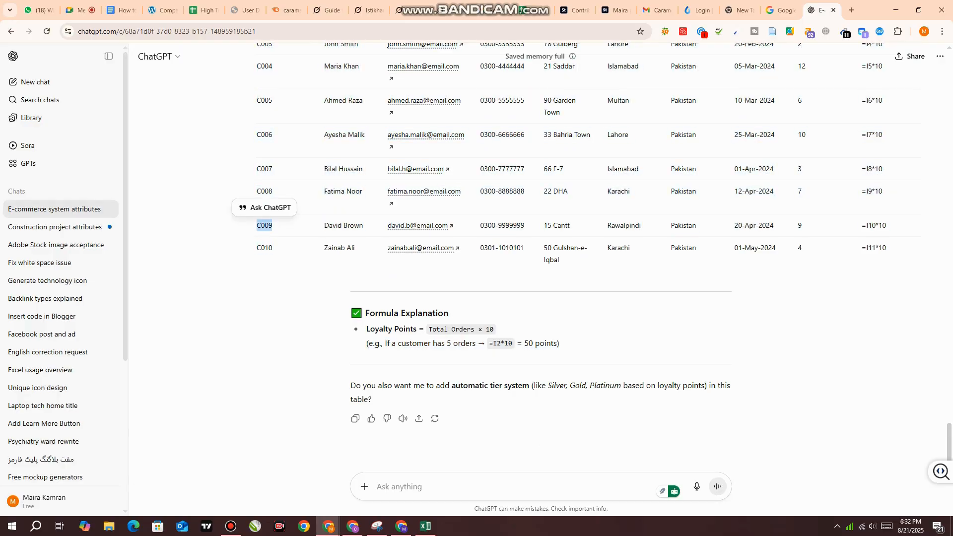
left_click_drag(797, 226, 803, 226)
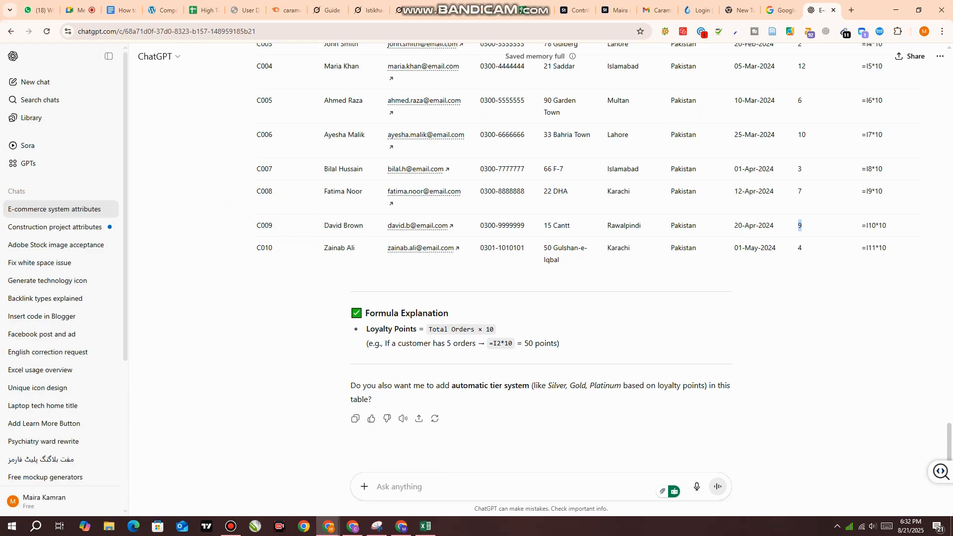
Examine the Customers Table header and first customer row to see which sheet rows its Loyalty Points formula assumes
scroll(571, 248, "up", 3)
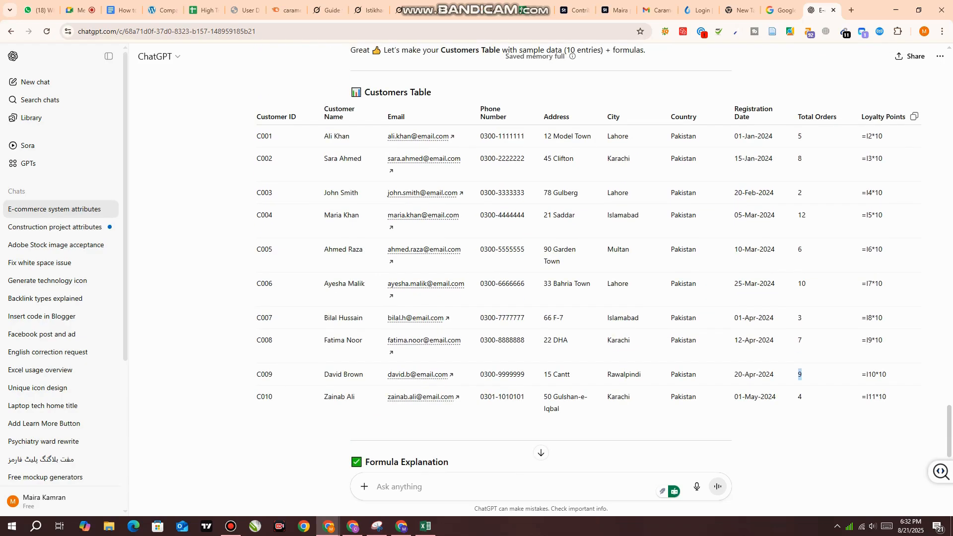
left_click(800, 233)
left_click_drag(257, 117, 883, 137)
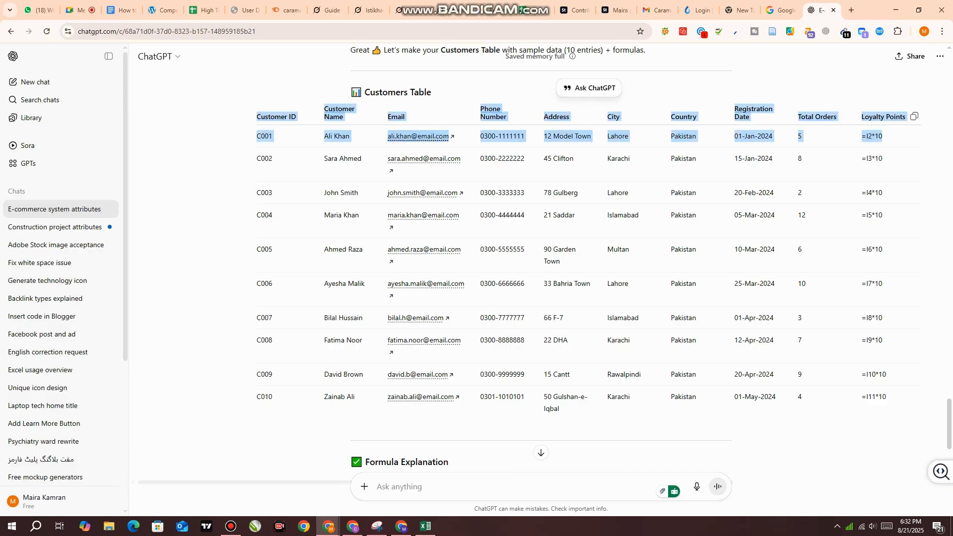
left_click(794, 86)
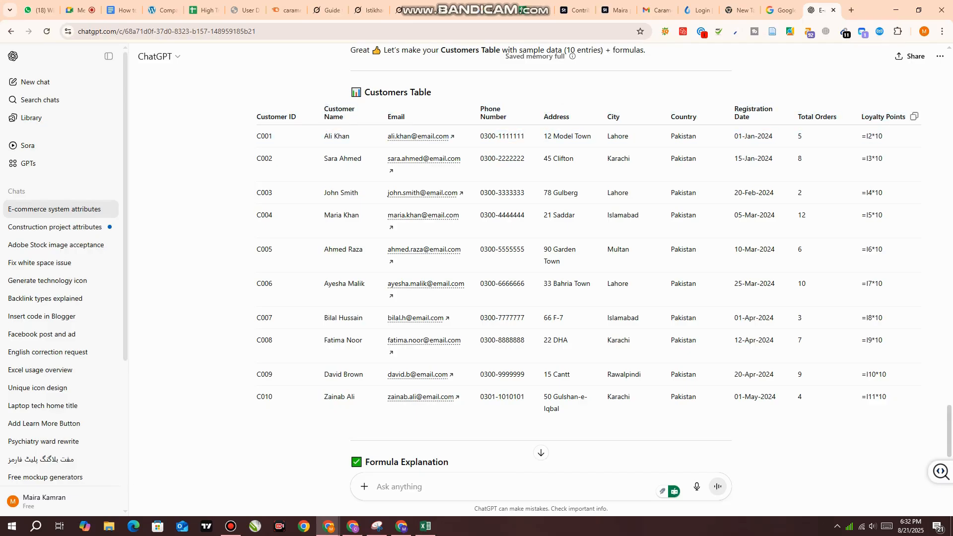
left_click_drag(255, 117, 884, 137)
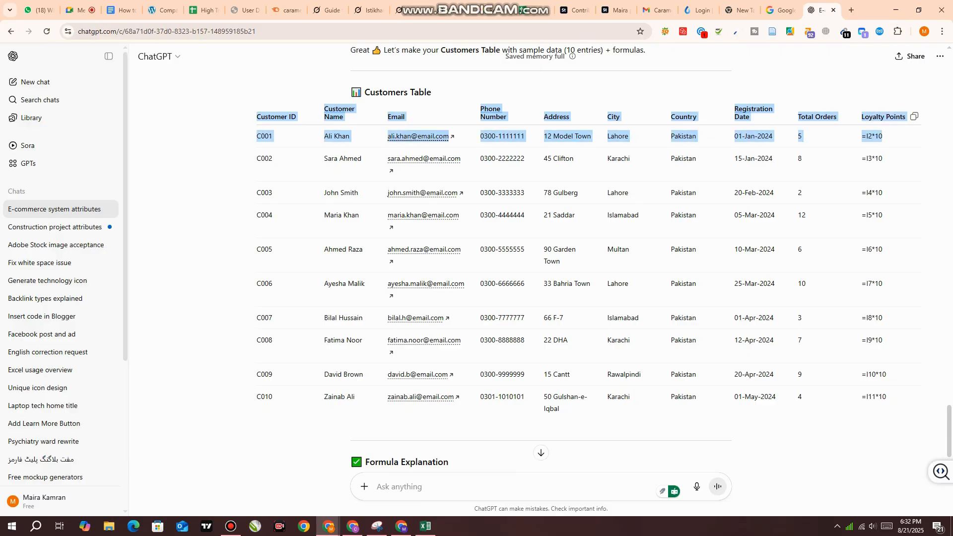
left_click(794, 85)
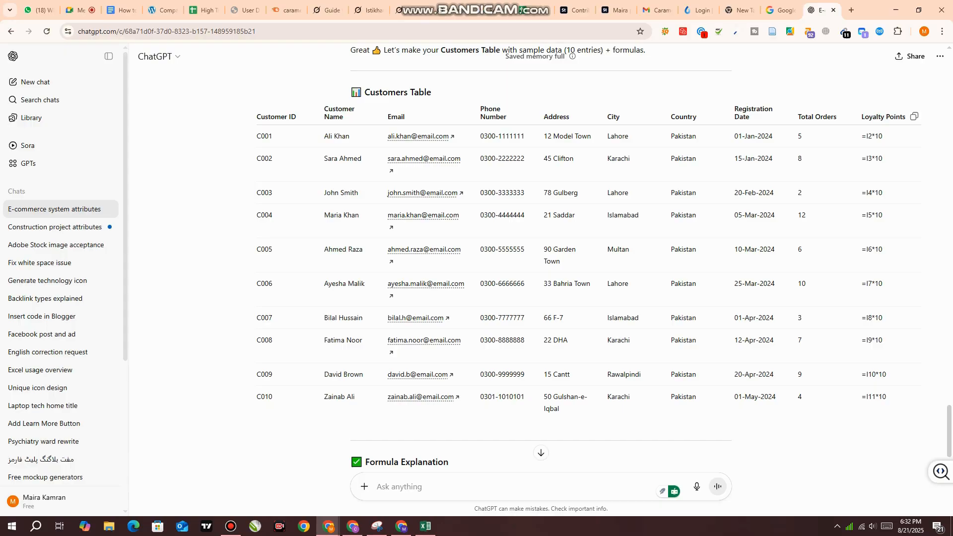
Review the Products Table and its formula descriptions in the earlier replies of the e-commerce chat
scroll(541, 258, "up", 20)
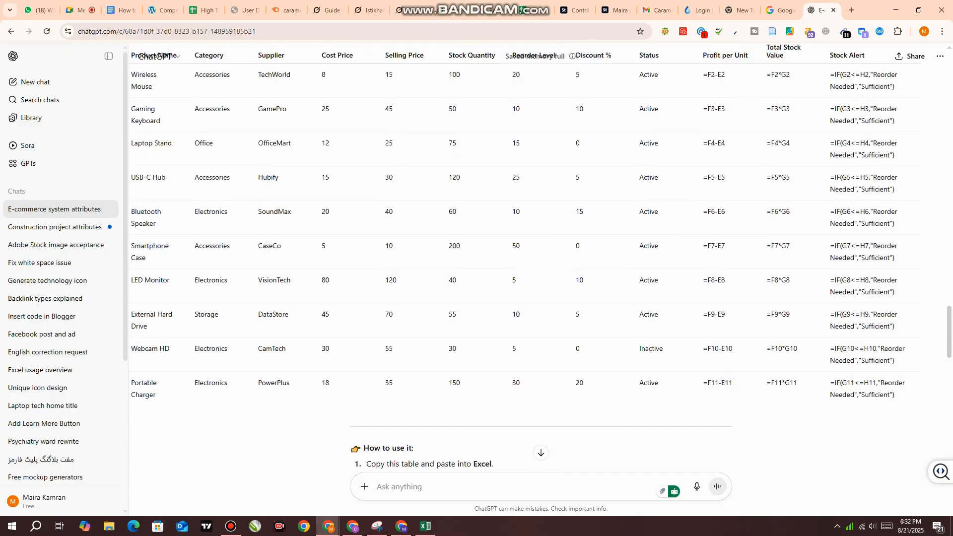
scroll(541, 258, "up", 20)
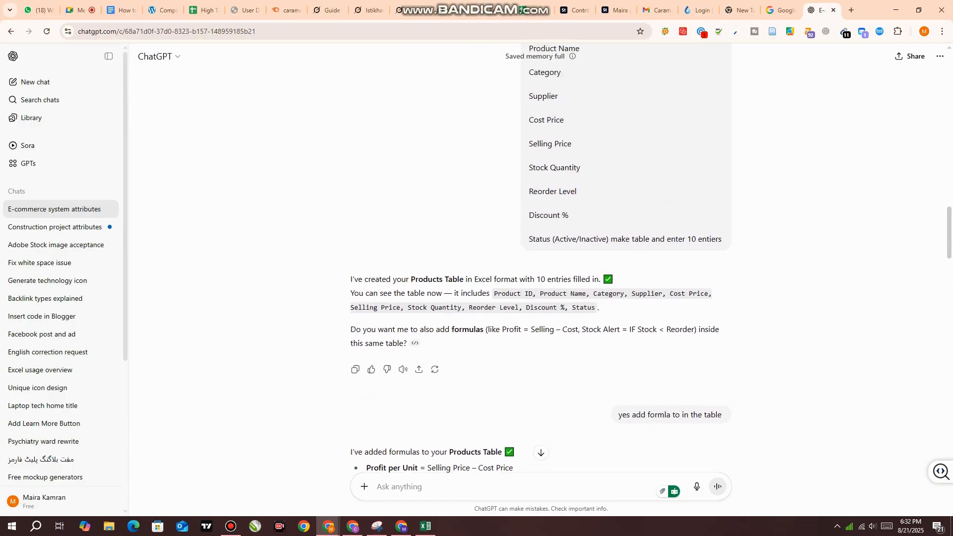
scroll(541, 258, "up", 4)
scroll(538, 446, "down", 15)
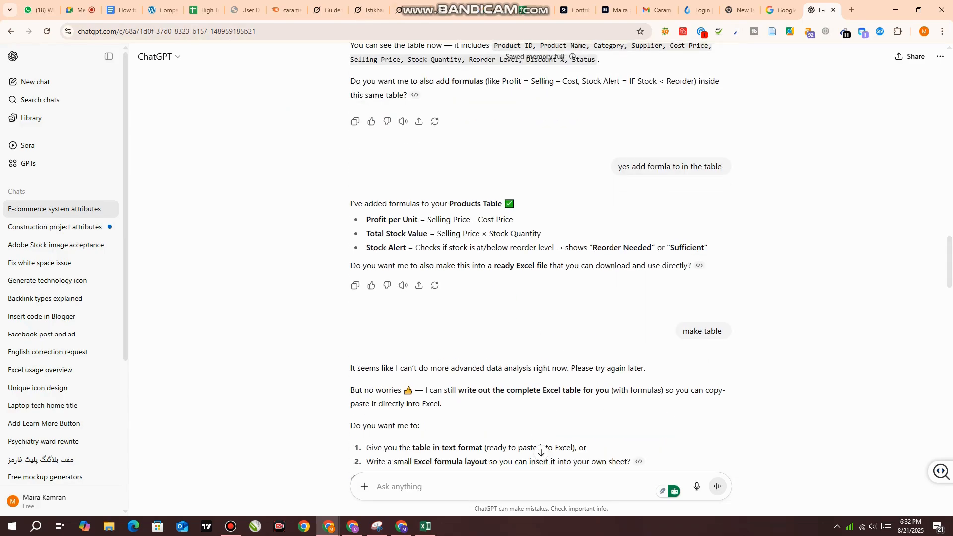
scroll(541, 451, "down", 5)
Switch to the Excel workbook and widen the Loyalty Points column on the customers sheet slightly
left_click(426, 526)
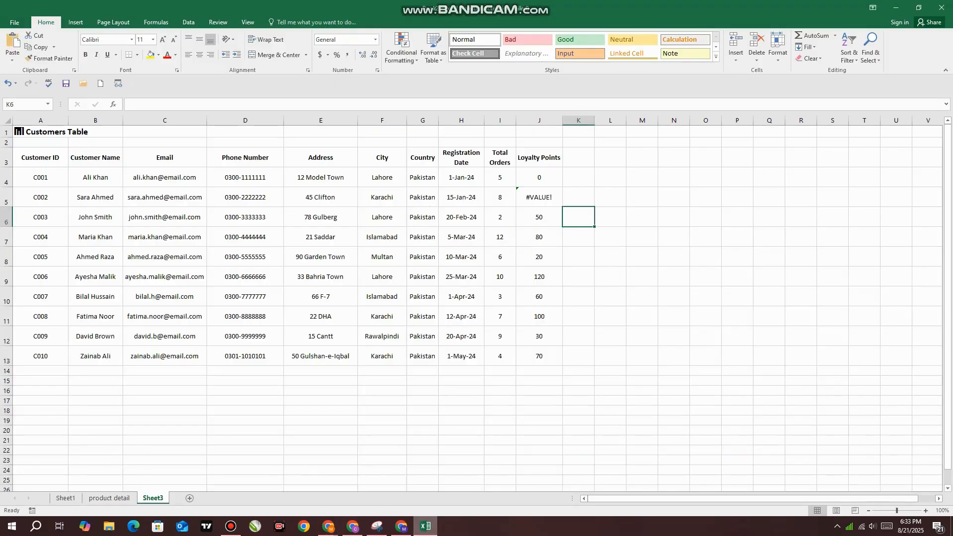
left_click(578, 121)
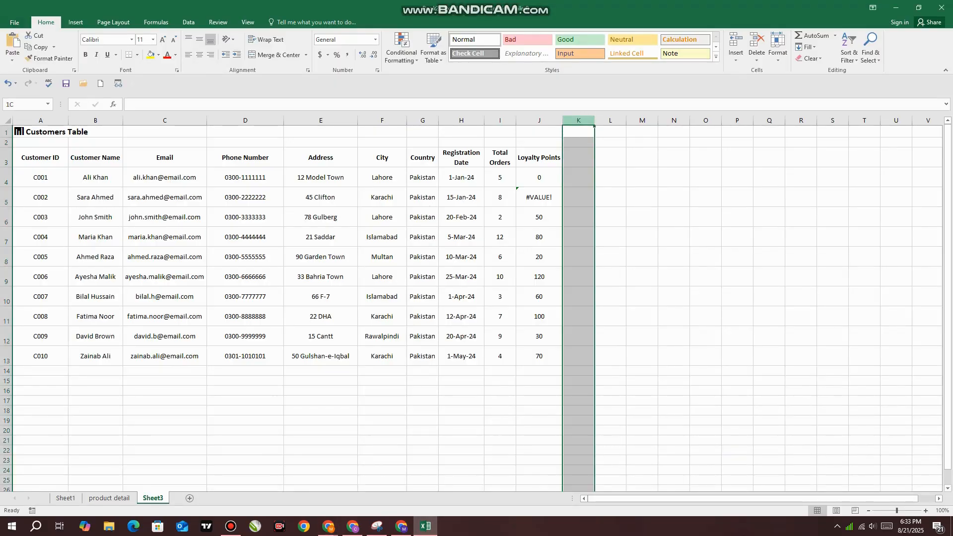
left_click(610, 157)
left_click_drag(562, 120, 572, 120)
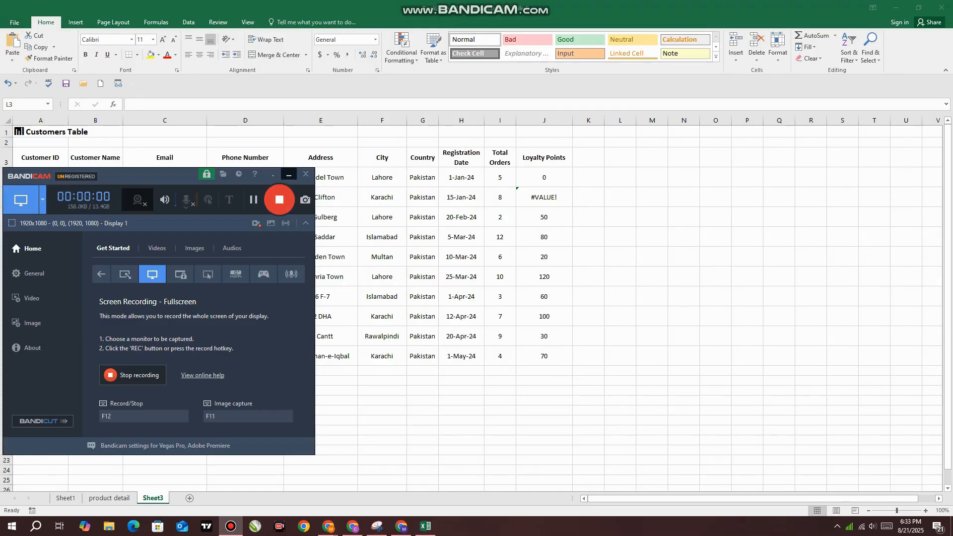
Examine the customers table's header row and the Loyalty Points formula of the first customer in J4
left_click(289, 173)
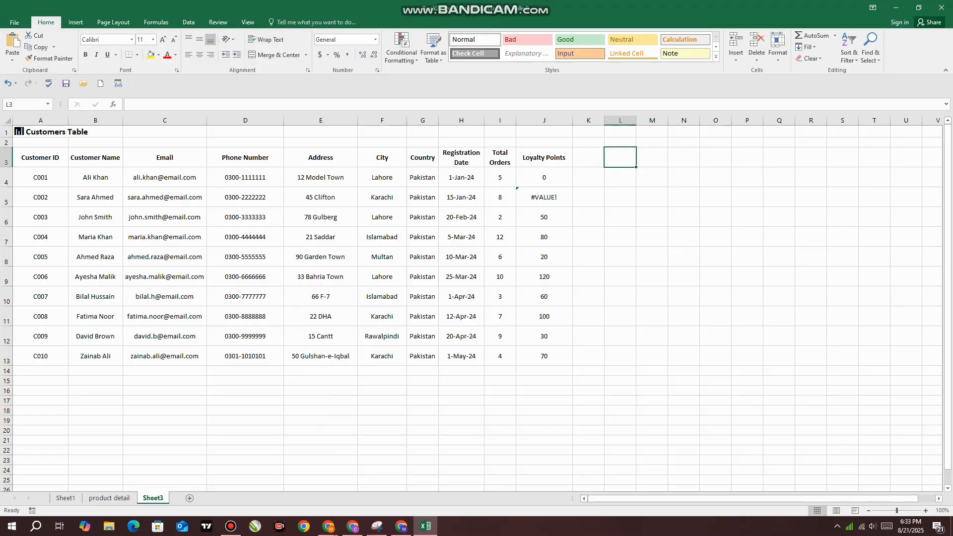
left_click_drag(41, 157, 545, 158)
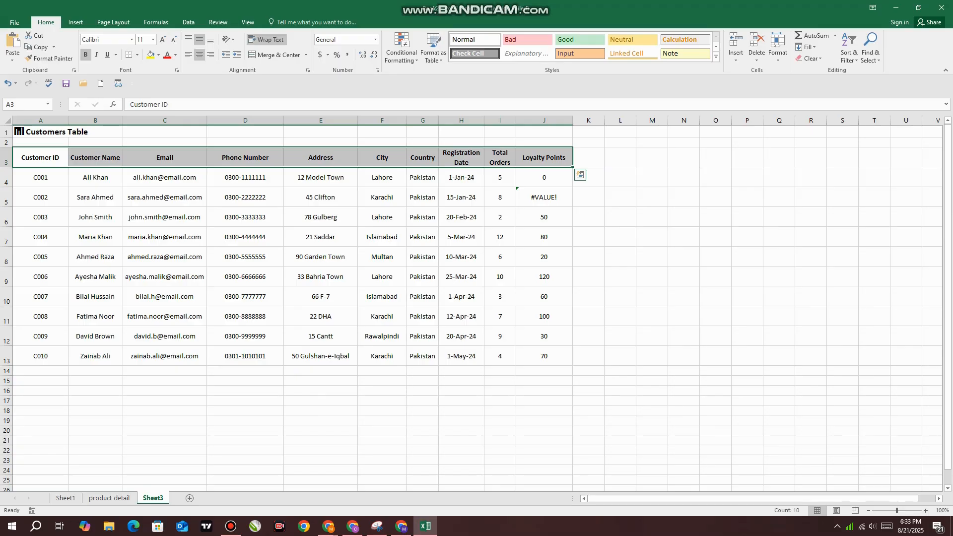
left_click(544, 177)
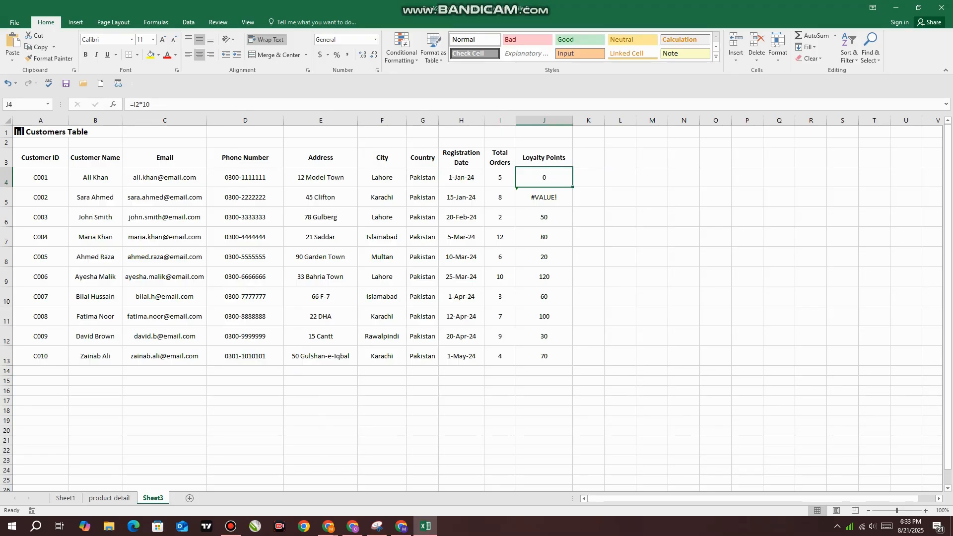
Examine the Stock Alert formulas in M2 and M3 and the Total Stock Value formula in L3 on the product detail sheet
left_click(109, 497)
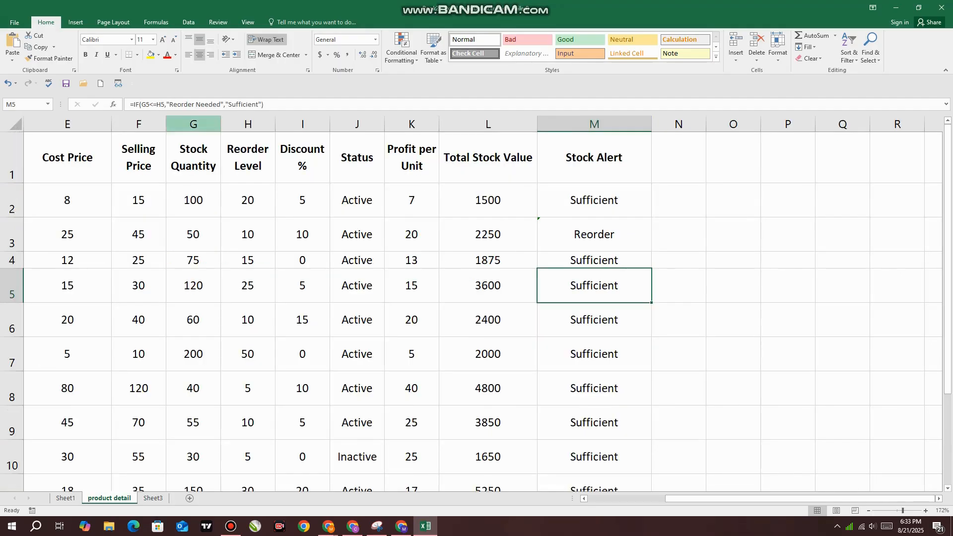
left_click(488, 200)
left_click(594, 200)
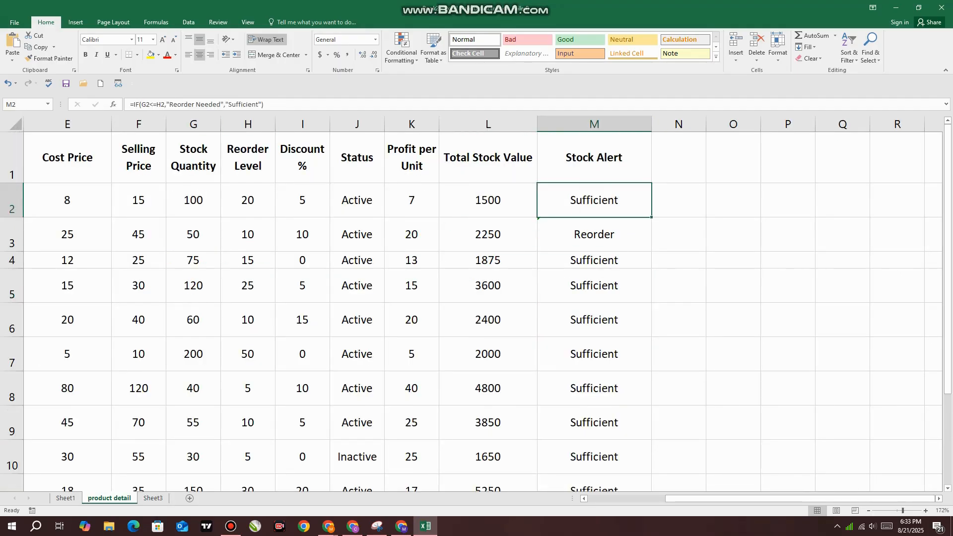
left_click(594, 124)
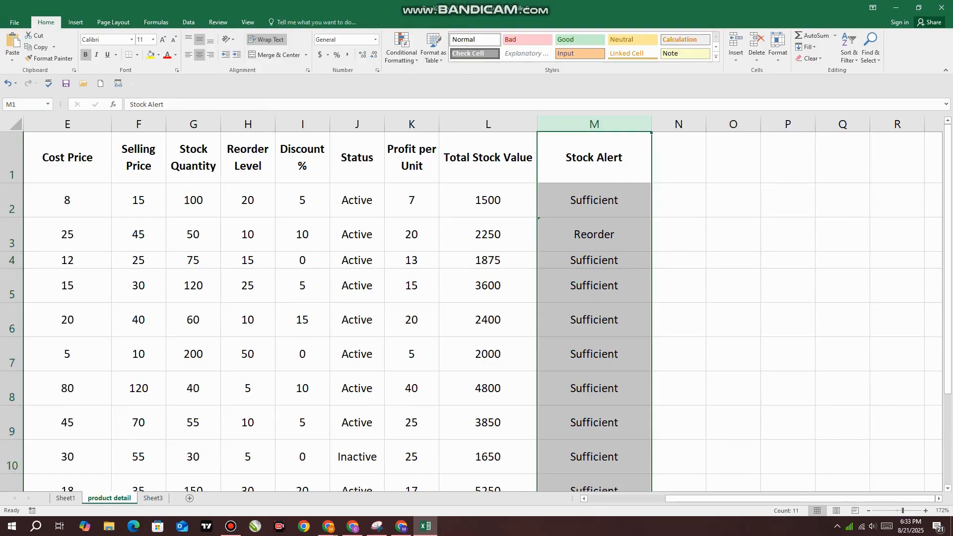
left_click(594, 234)
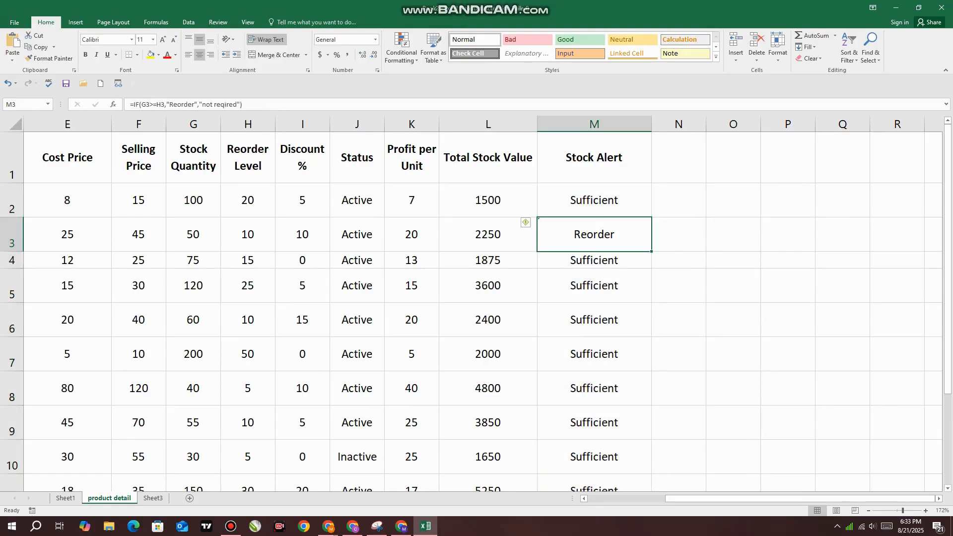
left_click(488, 124)
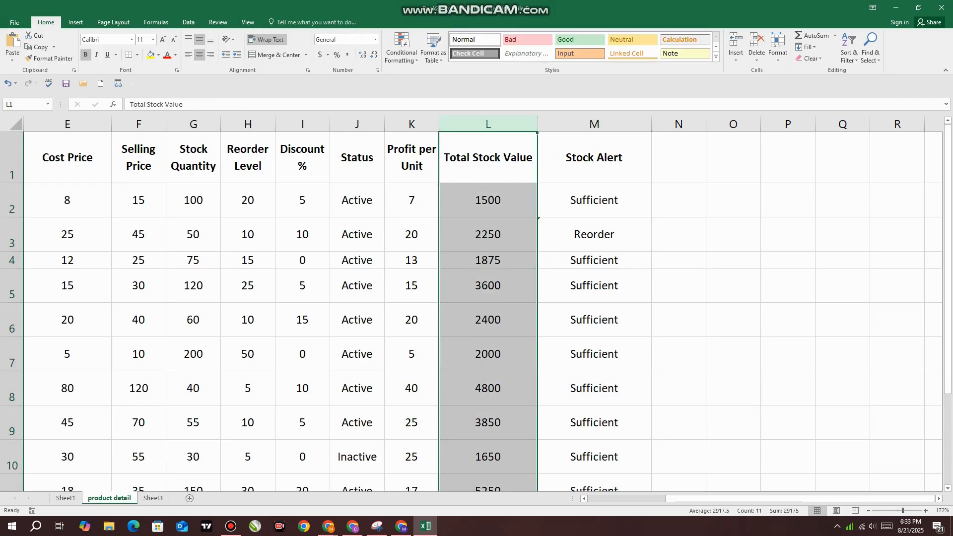
left_click(488, 235)
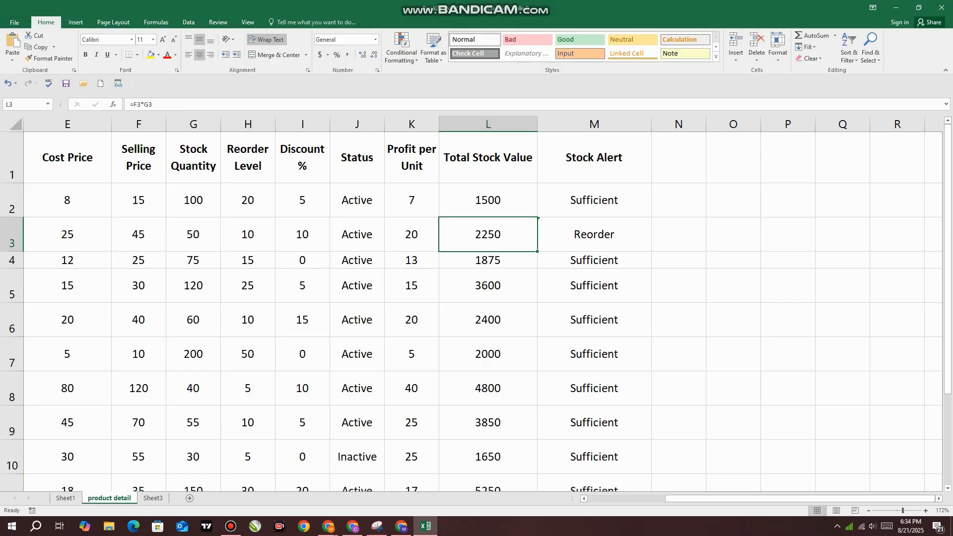
Widen the Profit per Unit column so its heading fits on one line, and select the headings from Cost Price to Stock Alert
left_click_drag(438, 124, 473, 124)
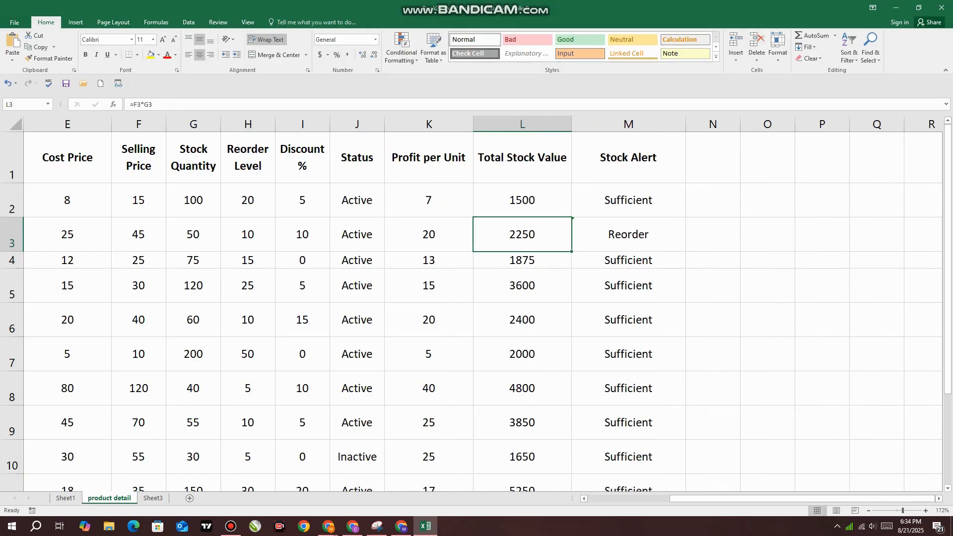
left_click(248, 157)
left_click_drag(67, 158, 628, 157)
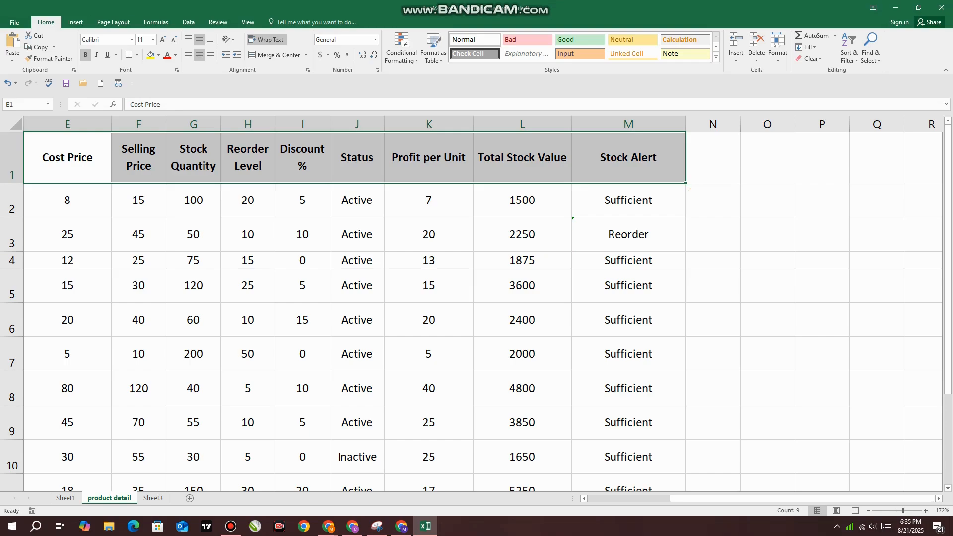
left_click(425, 526)
left_click(426, 526)
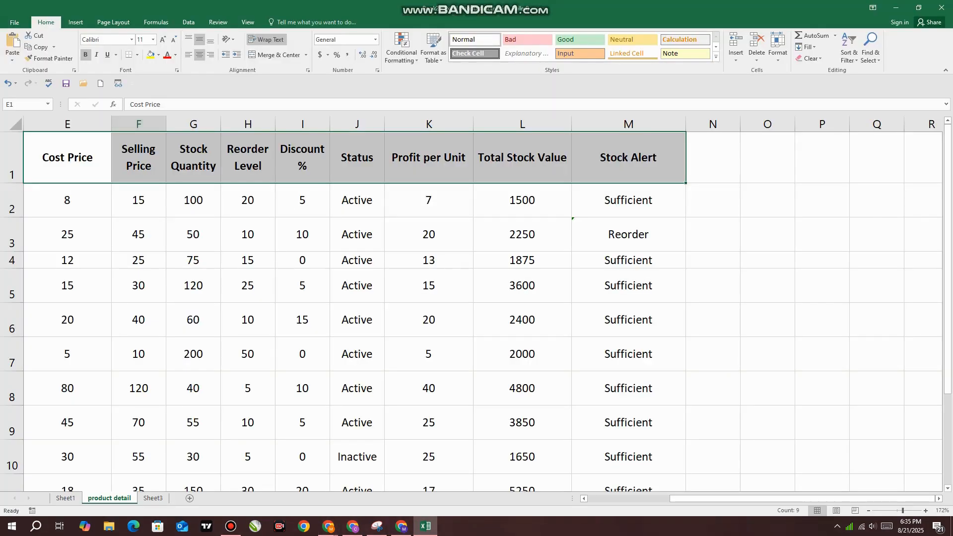
Create a PivotTable from the product detail table, range A1:M11, on a new worksheet
left_click(75, 21)
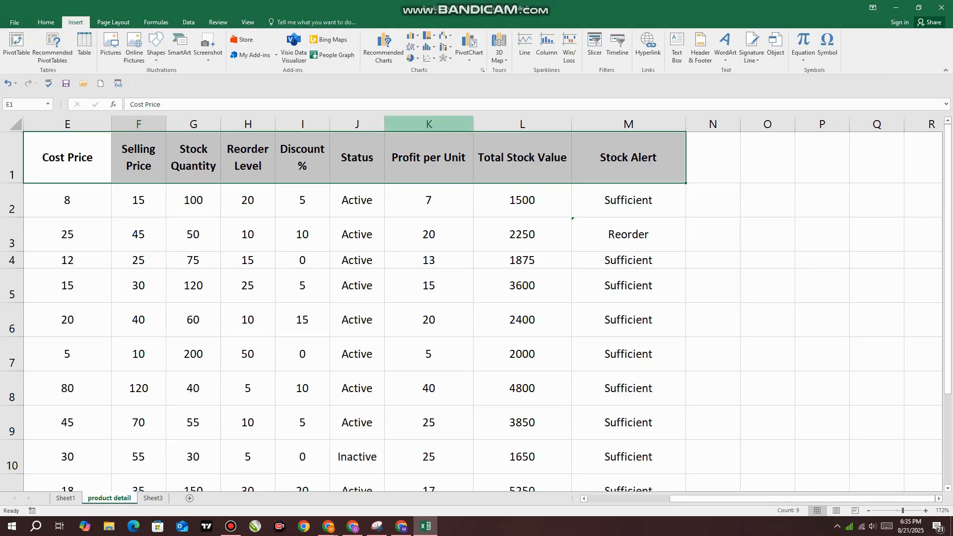
scroll(476, 307, "down", 3)
scroll(477, 308, "up", 3)
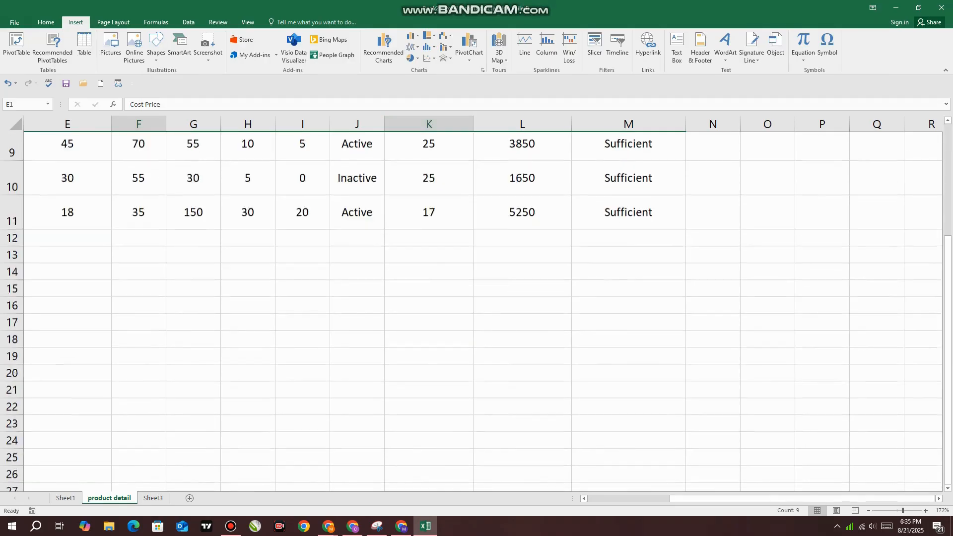
left_click(231, 526)
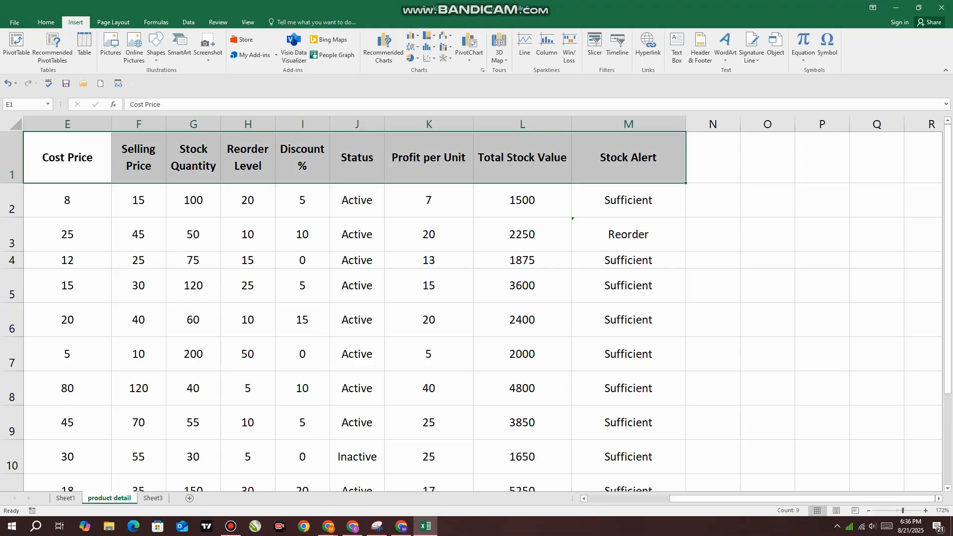
left_click(193, 200)
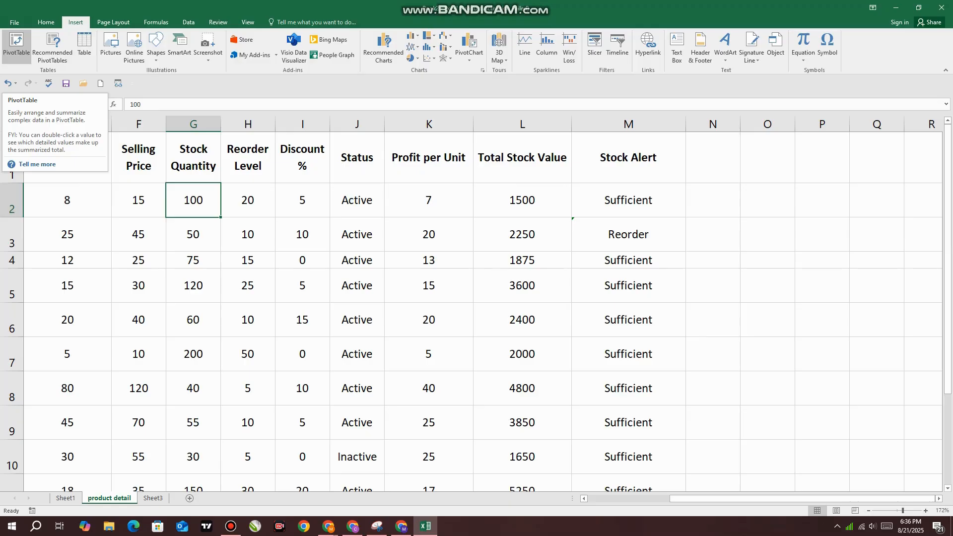
left_click(138, 158)
left_click(67, 157)
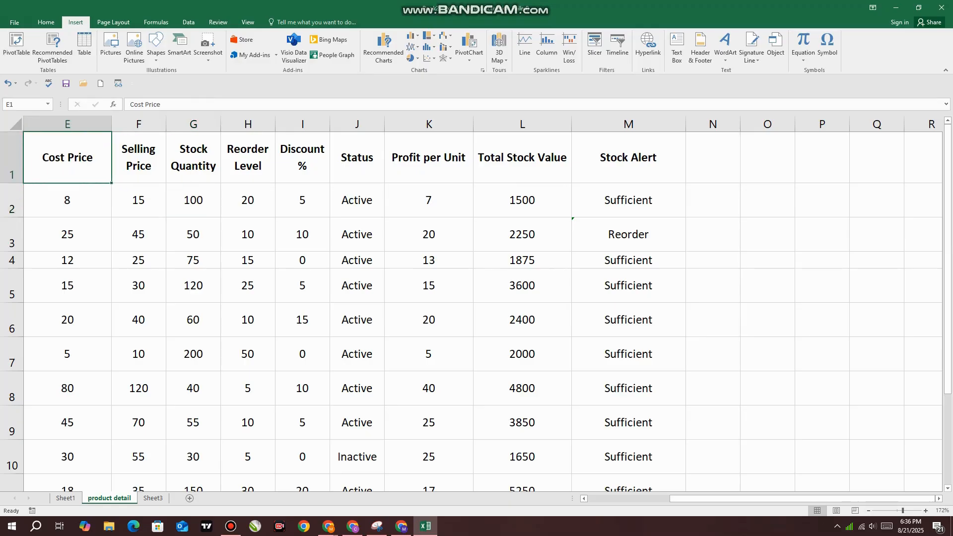
left_click(16, 43)
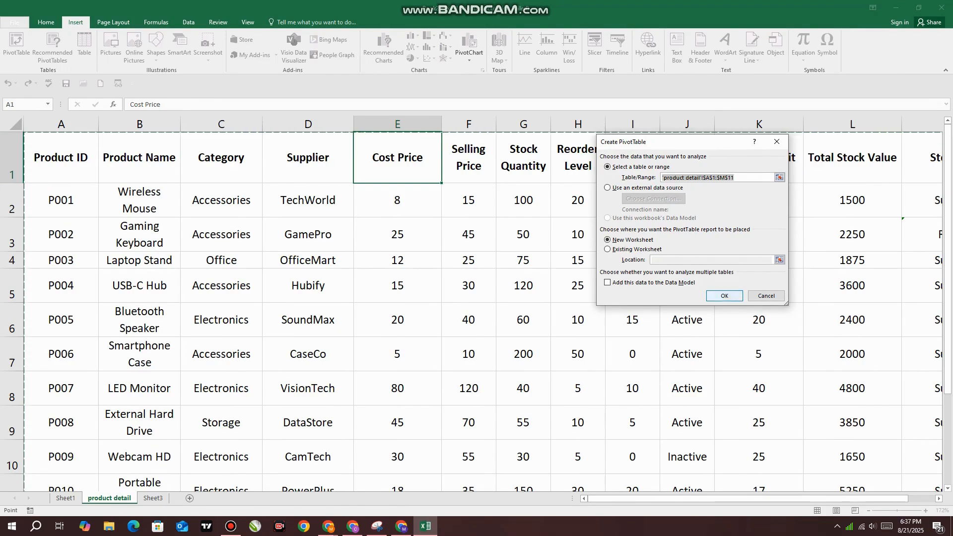
key("Return")
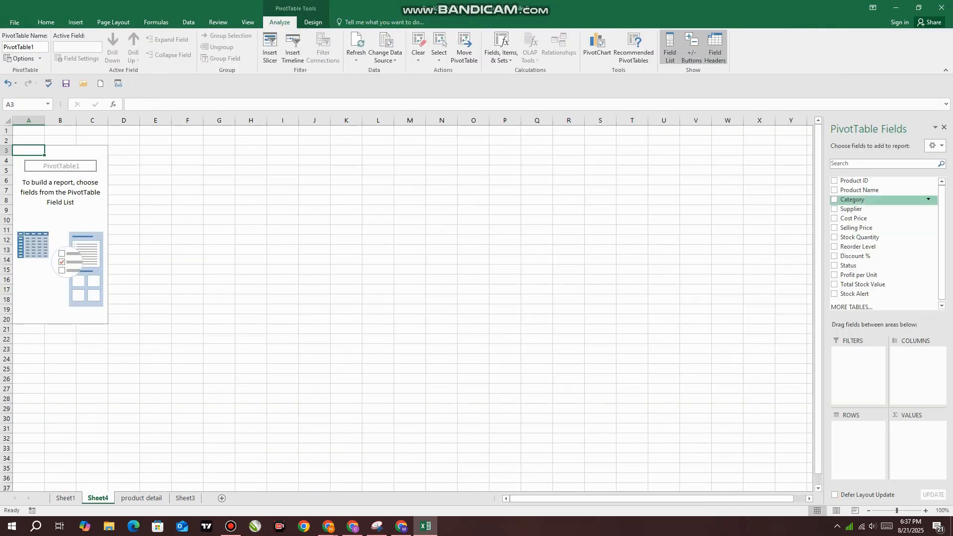
Create a second PivotTable that uses the Data Model so that multiple tables can be analysed
scroll(407, 307, "down", 2)
scroll(407, 307, "up", 2)
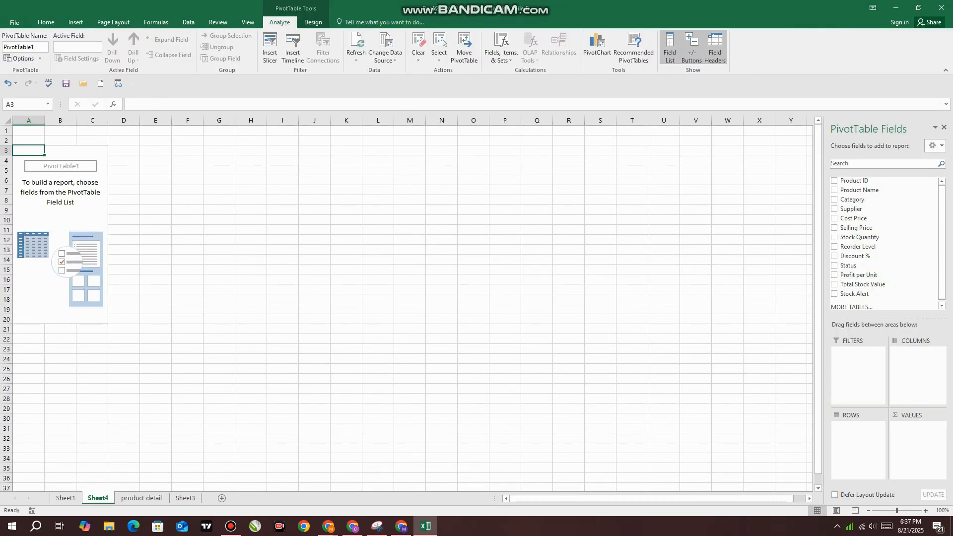
left_click(851, 307)
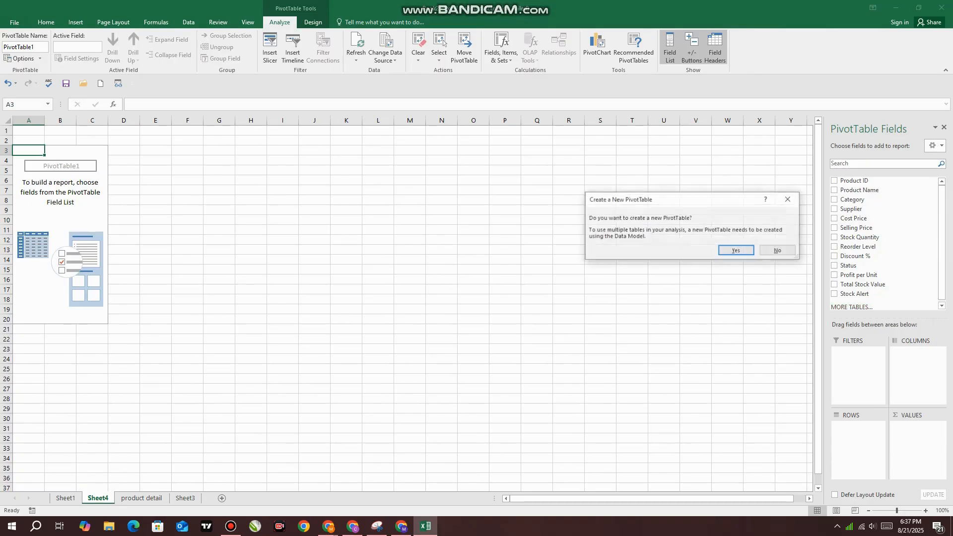
key("Return")
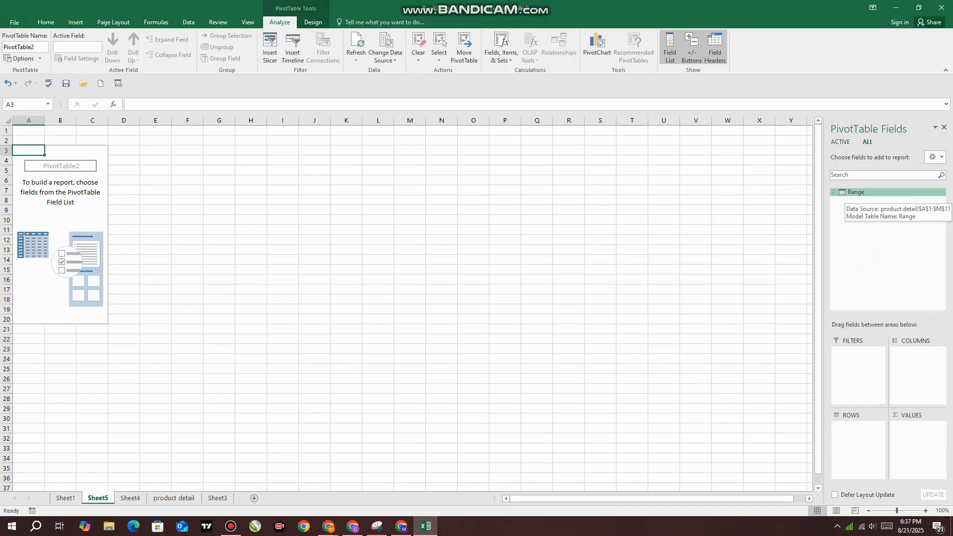
Add the Product ID, Product Name, Supplier and Cost Price fields from Range to the new PivotTable
left_click(854, 192)
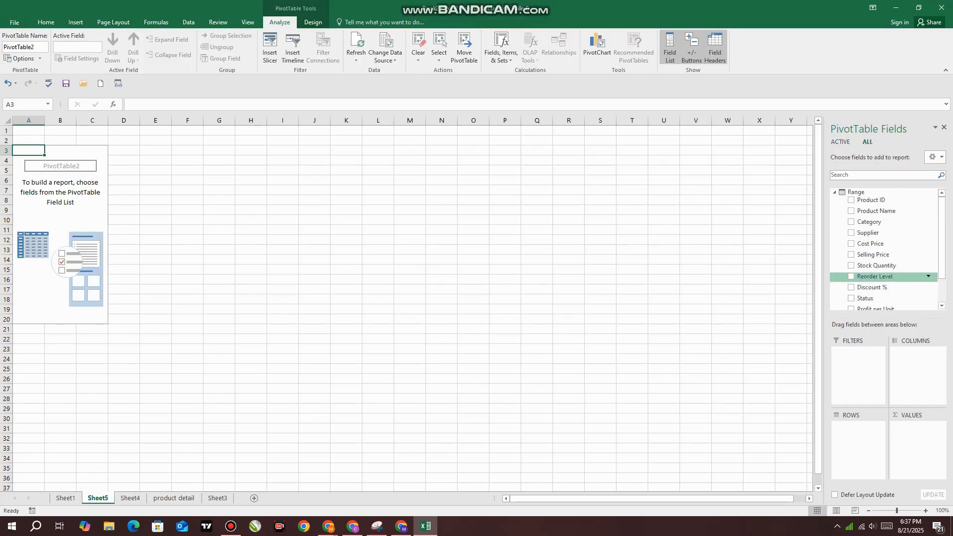
left_click(851, 200)
left_click(851, 210)
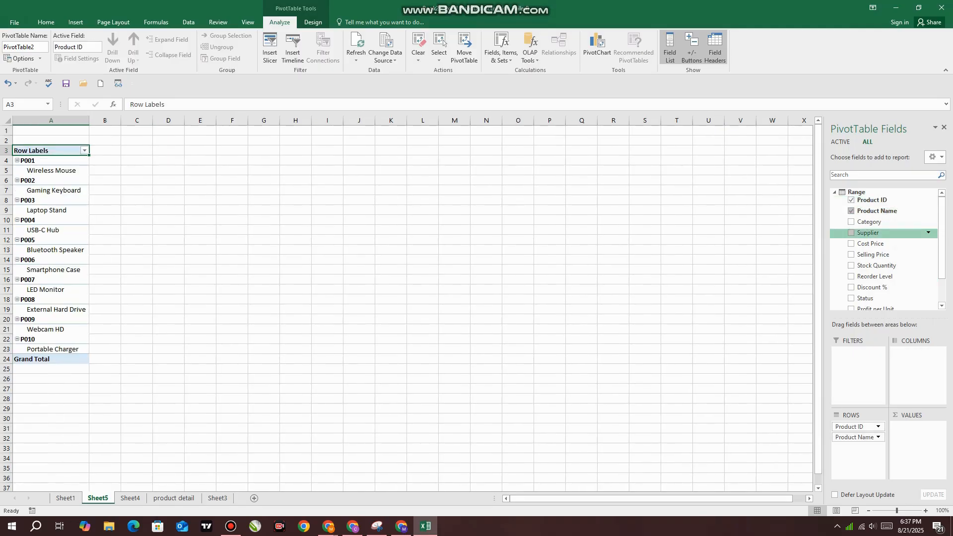
left_click(851, 232)
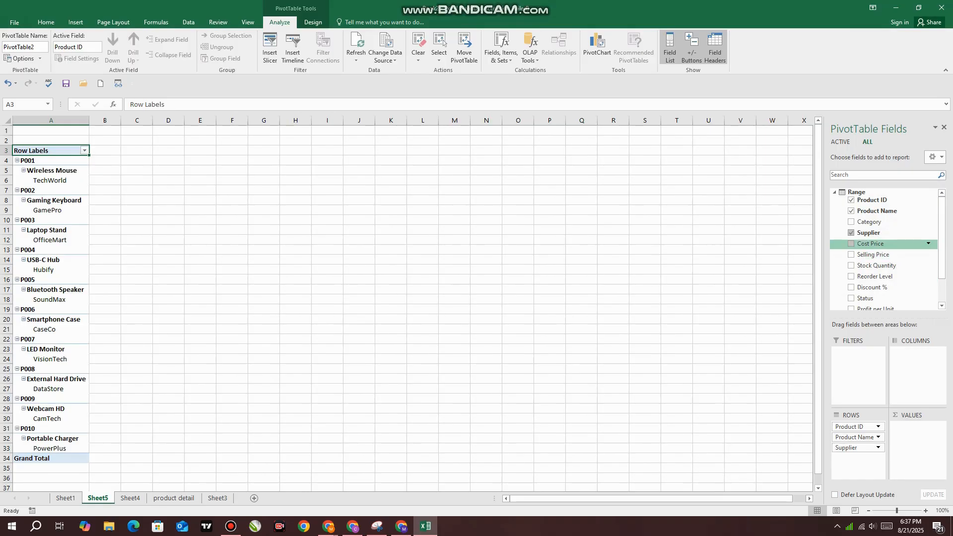
left_click(851, 244)
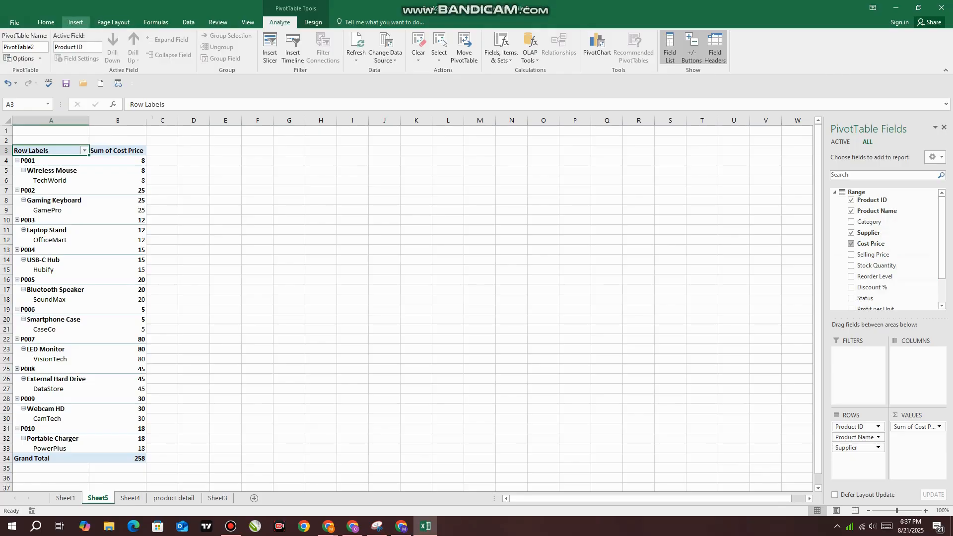
Insert a 2-D clustered column chart of the PivotTable and enlarge it beside the data until its category labels no longer overlap
left_click(75, 22)
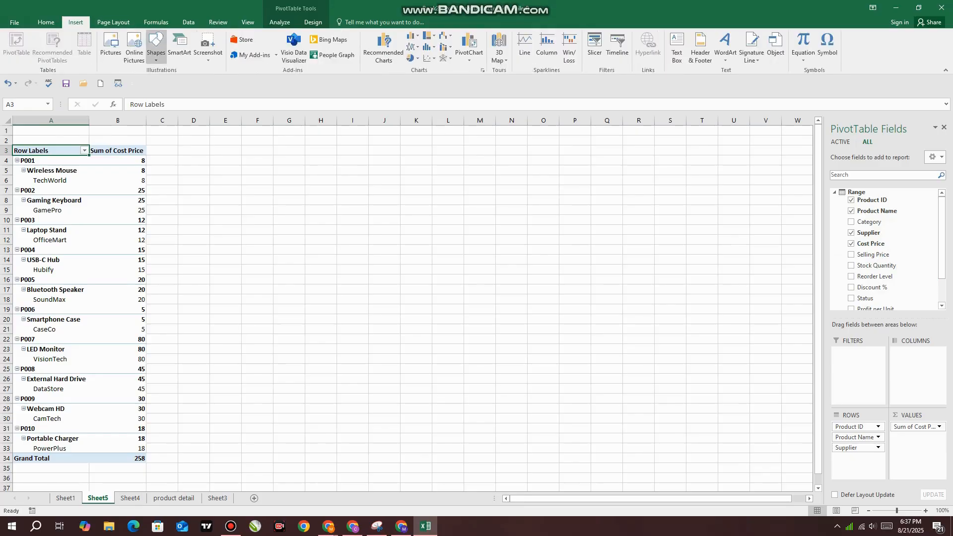
left_click(412, 36)
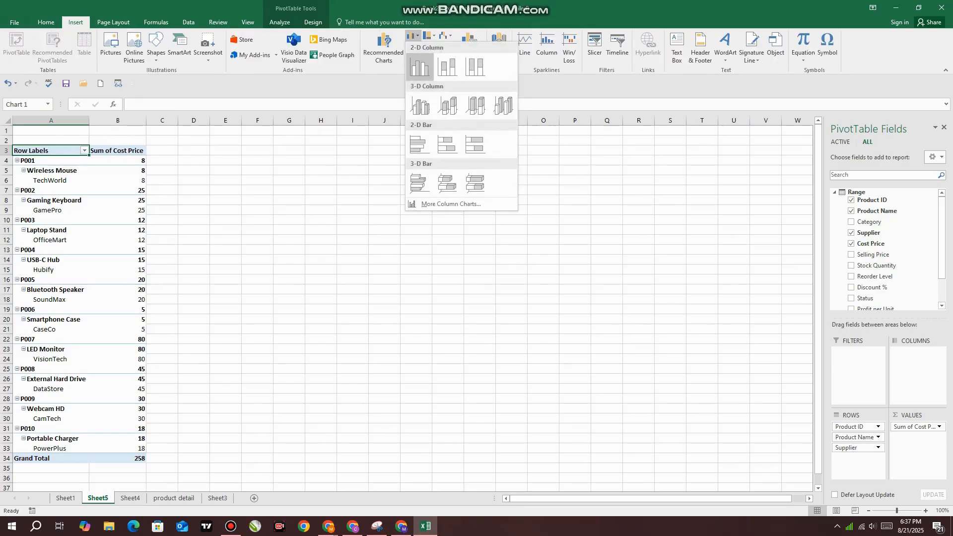
left_click(420, 63)
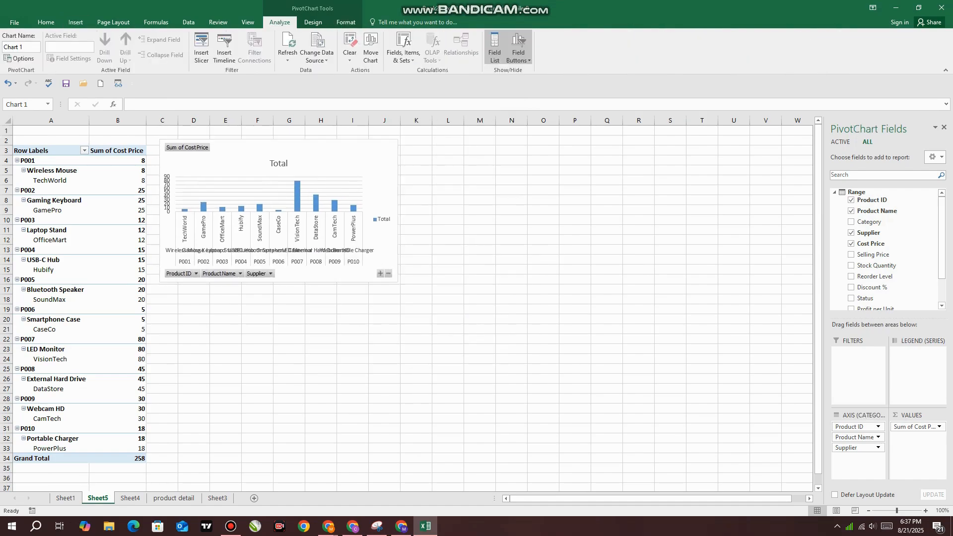
left_click_drag(389, 282, 491, 307)
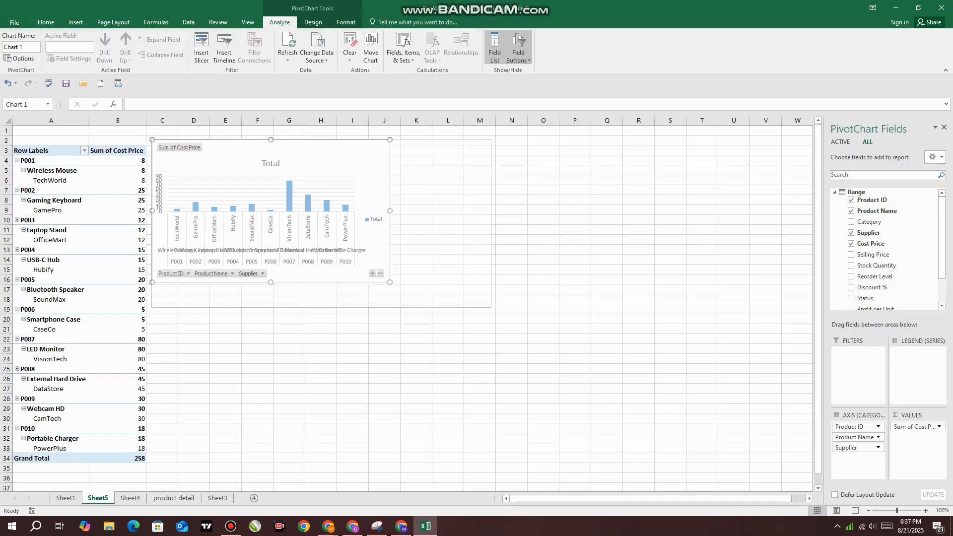
left_click_drag(490, 223, 520, 223)
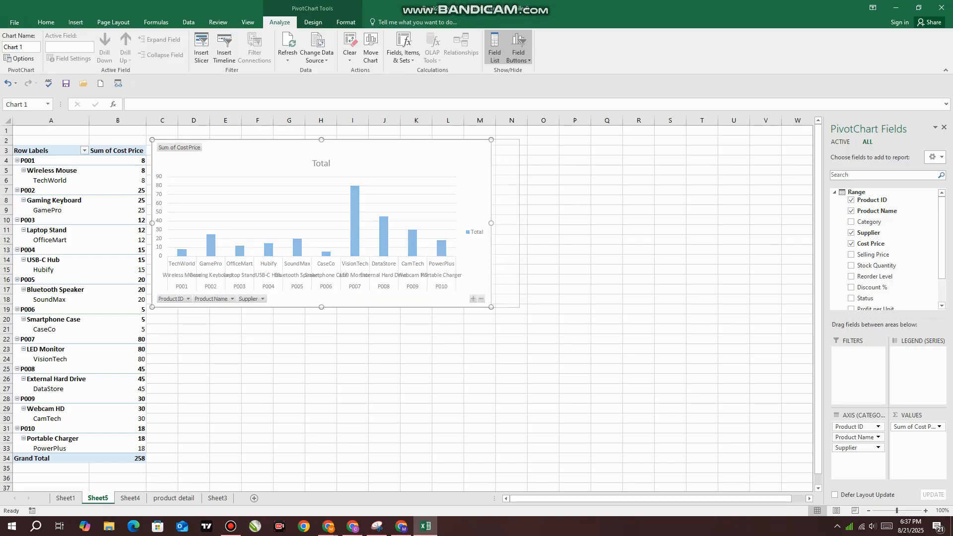
left_click_drag(496, 174, 495, 184)
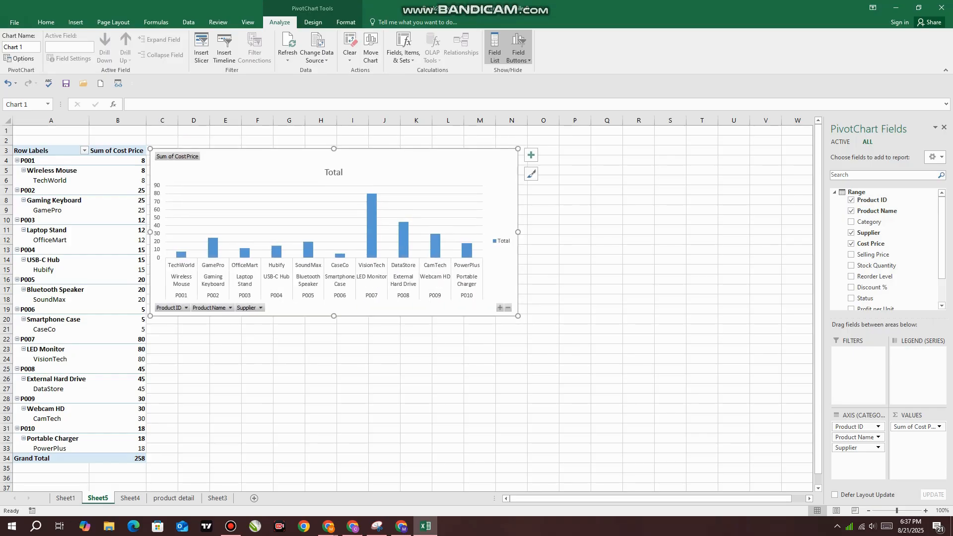
Add the Stock Quantity and Reorder Level fields to the pivot chart and move the chart clear of the PivotTable columns
left_click(851, 266)
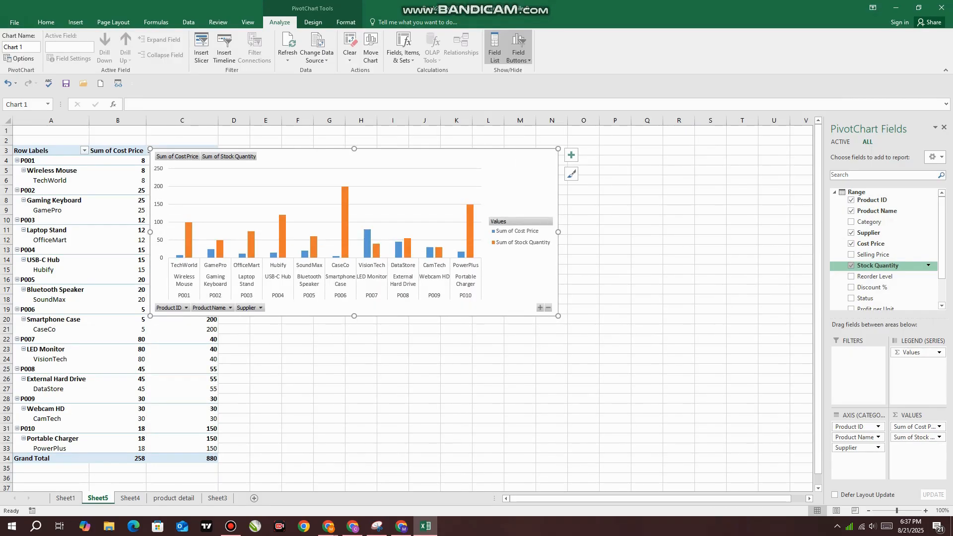
left_click_drag(521, 185, 623, 185)
left_click(851, 276)
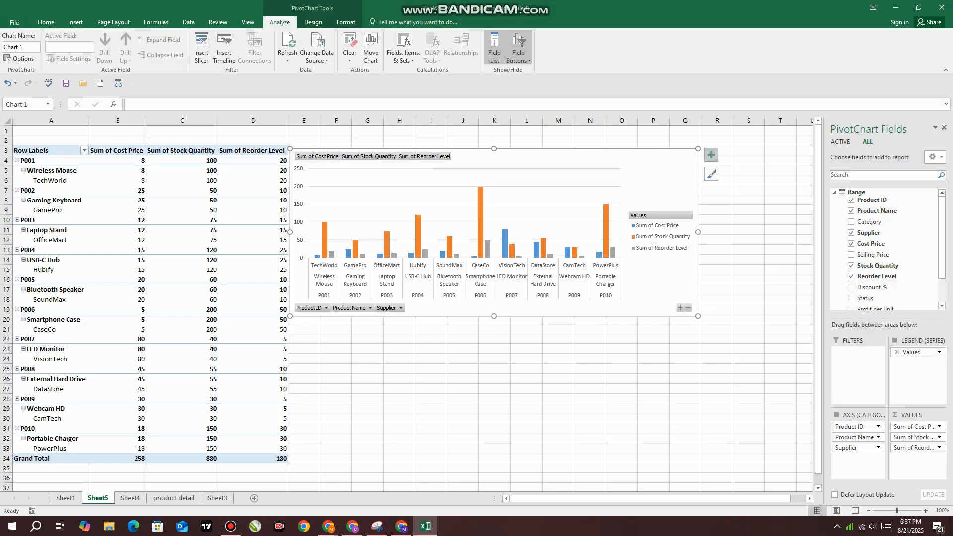
Add axis titles, a chart title and a data table to the pivot chart
left_click(712, 155)
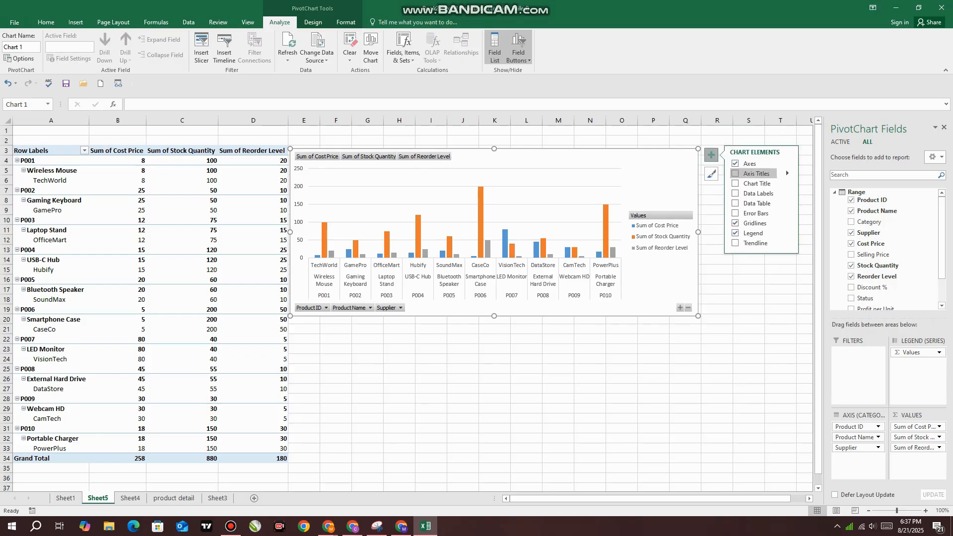
left_click(736, 173)
left_click(736, 183)
left_click(735, 203)
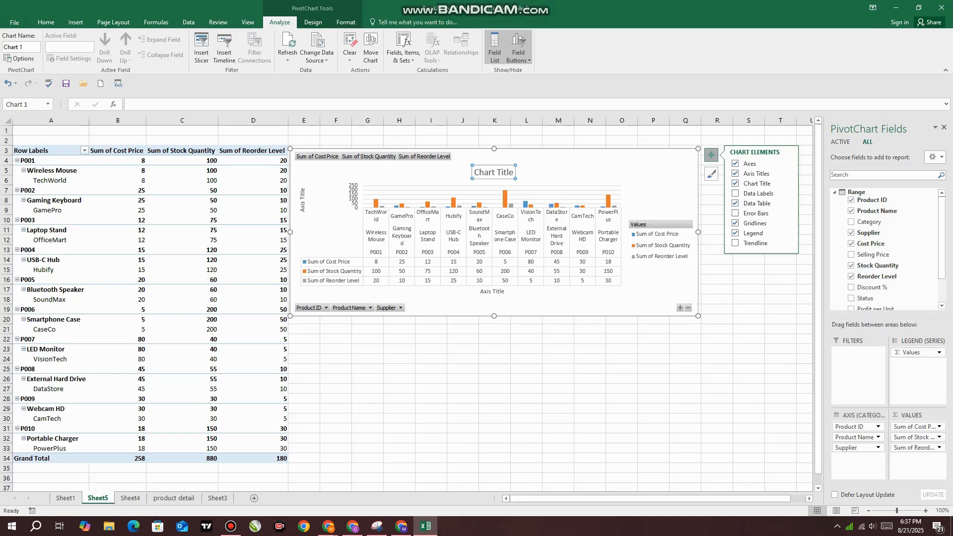
Apply the dark gradient style to the pivot chart and shift the chart slightly away from the PivotTable
left_click(712, 174)
scroll(778, 273, "down", 2)
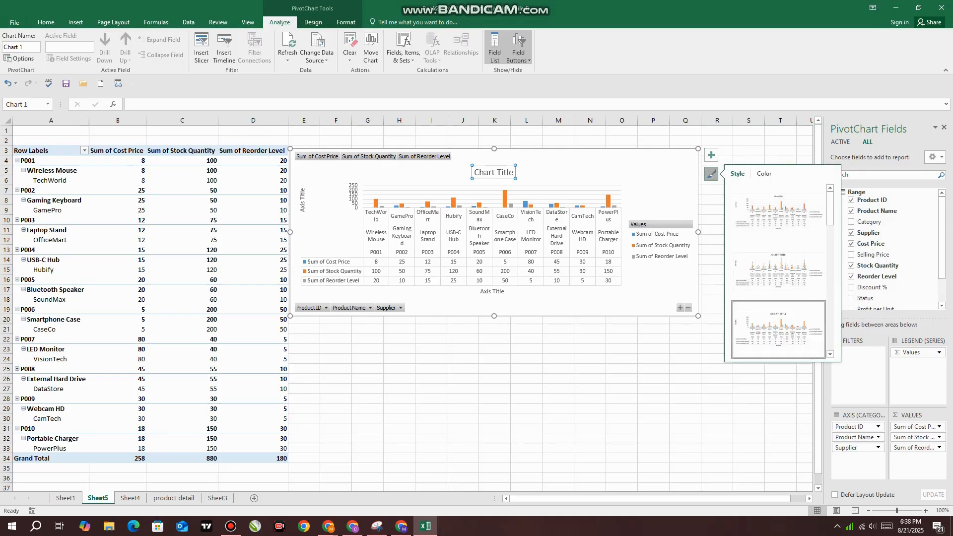
left_click(778, 271)
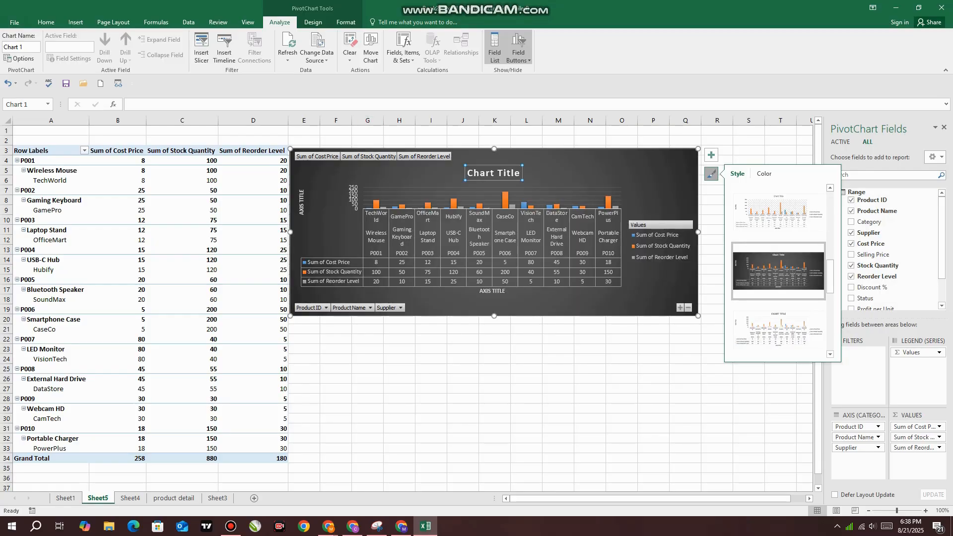
left_click(685, 358)
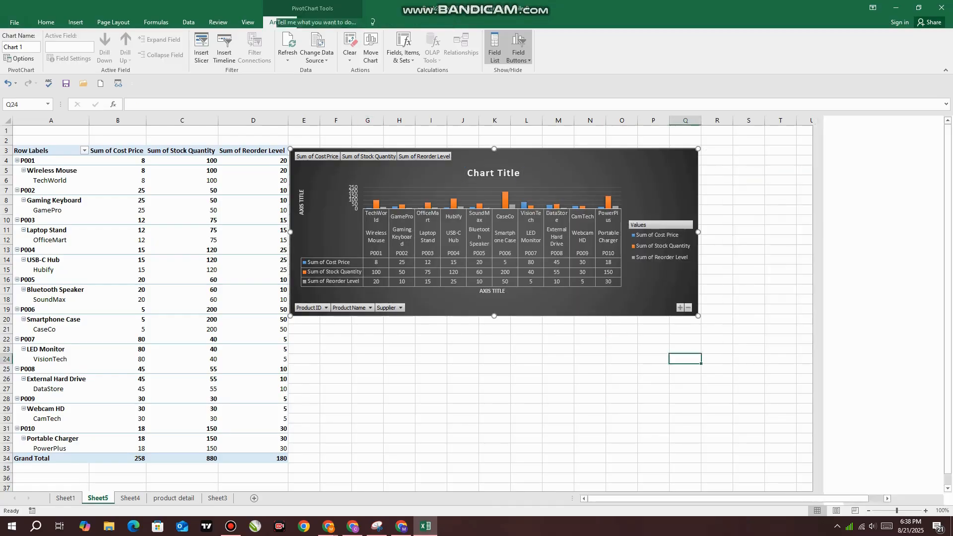
left_click(658, 290)
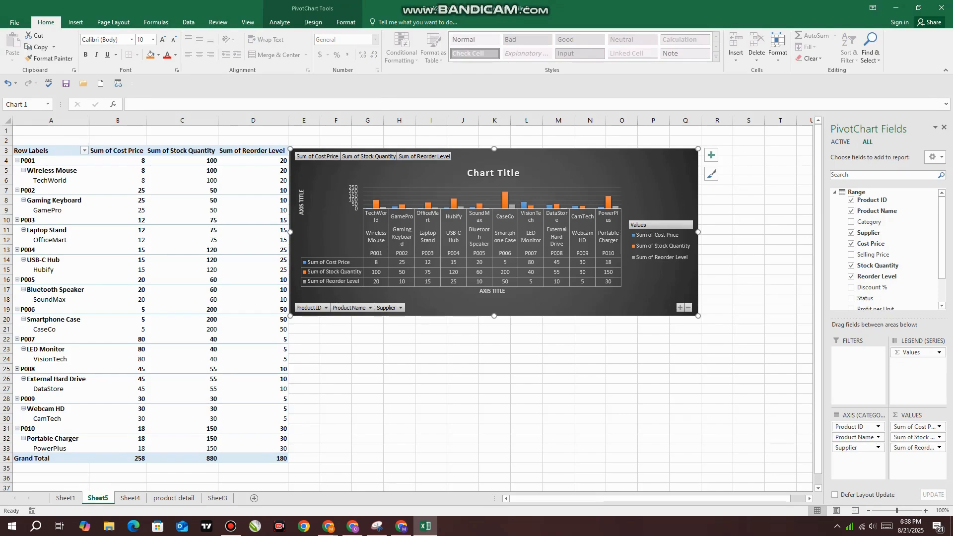
left_click_drag(658, 290, 663, 288)
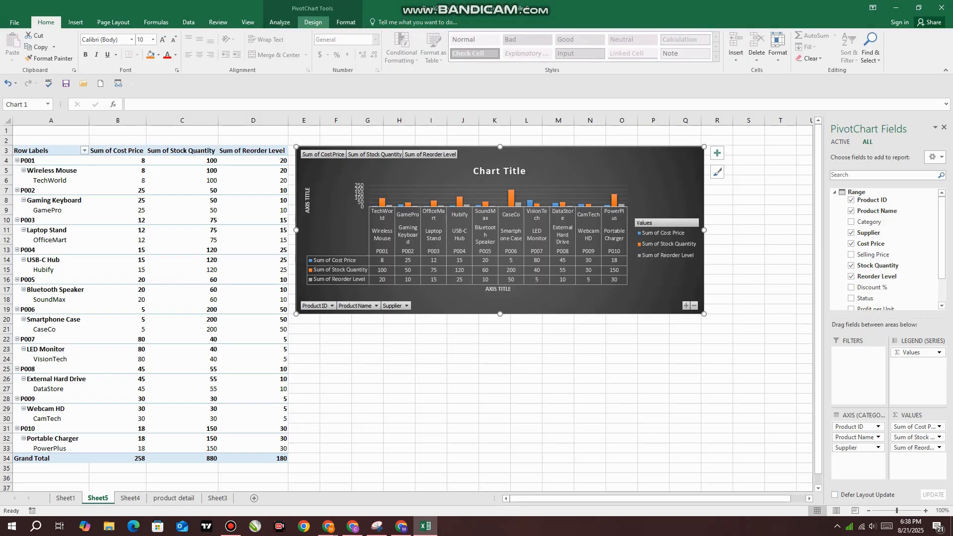
Apply the light chart style with an uppercase title and vertical data labels (second style) to the pivot chart
left_click(313, 21)
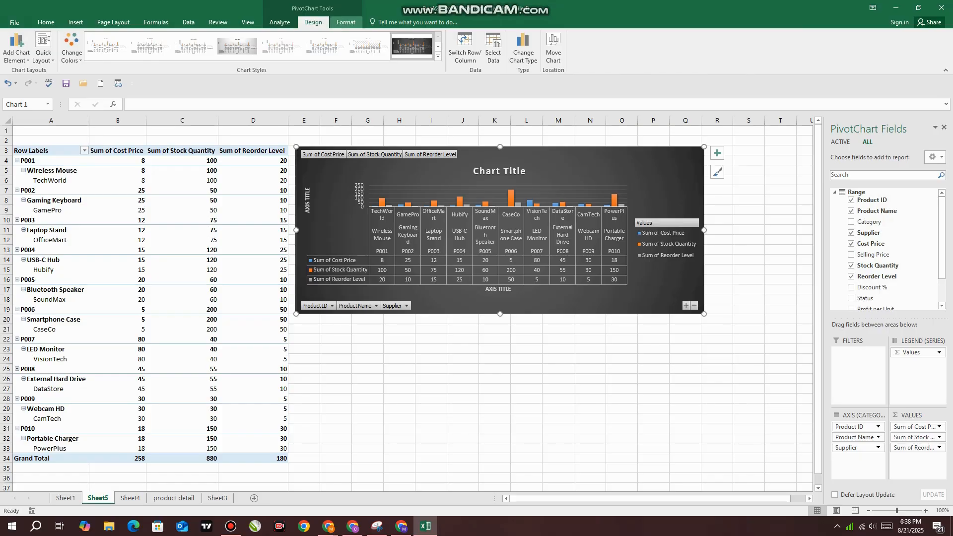
left_click(346, 22)
left_click(312, 22)
left_click(281, 46)
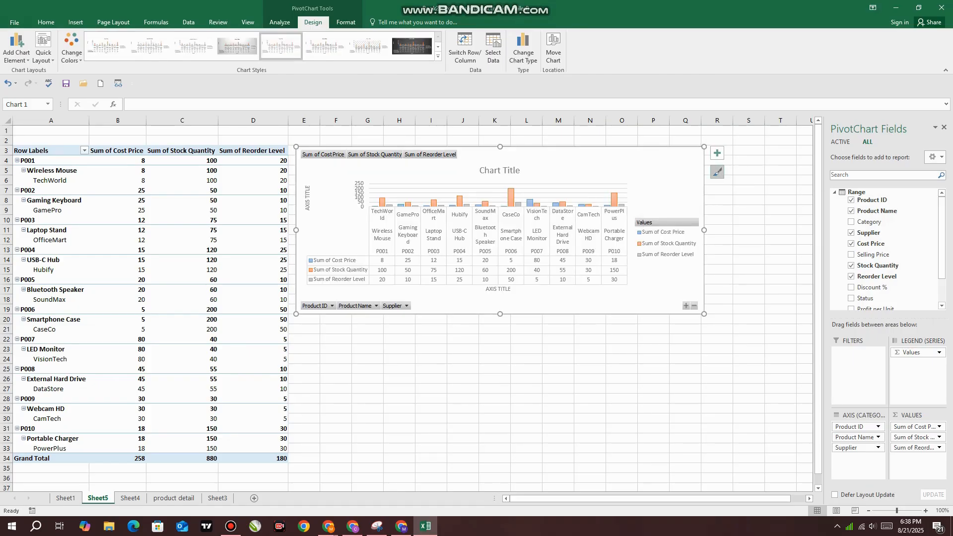
left_click(716, 172)
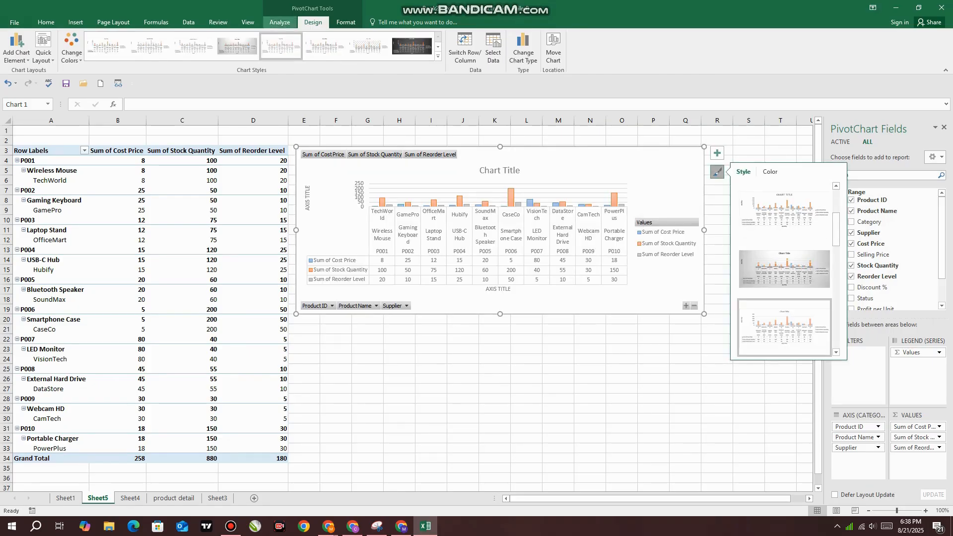
left_click(149, 46)
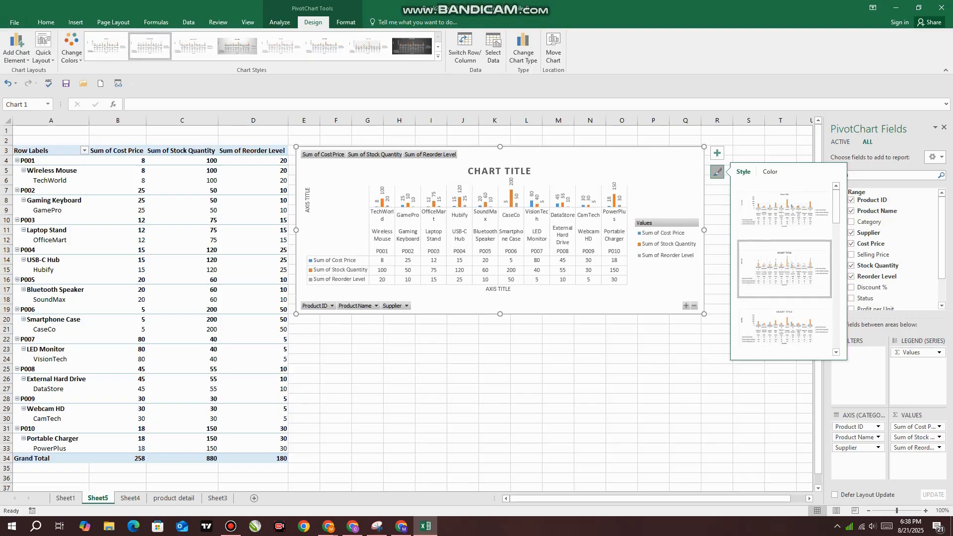
left_click(437, 56)
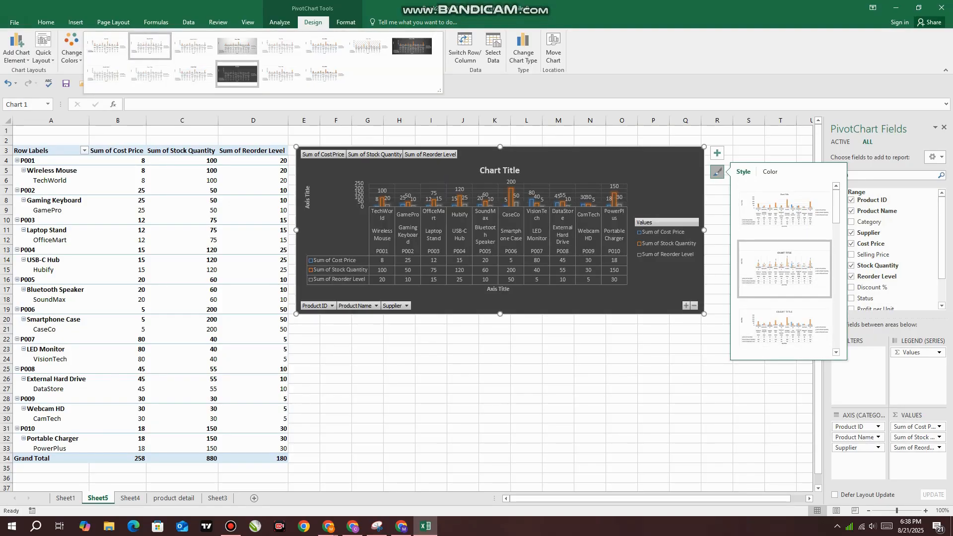
left_click(150, 46)
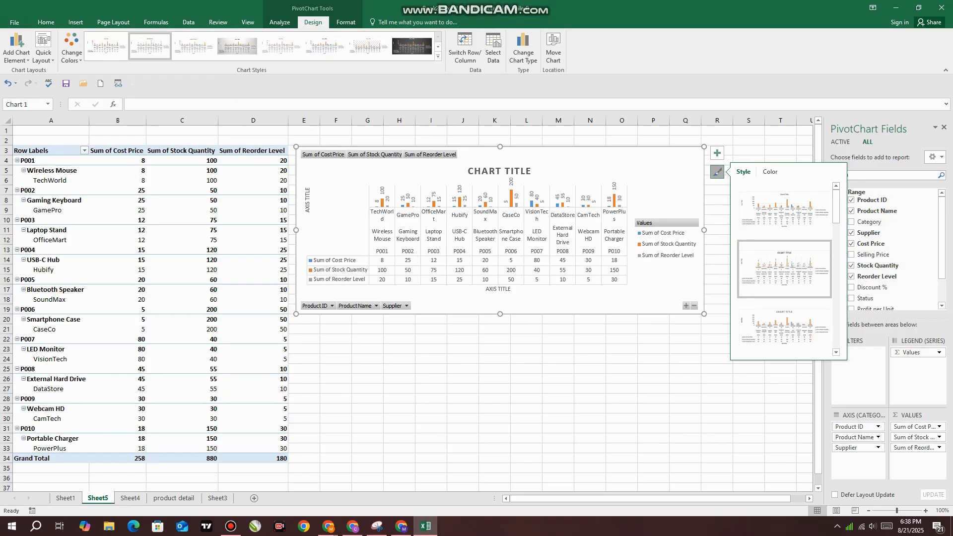
Recolour the pivot chart's series with the colourful orange, yellow and green palette
left_click(71, 47)
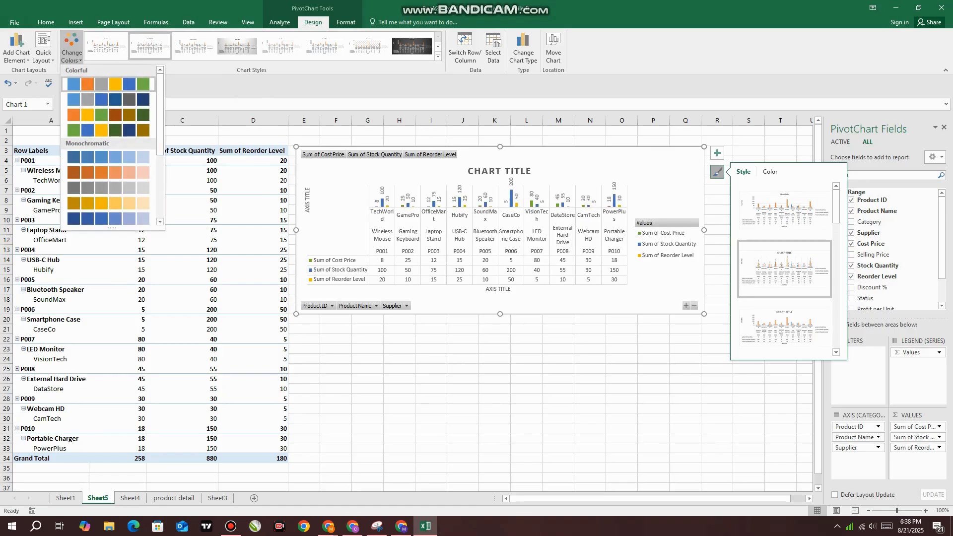
left_click(108, 173)
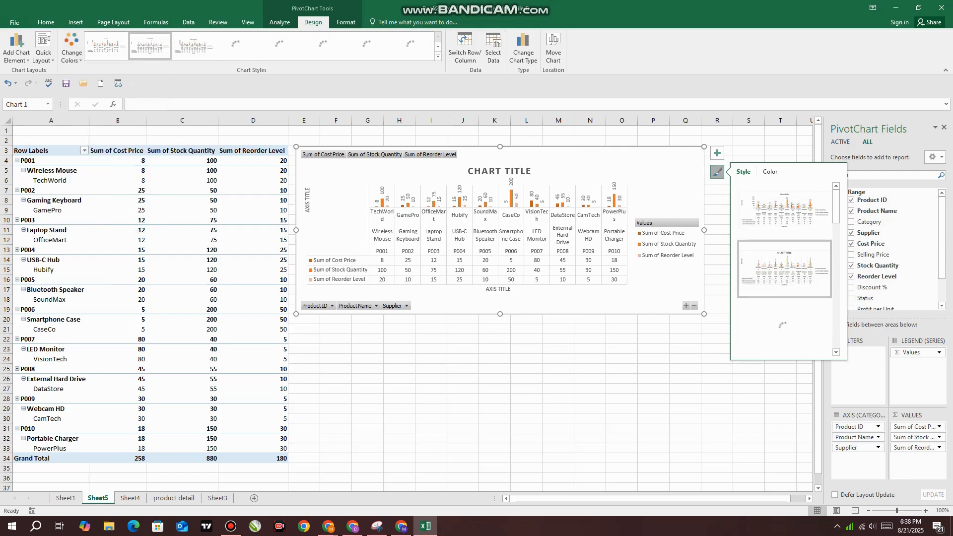
left_click(72, 47)
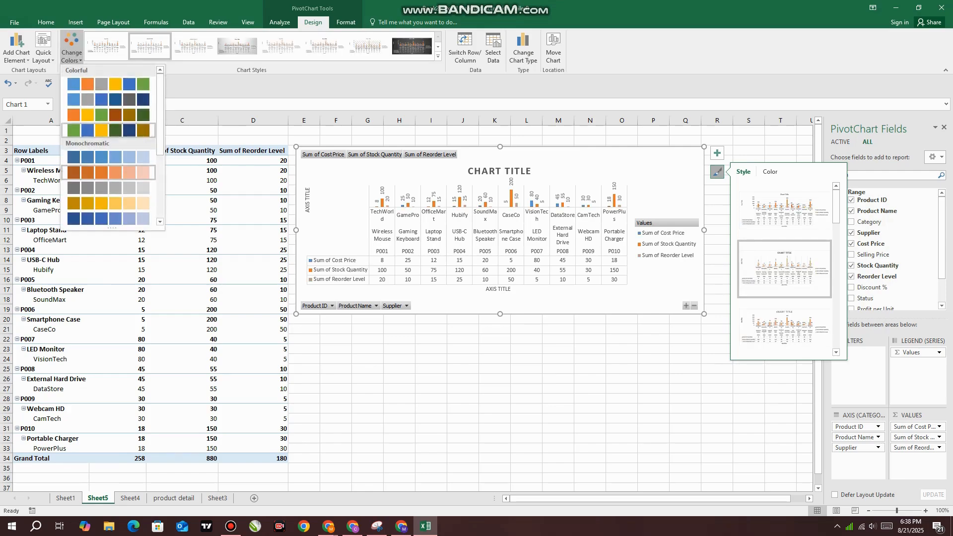
left_click(99, 130)
left_click(43, 47)
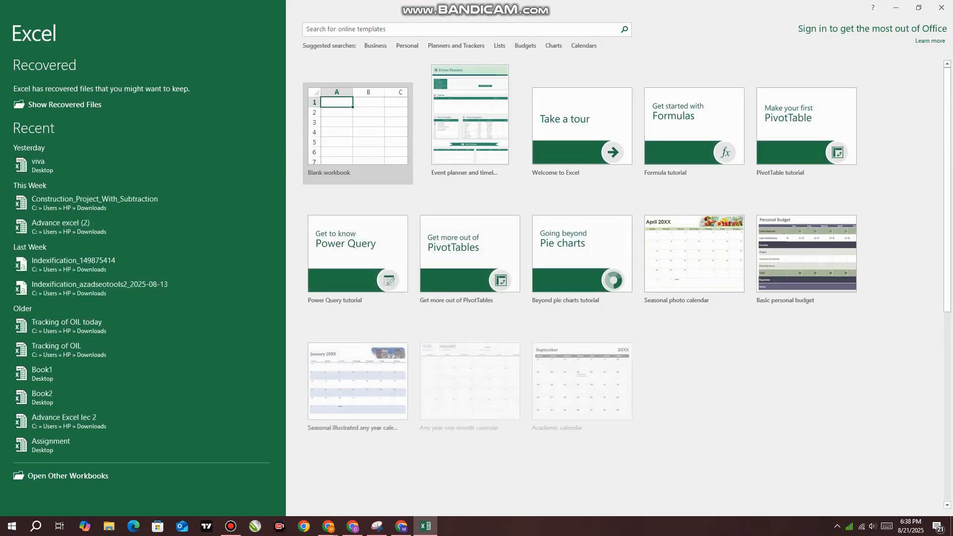
Start a blank workbook and dismiss the activation wizard
key("Return")
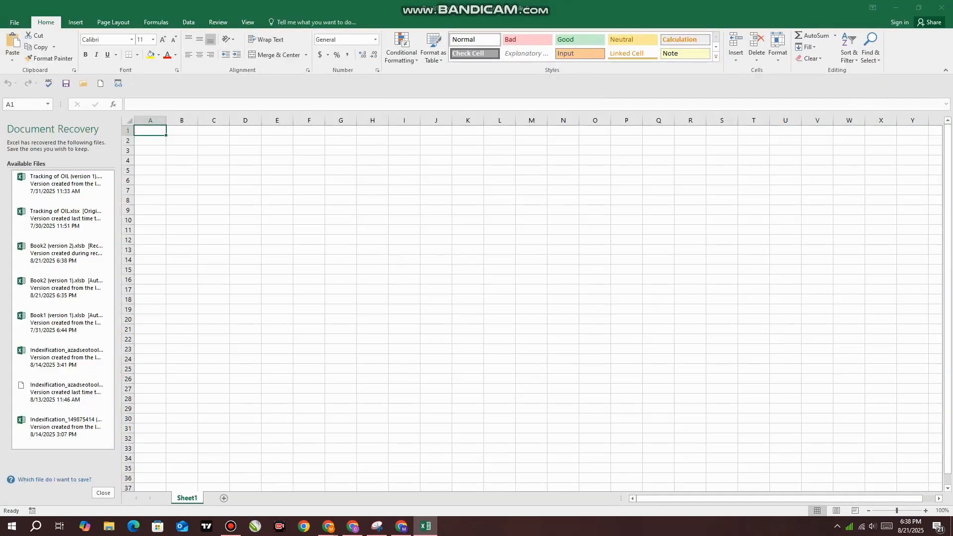
left_click(575, 360)
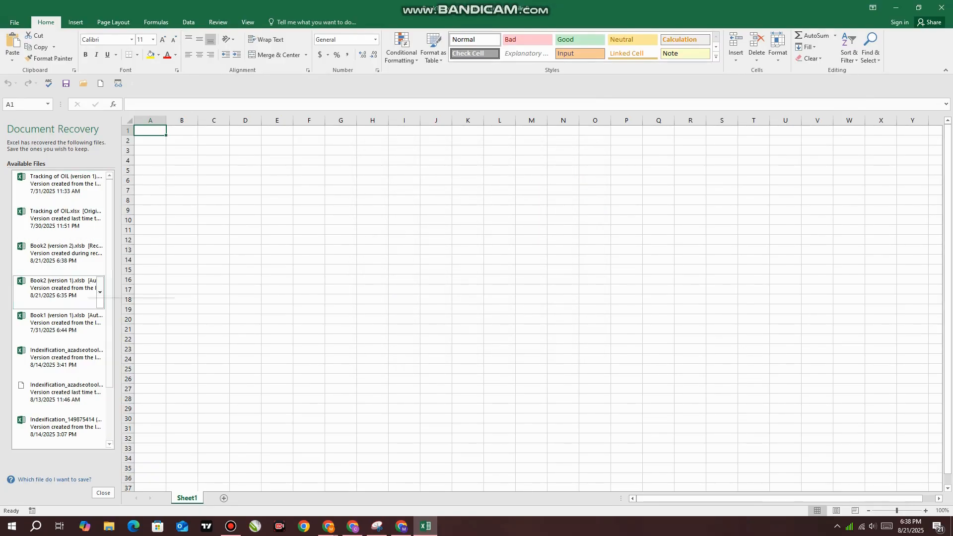
left_click(75, 198)
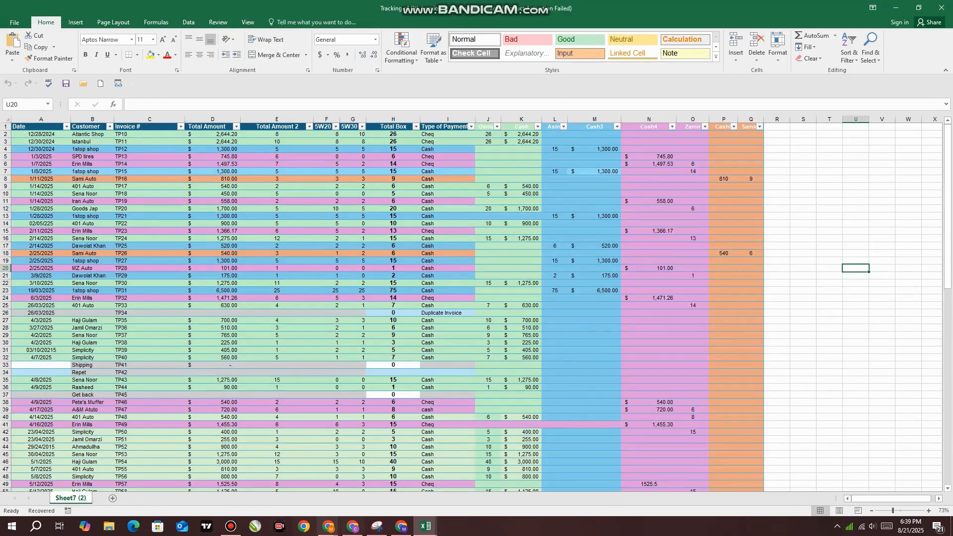
left_click(425, 526)
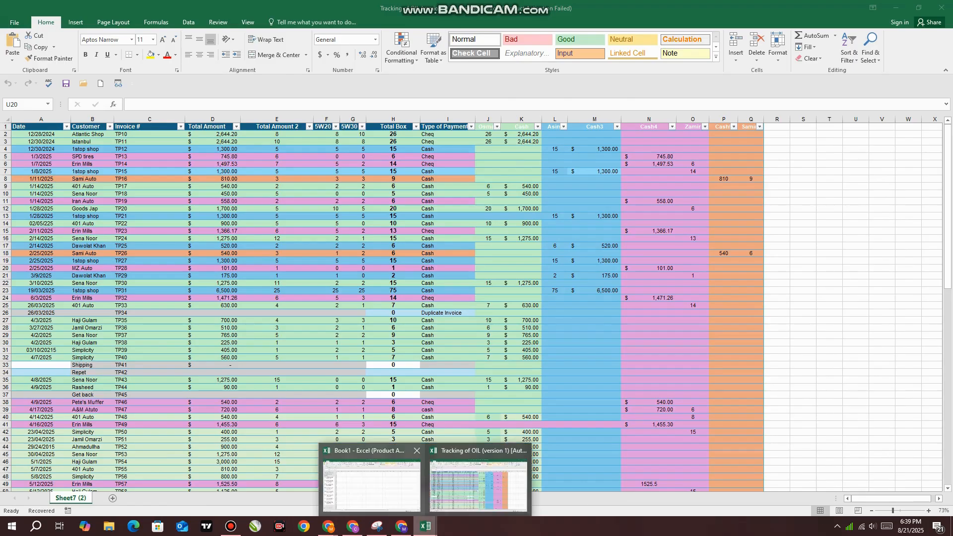
left_click(373, 478)
scroll(61, 421, "down", 3)
scroll(59, 397, "down", 3)
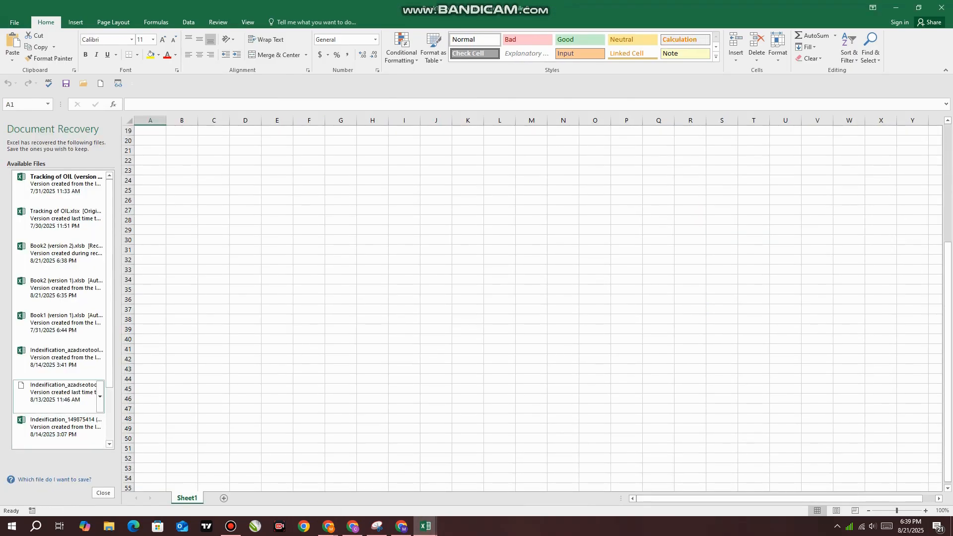
left_click_drag(110, 342, 109, 369)
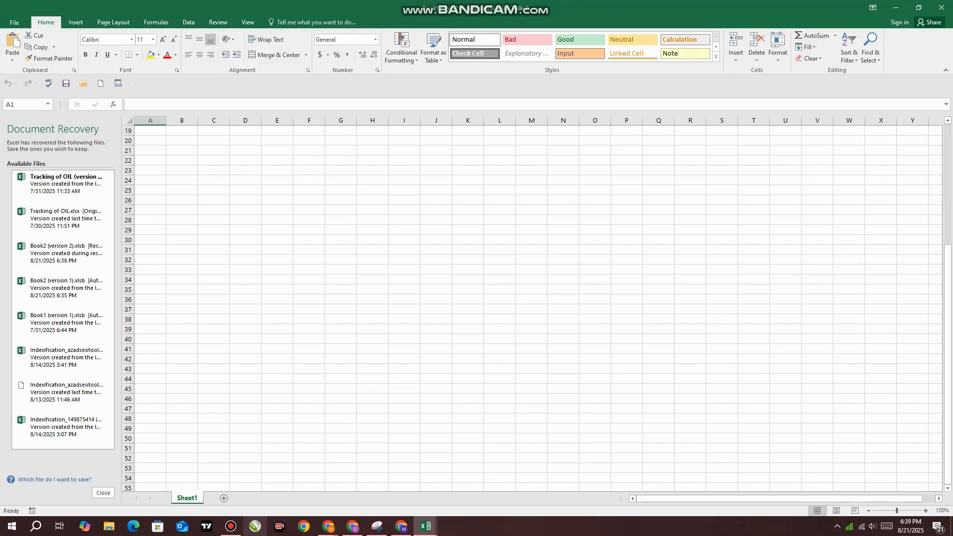
Switch to the ChatGPT e-commerce conversation in Chrome and review the table attributes and the Products Table with its formulas
mouse_move(327, 526)
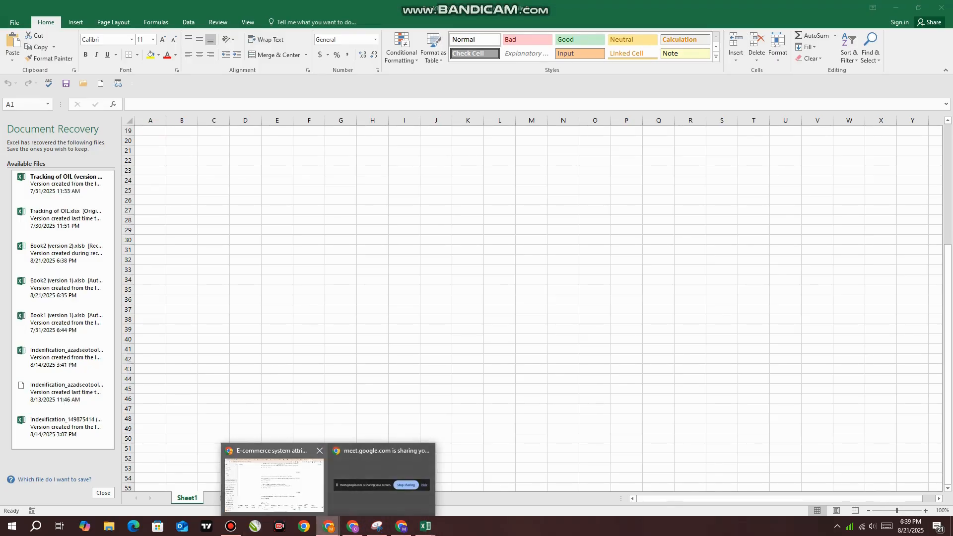
left_click(274, 479)
scroll(541, 268, "up", 20)
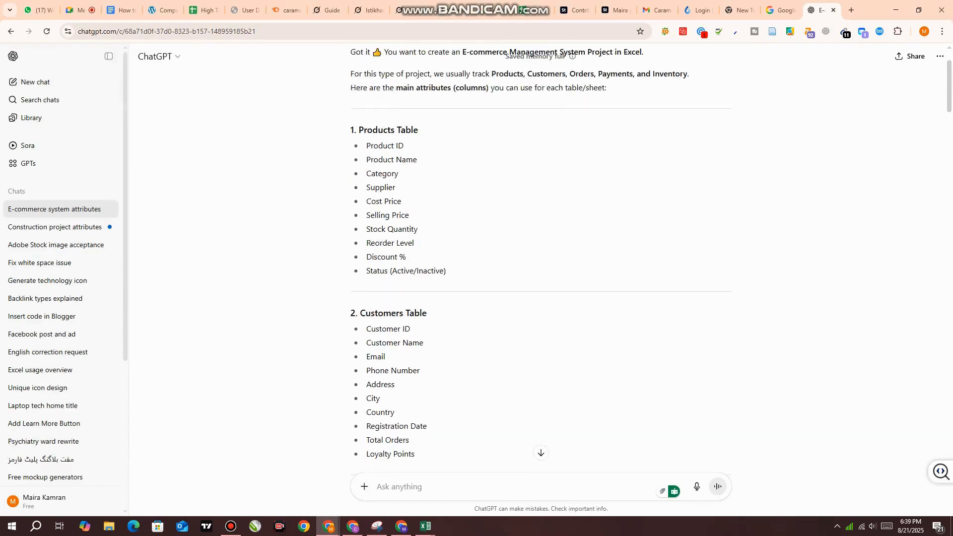
scroll(541, 268, "down", 20)
scroll(541, 268, "down", 15)
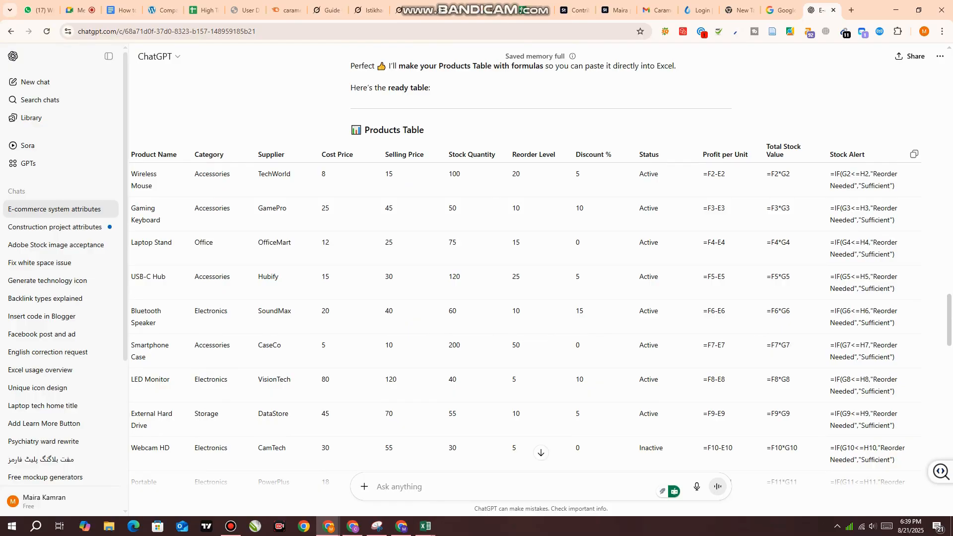
left_click_drag(130, 153, 299, 246)
left_click_drag(298, 381, 75, 149)
left_click(208, 94)
left_click_drag(345, 153, 896, 247)
scroll(872, 448, "down", 5)
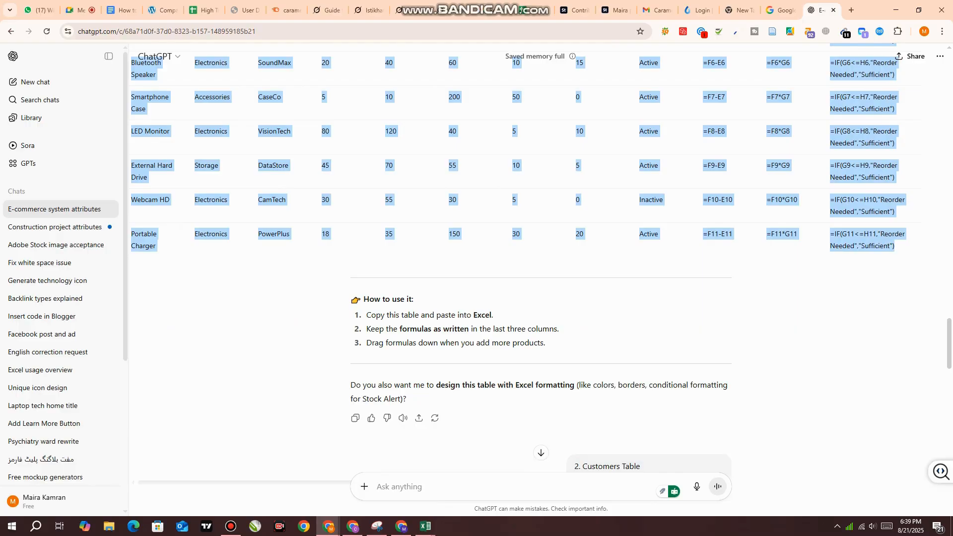
Switch back to Excel, close the Tracking of OIL workbook without saving and open the recovered Book2 (version 2) file
mouse_move(425, 526)
left_click(371, 483)
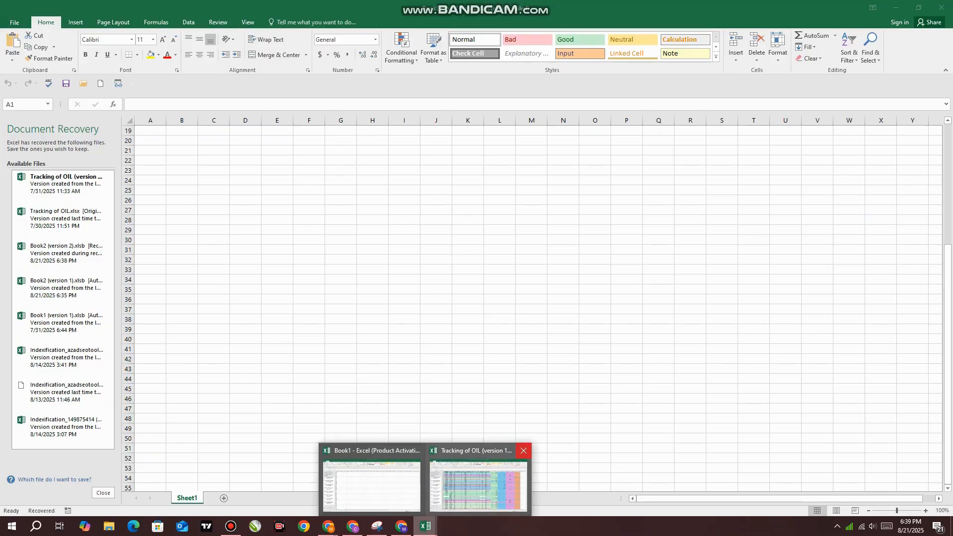
left_click(524, 450)
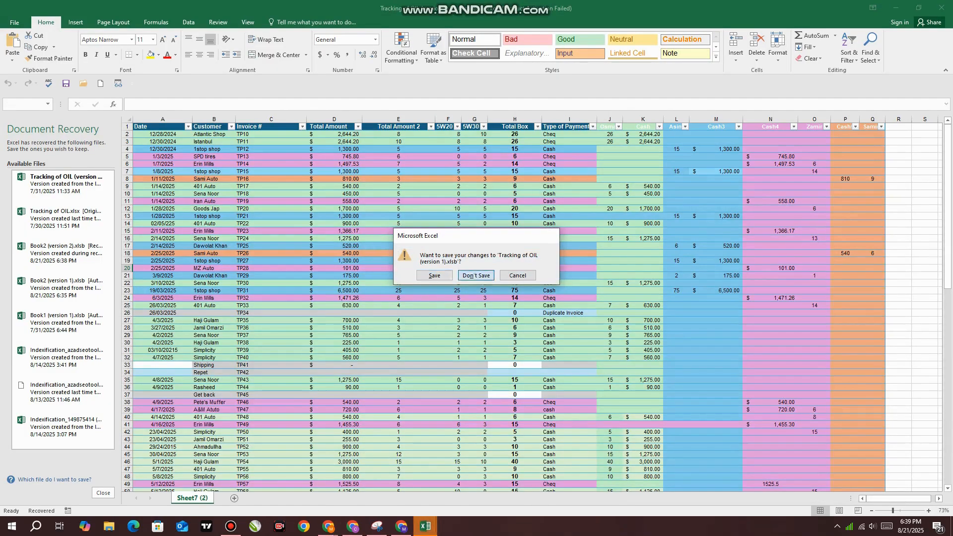
left_click(476, 275)
left_click(45, 184)
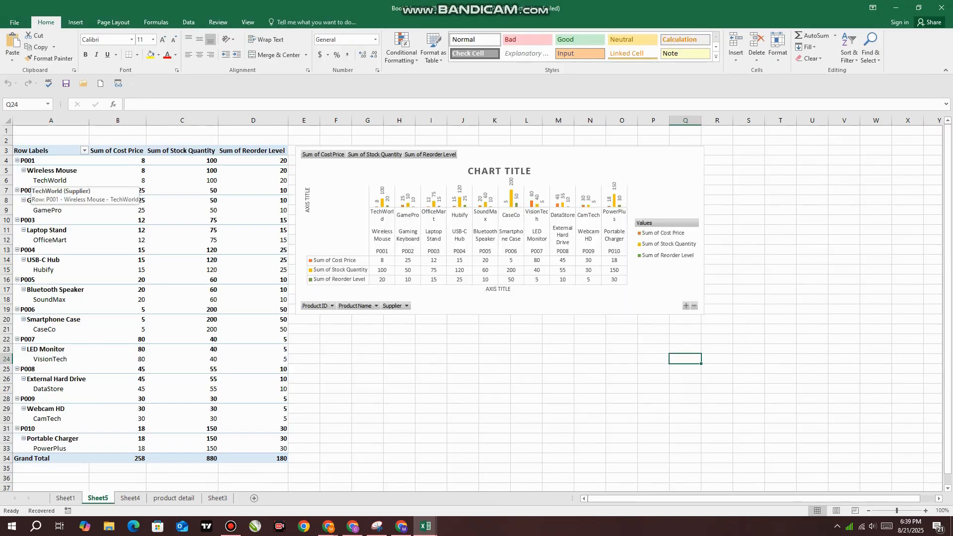
Shift the pivot chart slightly upward and enlarge it to about column R and row 20
left_click_drag(595, 165, 594, 159)
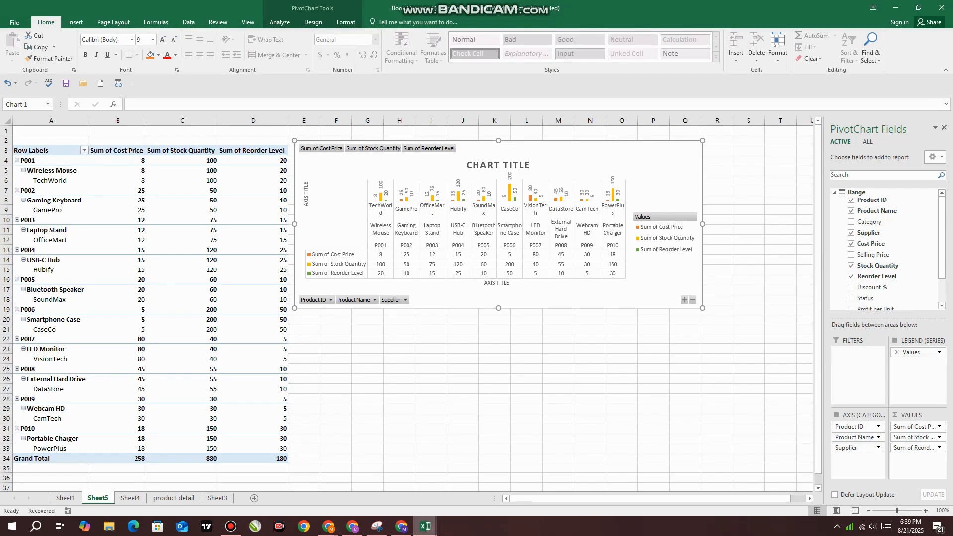
mouse_move(425, 526)
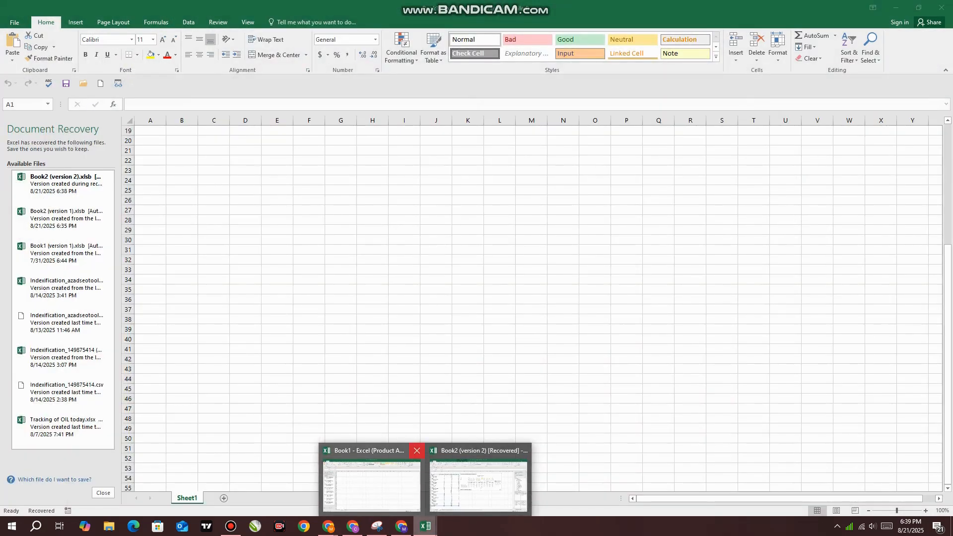
left_click(472, 484)
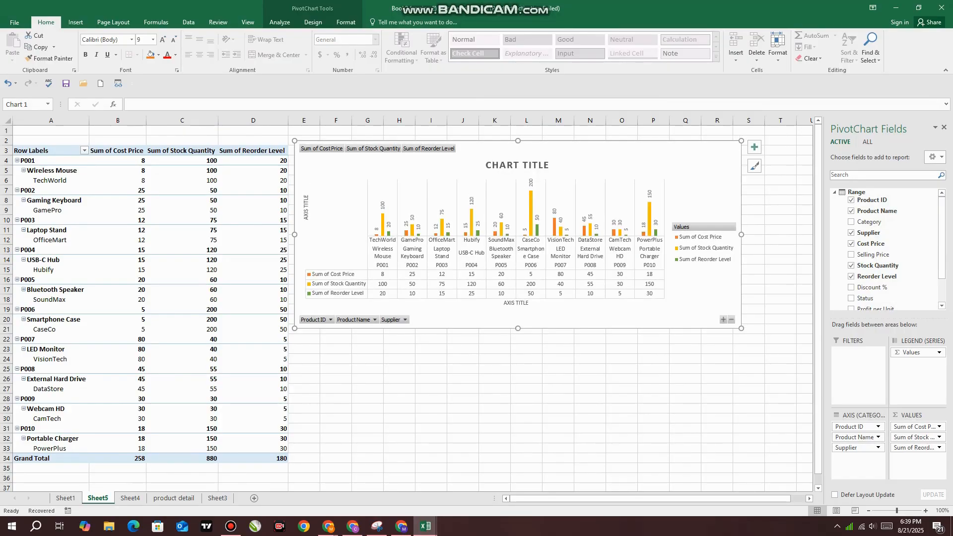
Look through the chart title placement options and the quick layouts for the pivot chart
left_click(313, 22)
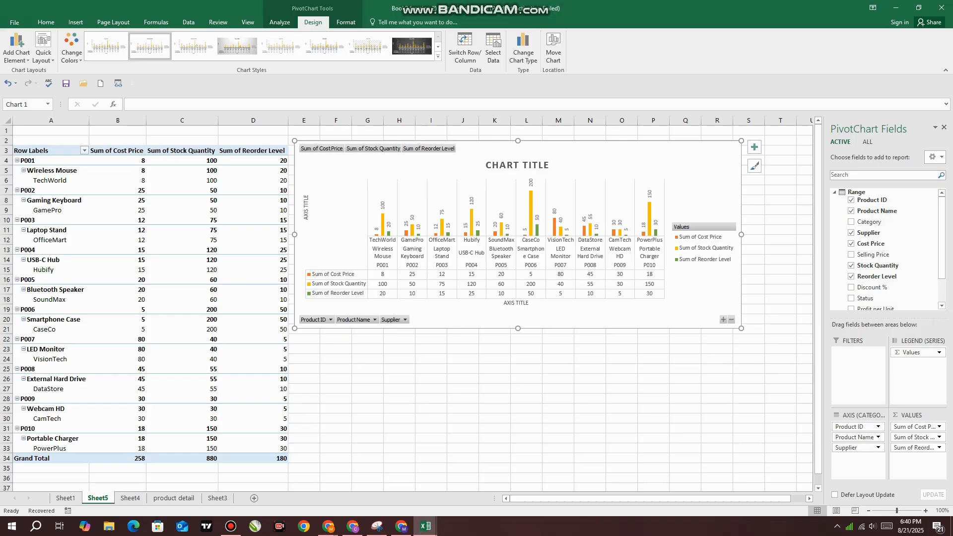
left_click(17, 48)
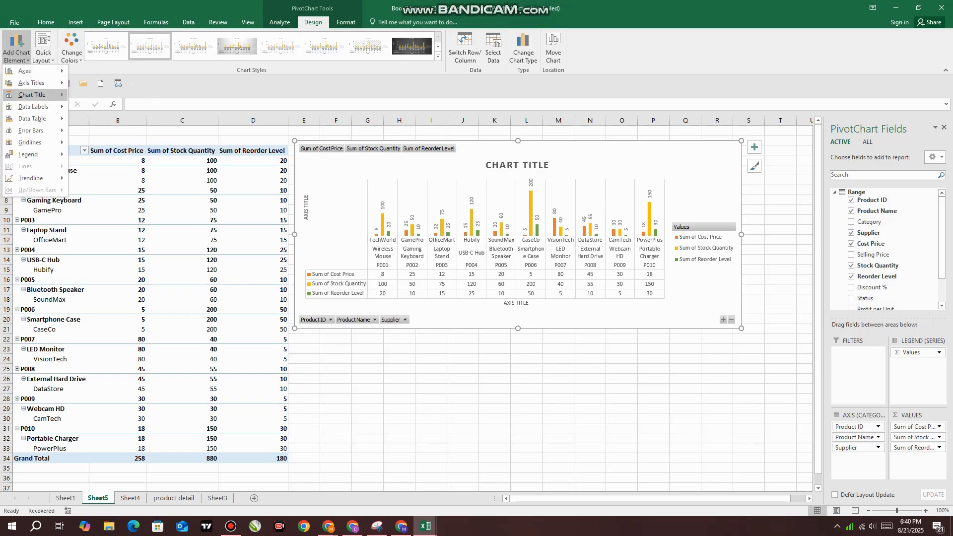
mouse_move(35, 95)
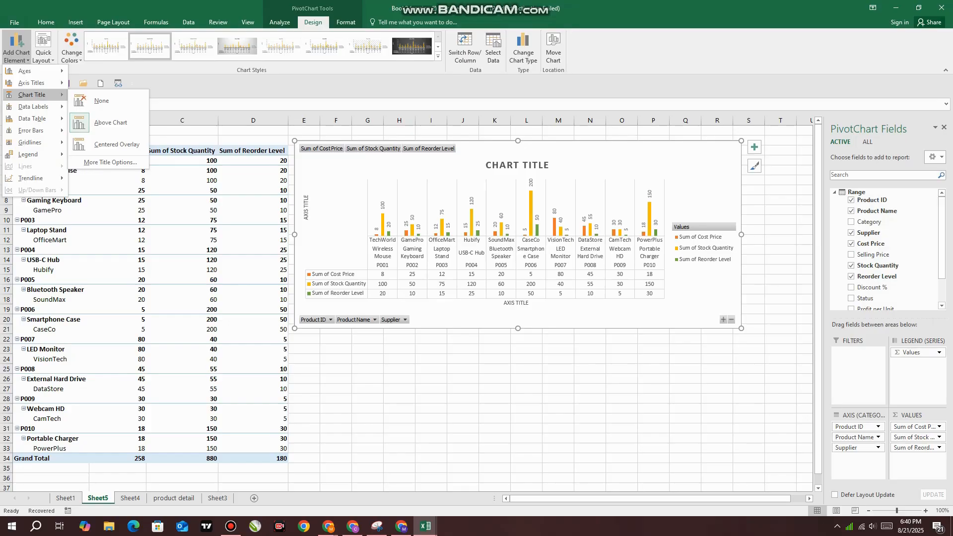
left_click(44, 50)
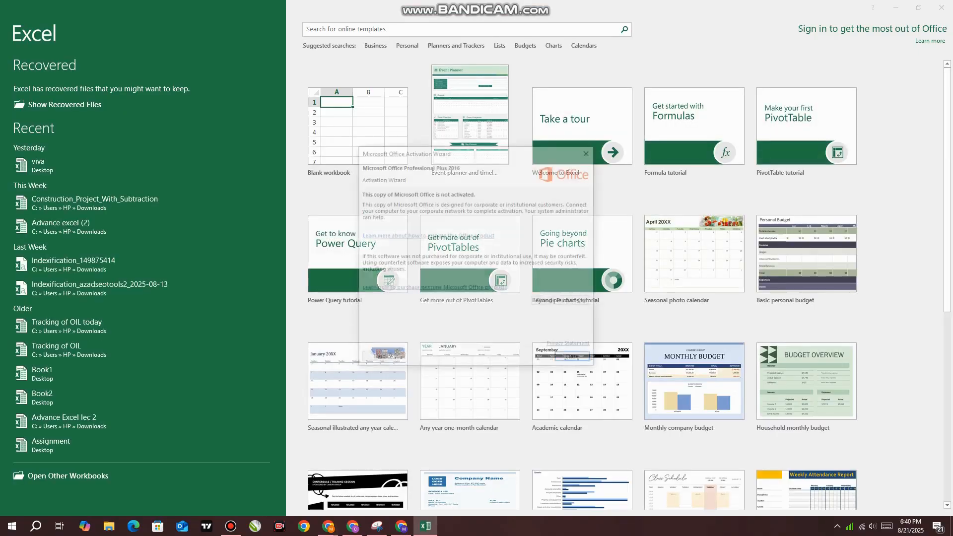
Start a blank workbook and reopen the recovered Book2 workbook containing the pivot chart
left_click(575, 359)
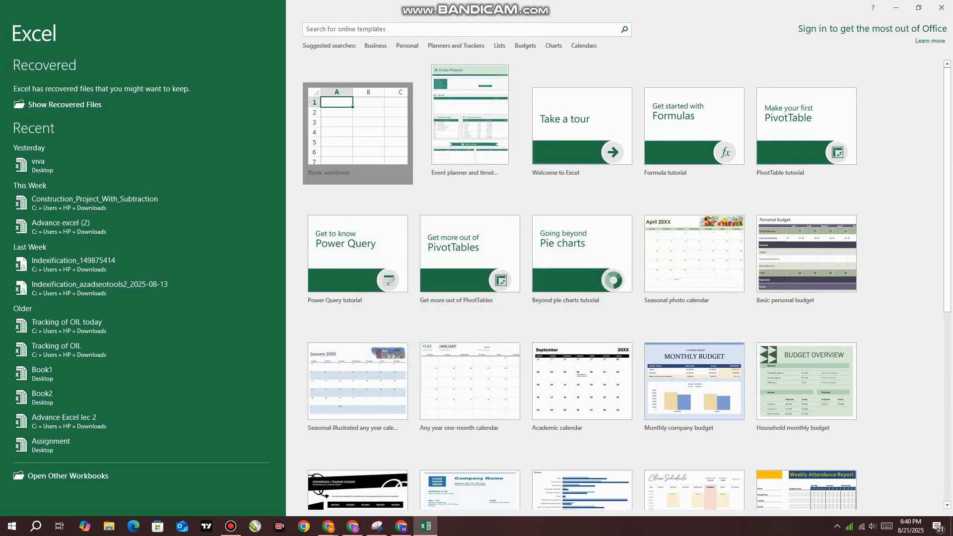
left_click(357, 131)
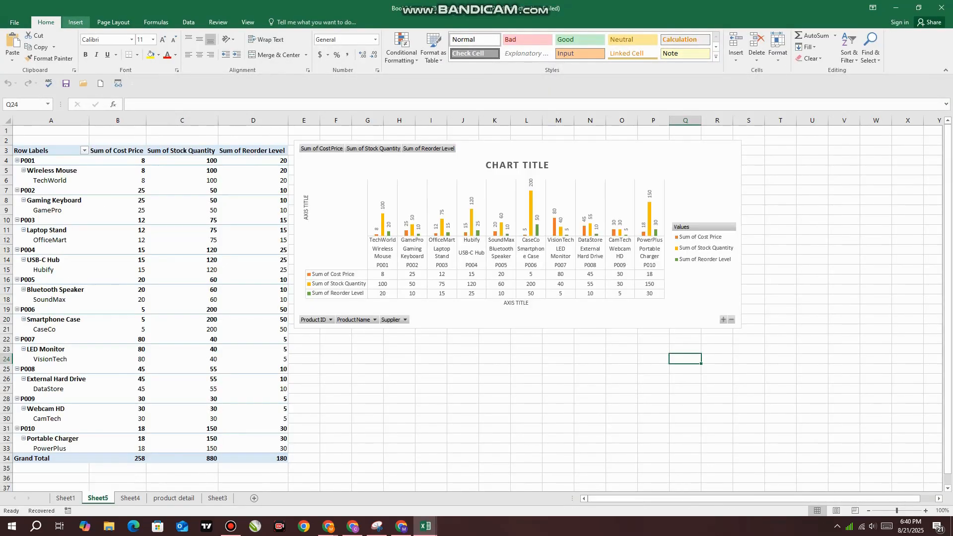
Recolour the pivot chart with the monochromatic gold palette and apply a plainer chart style that shows a numeric value axis
left_click(75, 22)
left_click(437, 196)
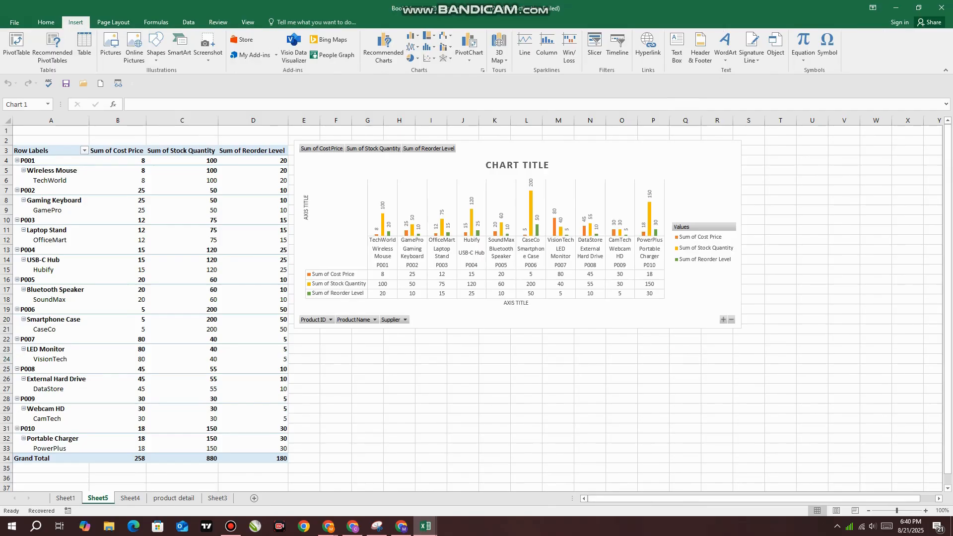
left_click(313, 22)
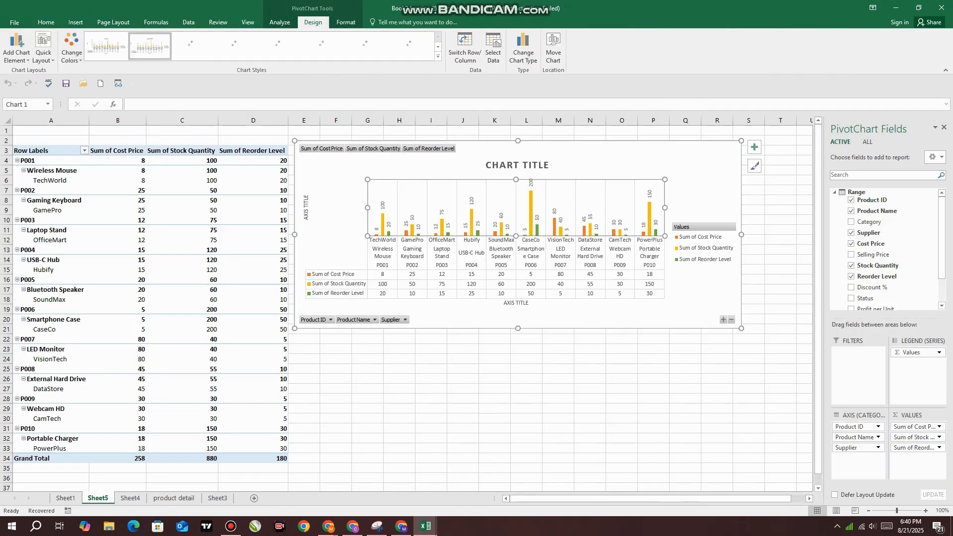
left_click(71, 49)
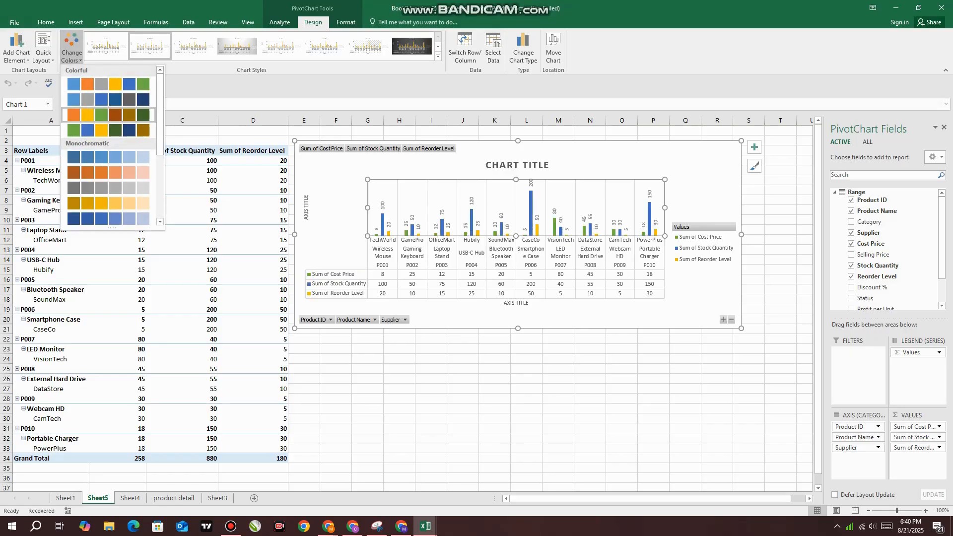
left_click(108, 202)
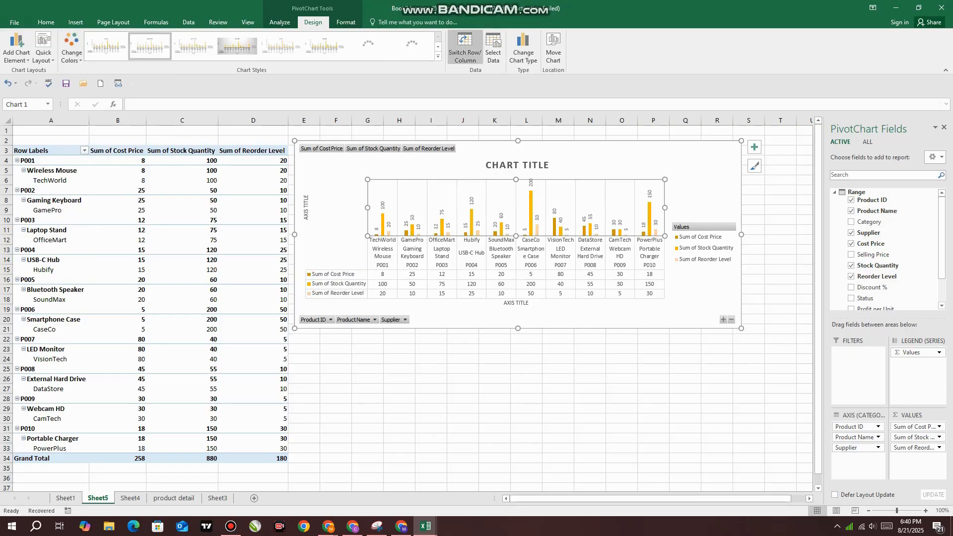
left_click(438, 56)
left_click(280, 73)
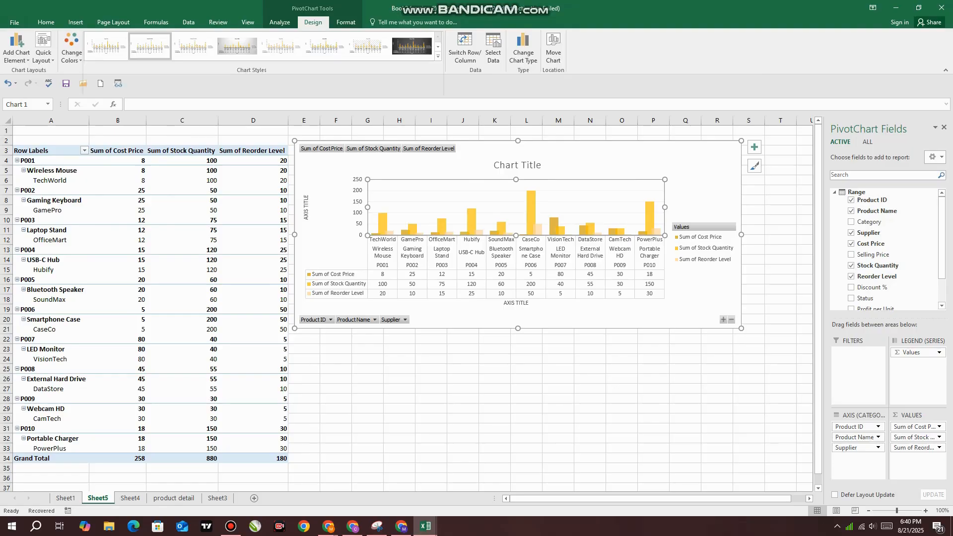
Swap the pivot chart's rows and columns and swap them back, twice over
left_click(465, 48)
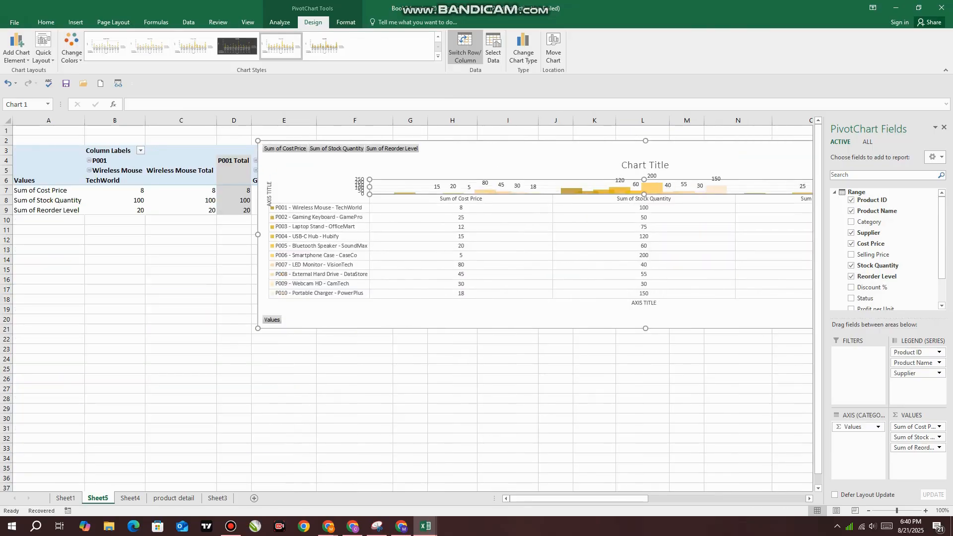
left_click(465, 49)
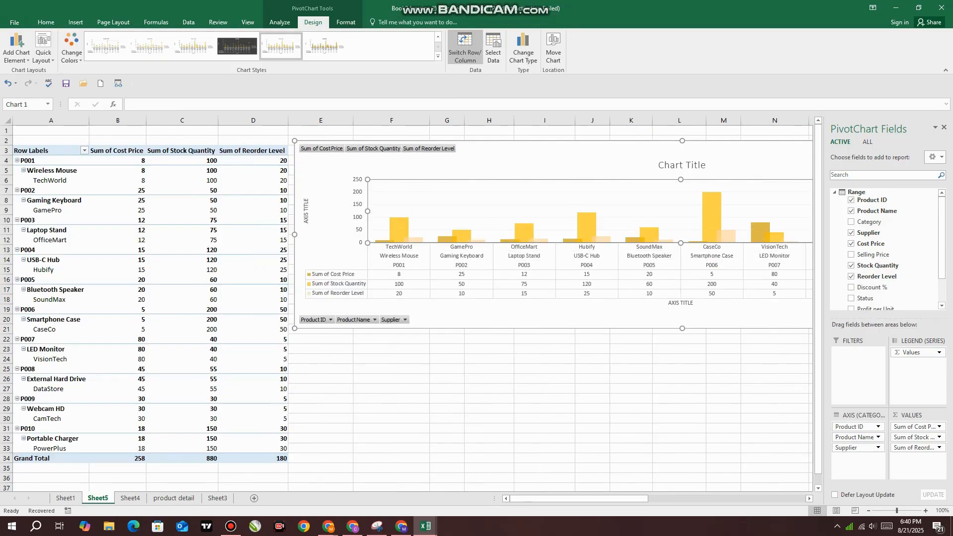
left_click(465, 48)
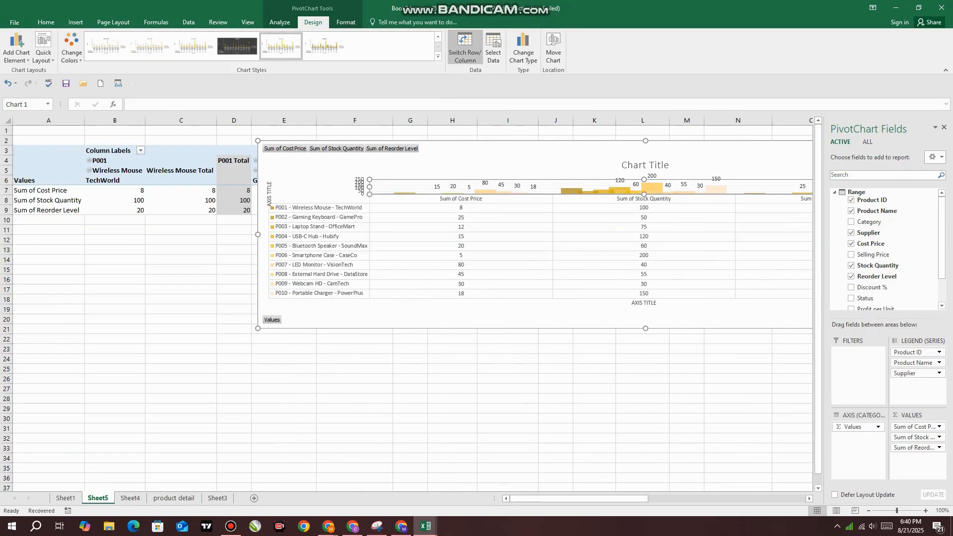
left_click(465, 48)
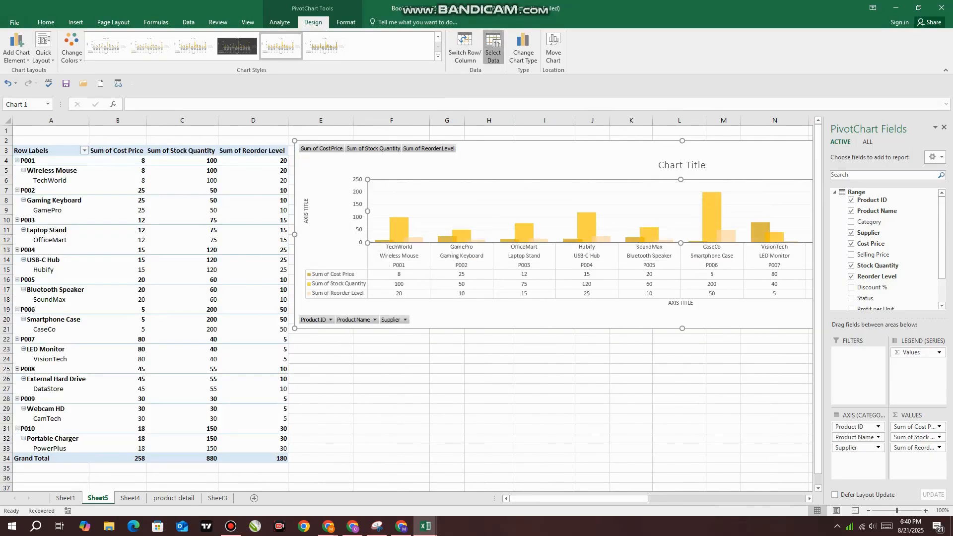
Inspect the cost price, stock quantity and reorder level series in the pivot chart's data source
left_click(493, 48)
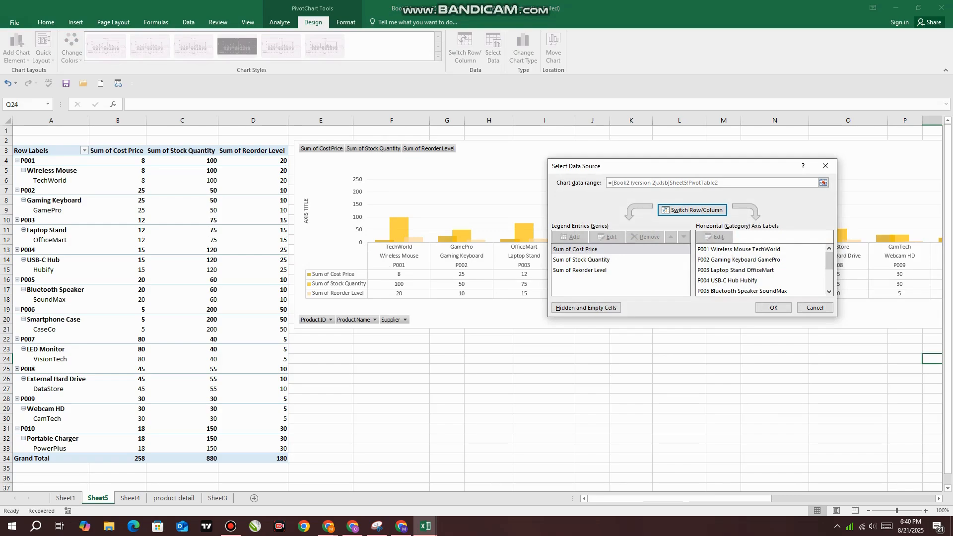
left_click(581, 259)
left_click(579, 270)
left_click(773, 307)
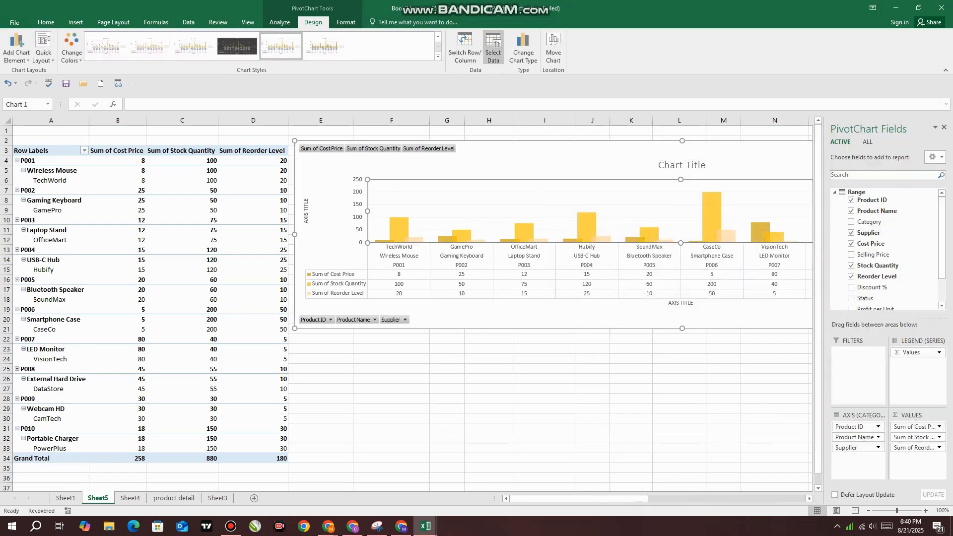
Change the pivot chart to the 100% Stacked Bar type and shift the chart down about one row
left_click(523, 50)
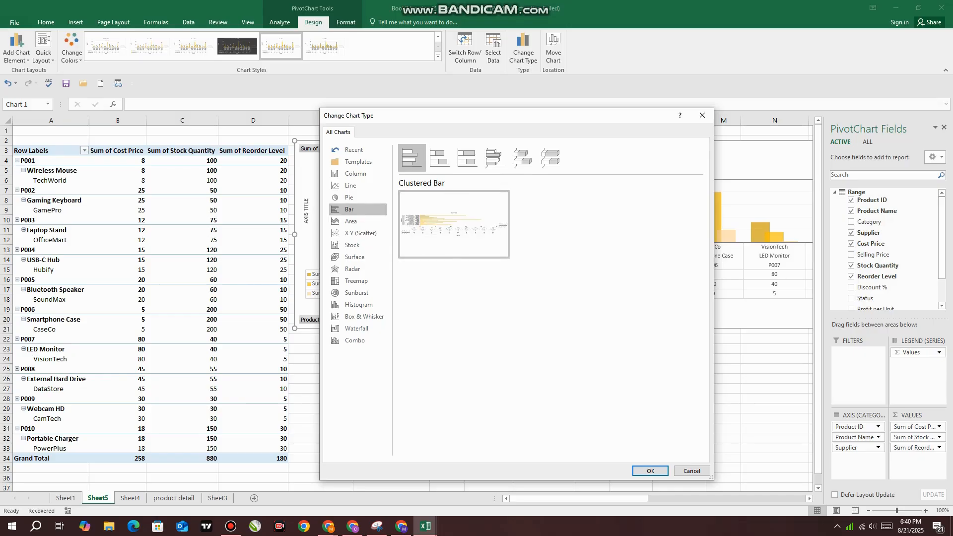
left_click(438, 158)
left_click(467, 158)
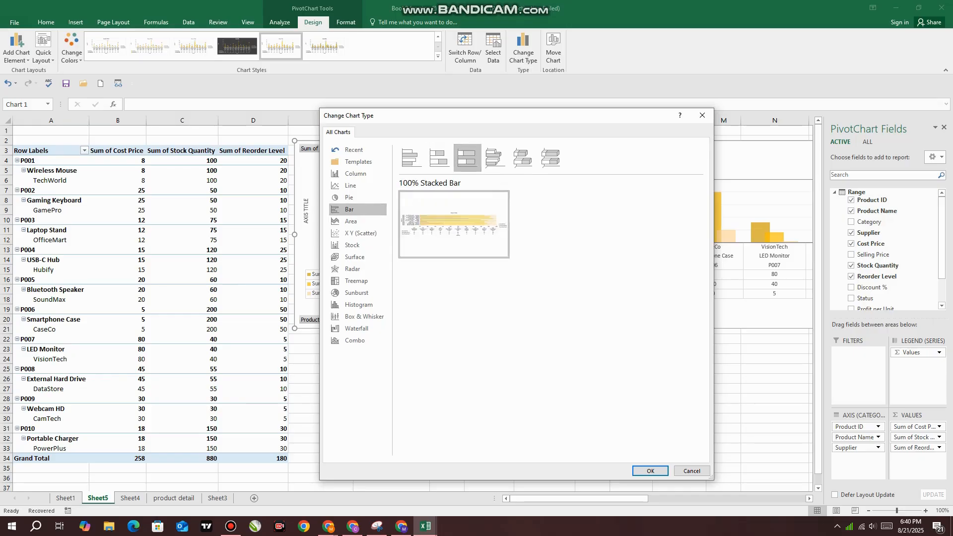
left_click(651, 471)
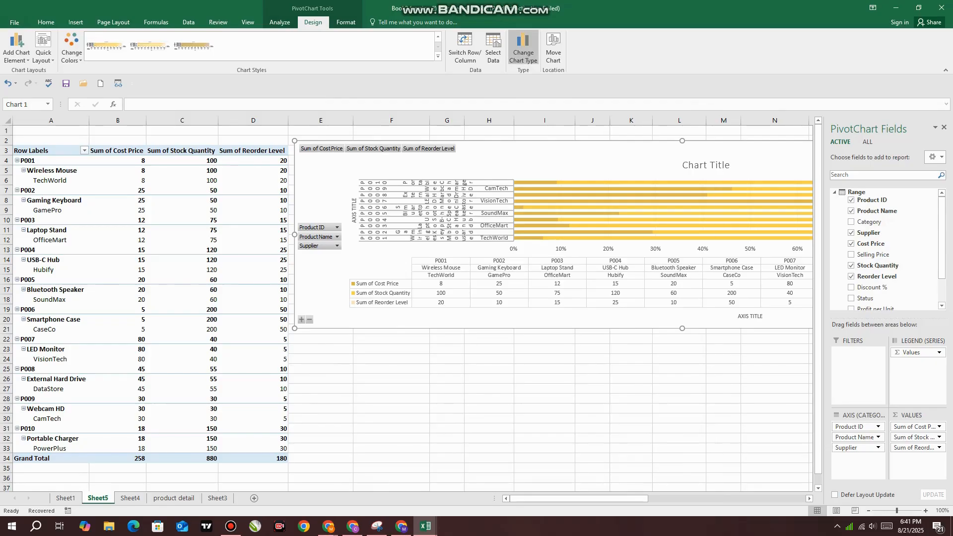
left_click(523, 49)
left_click(702, 115)
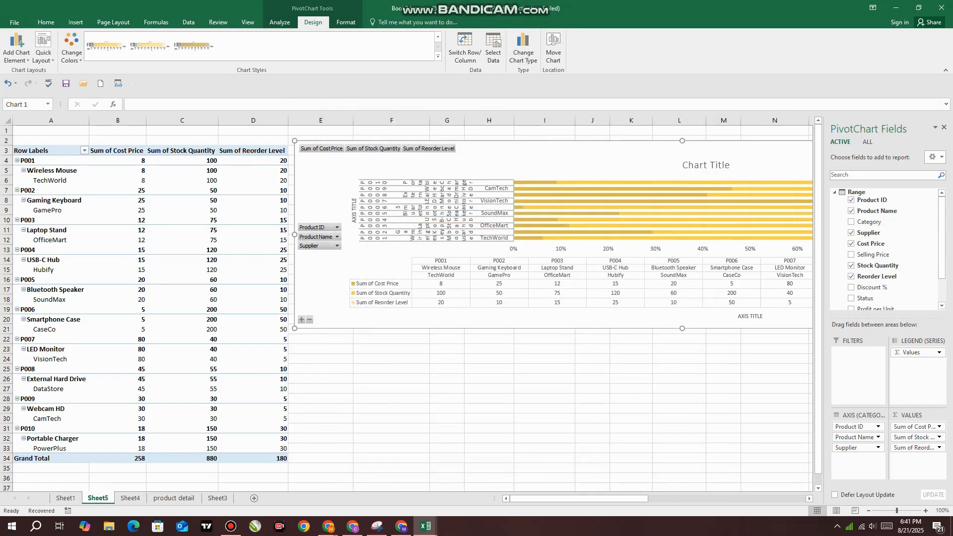
left_click_drag(571, 162, 570, 172)
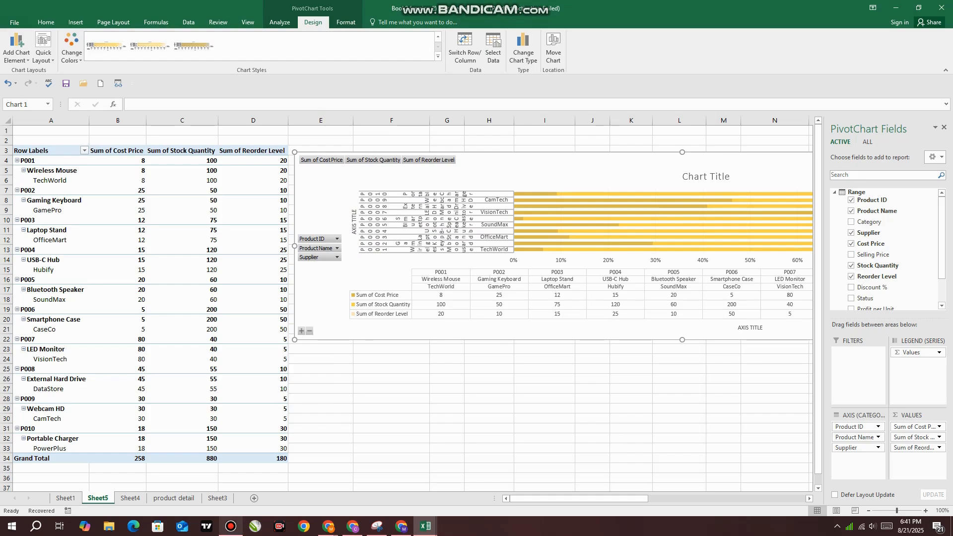
left_click(231, 526)
left_click(231, 526)
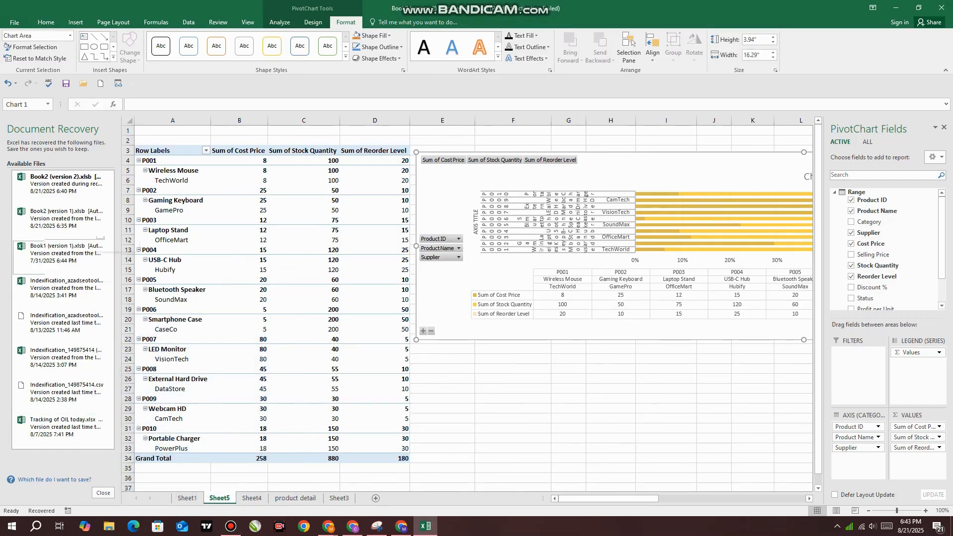
left_click(313, 22)
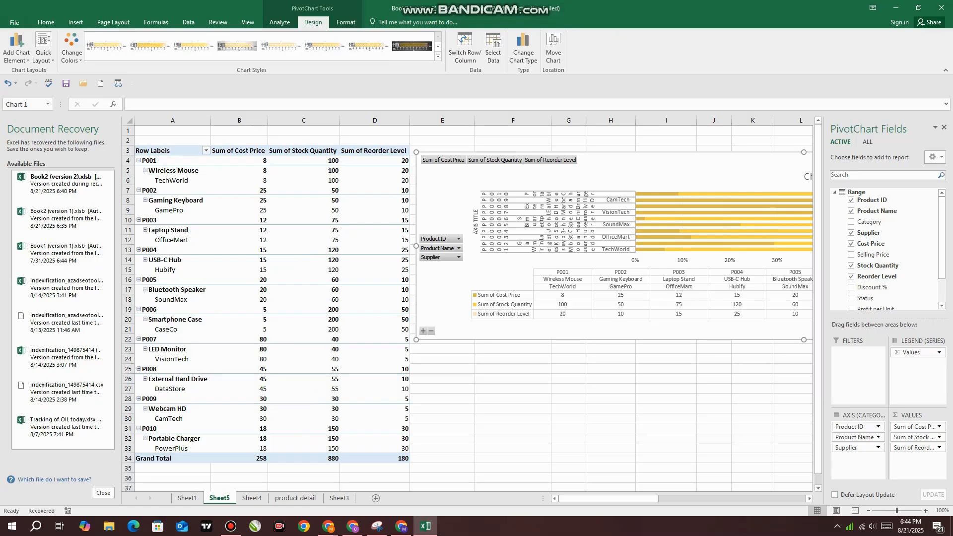
left_click(346, 22)
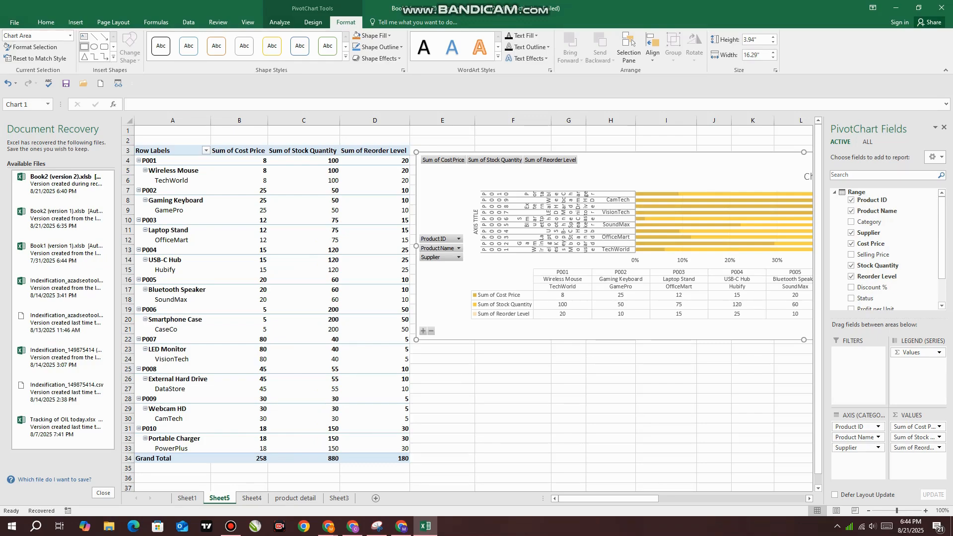
left_click(75, 21)
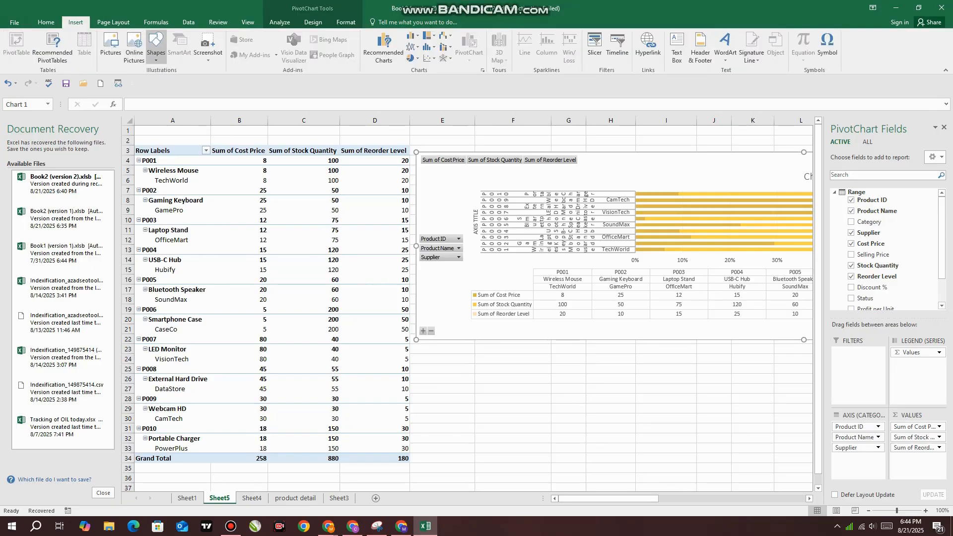
Draw a rounded rectangle about 2.69" wide and 1.22" high on the empty cells below the pivot chart
left_click(346, 21)
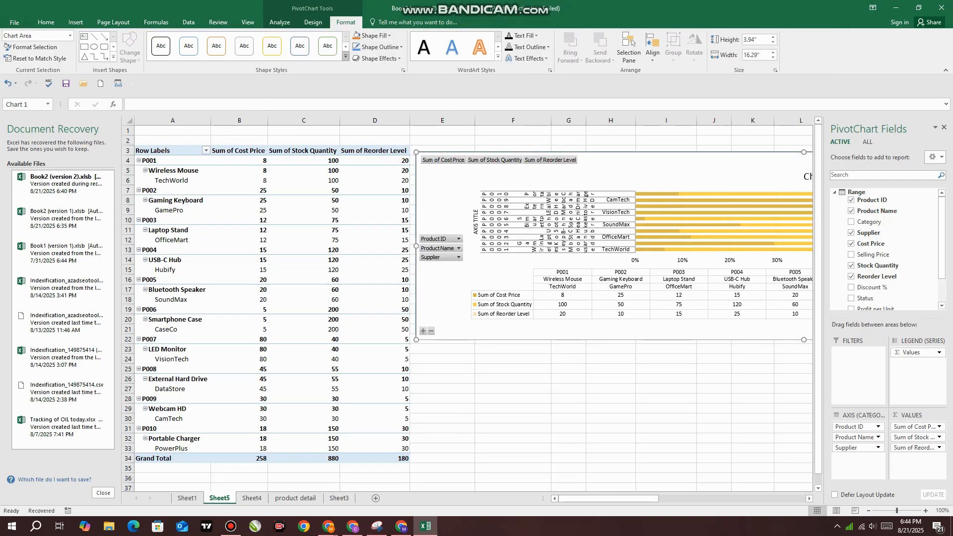
left_click(104, 46)
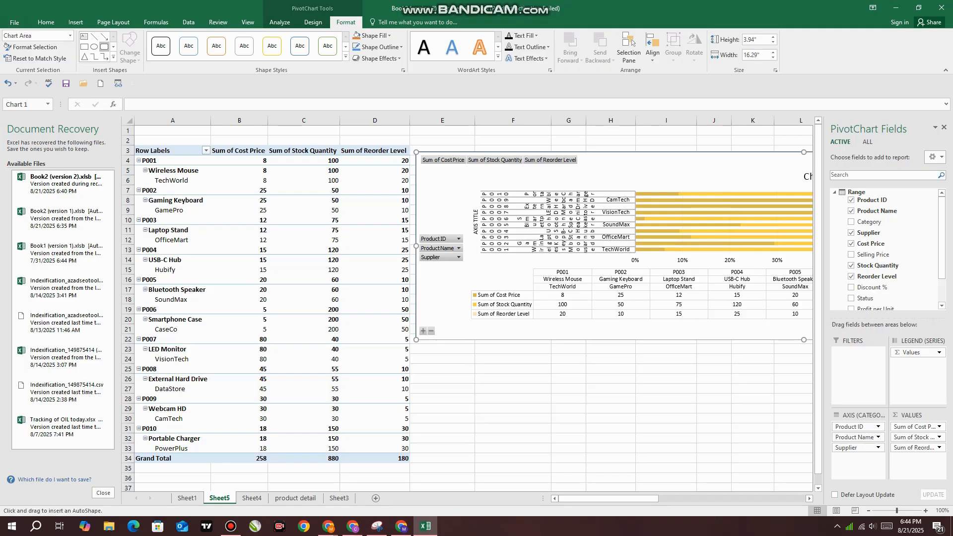
left_click_drag(496, 360, 626, 418)
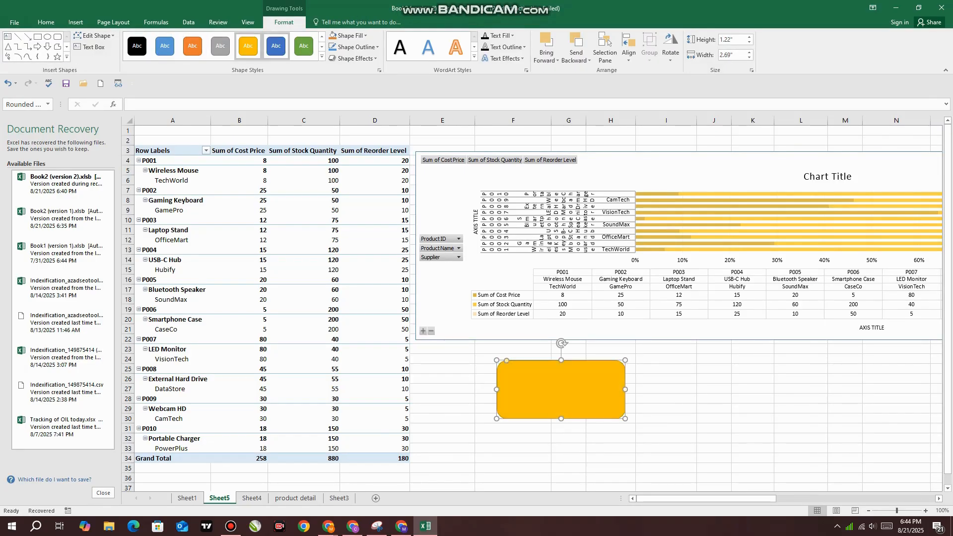
Change the rounded rectangle into a teardrop and draw an empty text box beside it, below the chart
left_click(94, 35)
mouse_move(111, 48)
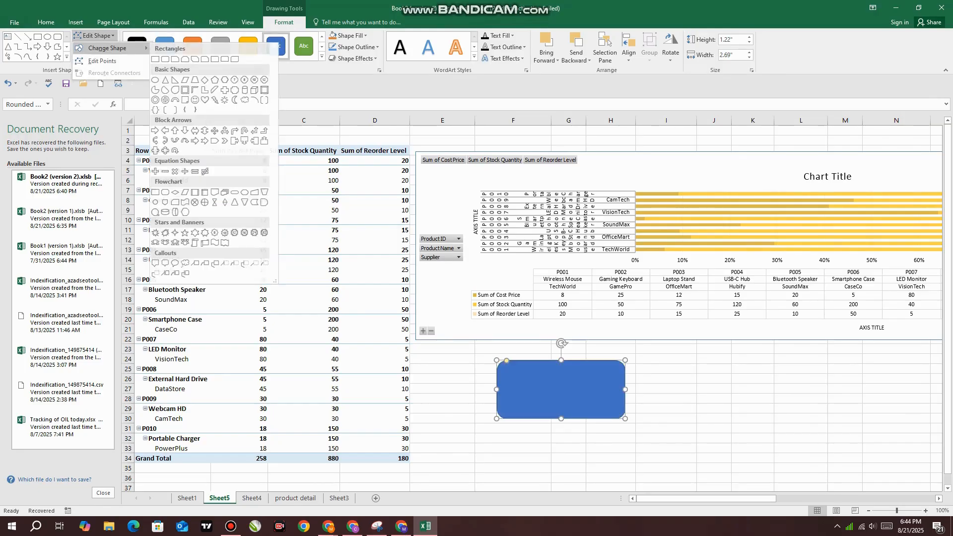
left_click(177, 90)
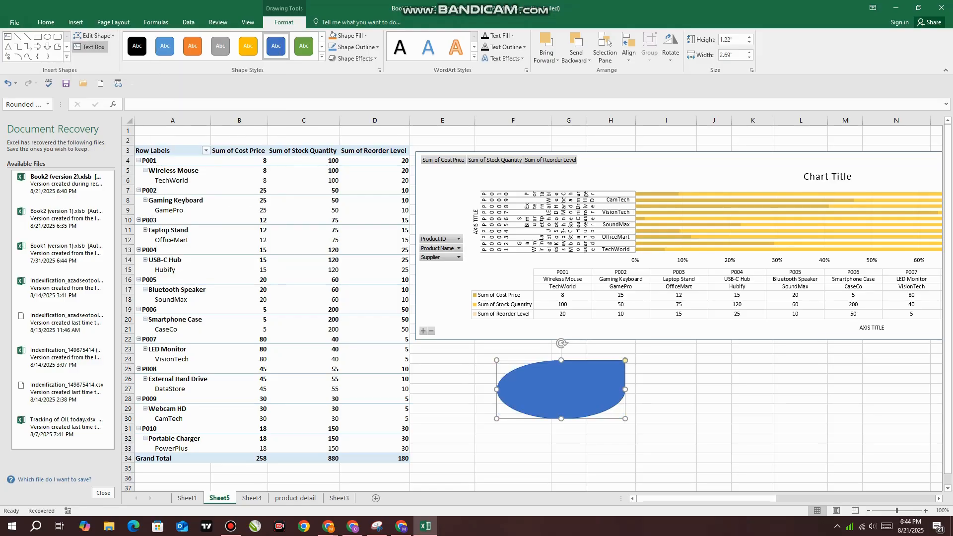
left_click(89, 47)
left_click_drag(674, 370, 794, 439)
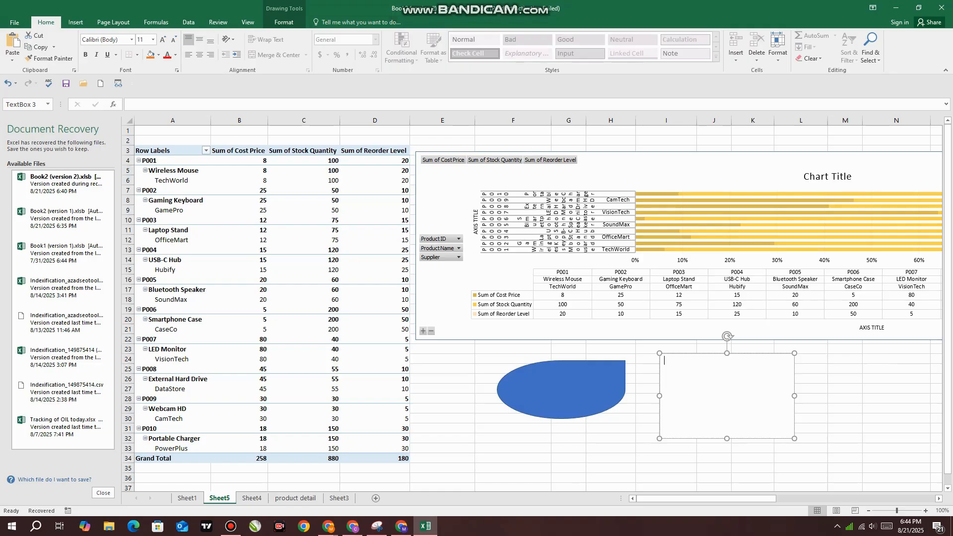
Narrow the pivot chart to 12" and place it over the PivotTable, starting around column B and row 3
left_click(660, 172)
left_click(346, 23)
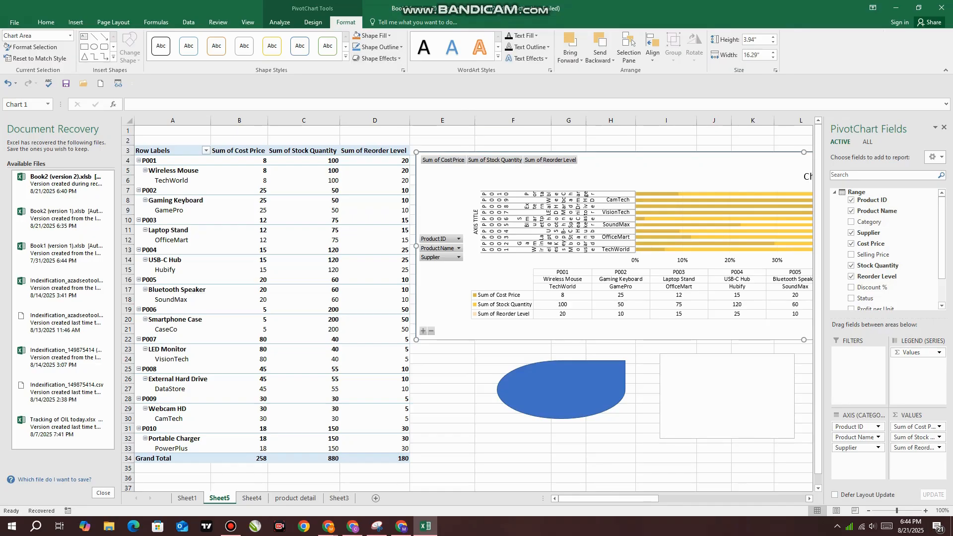
left_click_drag(660, 173, 393, 156)
left_click_drag(149, 230, 353, 230)
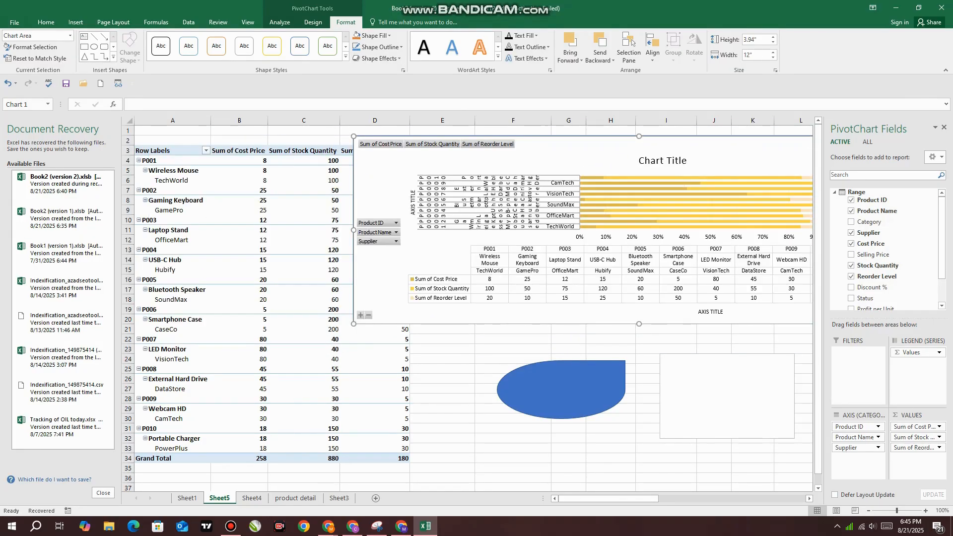
left_click_drag(421, 166, 282, 181)
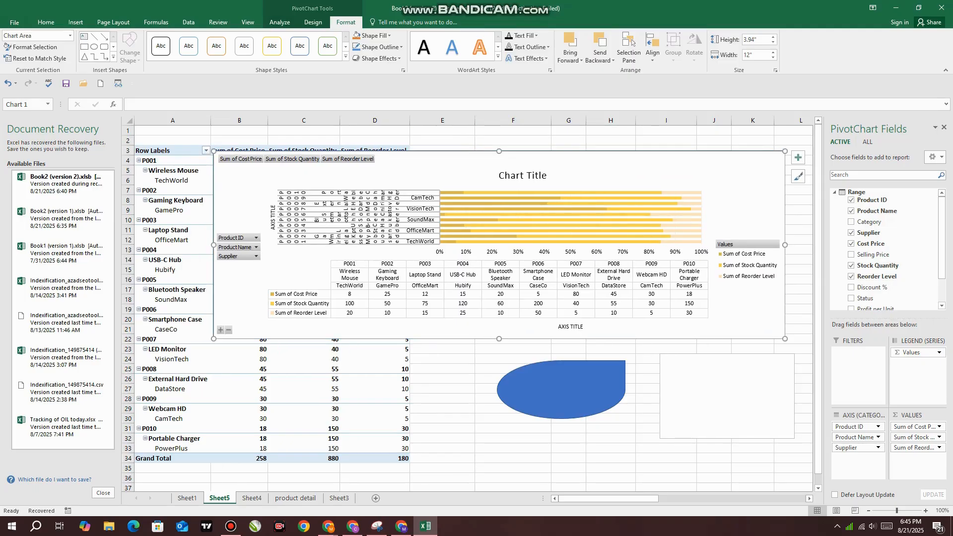
Try a dark grey fill and a light gold fill on the pivot chart's background
left_click(375, 35)
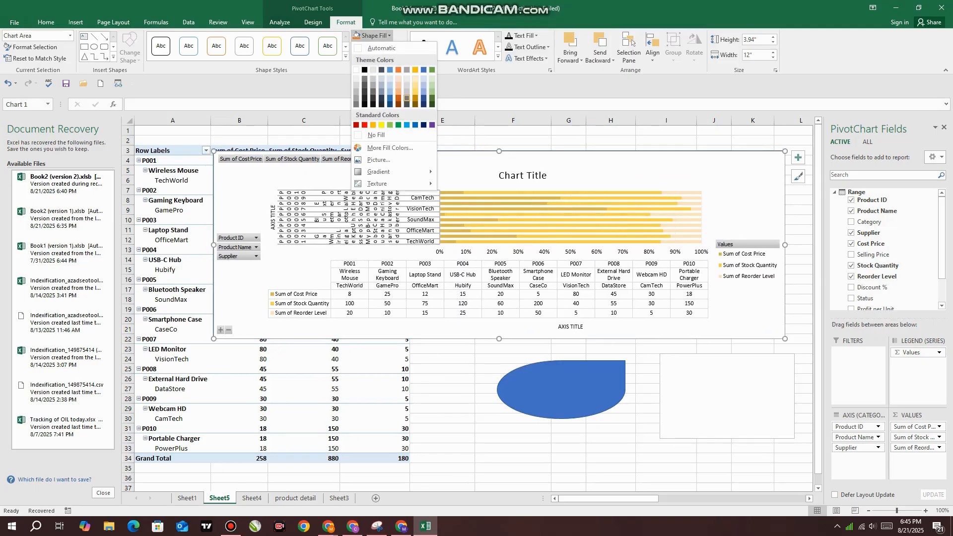
left_click(407, 98)
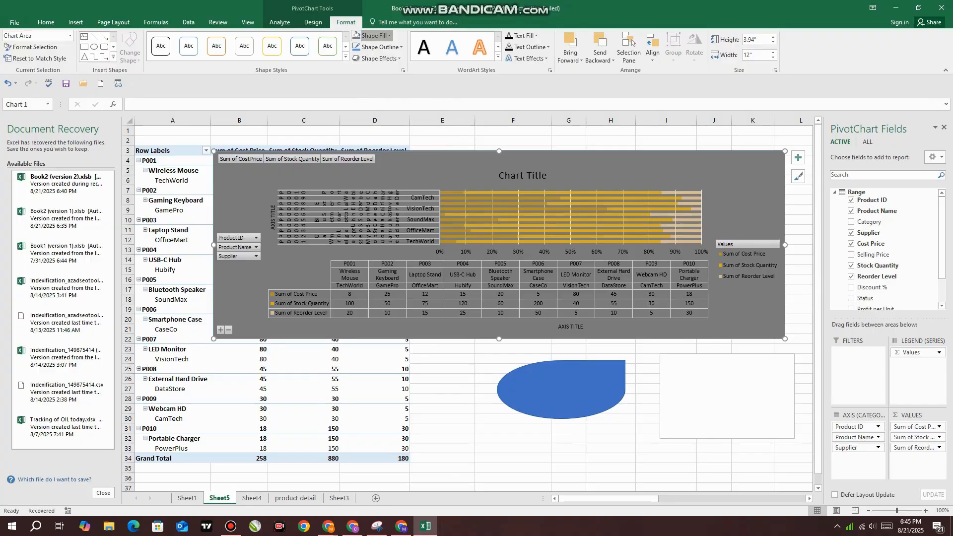
left_click(376, 36)
left_click(415, 91)
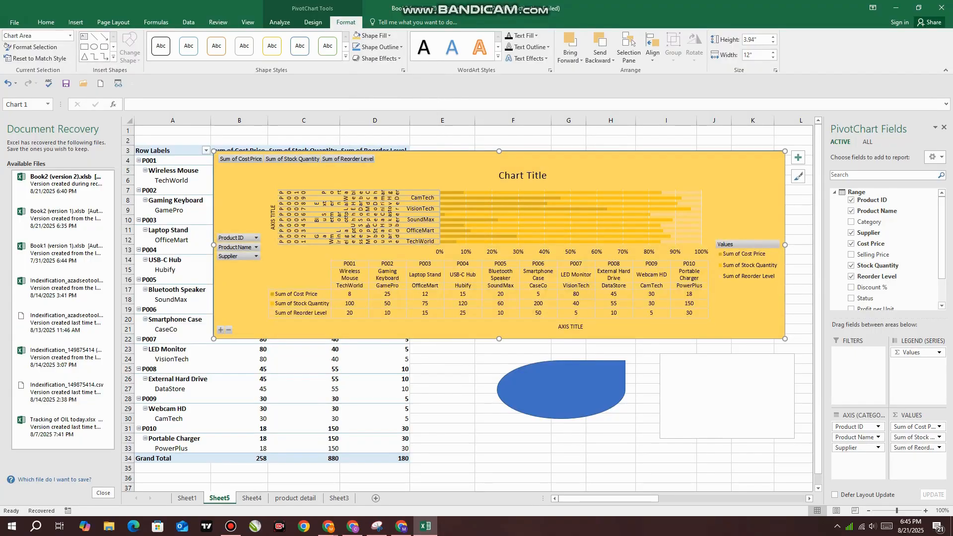
Try a blue fill on the pivot chart's background, and set it to No Fill instead
left_click(375, 36)
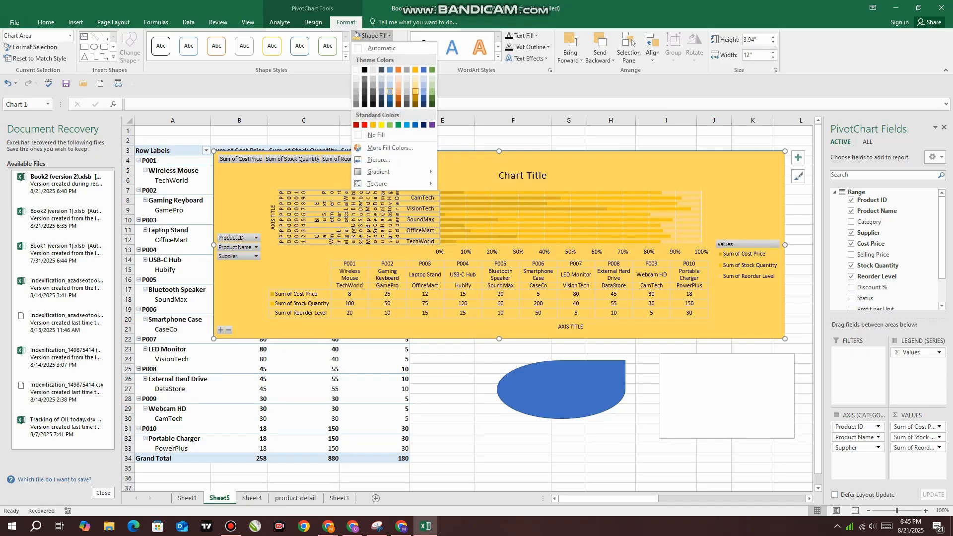
left_click(389, 91)
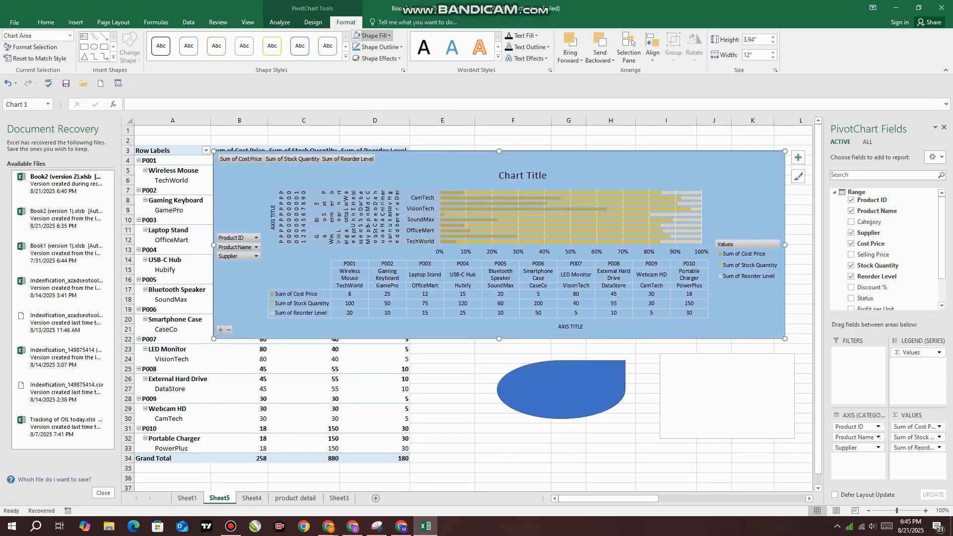
left_click(376, 36)
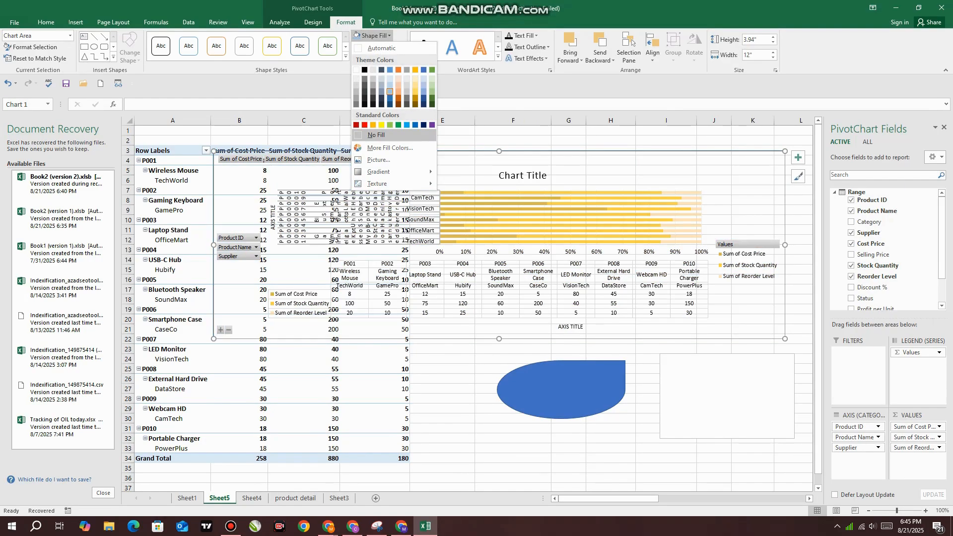
left_click(376, 135)
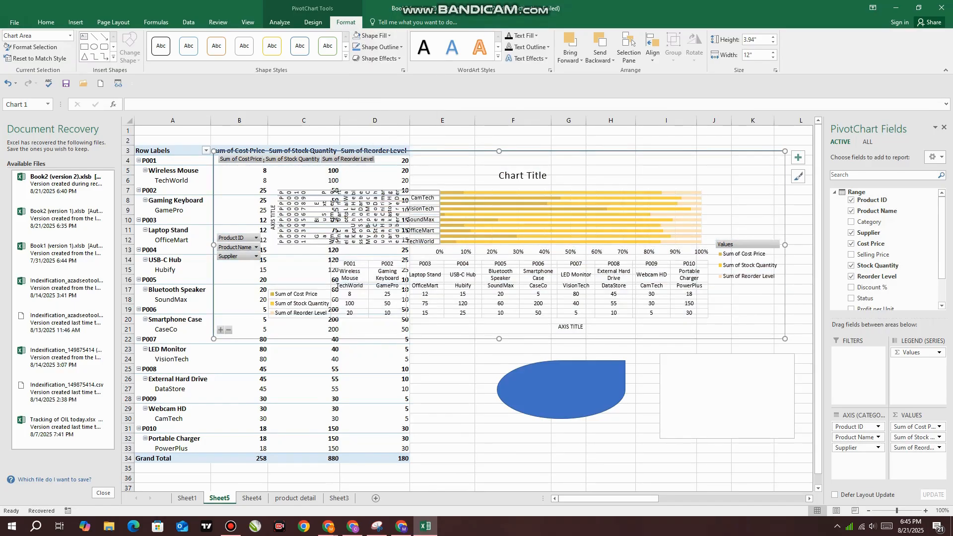
Move the empty text box over the pivot chart and enlarge it to about 12.16" wide and 4.35" high, covering the chart
double_click(685, 391)
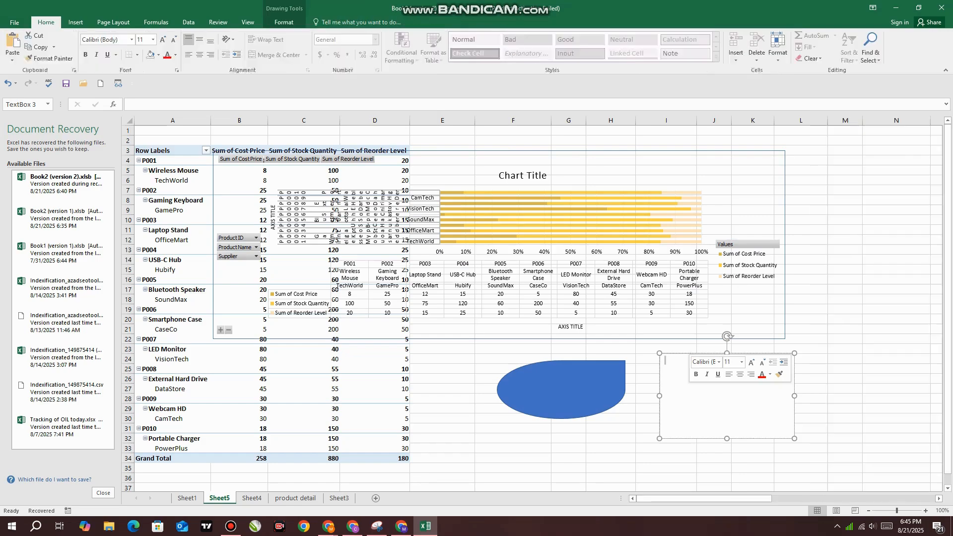
left_click(714, 468)
left_click(713, 422)
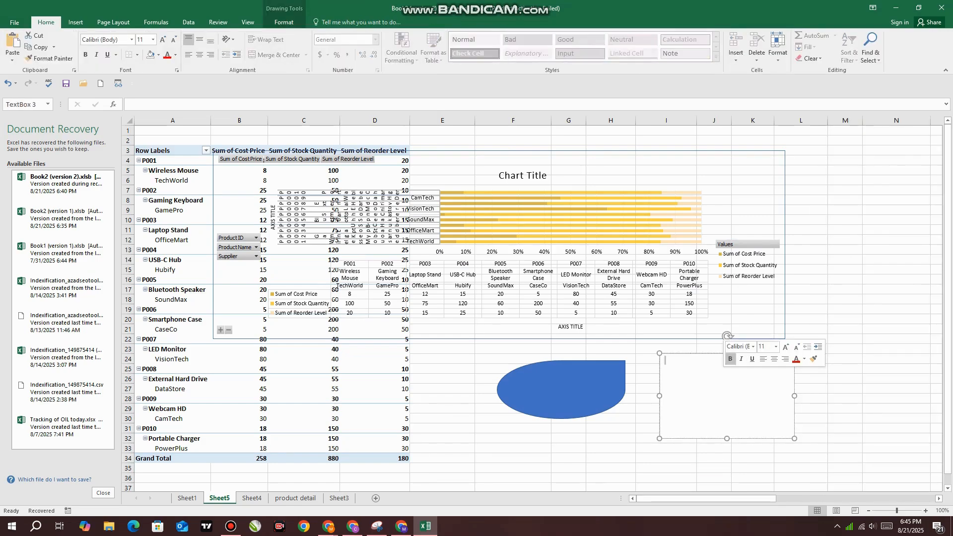
left_click_drag(695, 438, 243, 223)
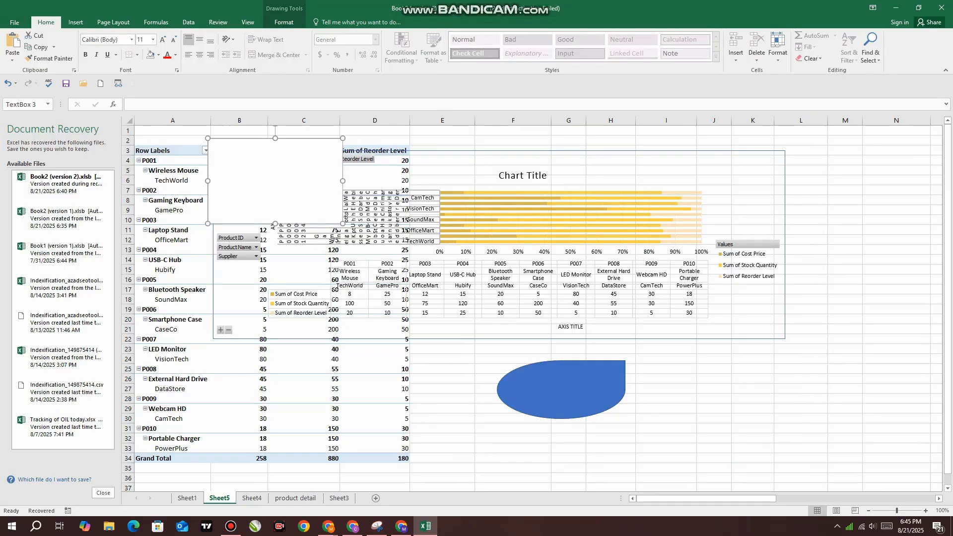
left_click_drag(342, 224, 787, 346)
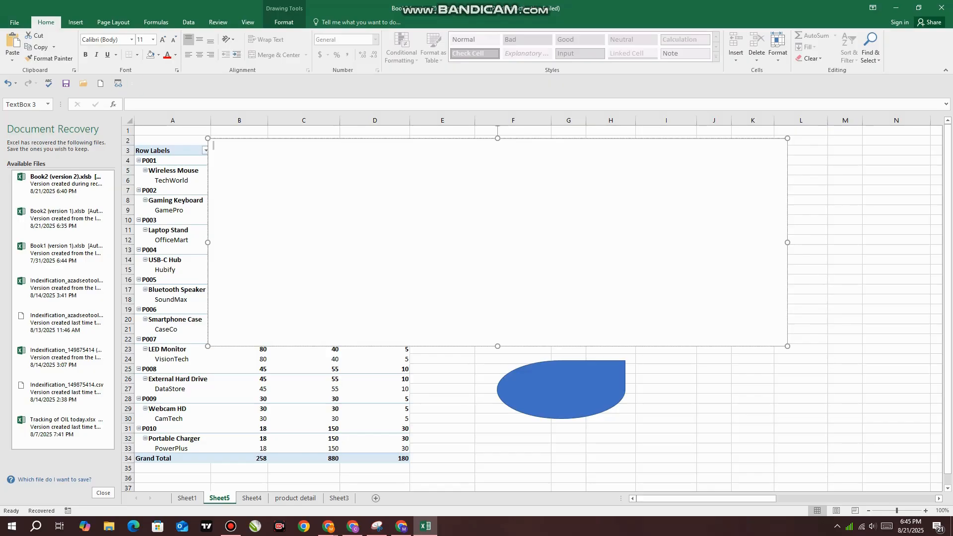
left_click(896, 389)
right_click(682, 270)
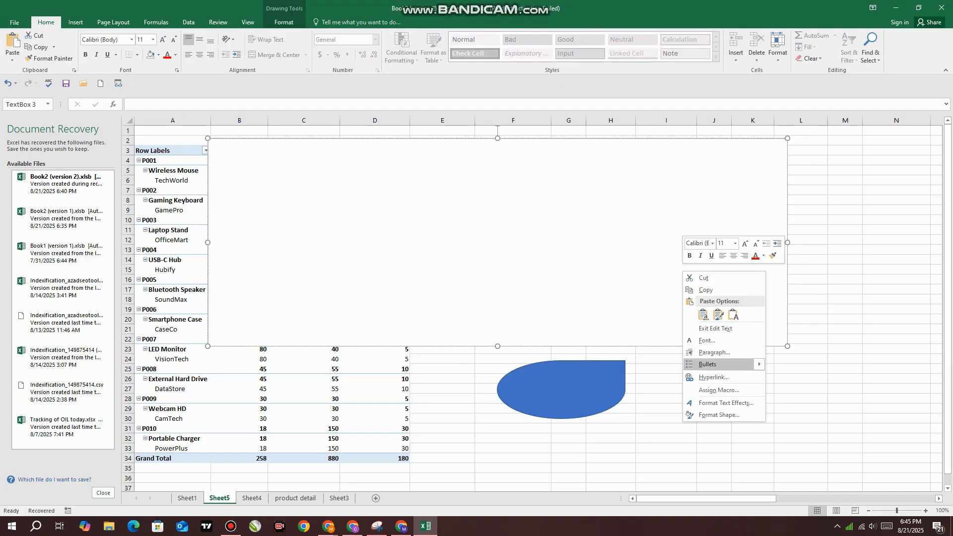
mouse_move(710, 365)
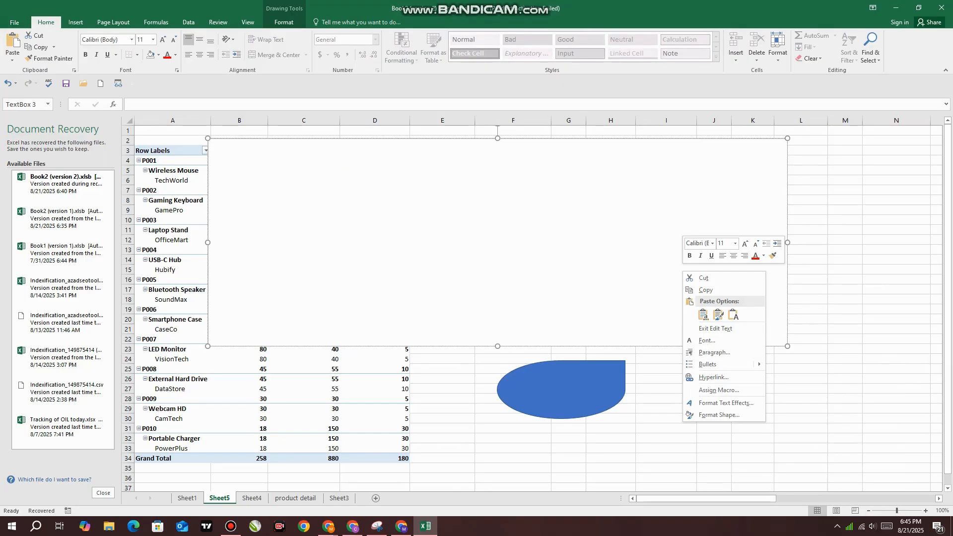
key("Escape")
Bring the pivot chart to the front and fit it within the text box, with the text box shifted down to about row 5
left_click_drag(546, 138, 538, 171)
left_click(536, 161)
right_click(521, 155)
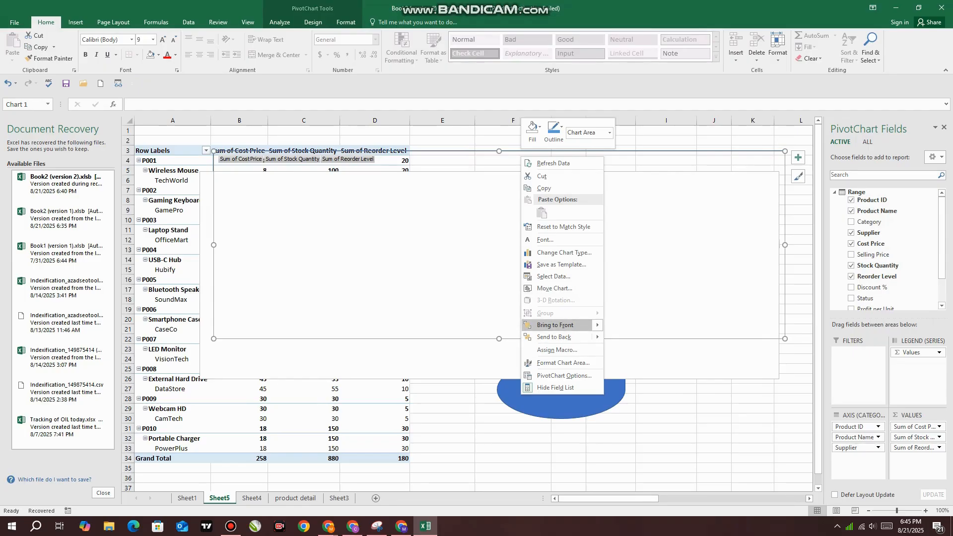
mouse_move(556, 325)
left_click(637, 326)
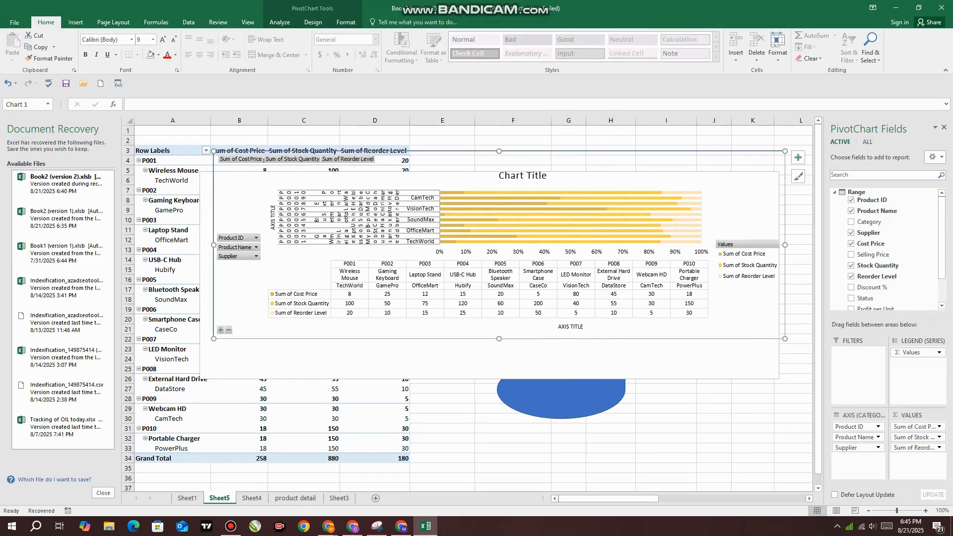
left_click_drag(686, 172, 679, 197)
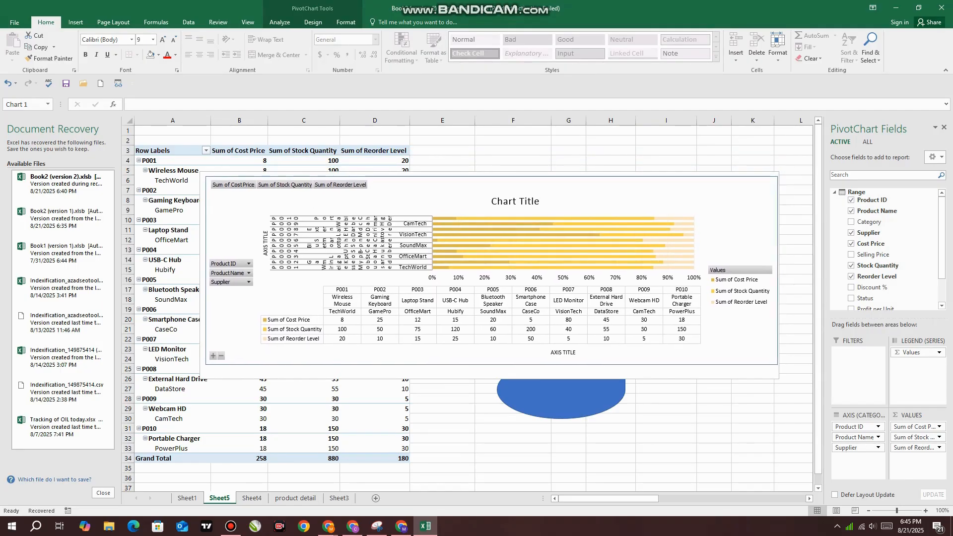
Try a solid blue shape style on the text box behind the chart, and apply the solid green preset style
left_click(679, 372)
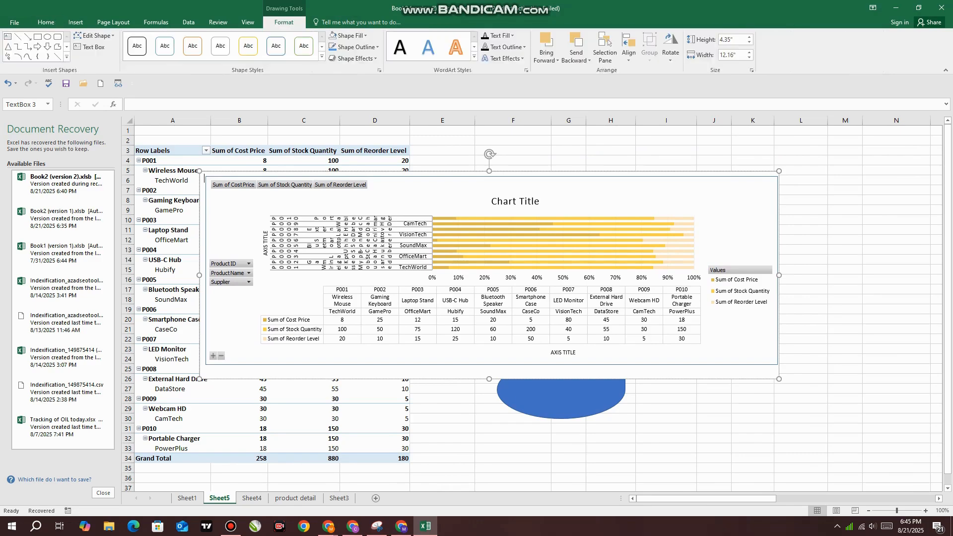
left_click(322, 56)
left_click(275, 99)
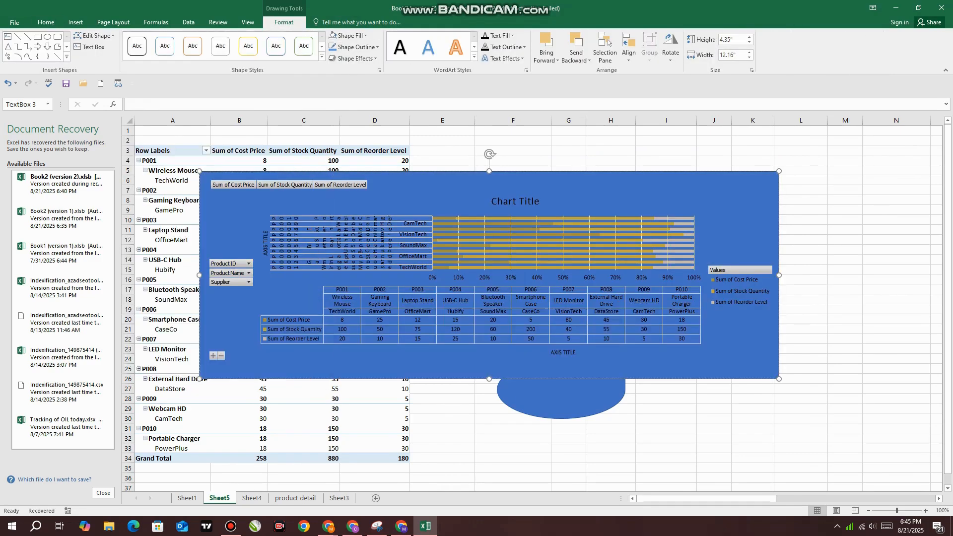
left_click(303, 46)
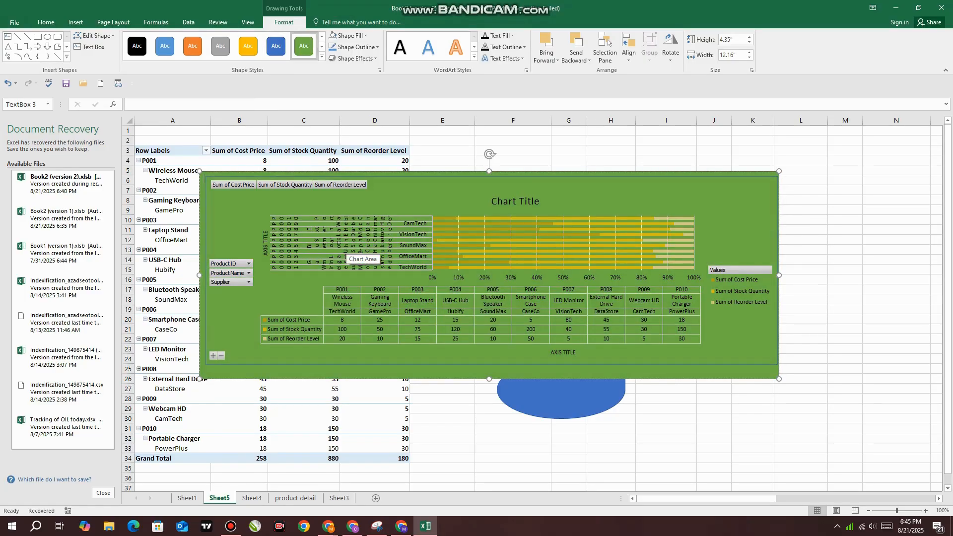
left_click(321, 56)
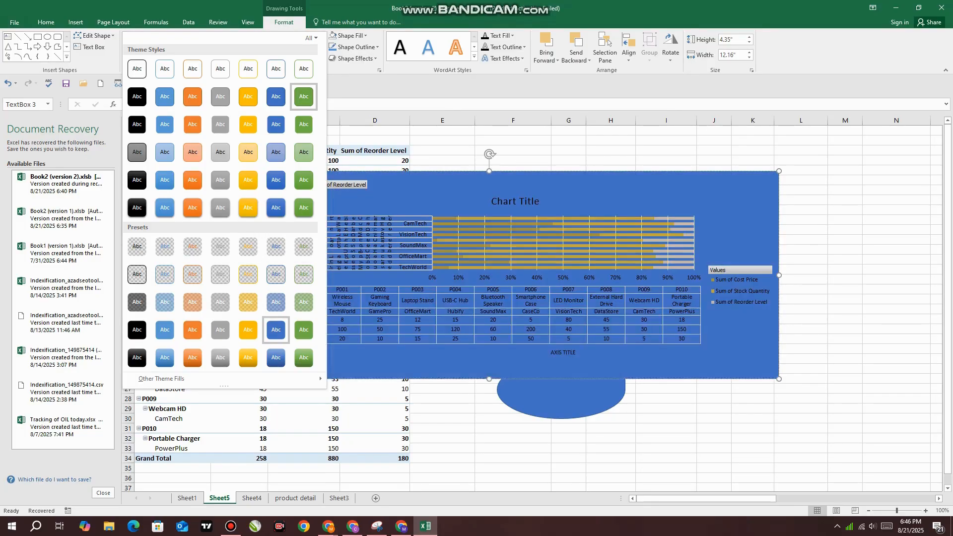
left_click(304, 330)
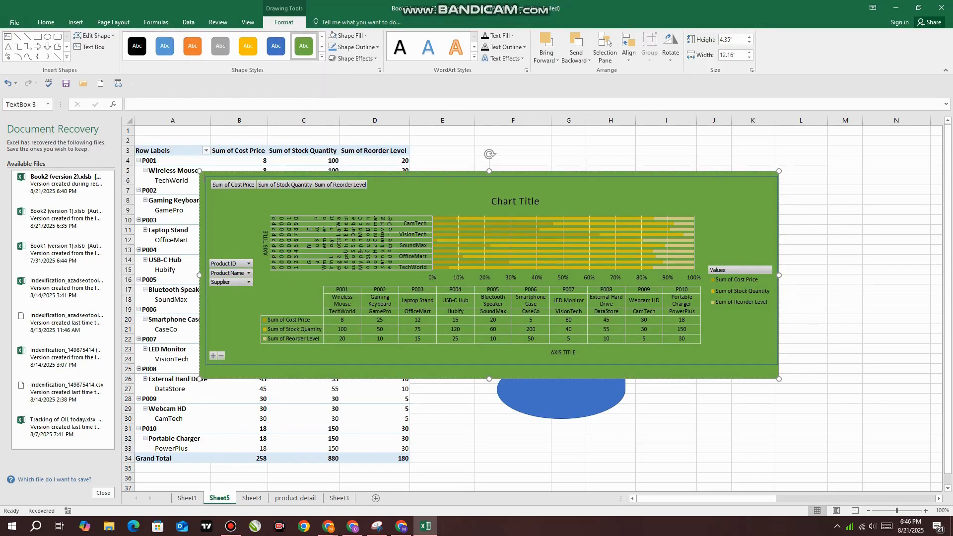
Search Bing images for "ecommers" as a picture fill for the text box
left_click(349, 36)
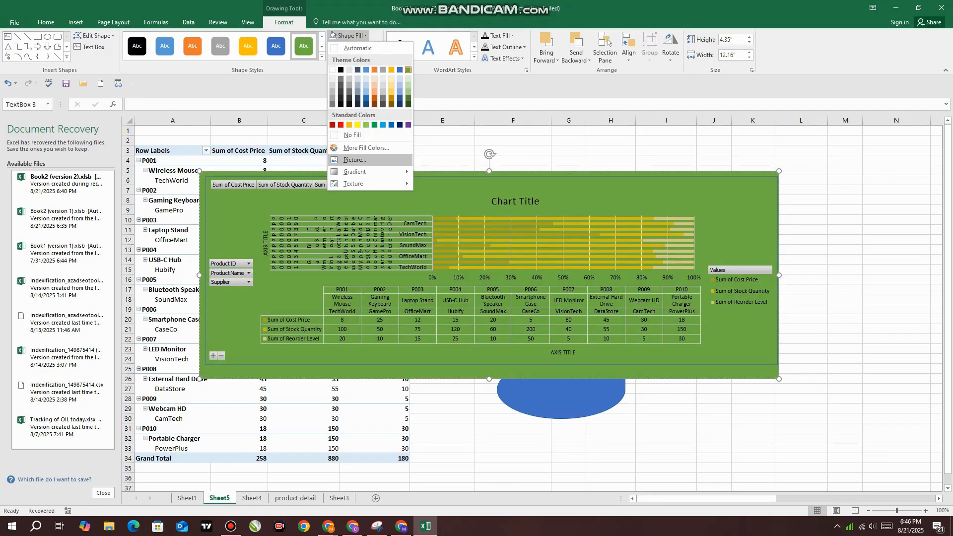
left_click(354, 159)
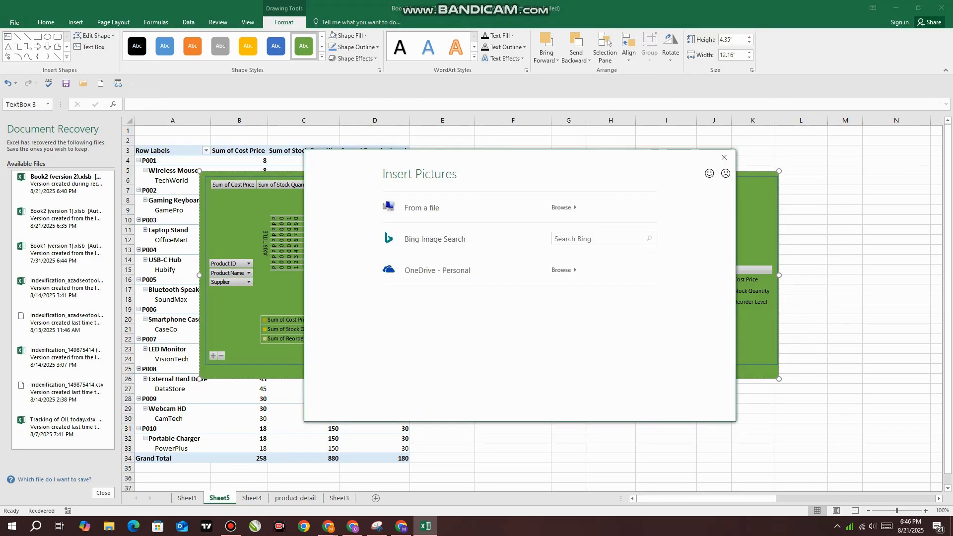
left_click(599, 238)
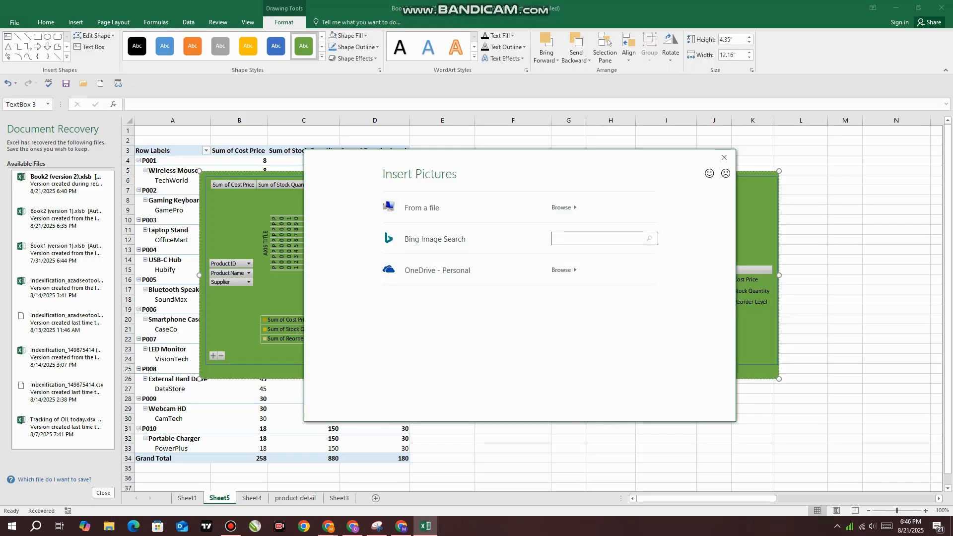
type("ecommers")
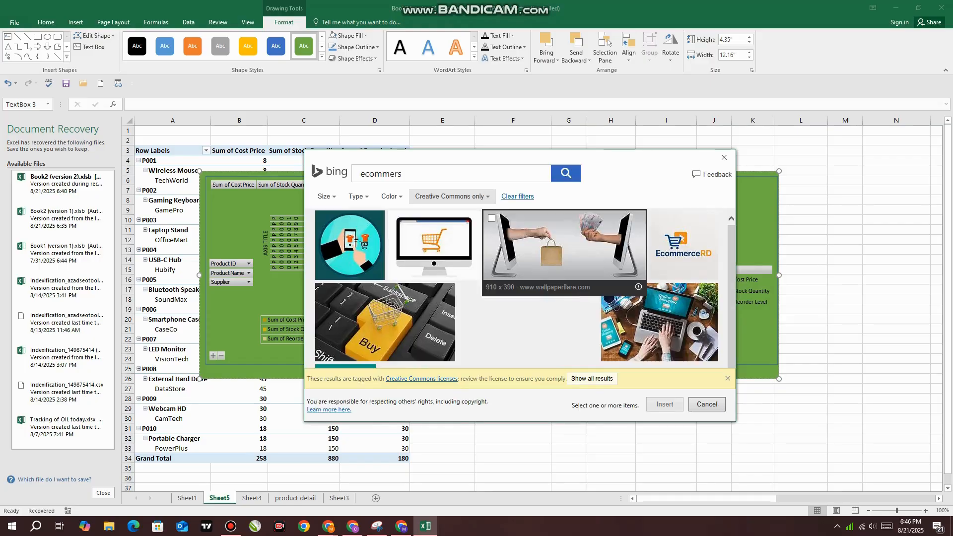
Fill the text box with the blue illustration of two hands exchanging a card and a shopping bag between monitors
left_click(586, 244)
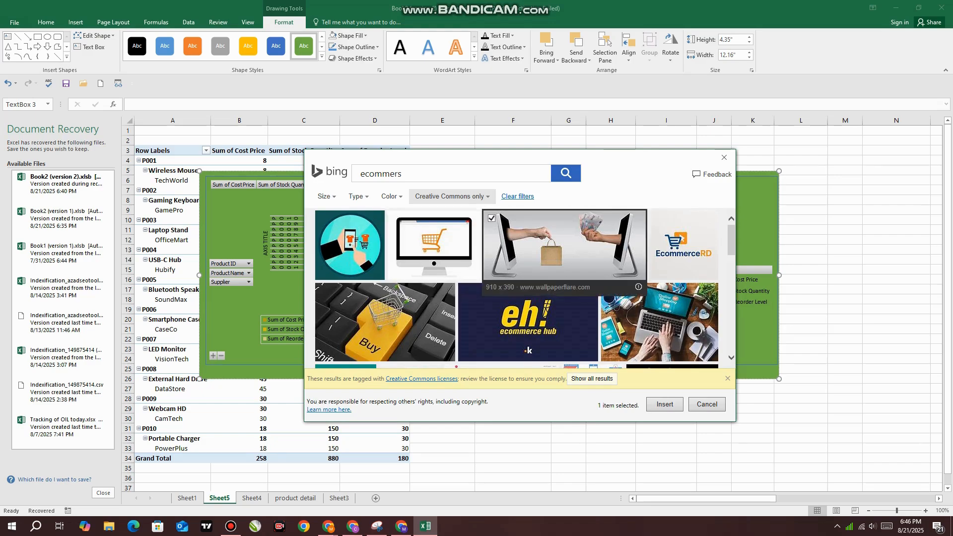
scroll(551, 278, "down", 6)
scroll(550, 292, "down", 3)
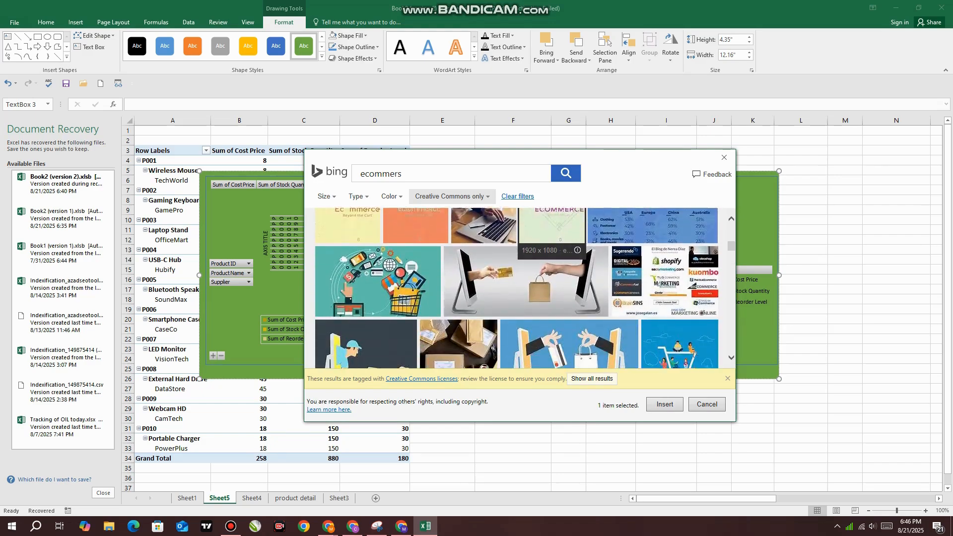
left_click(569, 302)
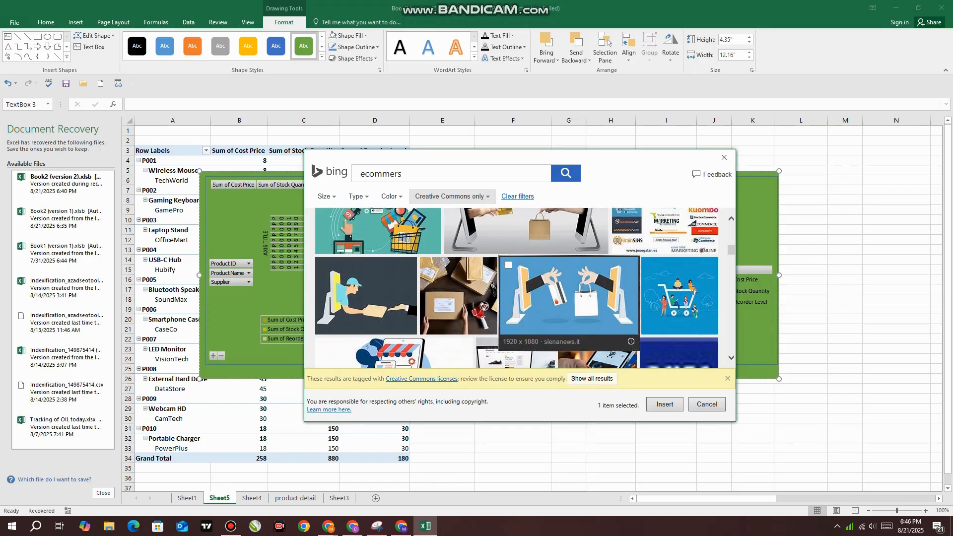
left_click(664, 404)
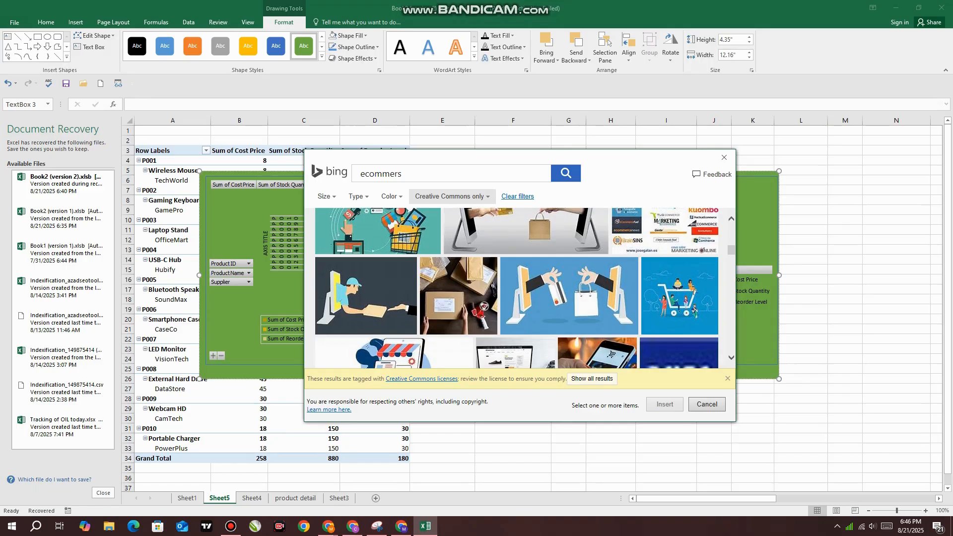
scroll(526, 236, "down", 2)
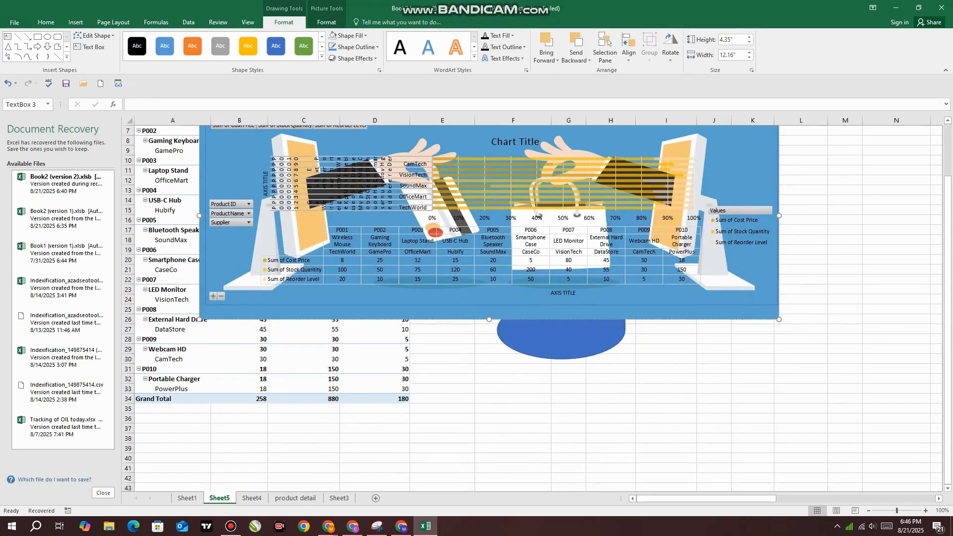
scroll(526, 235, "up", 2)
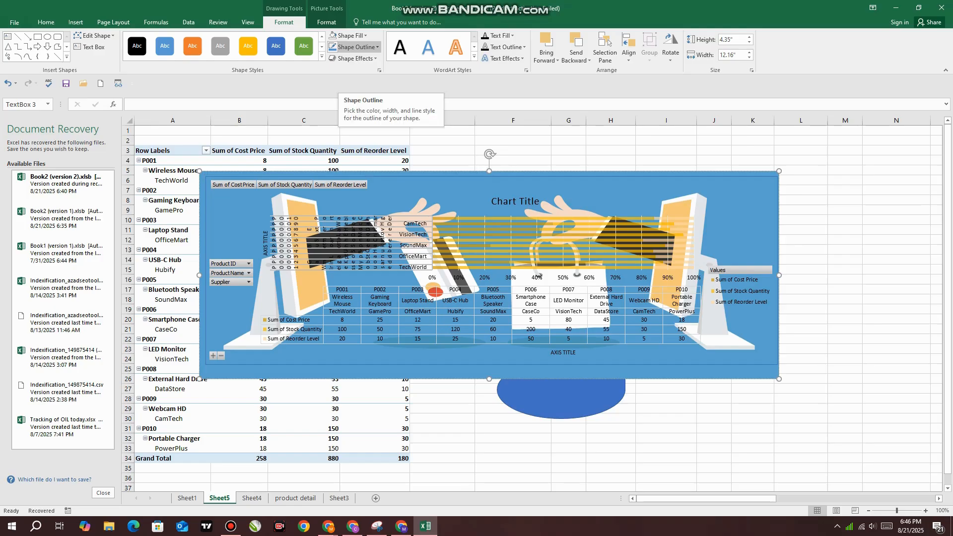
left_click(347, 35)
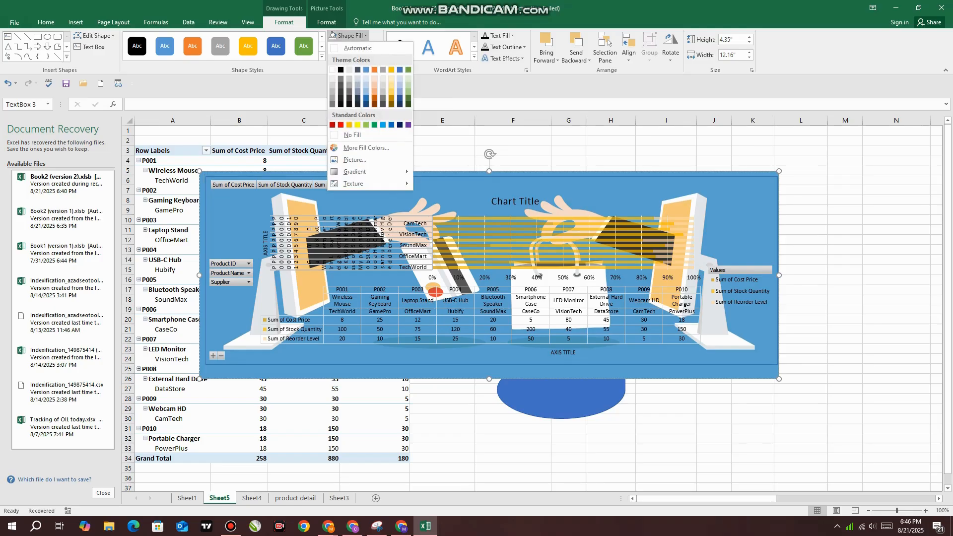
mouse_move(355, 171)
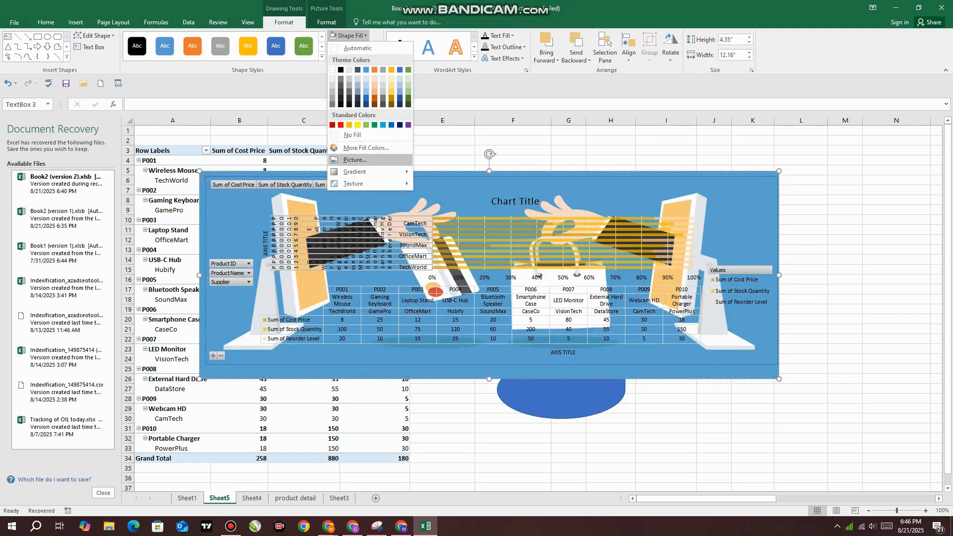
mouse_move(353, 183)
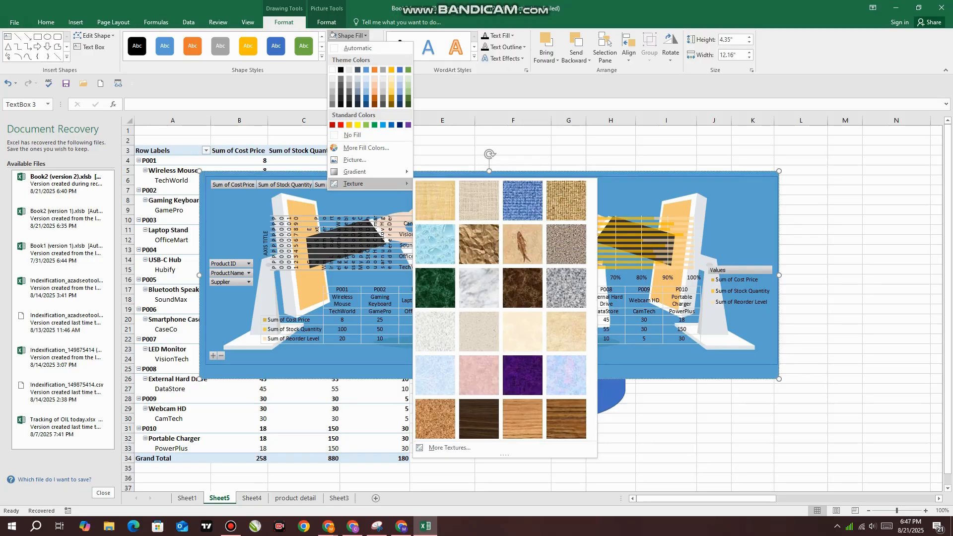
key("Escape")
key("Escape")
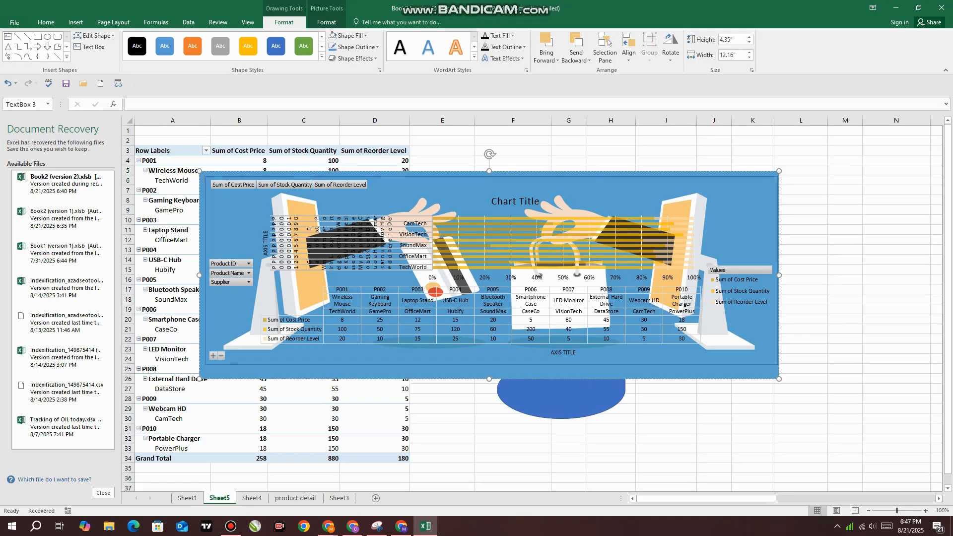
Apply the preset shape effect with a drop shadow, first in the second row of presets, to the picture-filled text box
left_click(353, 58)
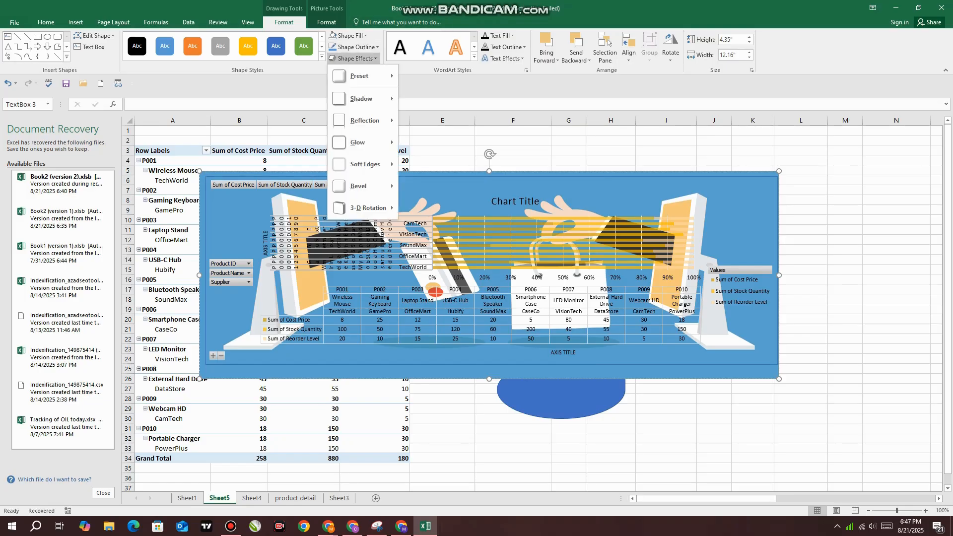
mouse_move(365, 76)
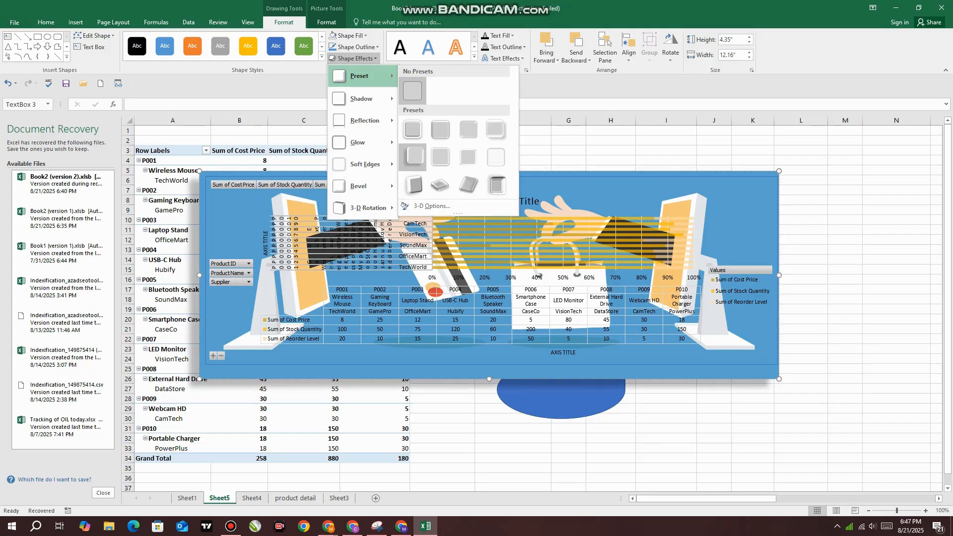
left_click(412, 158)
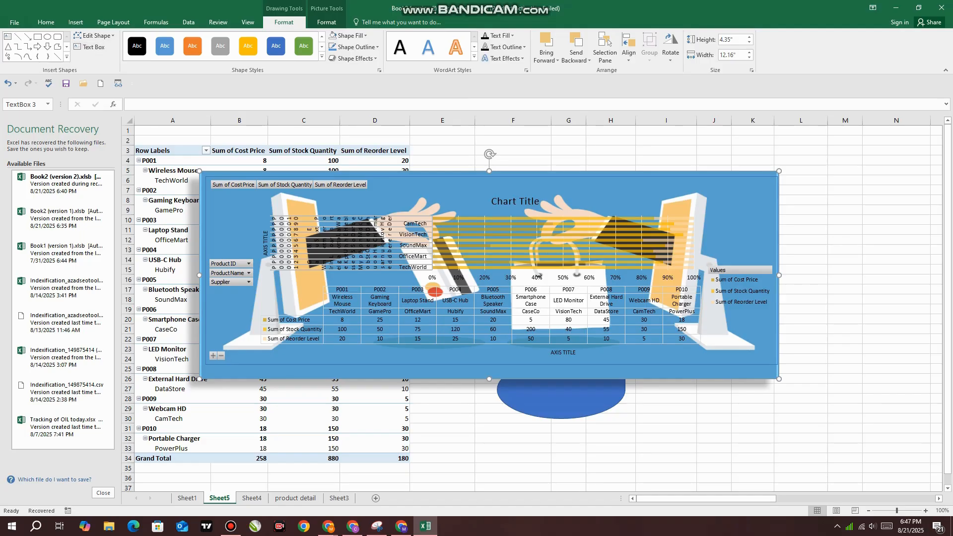
Insert a text box above the chart's upper-right corner, around cell J4, containing the text "PROJECT"
left_click(512, 35)
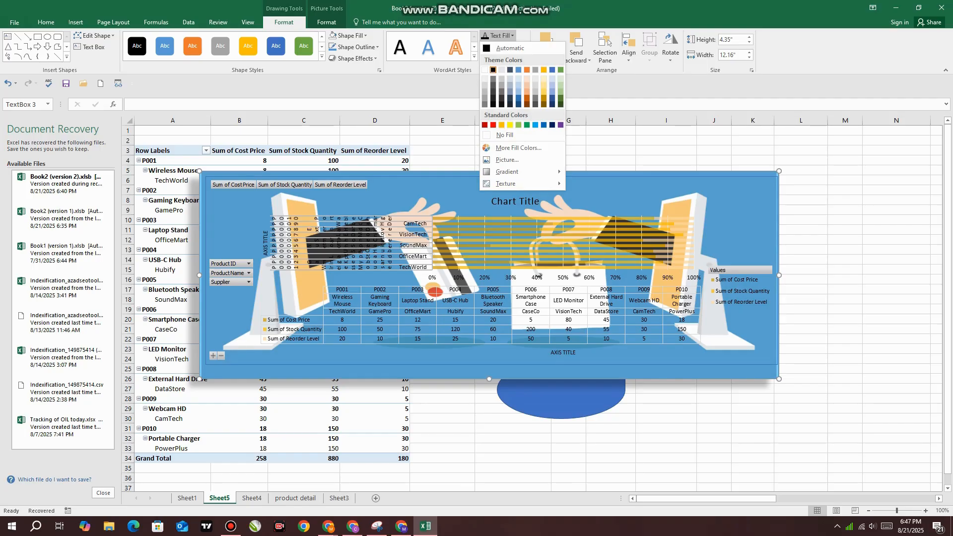
left_click(83, 47)
left_click(708, 160)
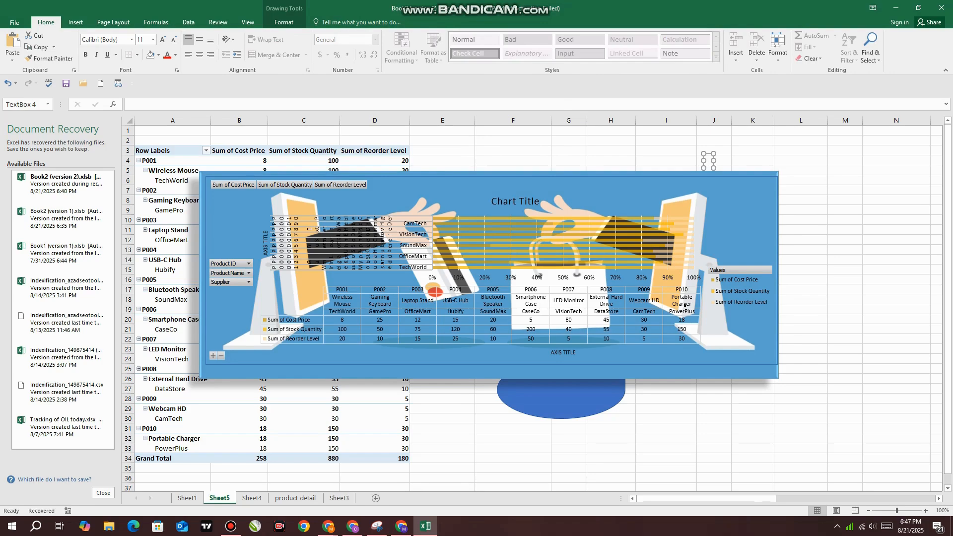
type("PROJEC")
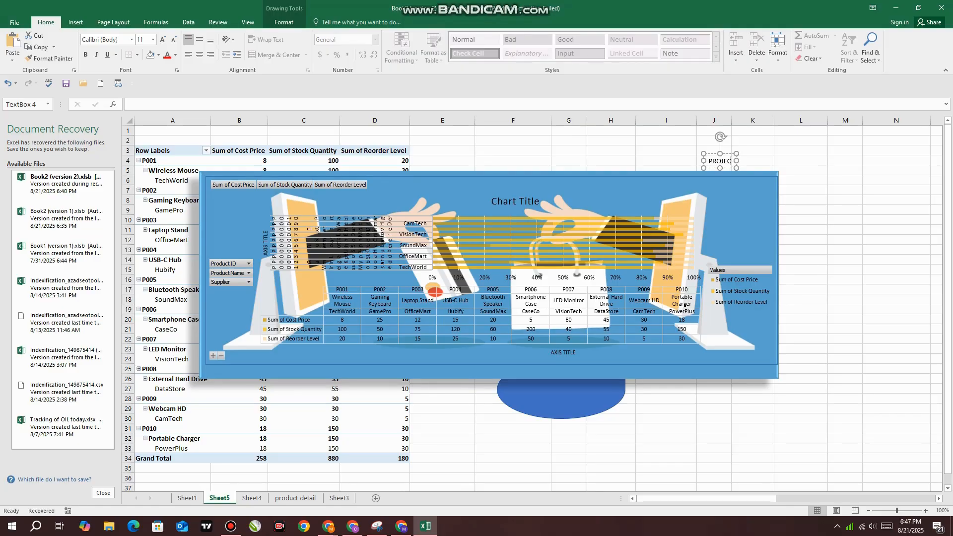
type("T")
left_click(752, 161)
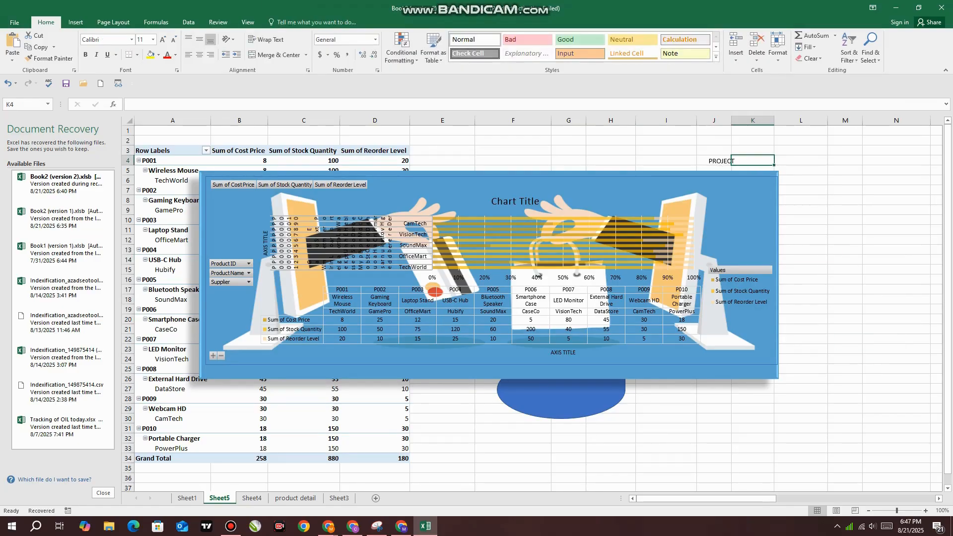
Try the orange outlined WordArt style on the word PROJECT, and apply the blue style in the middle of the third row
double_click(720, 161)
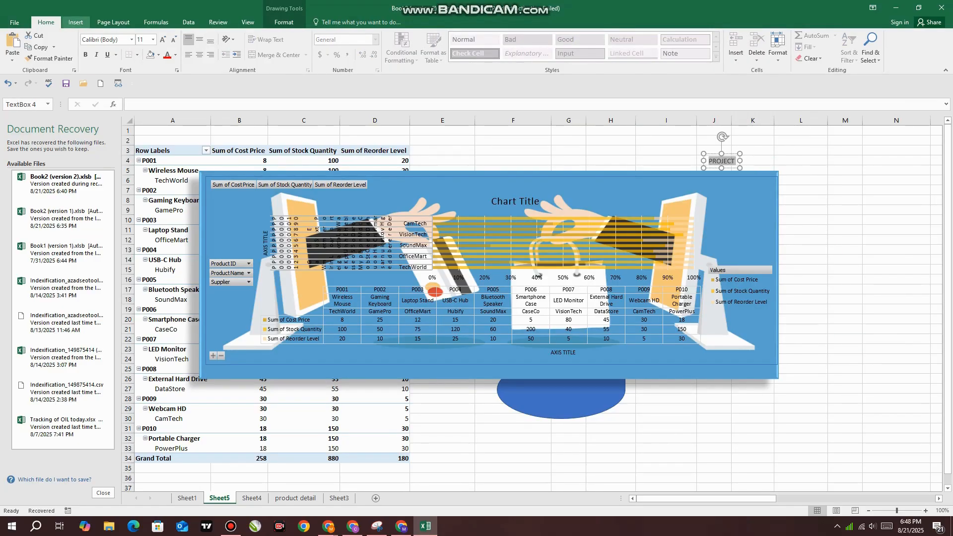
left_click(76, 22)
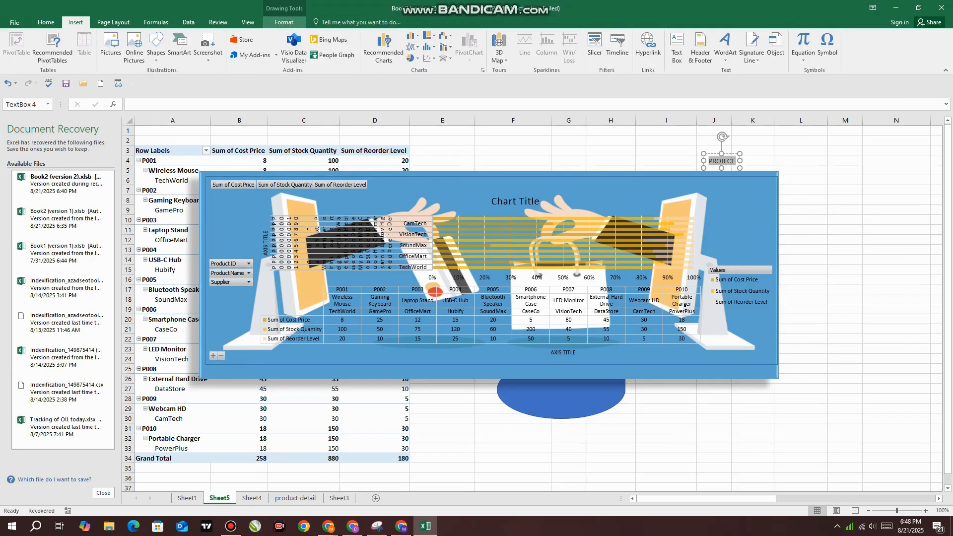
left_click(283, 22)
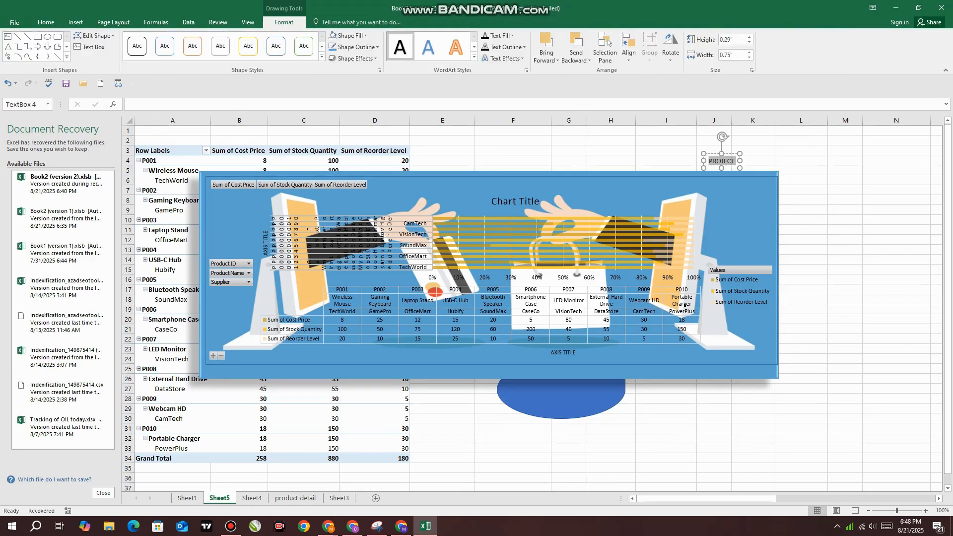
left_click(456, 47)
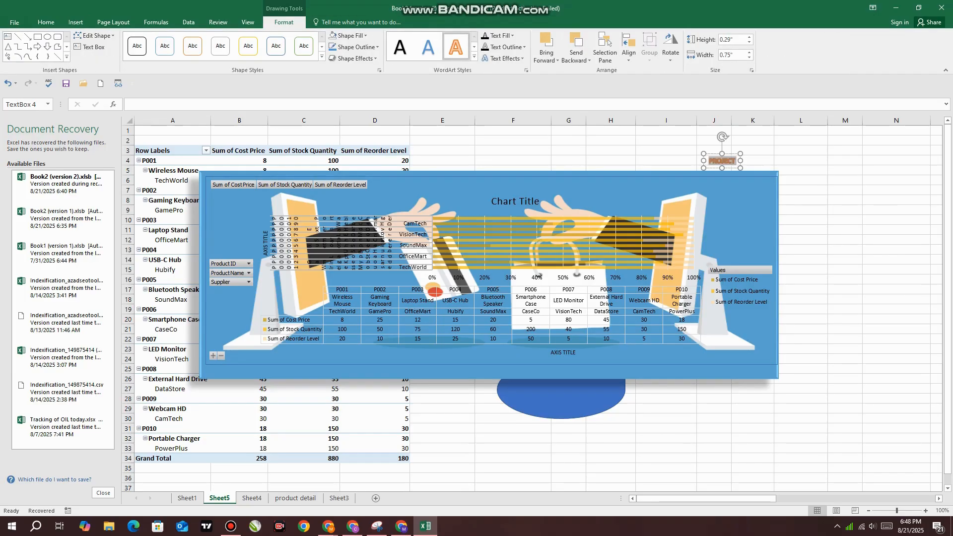
left_click(474, 56)
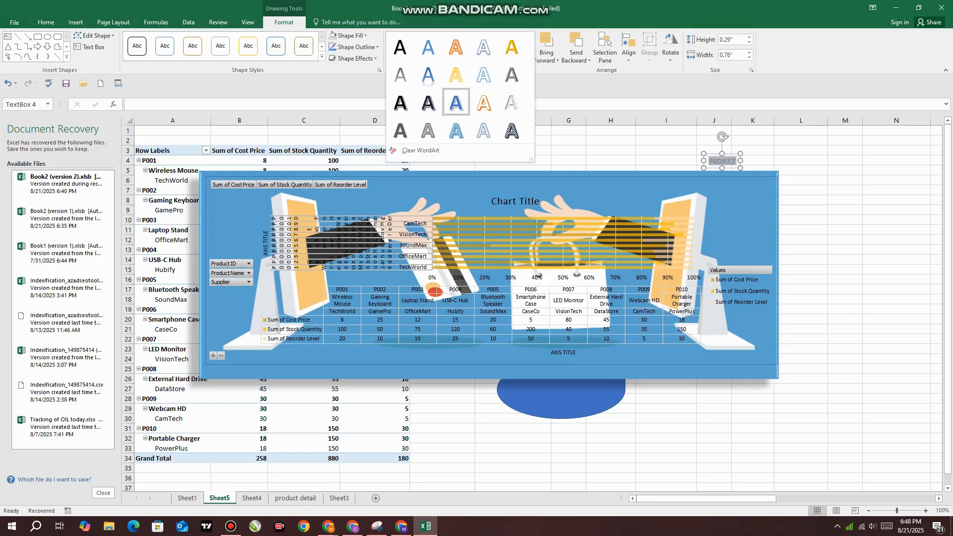
left_click(456, 103)
Enlarge the PROJECT text to 66 pt and widen its text box to about 4.63 inches so the word fits on one line
left_click_drag(703, 161, 575, 156)
left_click(46, 23)
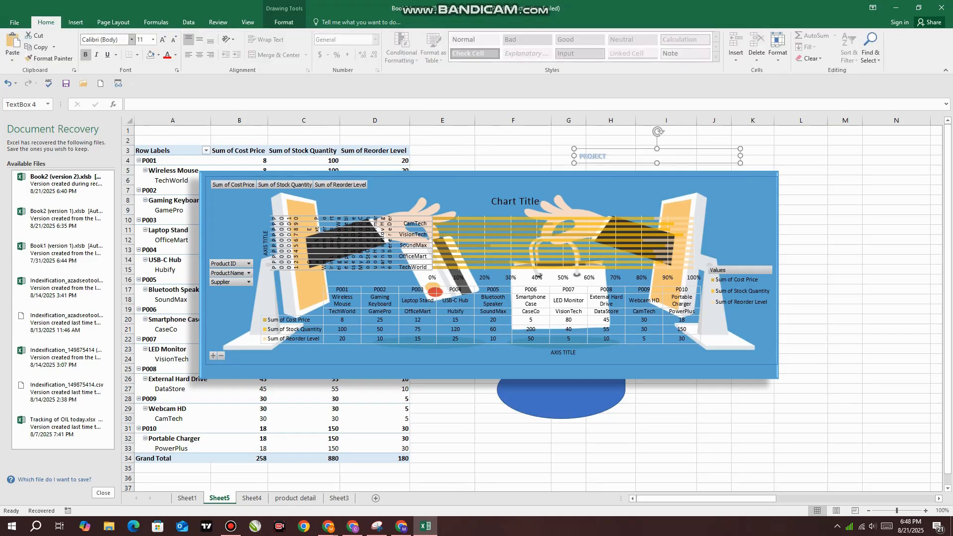
left_click(162, 39)
left_click(162, 39)
left_click(163, 39)
left_click(162, 39)
left_click(162, 40)
left_click(163, 40)
left_click(162, 39)
left_click(162, 39)
left_click(162, 39)
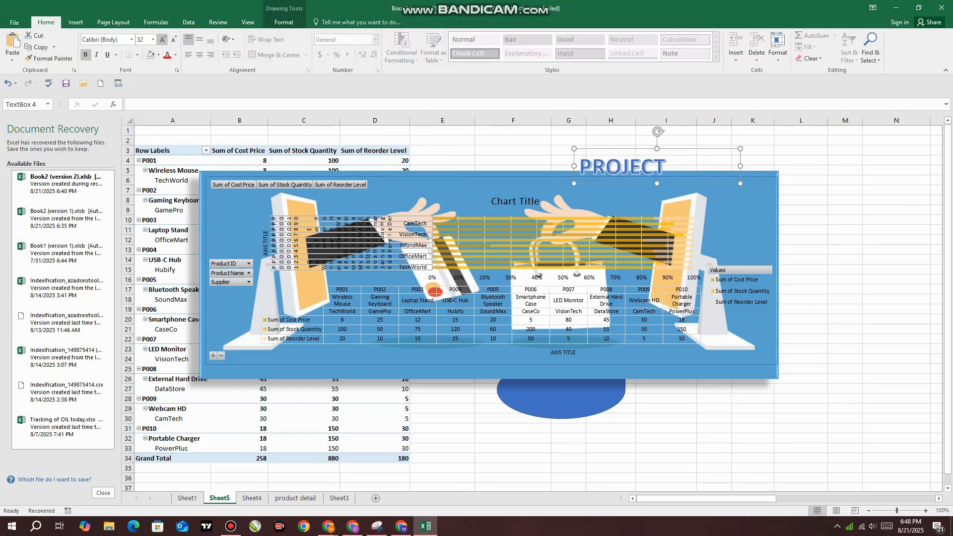
left_click(162, 39)
left_click(162, 39)
left_click(162, 40)
left_click(163, 39)
left_click(162, 39)
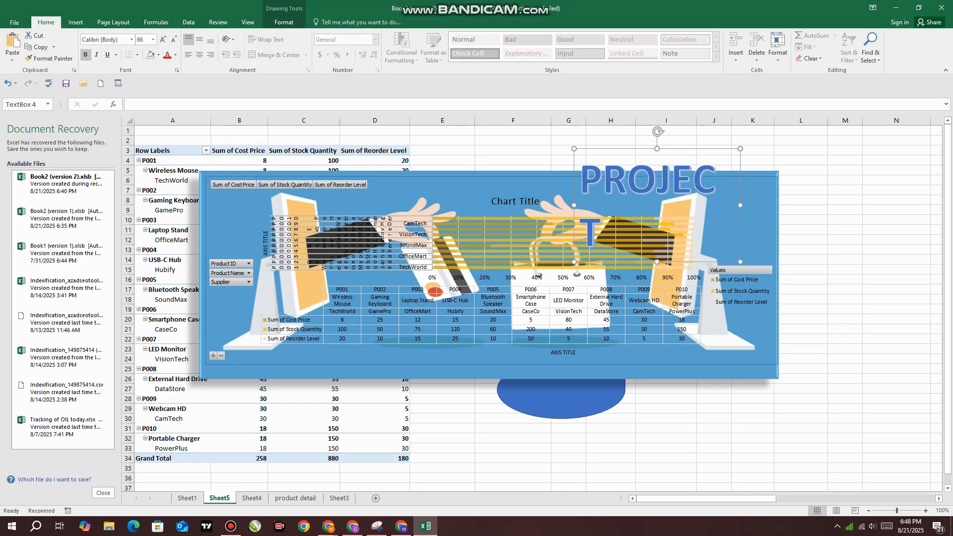
left_click_drag(740, 205, 795, 205)
left_click_drag(745, 148, 744, 136)
Apply the last WordArt style in the fourth row to PROJECT and fill its letters with the first tan texture
left_click(284, 22)
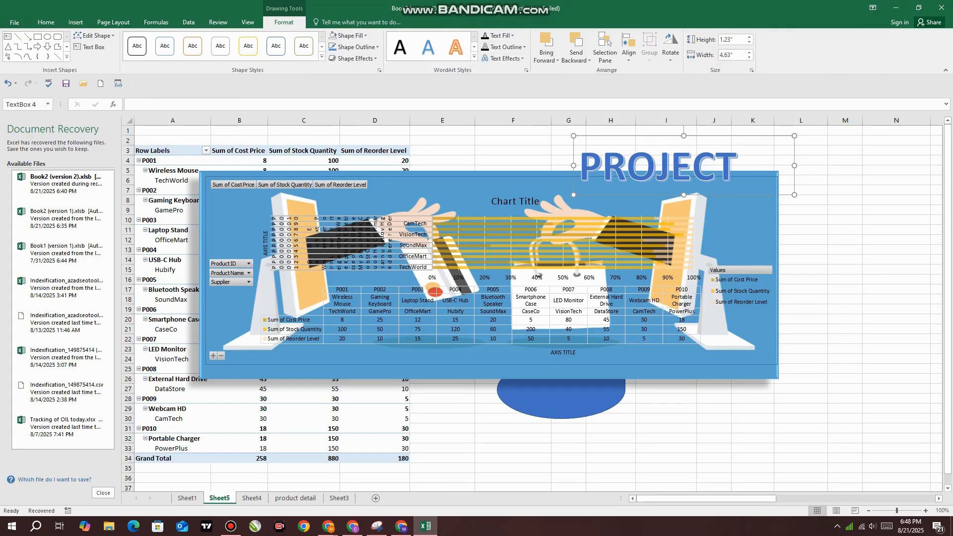
left_click(455, 48)
left_click(474, 56)
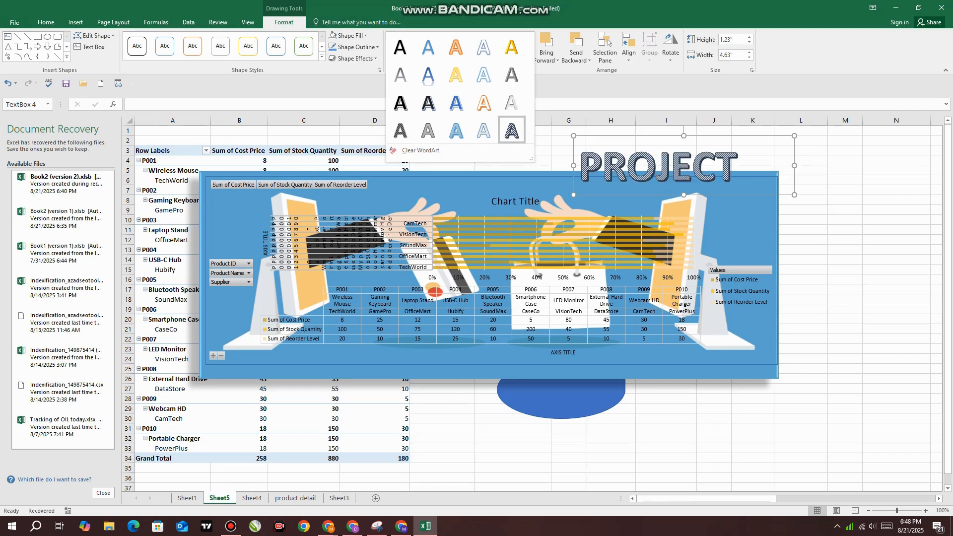
left_click(512, 130)
left_click(511, 36)
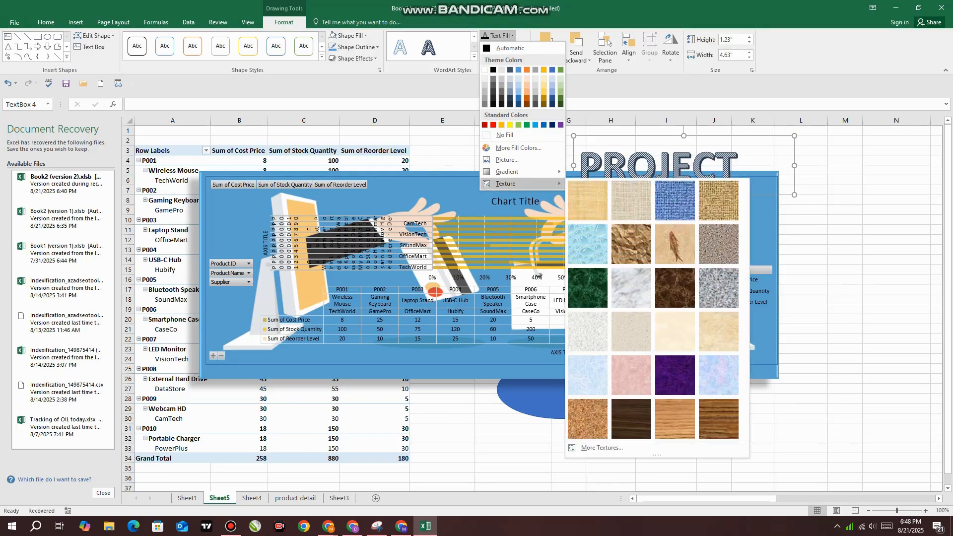
left_click(587, 200)
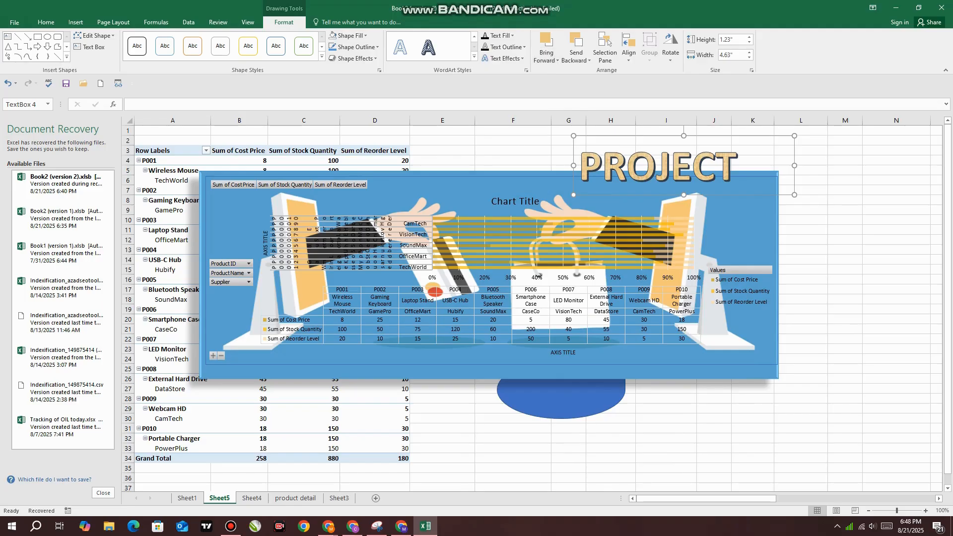
Move the PROJECT text box over the chart's upper edge, send it backward behind the chart, and bring it forward again
left_click_drag(645, 136, 579, 153)
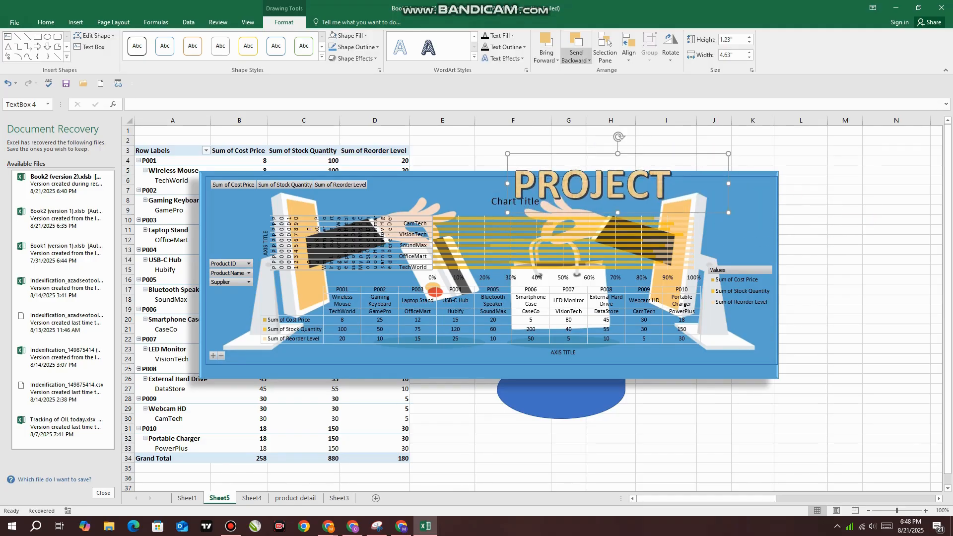
left_click(576, 59)
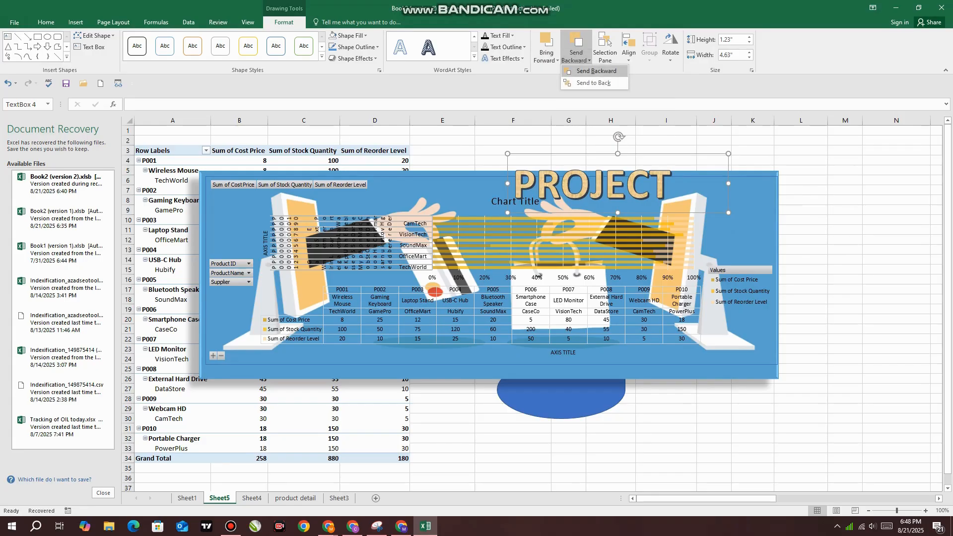
left_click(595, 71)
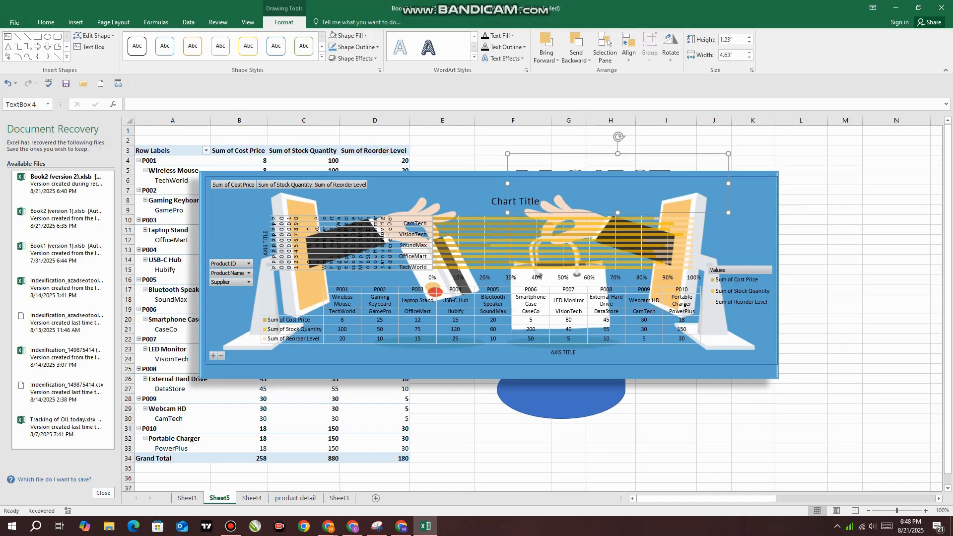
left_click(557, 60)
left_click(551, 75)
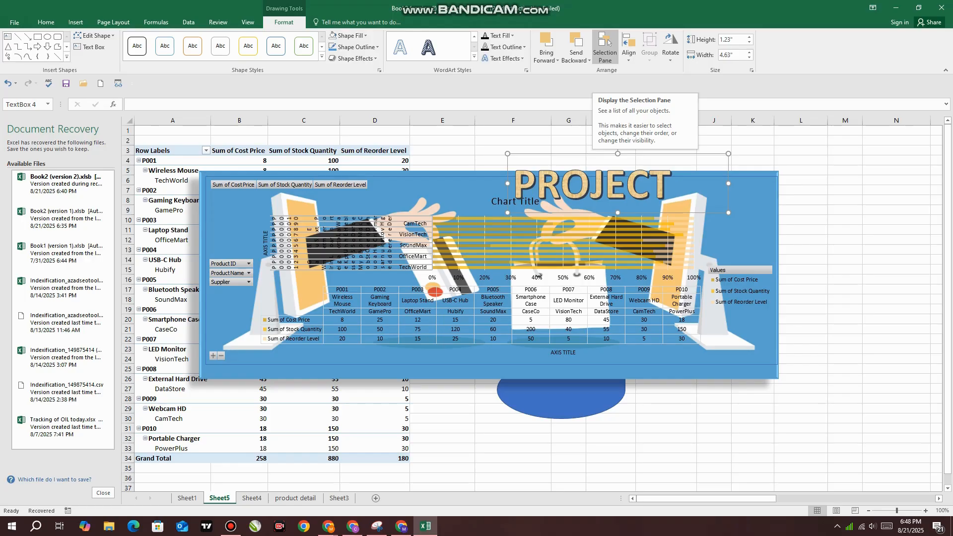
List the sheet's objects for selection, toggle the chart's visibility off and on, and hide the PROJECT text box
left_click(606, 46)
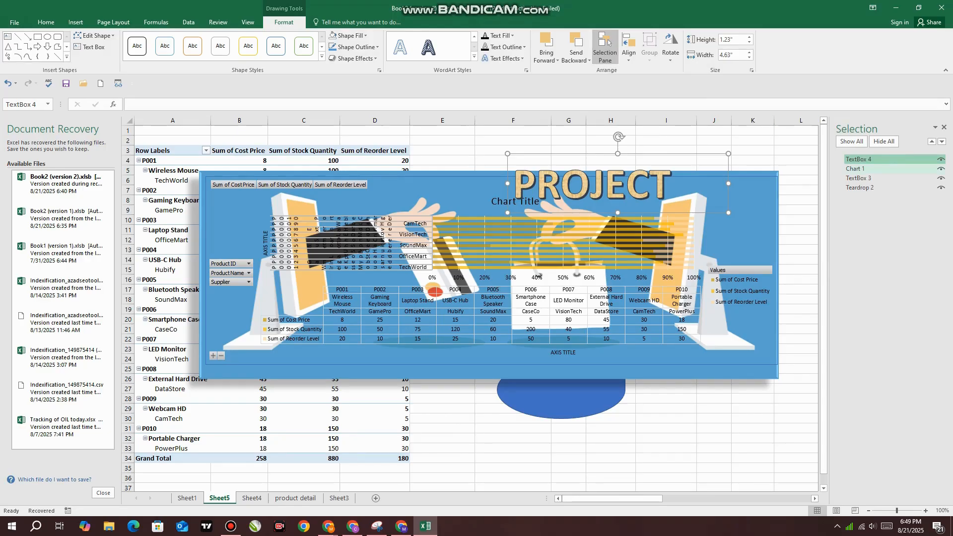
left_click(941, 169)
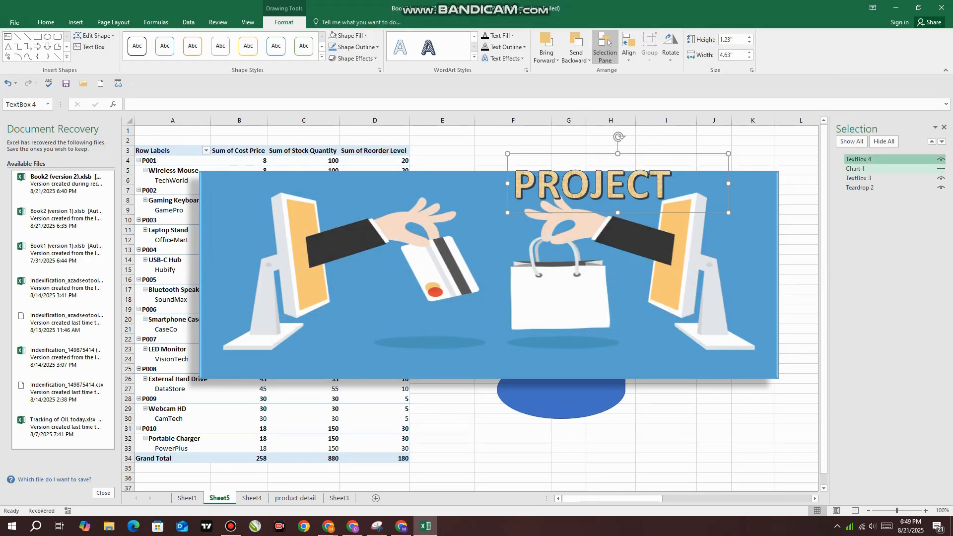
left_click(941, 158)
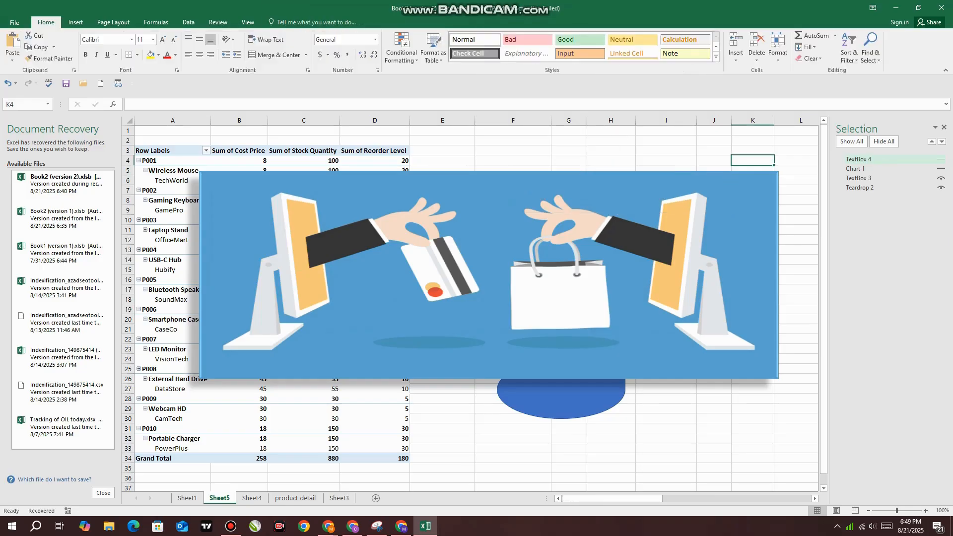
left_click(941, 159)
left_click(941, 159)
left_click(941, 169)
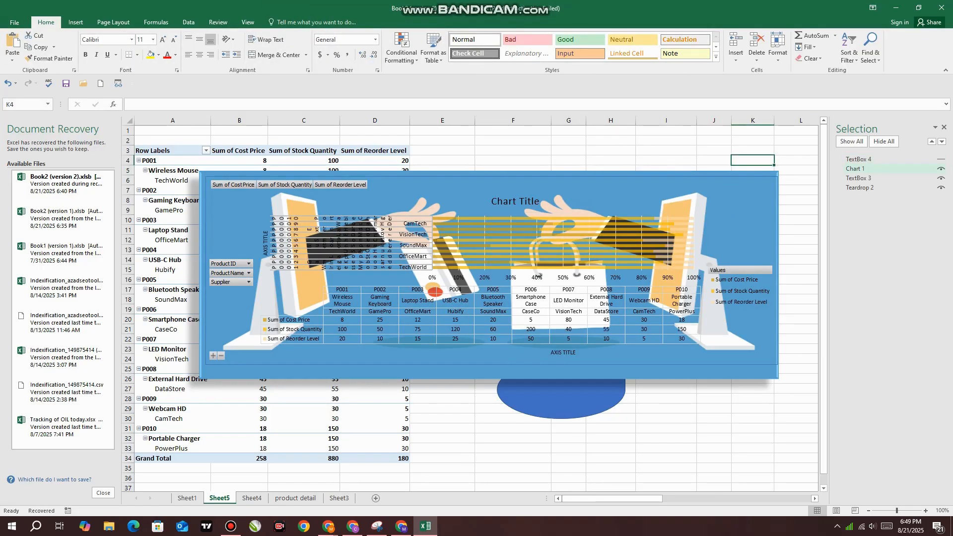
Toggle the picture-filled background box off and on, and hide the blue teardrop shape
left_click(941, 178)
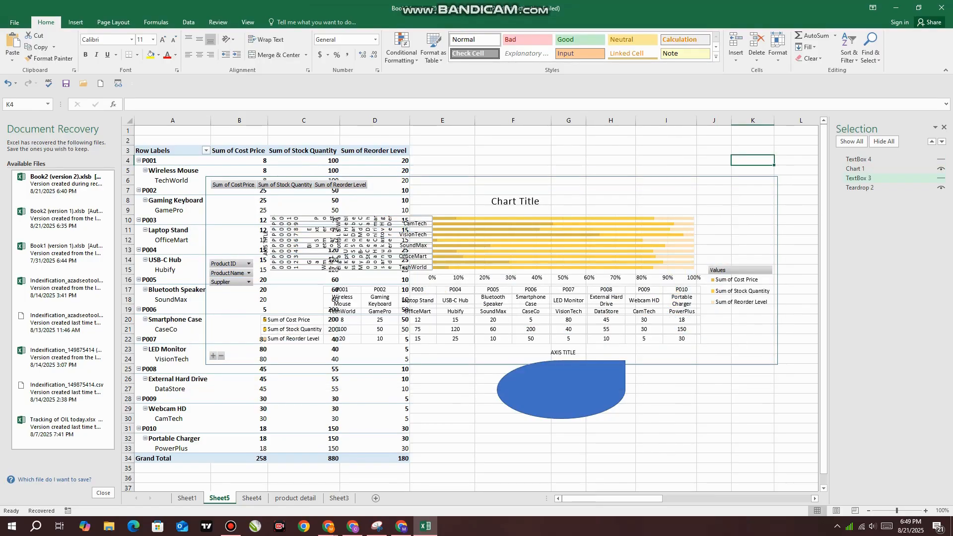
left_click(941, 178)
left_click(941, 187)
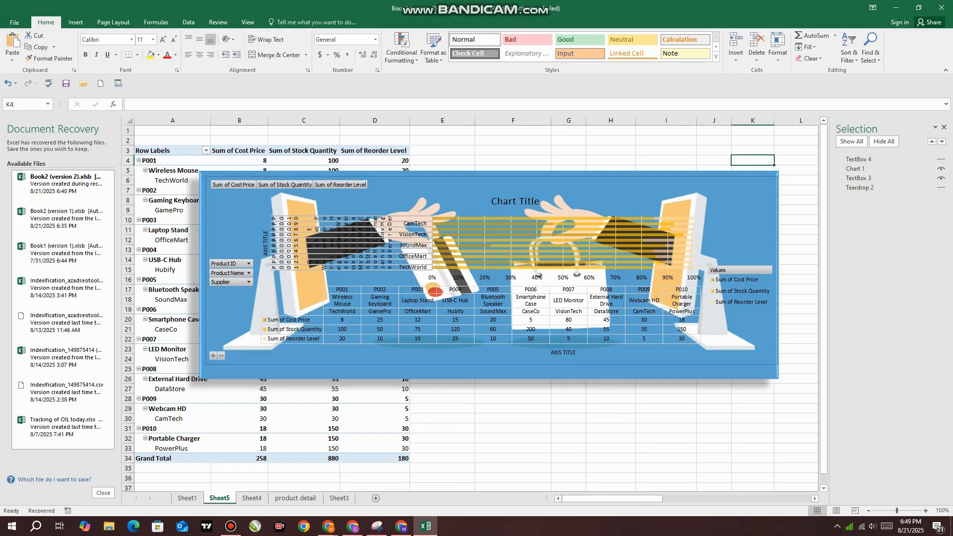
With the pivot chart selected, toggle the Snap to Grid and Snap to Shape alignment options
left_click(855, 168)
left_click(346, 22)
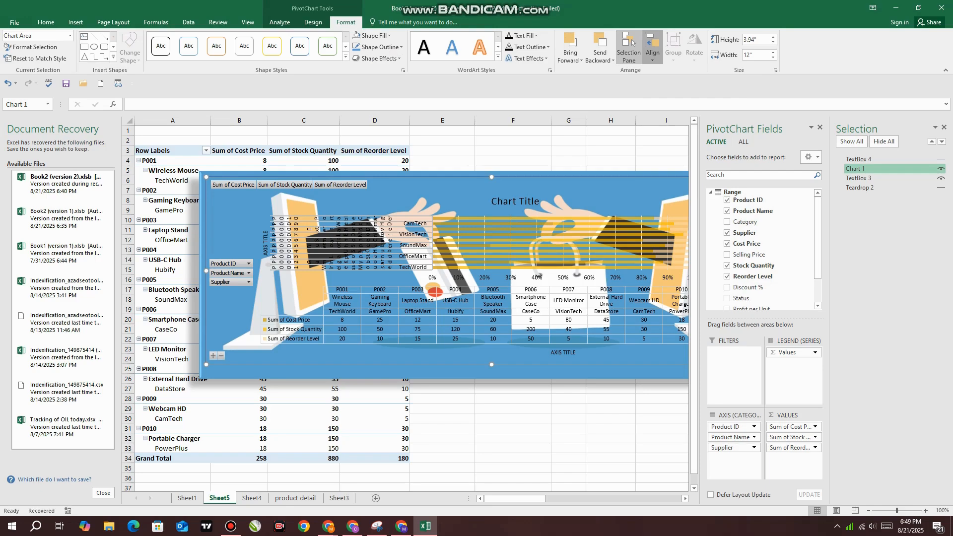
left_click(652, 50)
left_click(675, 169)
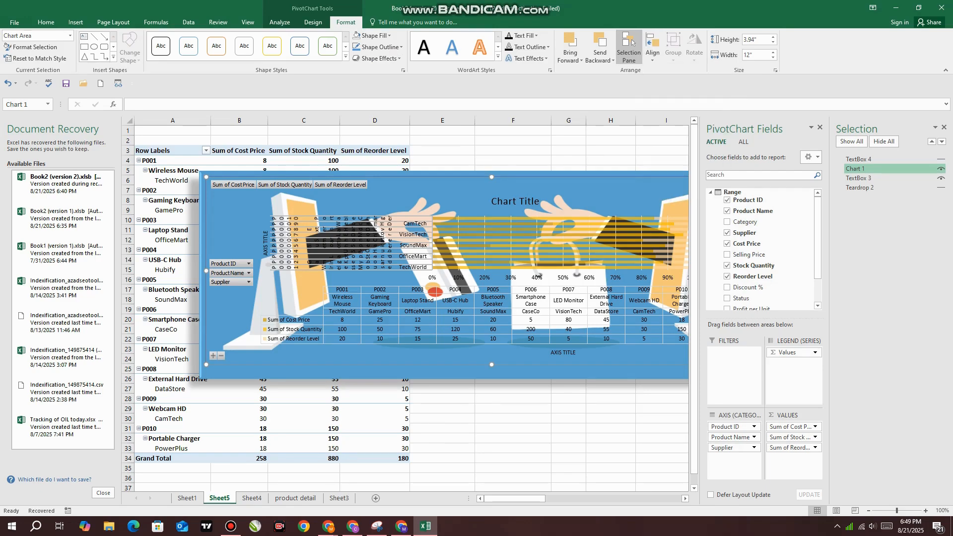
left_click(652, 50)
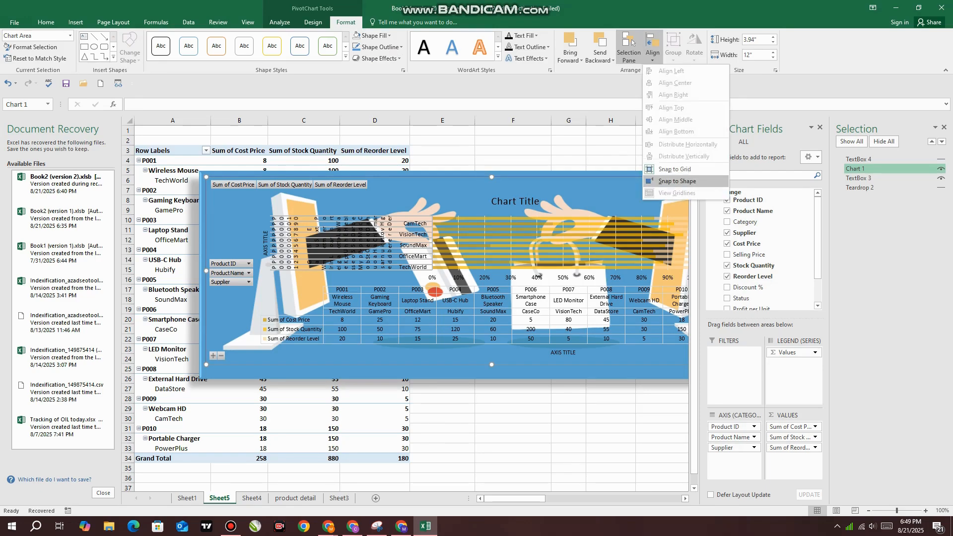
left_click(675, 181)
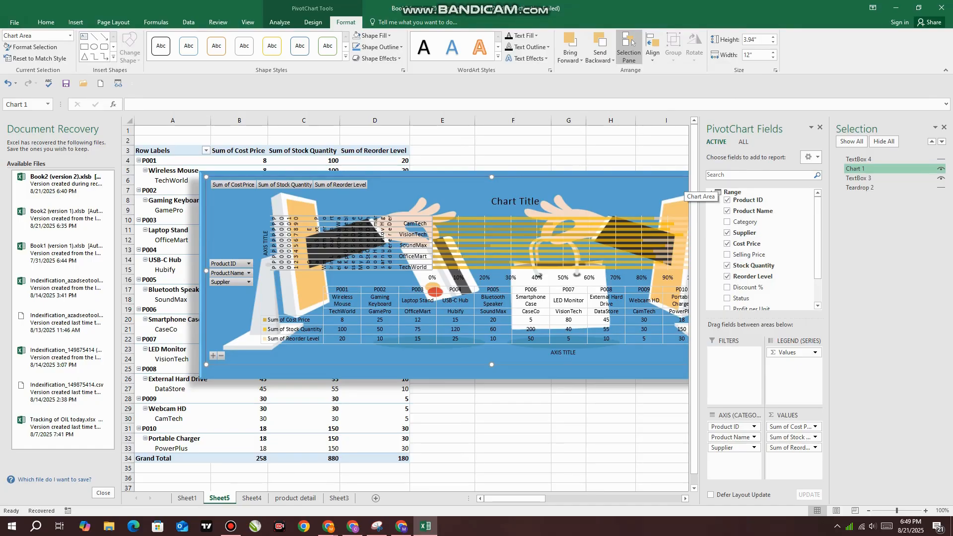
left_click(668, 140)
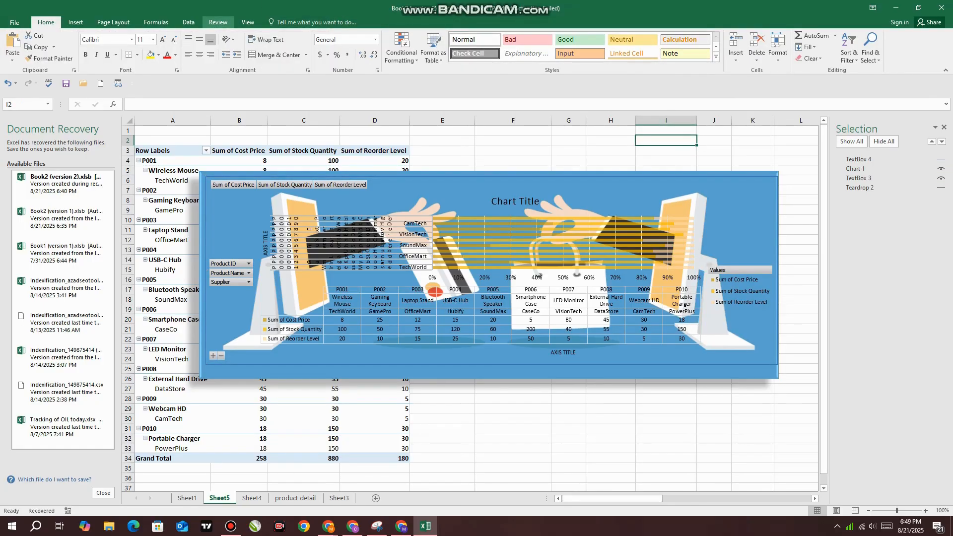
Group the pivot chart together with the picture-filled background box behind it
left_click(854, 168)
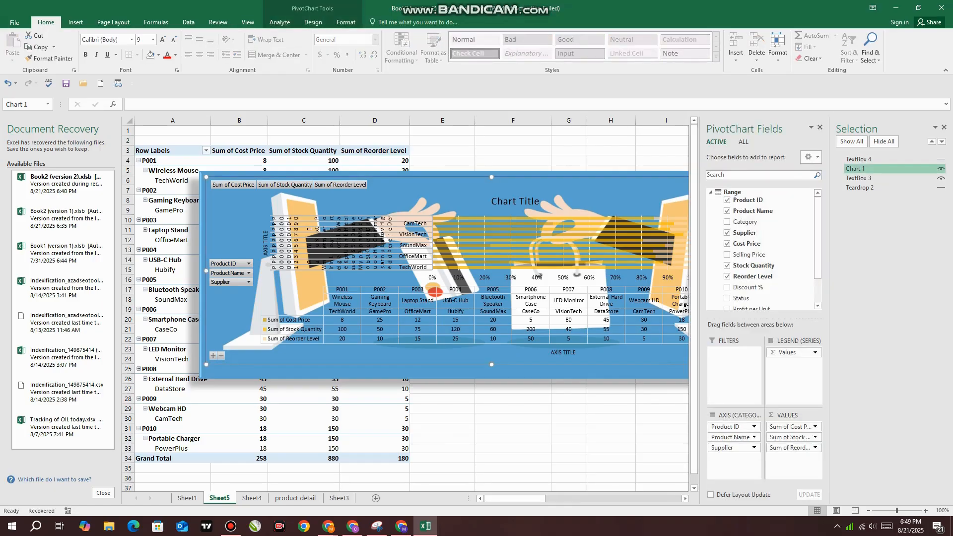
left_click(346, 22)
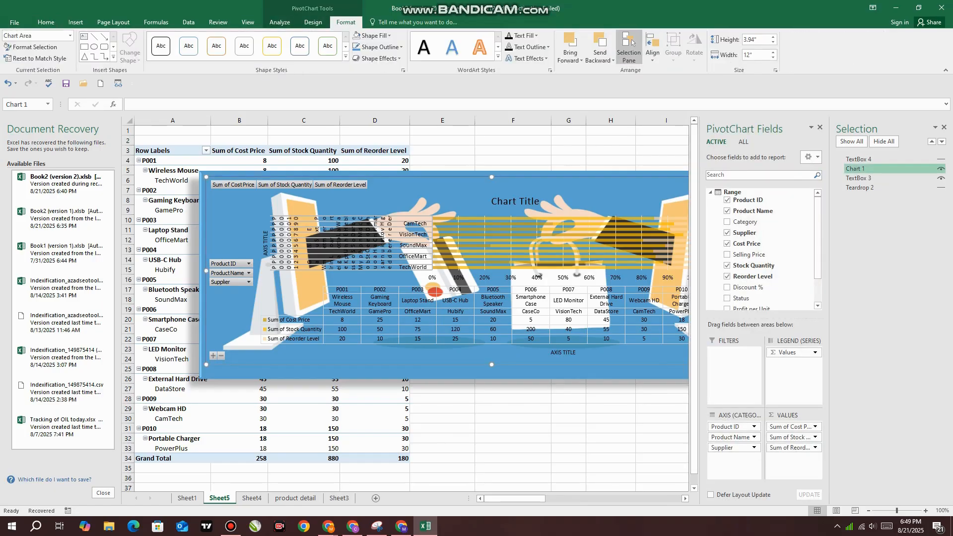
left_click(519, 236)
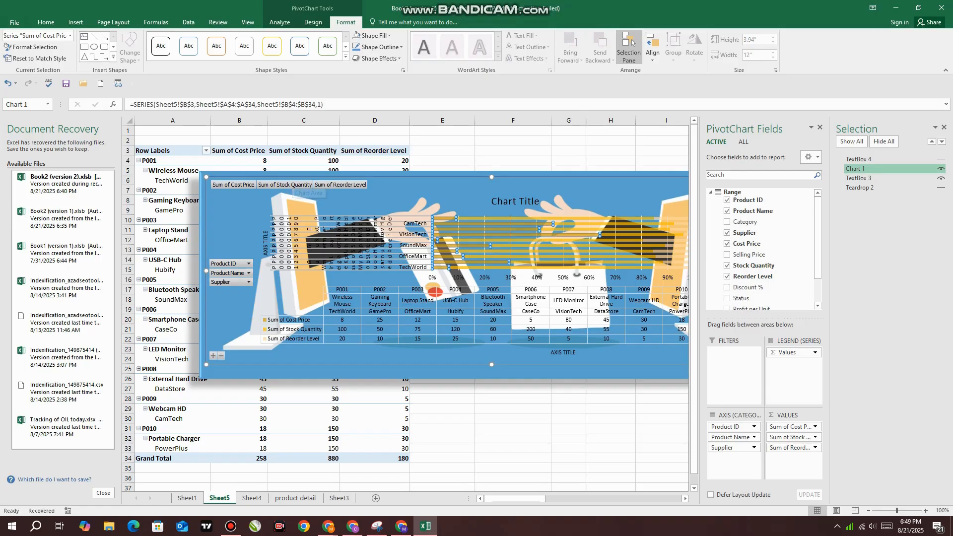
left_click(294, 174, "ctrl")
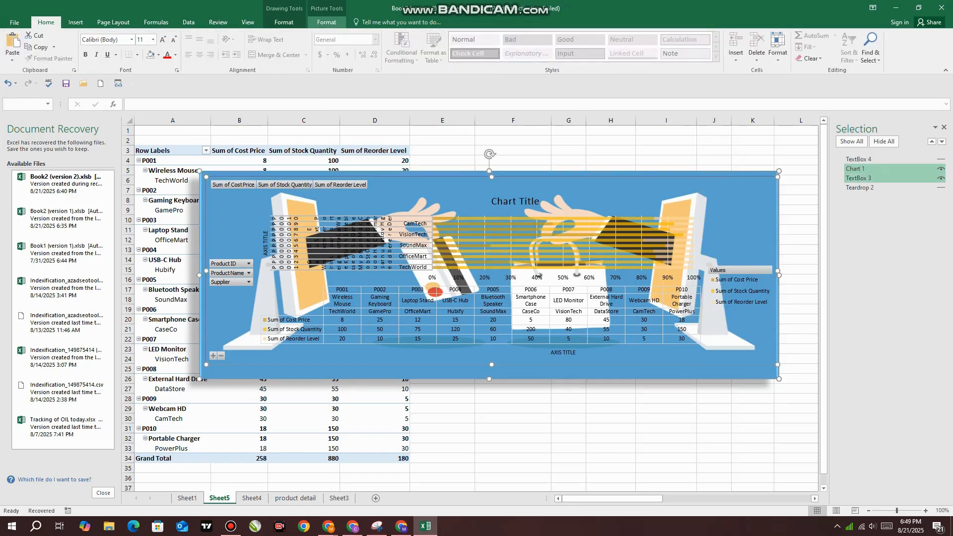
left_click(326, 22)
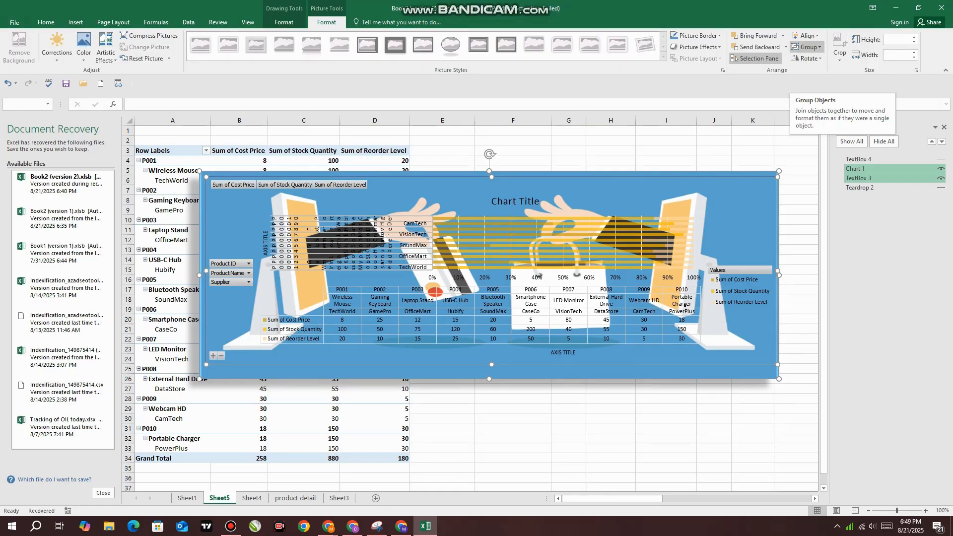
left_click(805, 46)
left_click(811, 59)
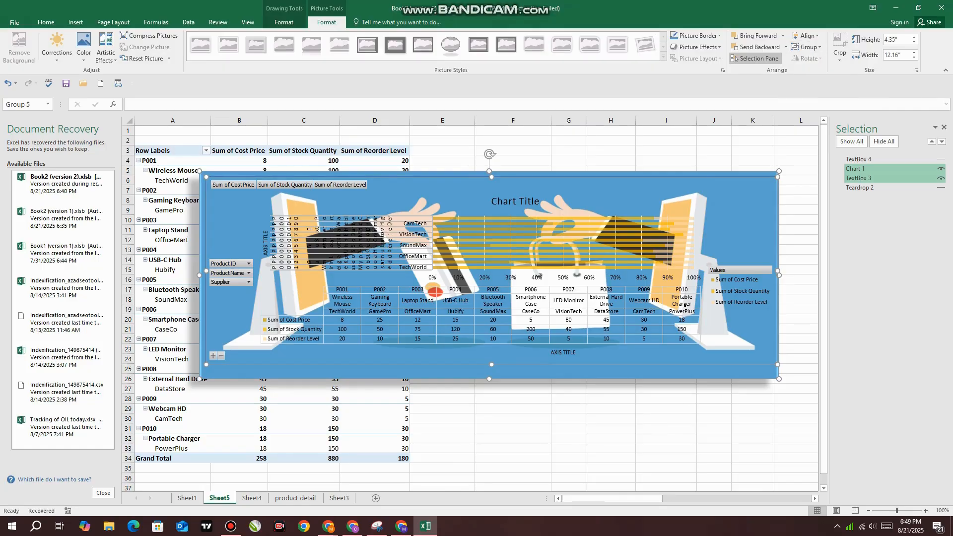
left_click(806, 47)
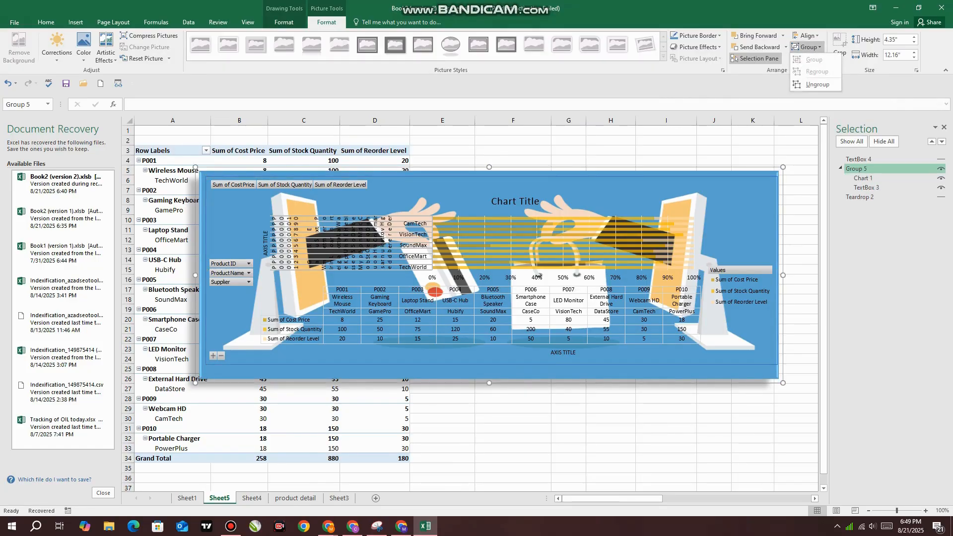
left_click(817, 85)
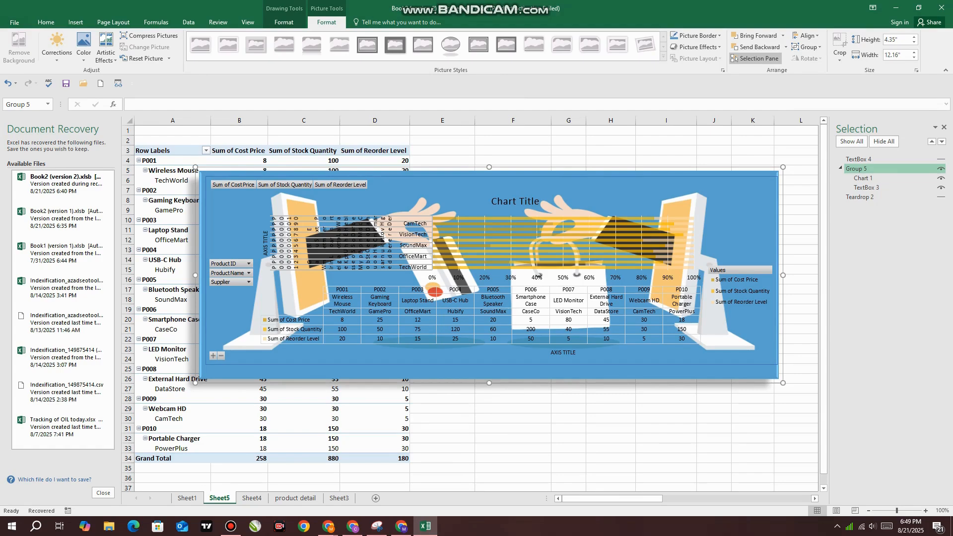
Crop the group's picture background to the rectangle shape with rounded same-side corners
left_click(840, 50)
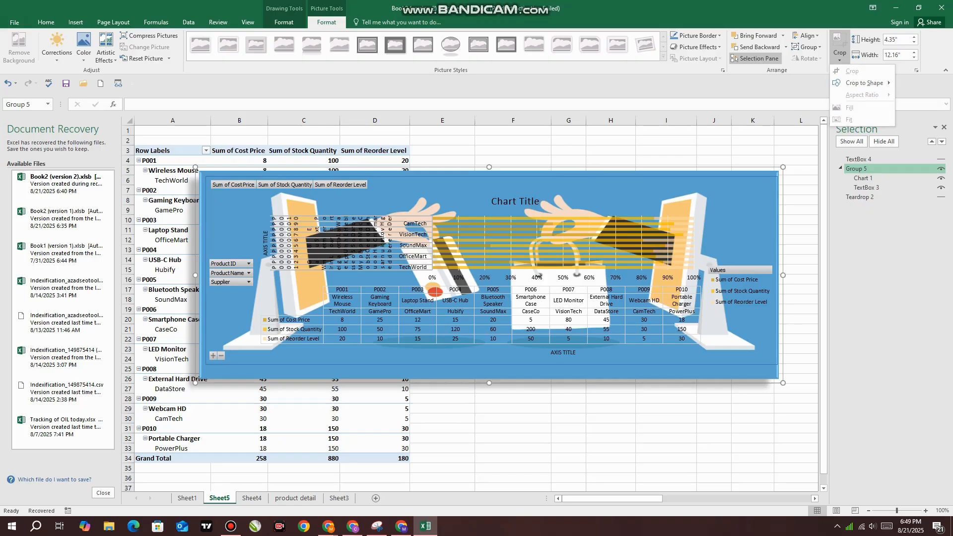
mouse_move(863, 83)
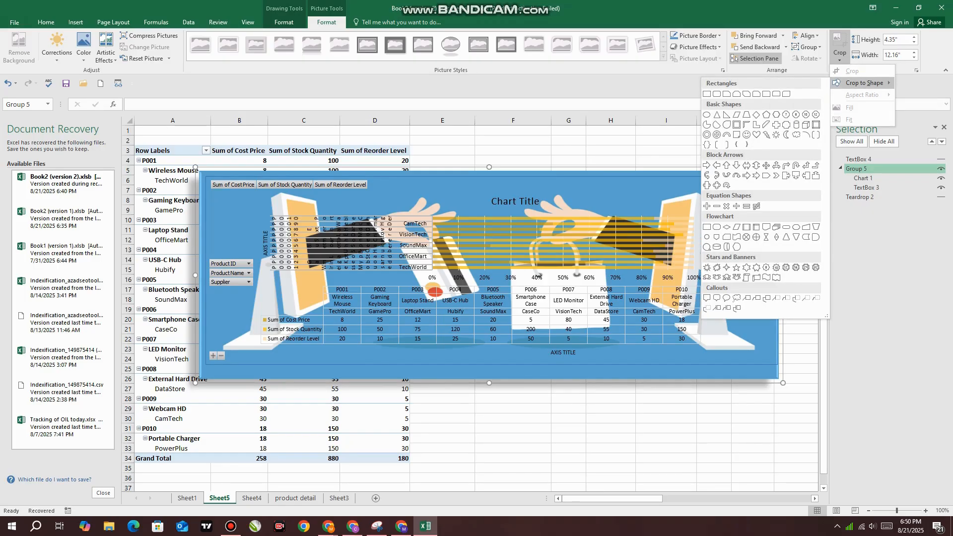
left_click(776, 94)
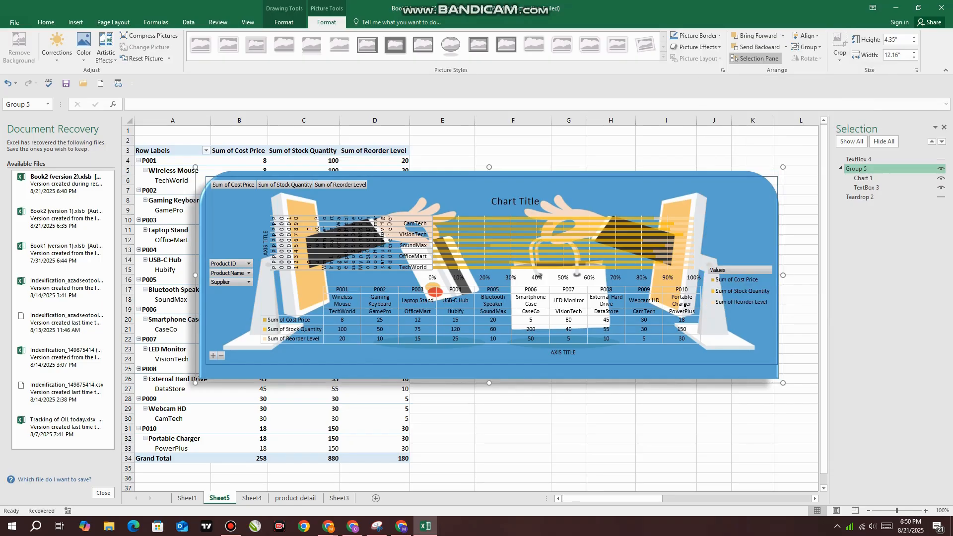
left_click(840, 57)
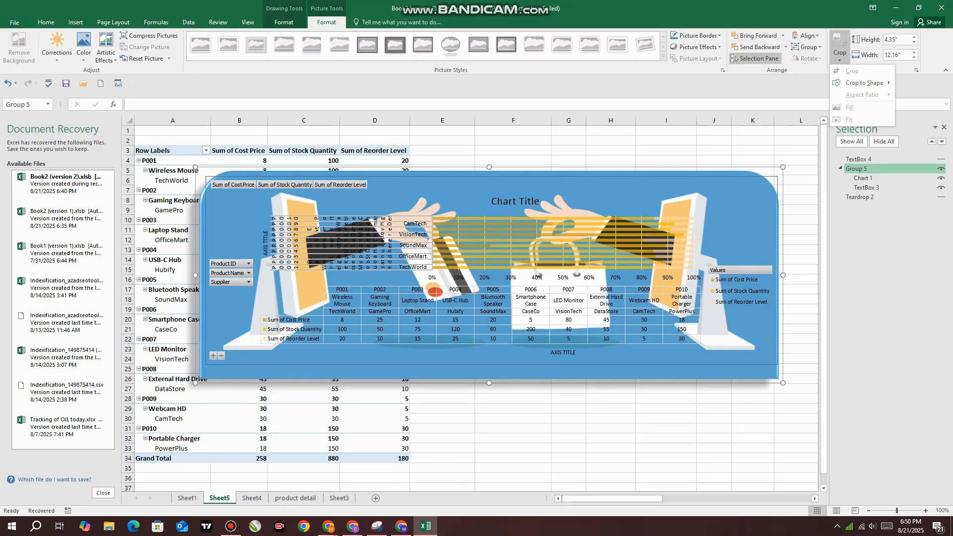
key("Escape")
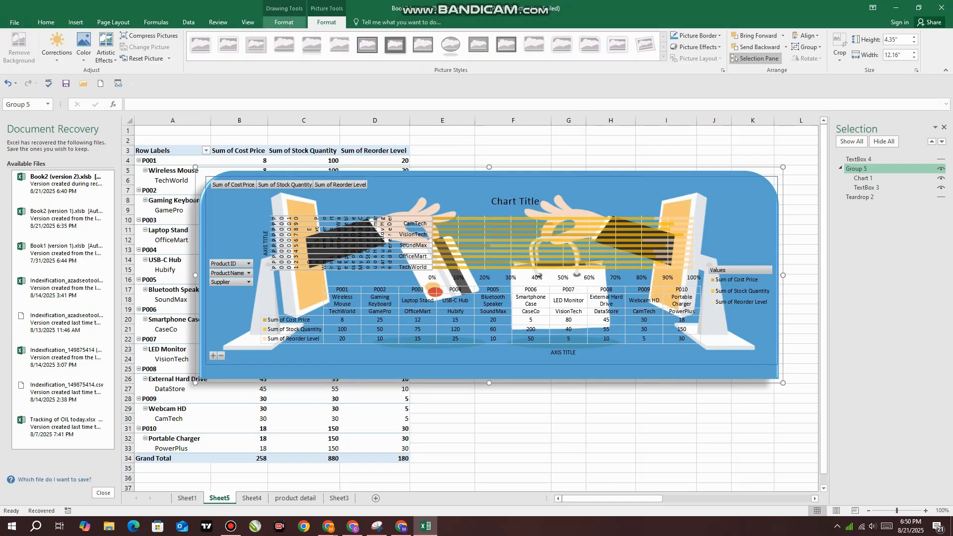
left_click(284, 23)
left_click(326, 22)
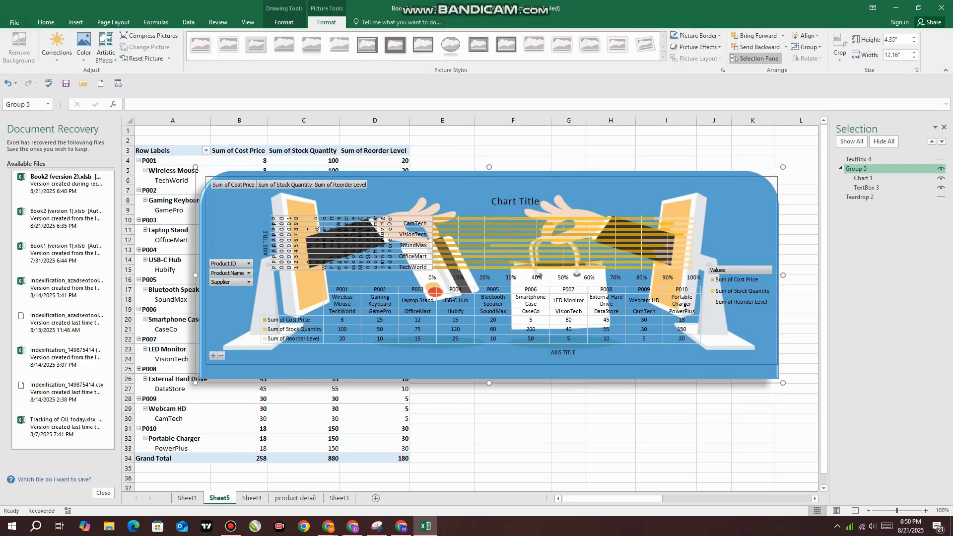
left_click(284, 23)
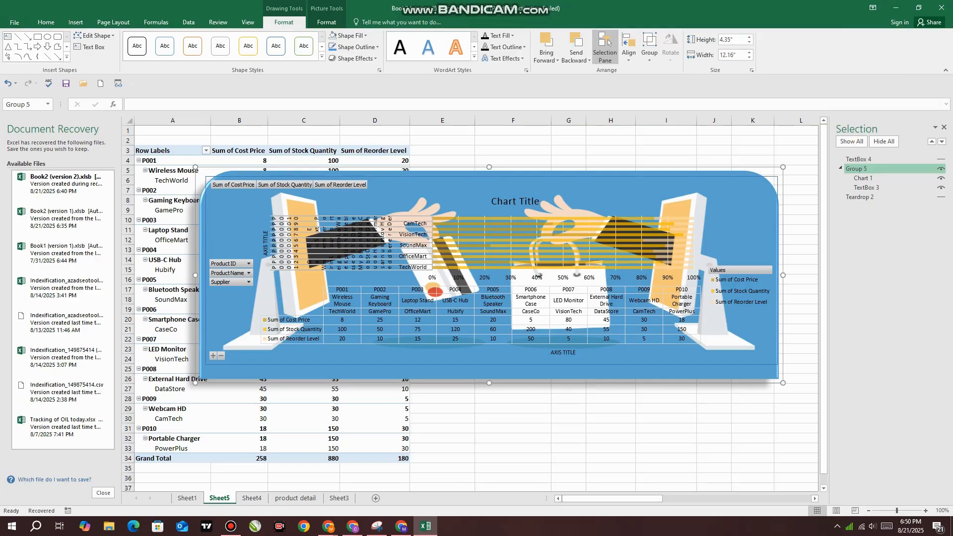
Select the pivot chart inside the group and close the Selection pane
left_click(75, 22)
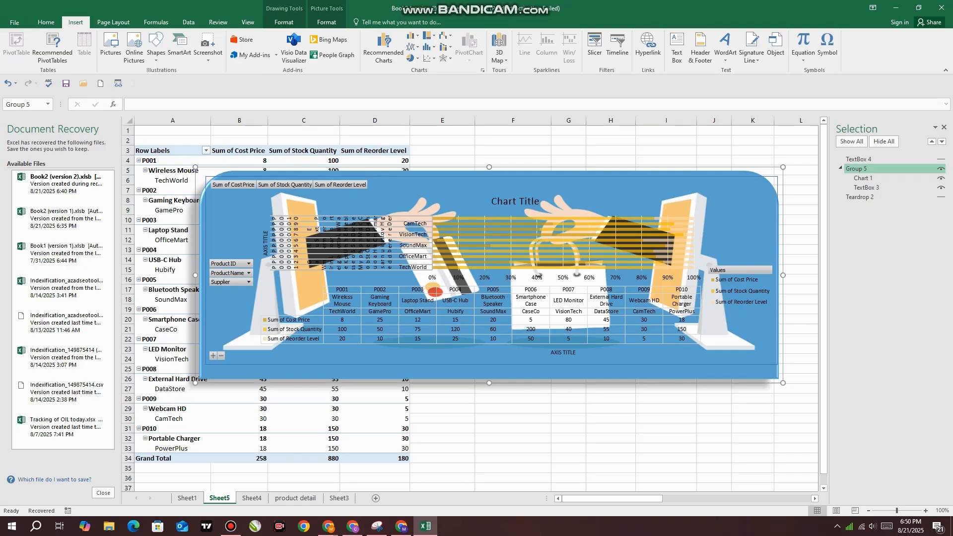
left_click(491, 271)
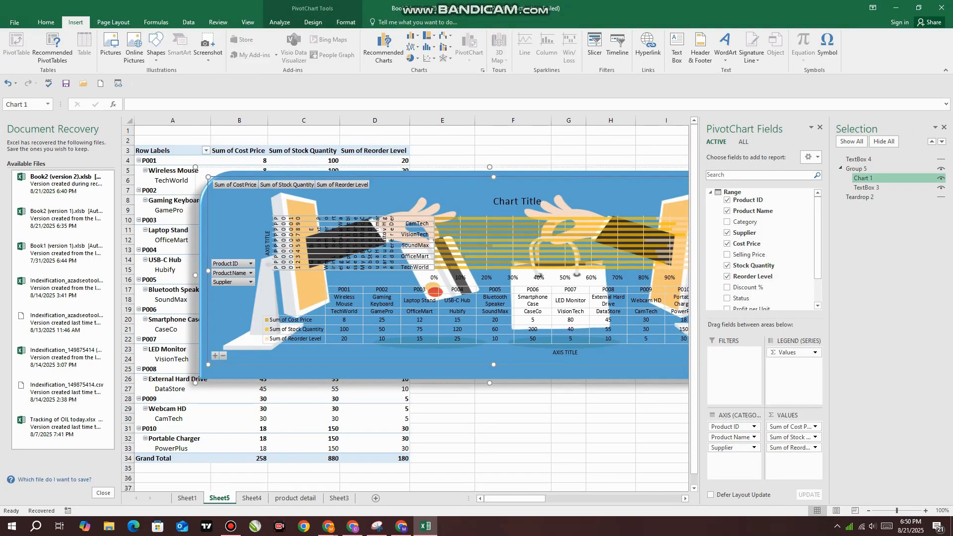
left_click(944, 127)
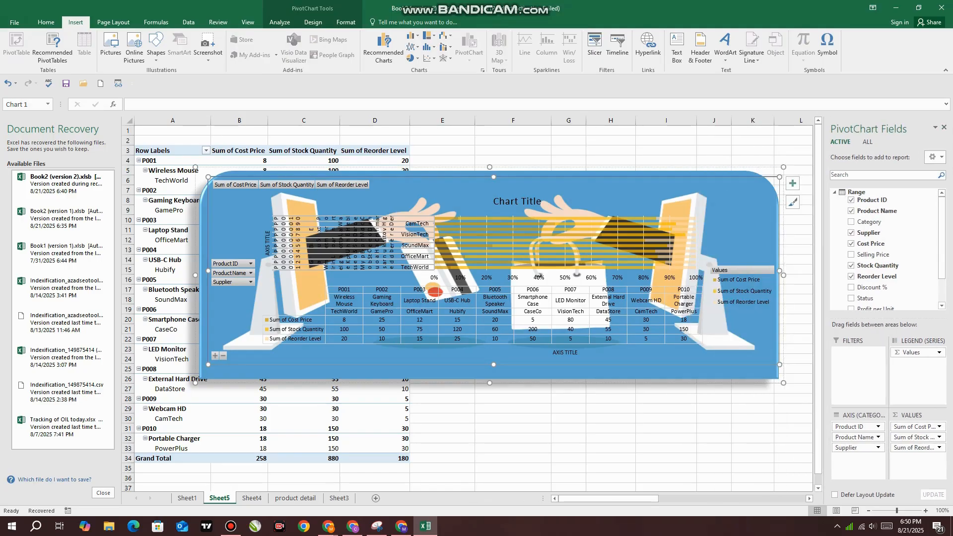
Insert a Product ID slicer for the pivot chart and place it over the chart's lower-left corner
left_click(594, 47)
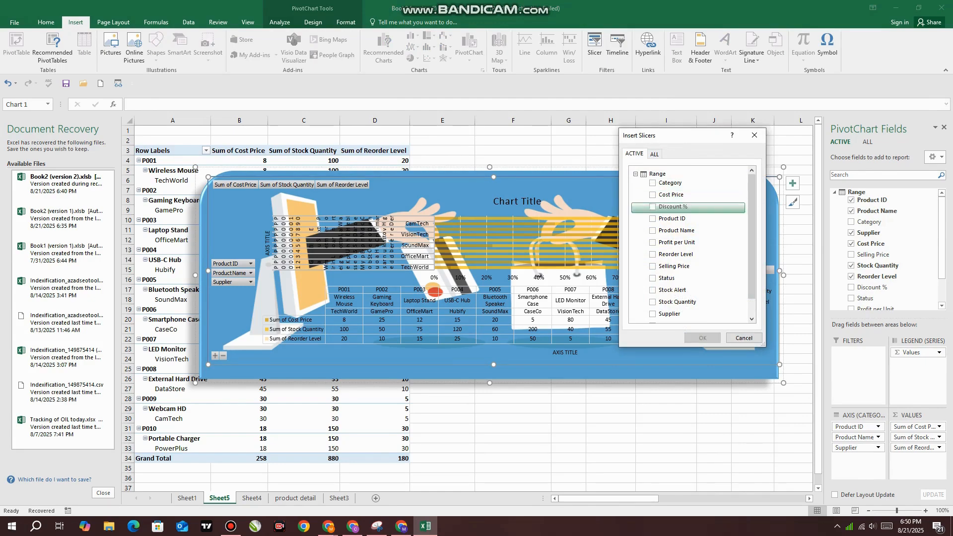
scroll(667, 294, "down", 1)
scroll(690, 298, "up", 1)
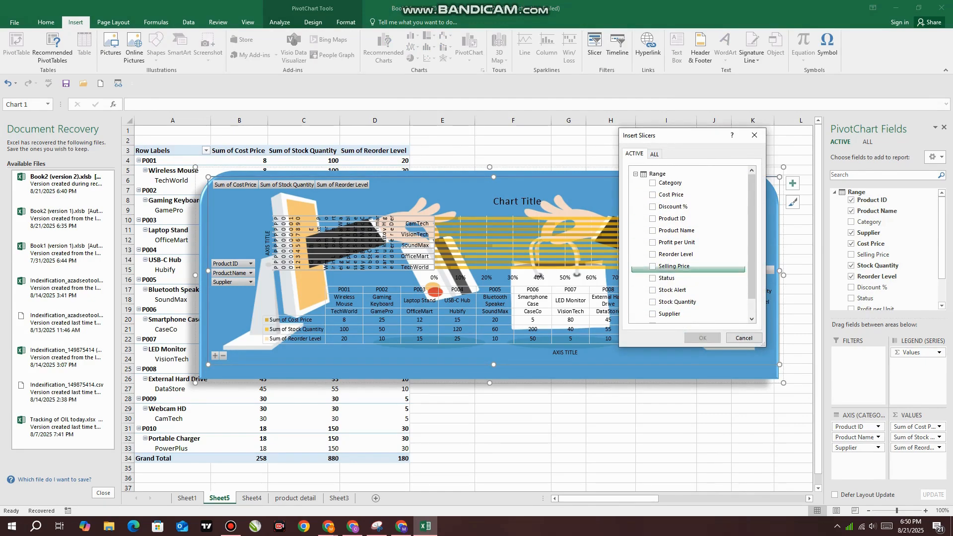
left_click(652, 218)
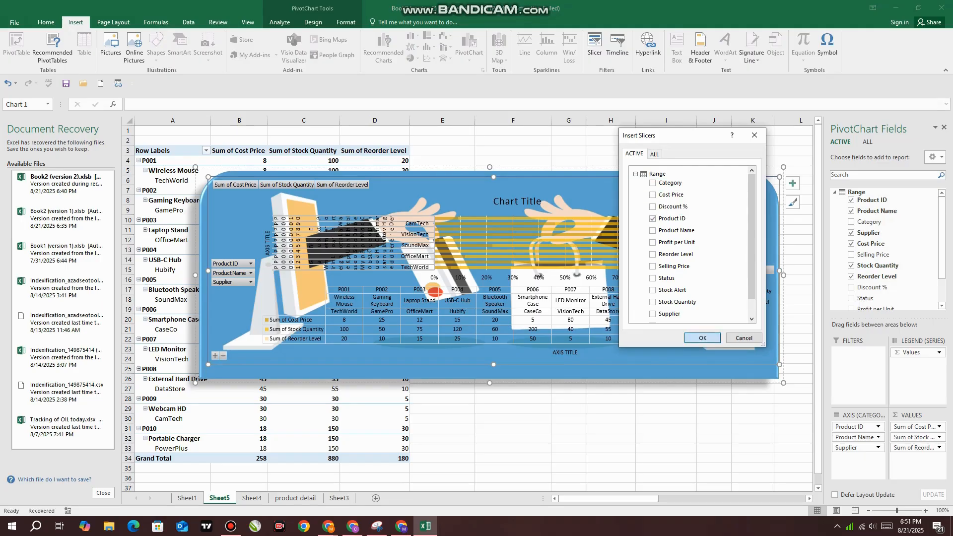
left_click(702, 338)
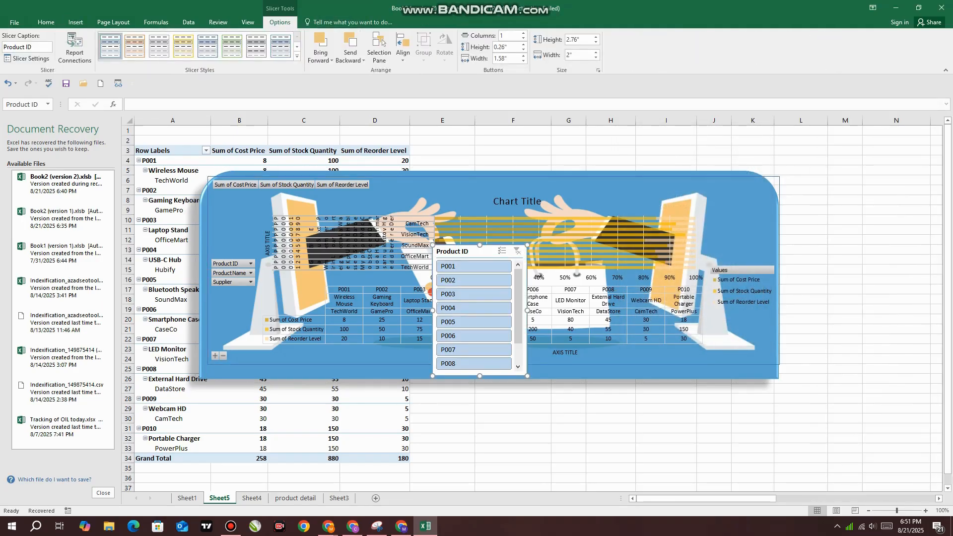
left_click_drag(433, 288, 226, 283)
Filter the PivotTable and chart with the slicer by P001 and P003 through P008, one at a time, and clear the filter
left_click(214, 303)
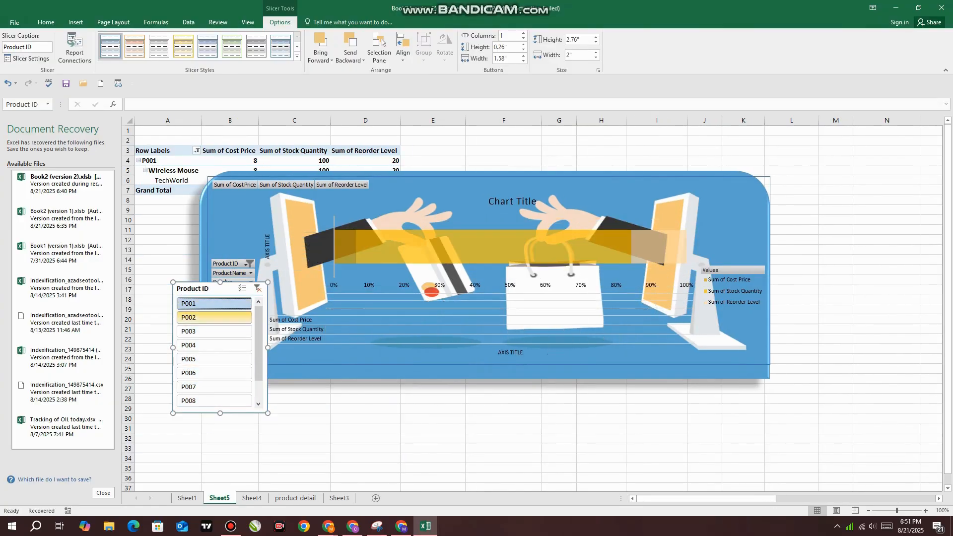
left_click(214, 332)
left_click(213, 345)
left_click(214, 359)
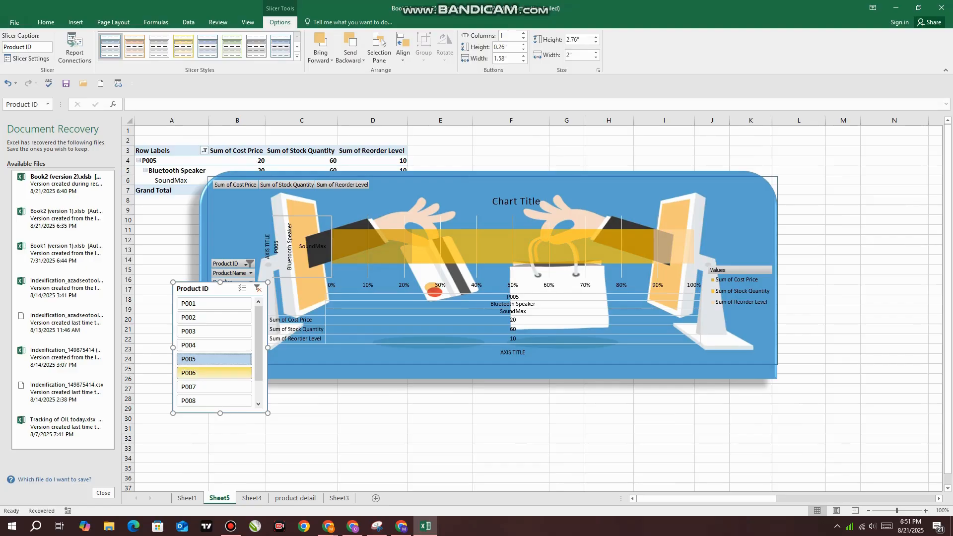
left_click(214, 373)
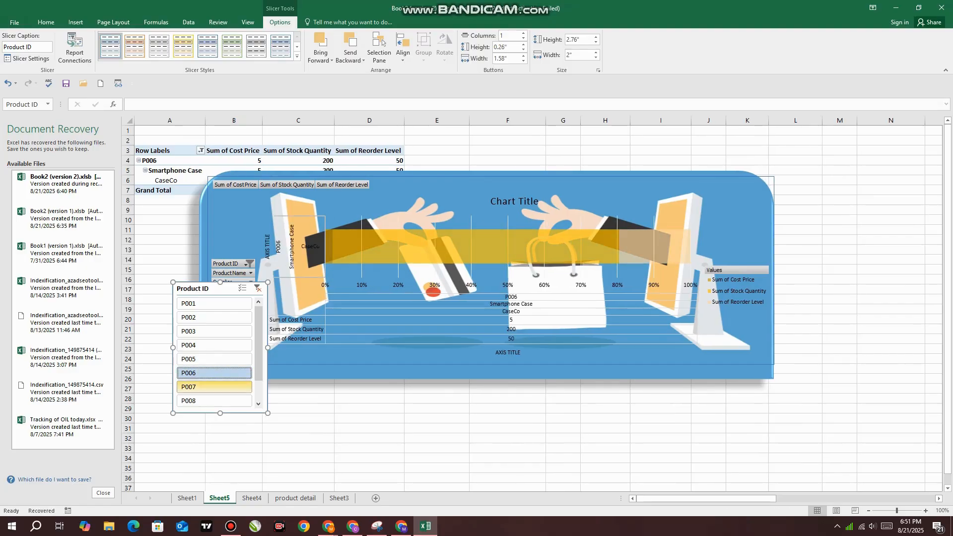
left_click(214, 387)
left_click(214, 400)
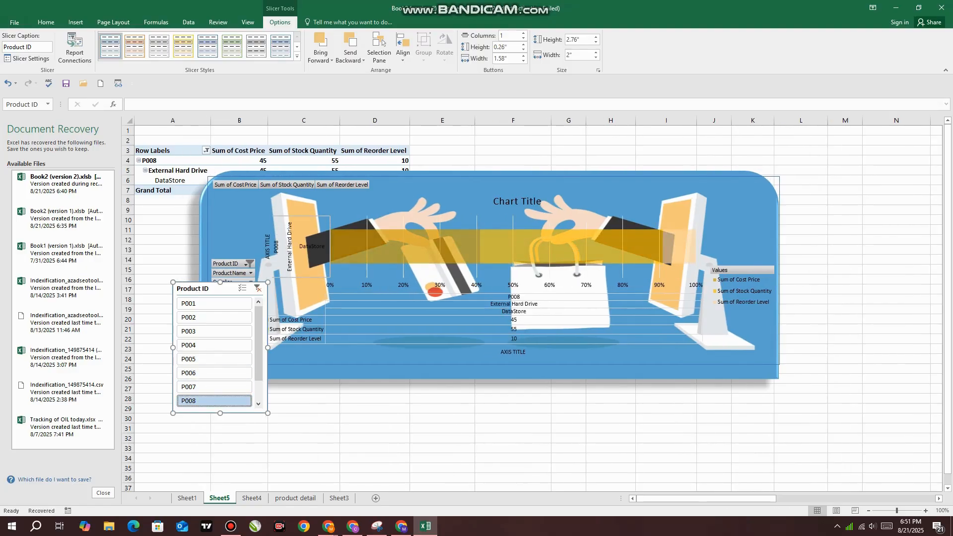
left_click(257, 288)
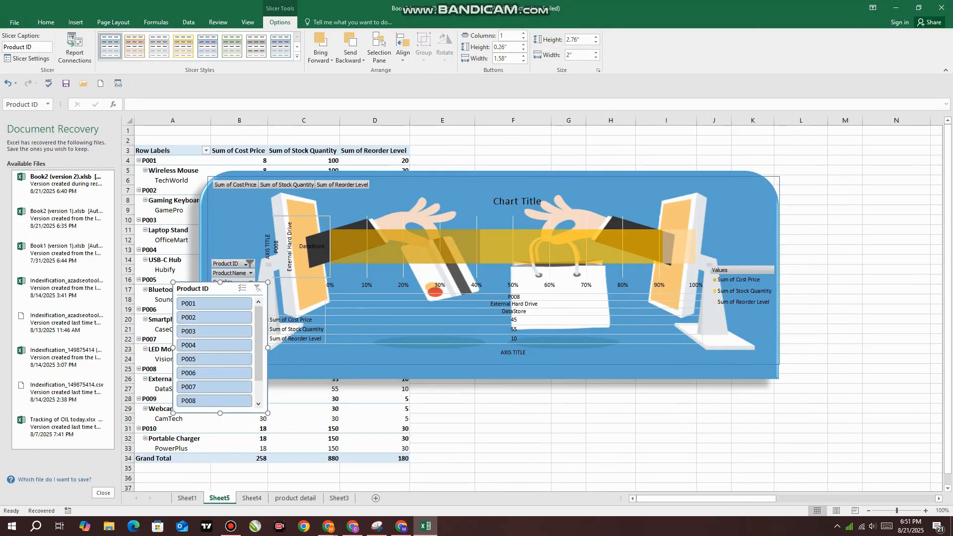
Open the recommended PivotTables for the data on the product detail sheet
left_click(76, 22)
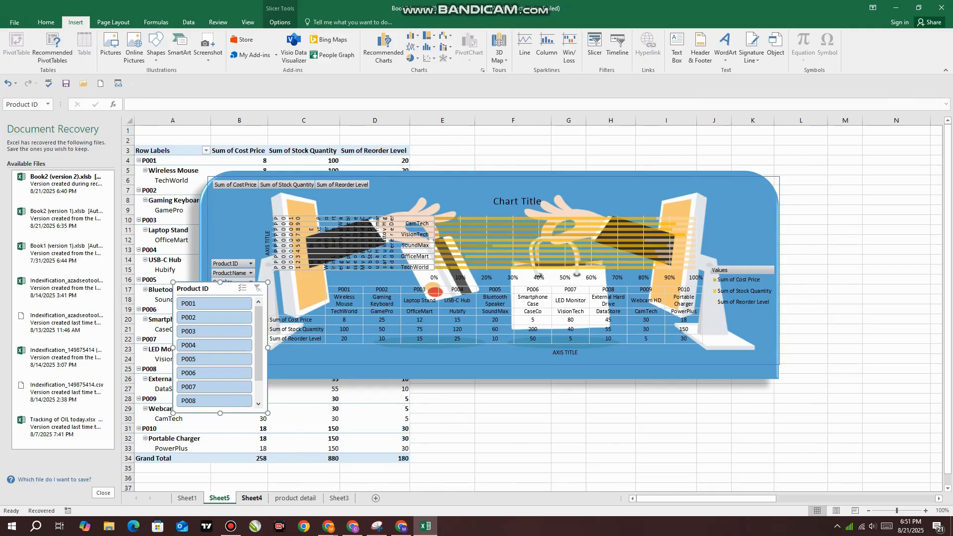
left_click(252, 498)
left_click(296, 497)
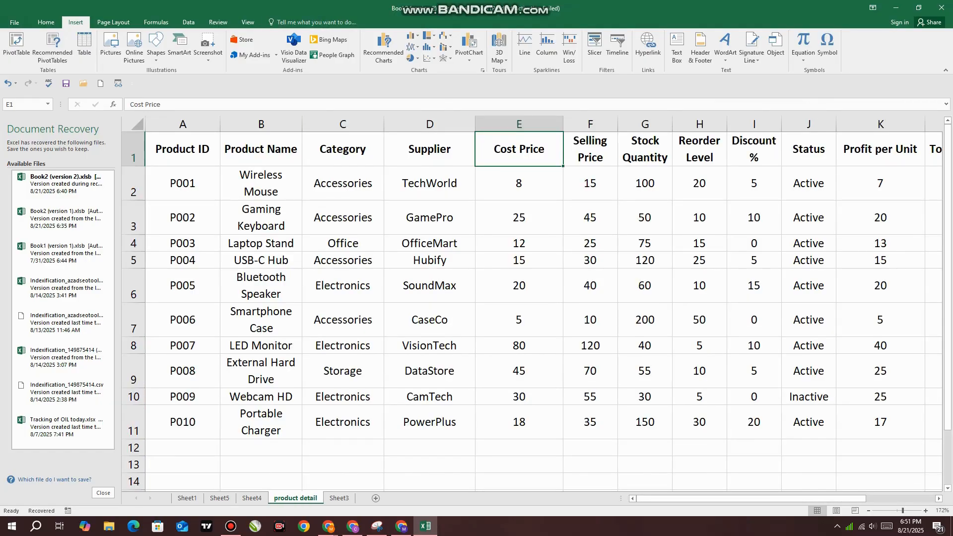
left_click(52, 48)
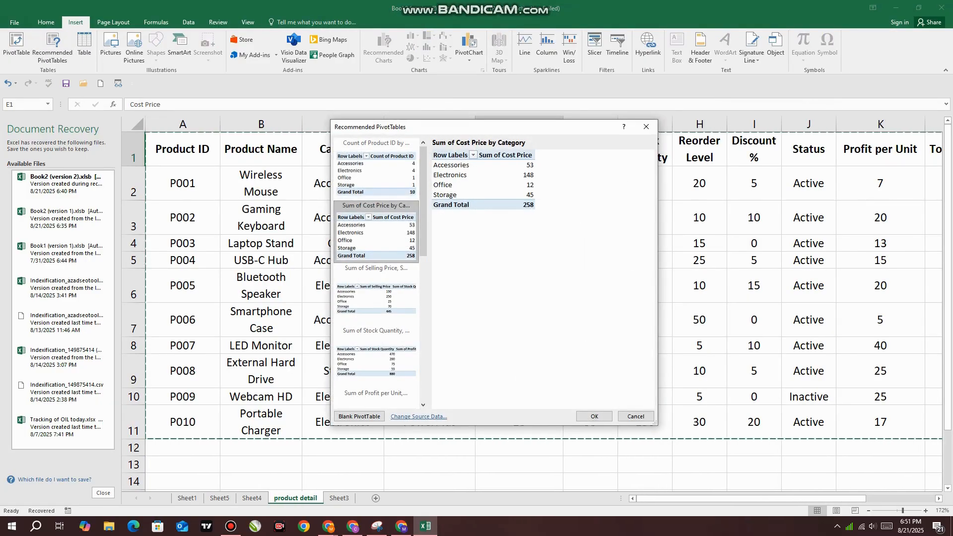
Preview the recommended PivotTables by category and by stock alert, and close the dialog without inserting one
left_click(376, 297)
left_click(376, 355)
scroll(376, 342, "down", 6)
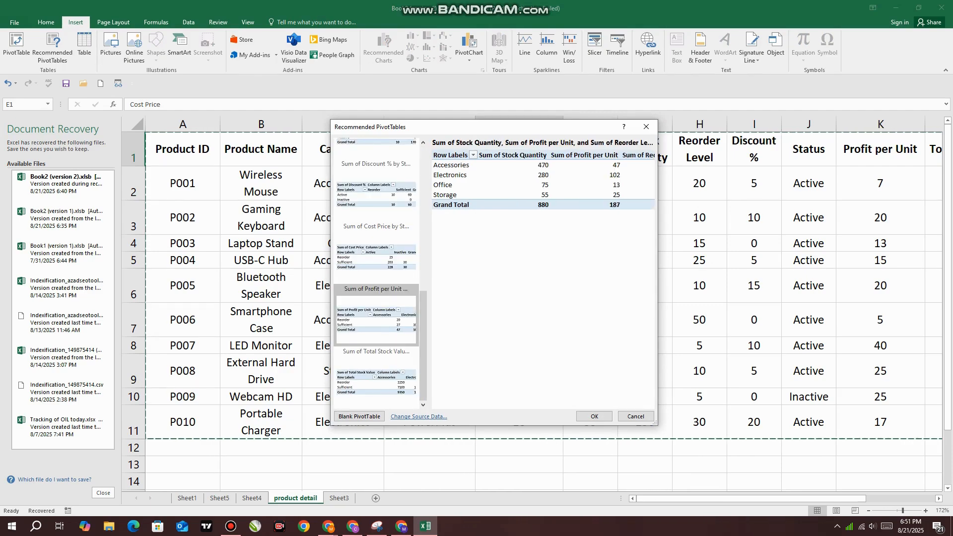
left_click(375, 377)
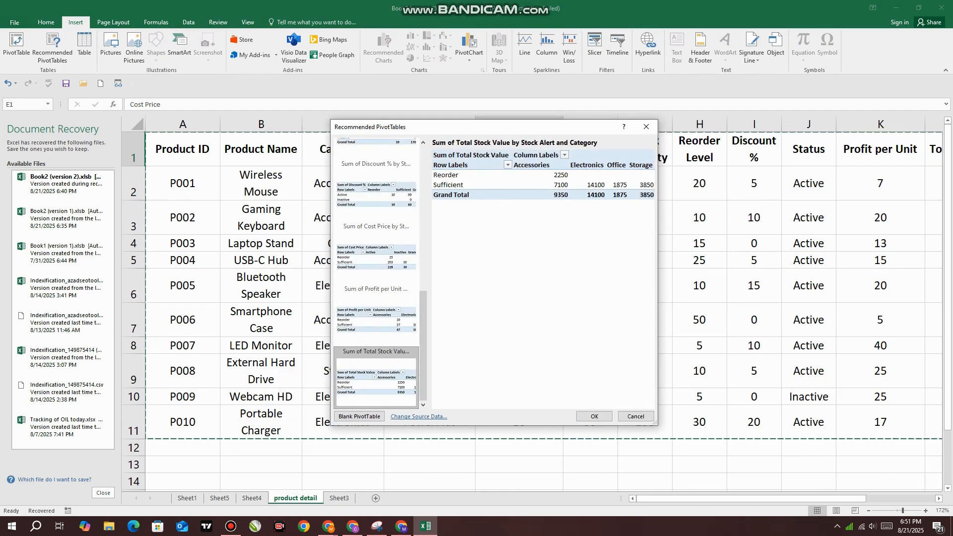
scroll(375, 355, "up", 6)
left_click(376, 232)
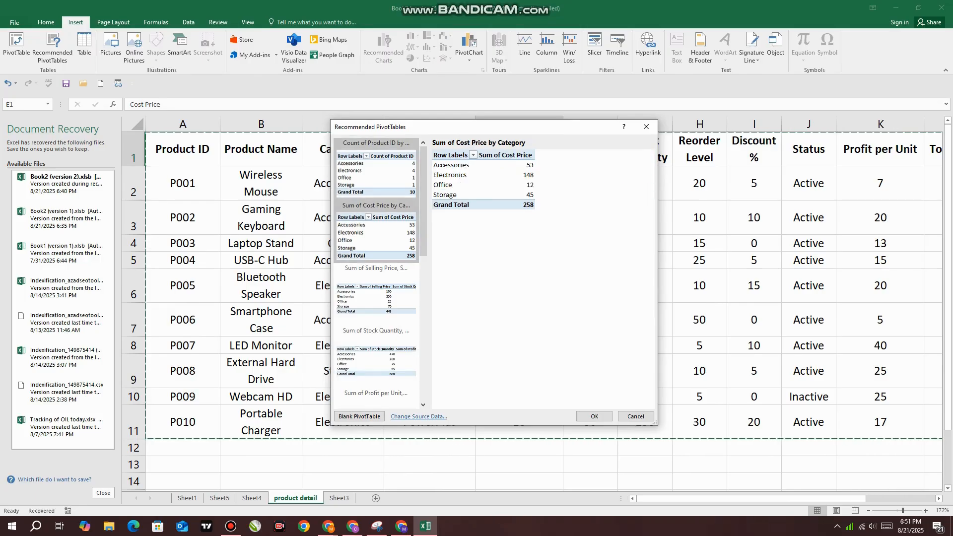
left_click(376, 171)
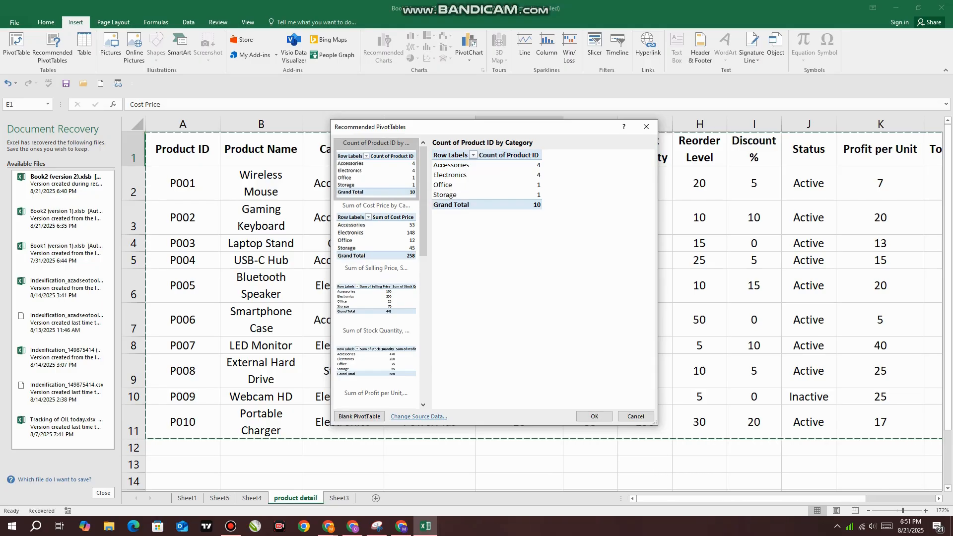
left_click(376, 233)
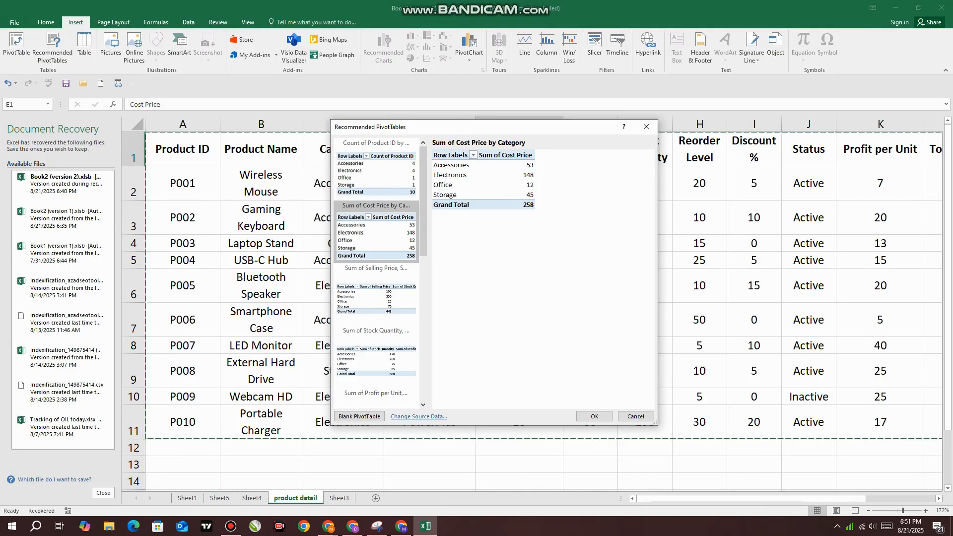
left_click(646, 127)
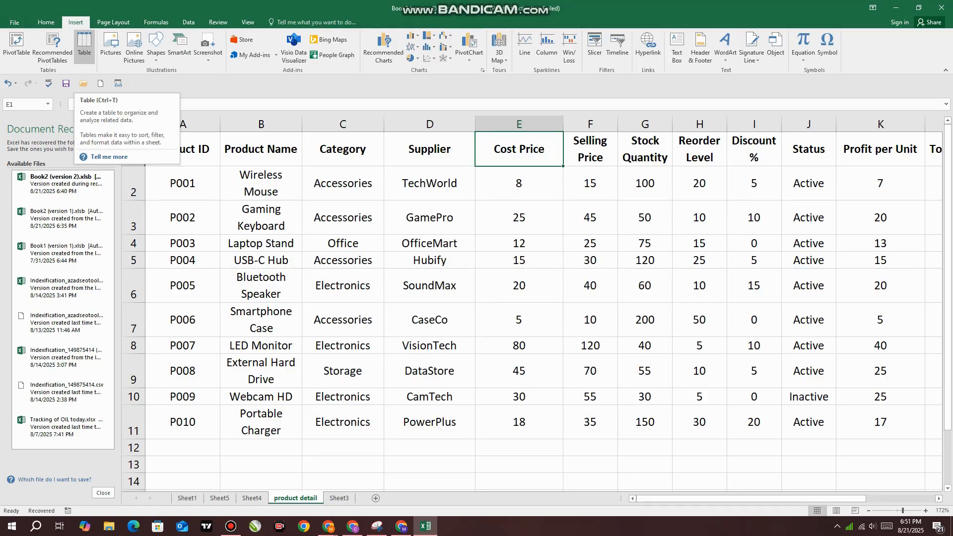
Convert the product data range A1:M11 into a table with headers
left_click(84, 48)
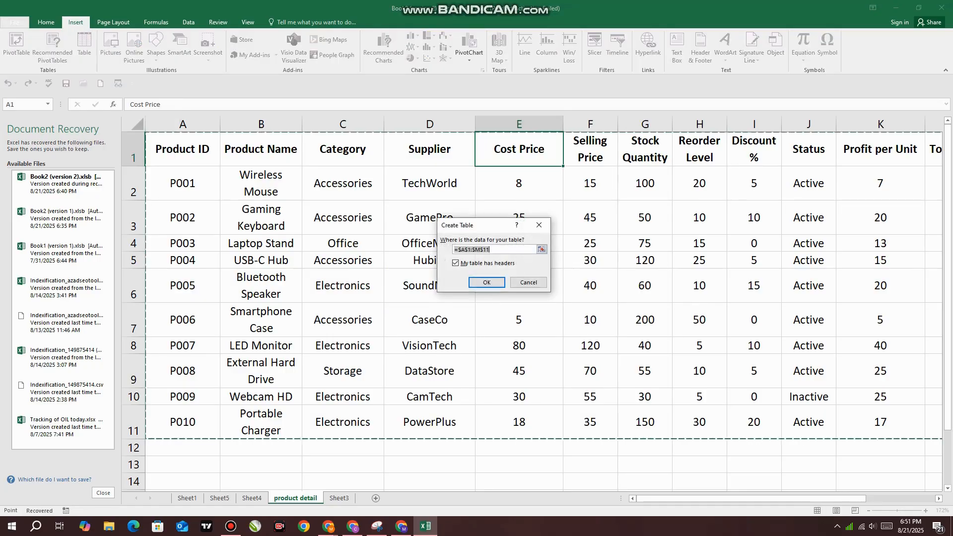
left_click(486, 282)
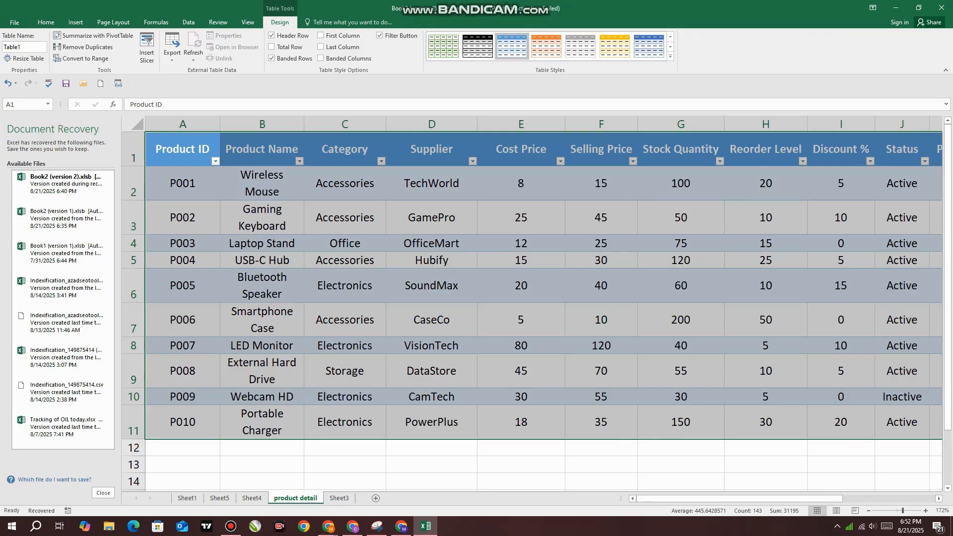
left_click(75, 22)
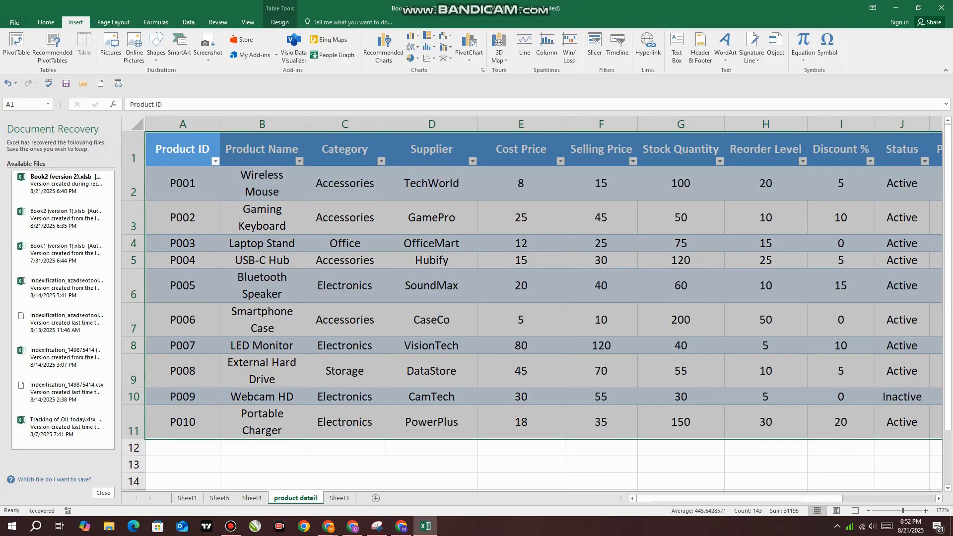
scroll(531, 278, "down", 3)
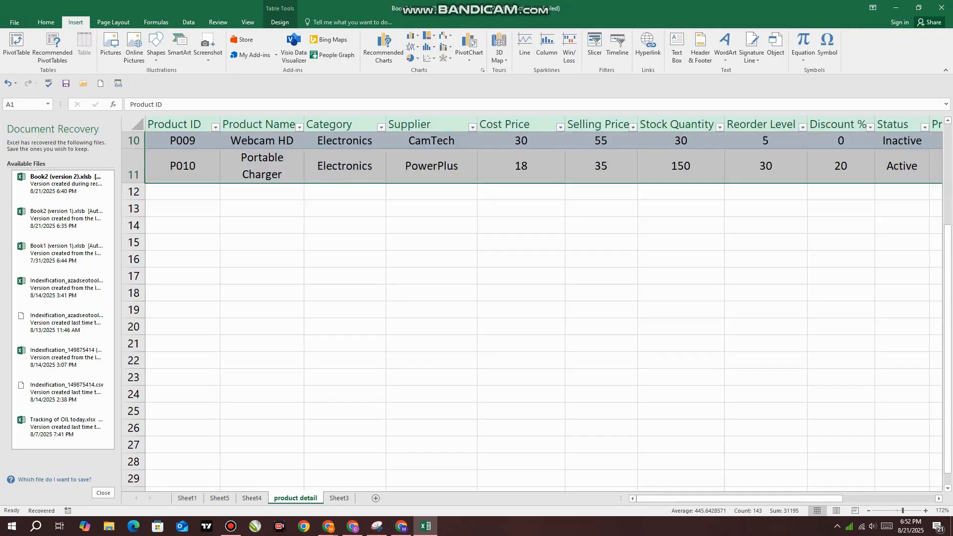
scroll(532, 278, "up", 3)
scroll(531, 278, "down", 1)
scroll(531, 278, "up", 1)
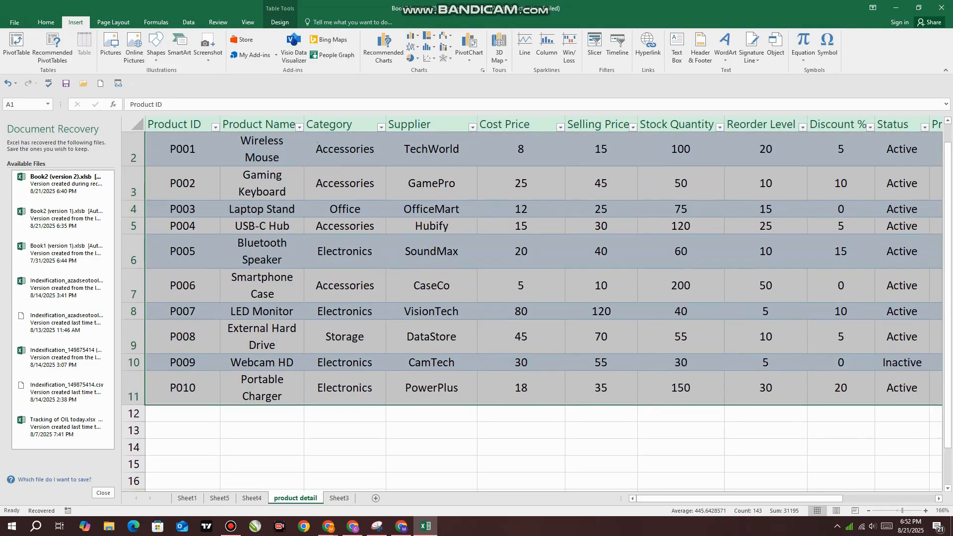
scroll(531, 278, "down", 3)
scroll(531, 277, "up", 2)
scroll(531, 278, "up", 1)
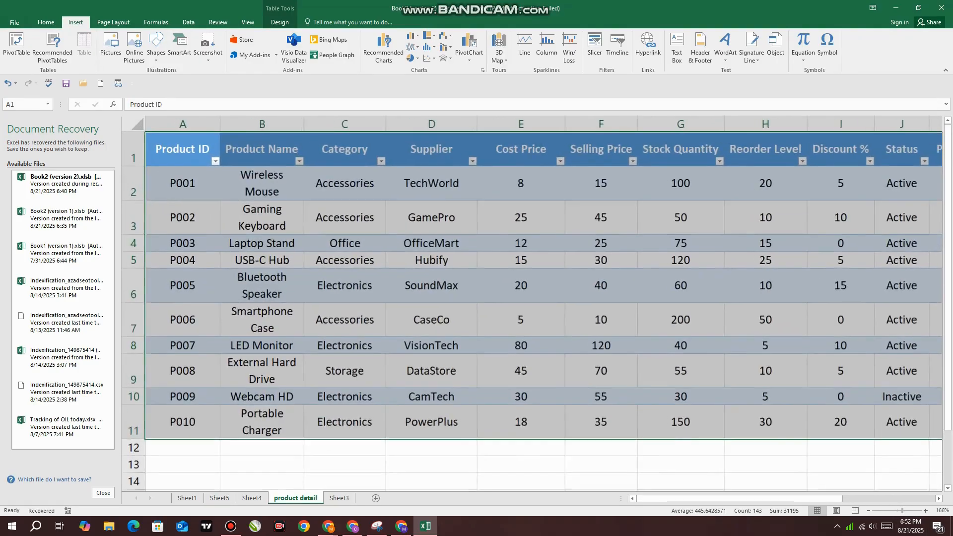
scroll(531, 278, "down", 5)
scroll(532, 278, "up", 3)
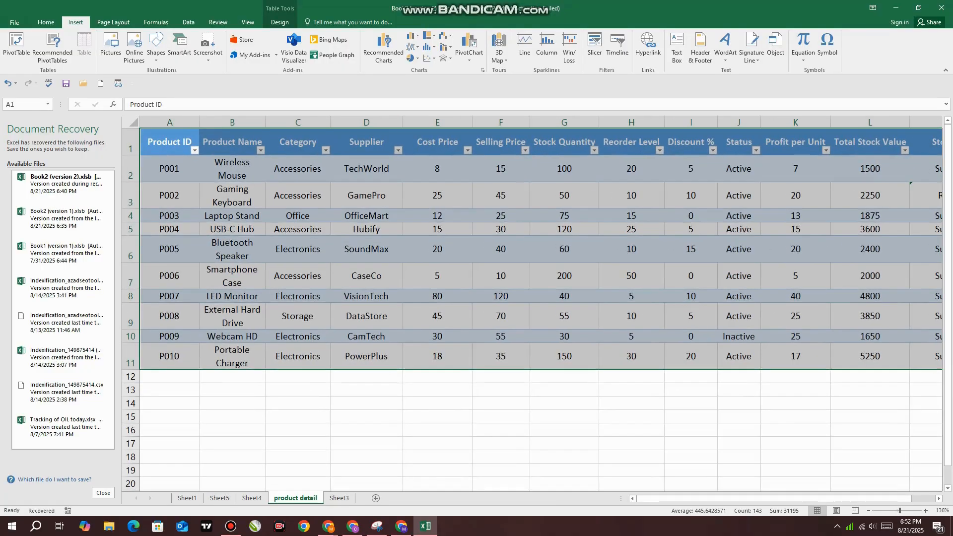
Insert the banner-3 picture, shrink it to about 8.33" by 5.16", and place it directly below the product table
left_click(738, 443)
left_click(110, 47)
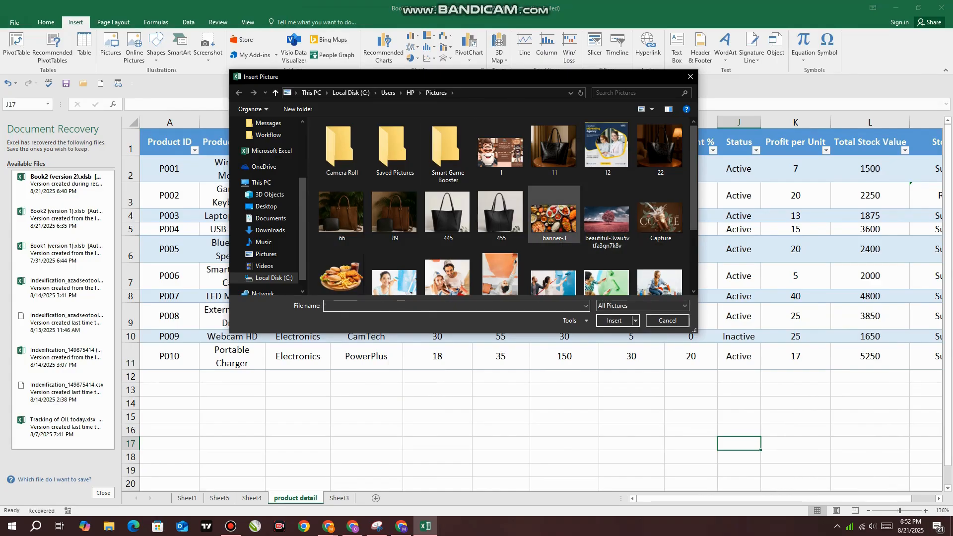
left_click(561, 211)
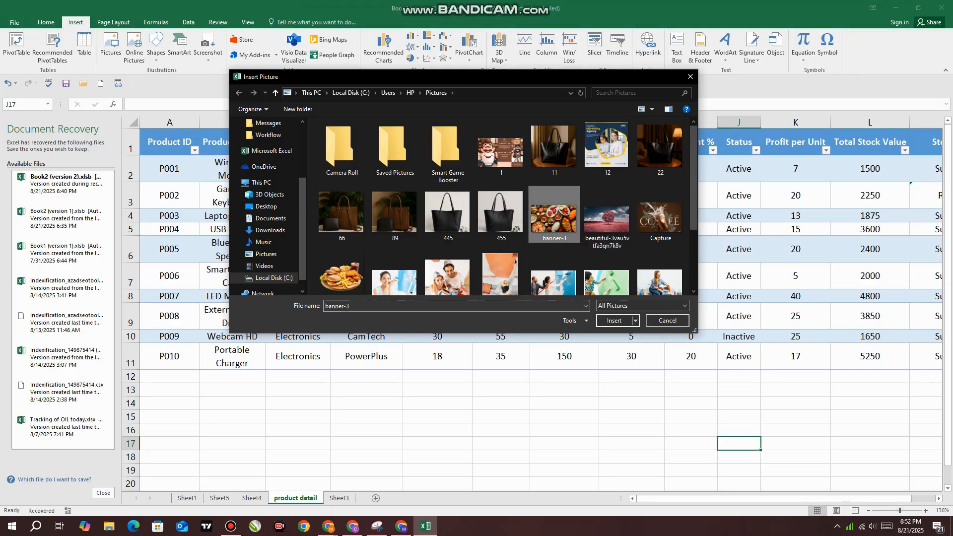
left_click(615, 321)
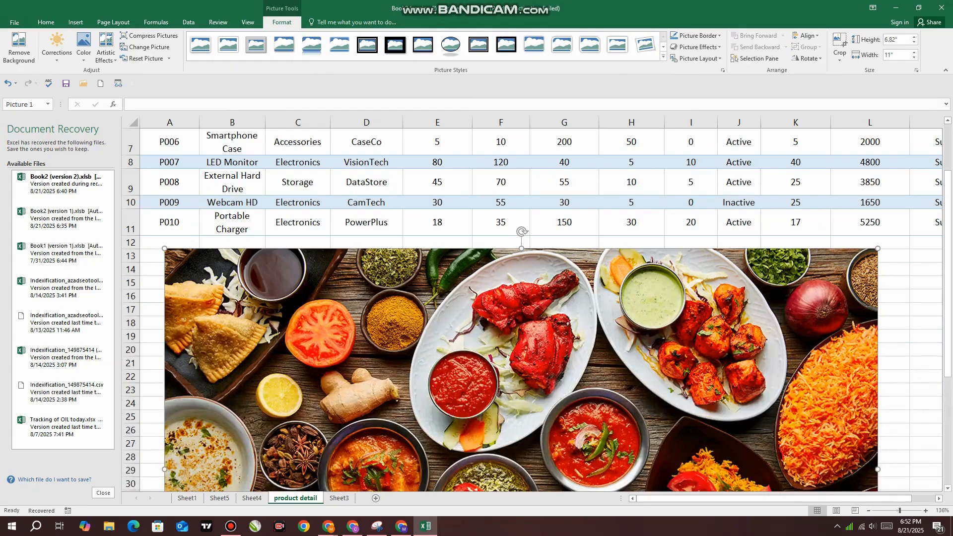
left_click_drag(877, 249, 704, 356)
left_click_drag(571, 412, 559, 299)
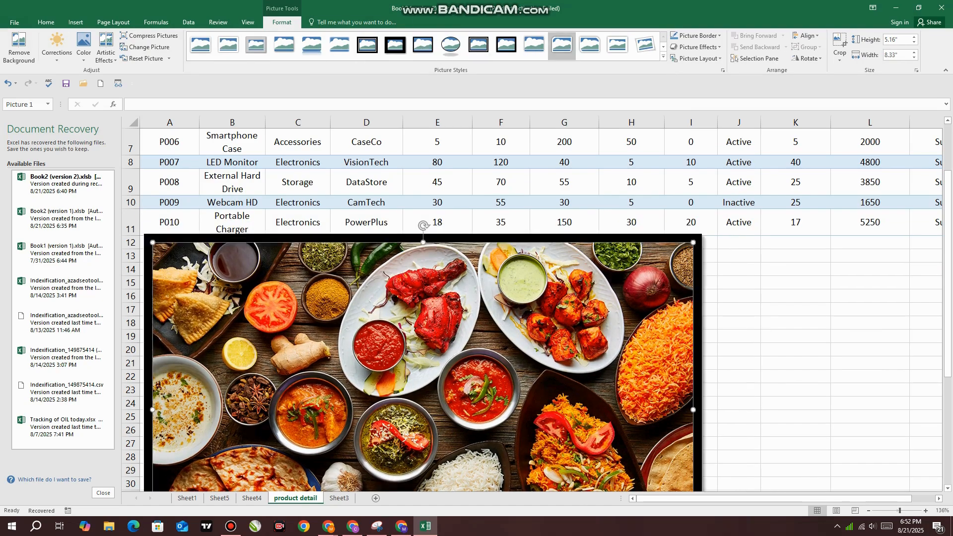
Give the picture a snipped-diagonal-corner style with a light blue border and an outer offset shadow
left_click(645, 45)
left_click(697, 36)
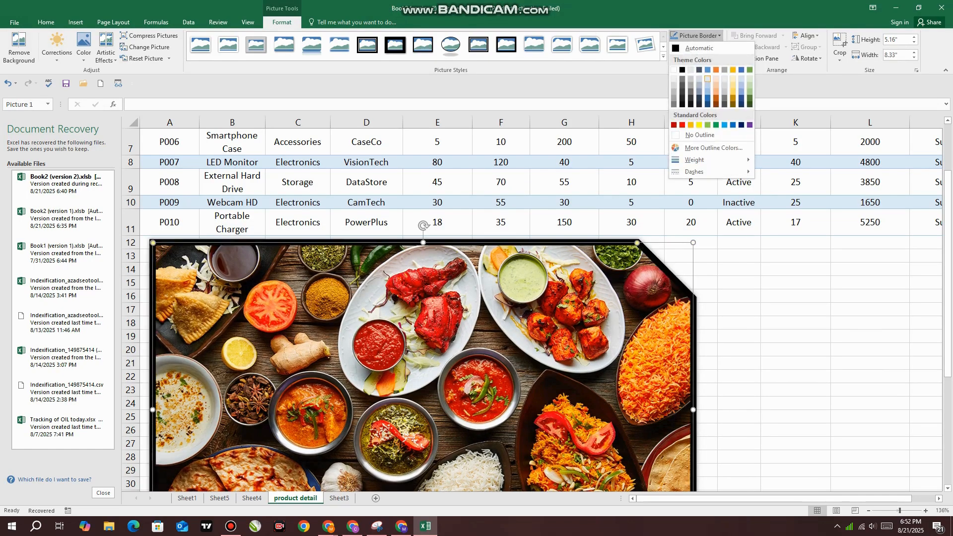
left_click(707, 84)
left_click(698, 46)
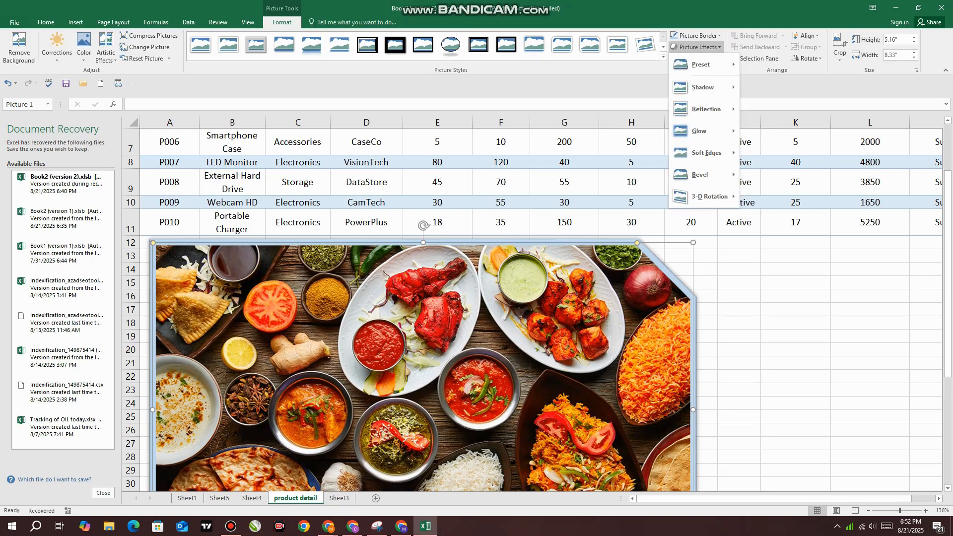
mouse_move(703, 87)
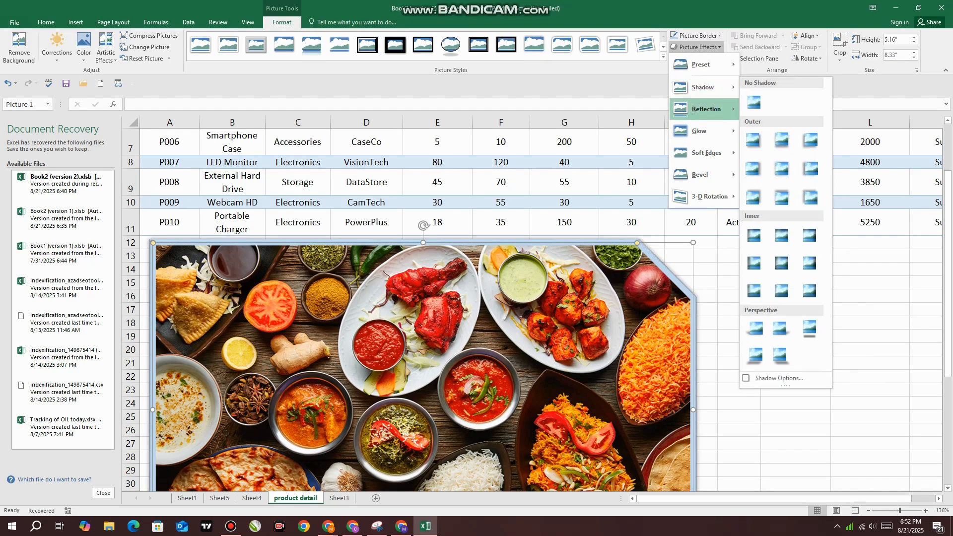
left_click(755, 141)
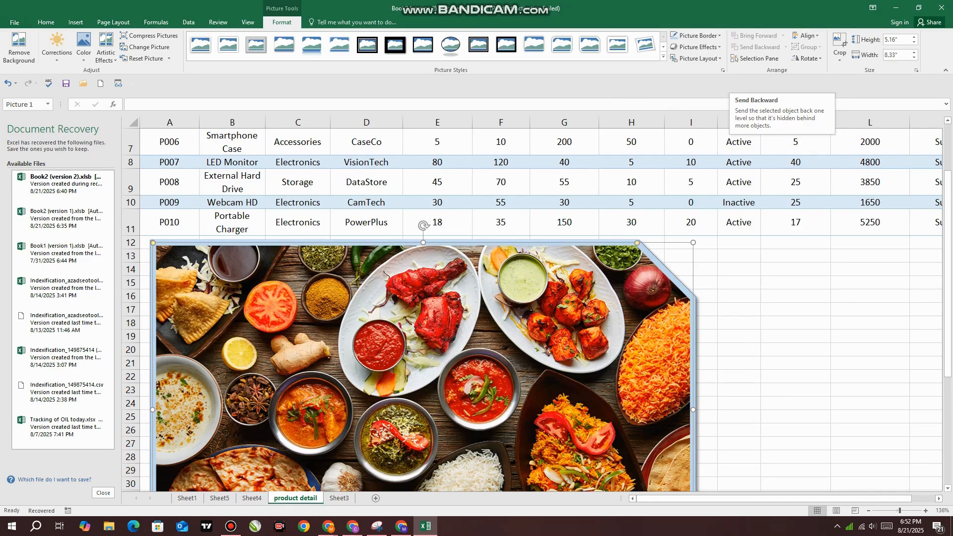
Open the Selection pane and toggle Picture 1's visibility off and back on
left_click(735, 59)
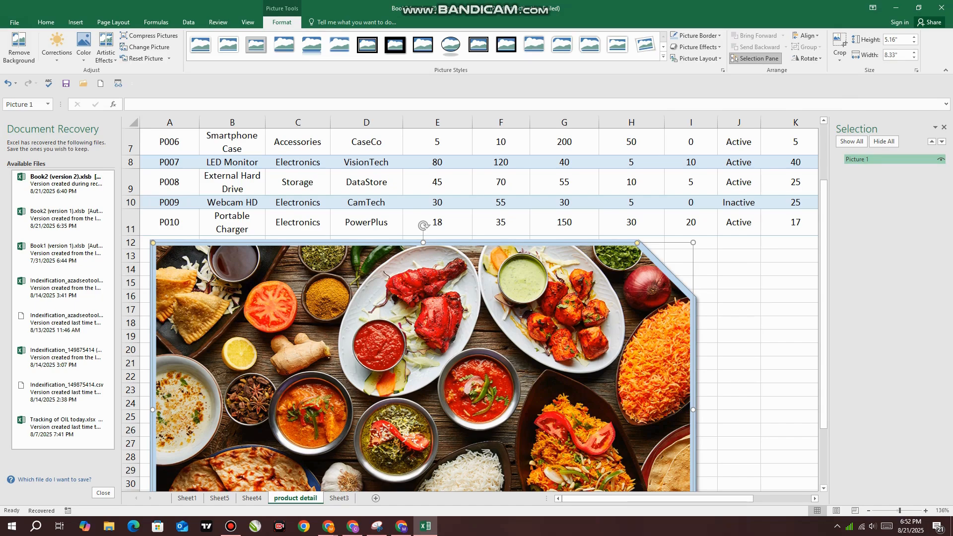
left_click(940, 159)
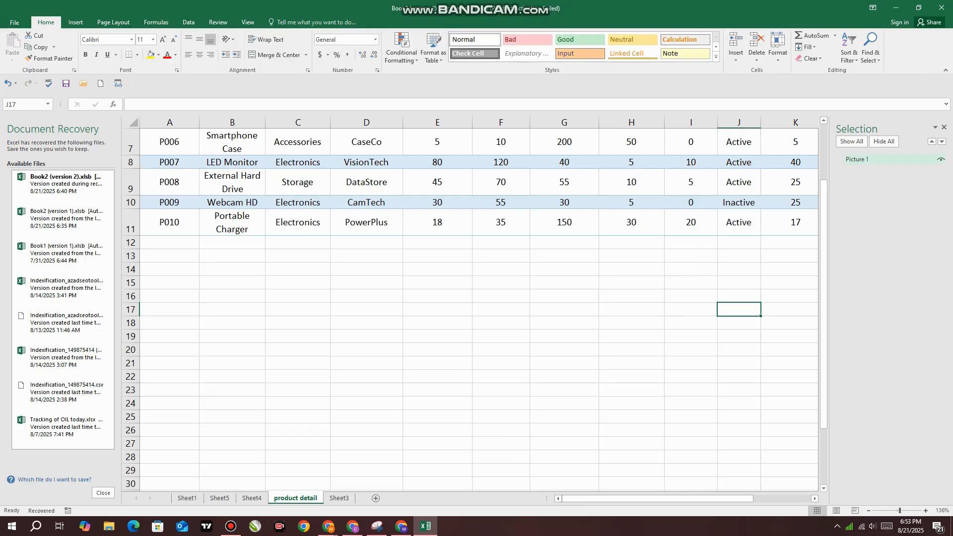
left_click(940, 160)
left_click(941, 159)
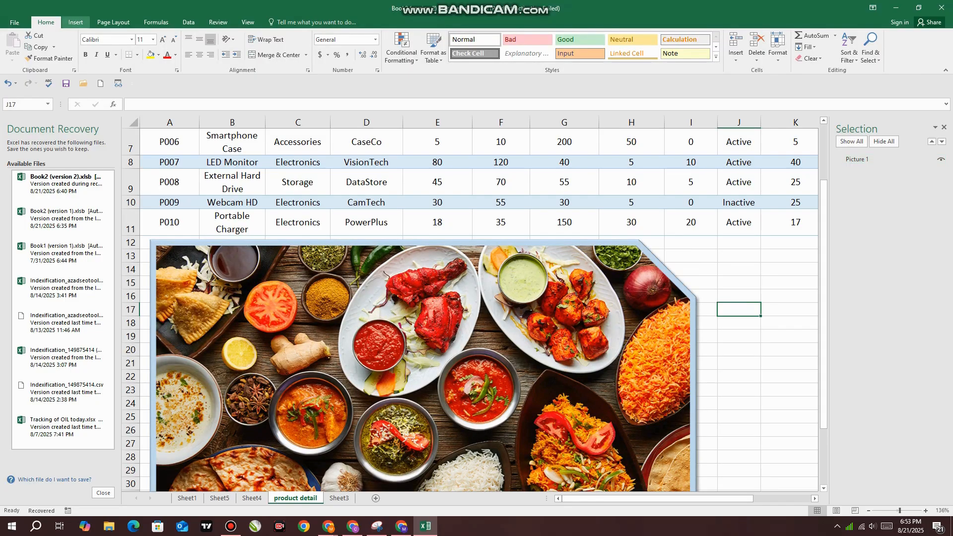
Crop away the upper strip of the food picture to leave a height of about 4.24"
left_click(308, 323)
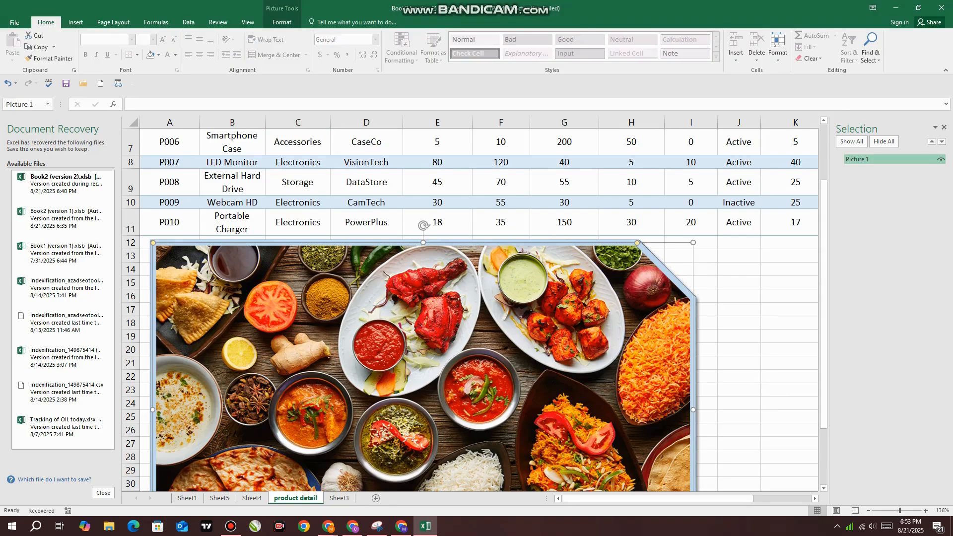
left_click(282, 22)
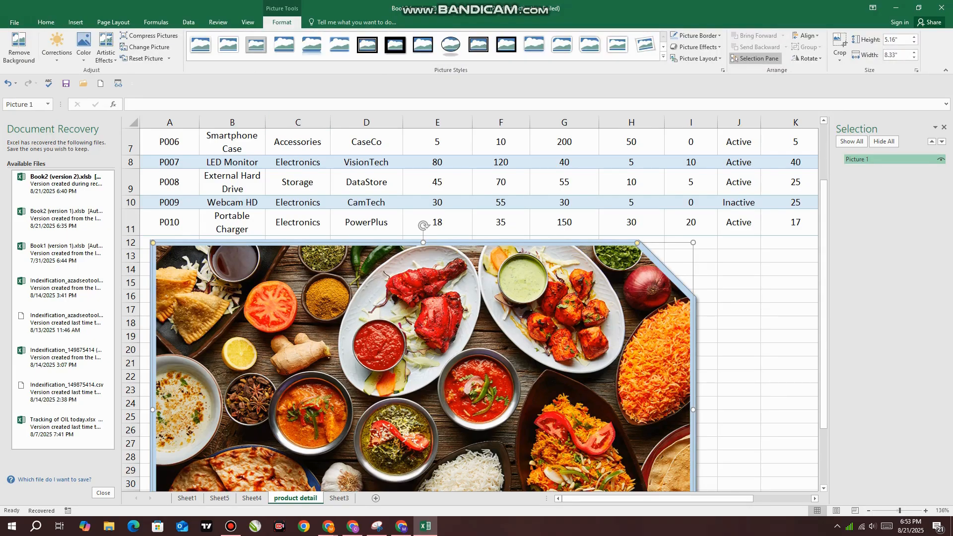
left_click(840, 56)
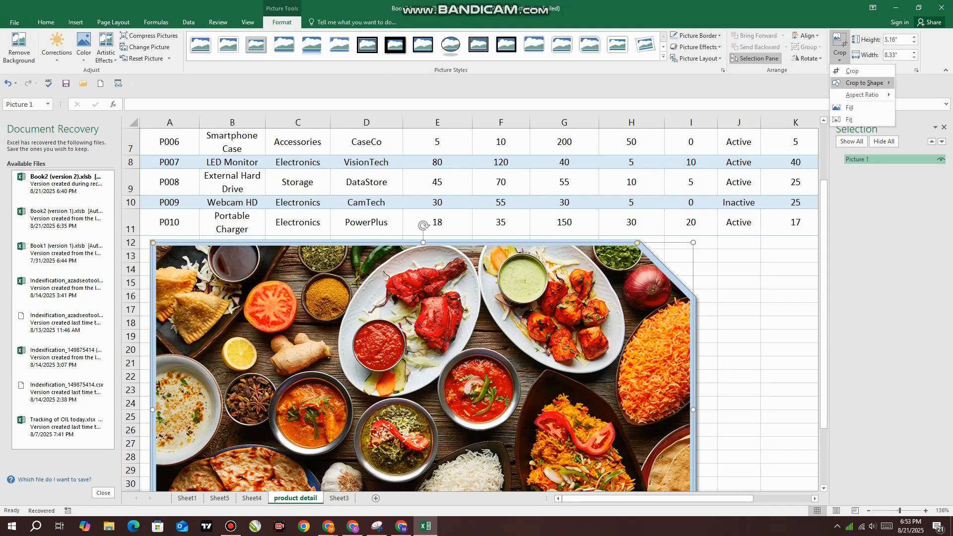
left_click(852, 71)
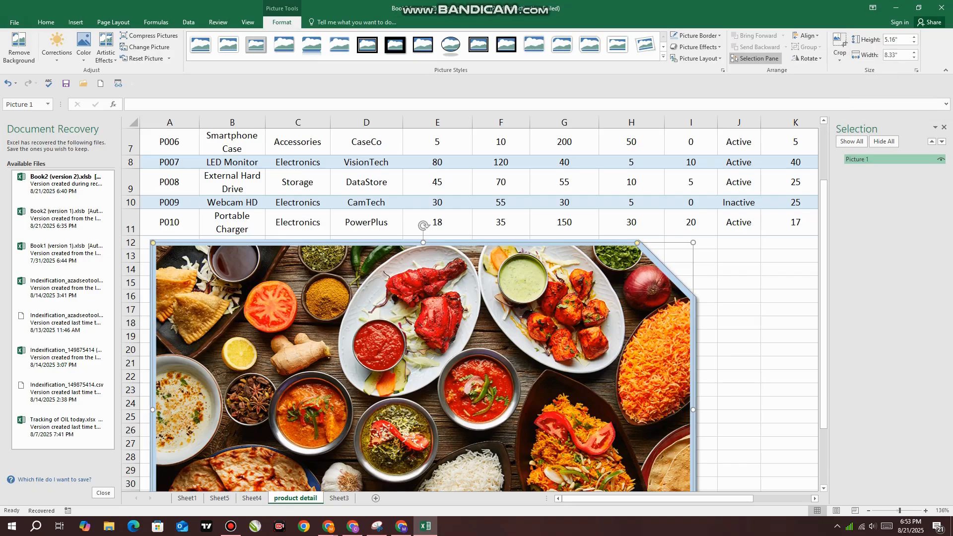
left_click_drag(423, 244, 423, 303)
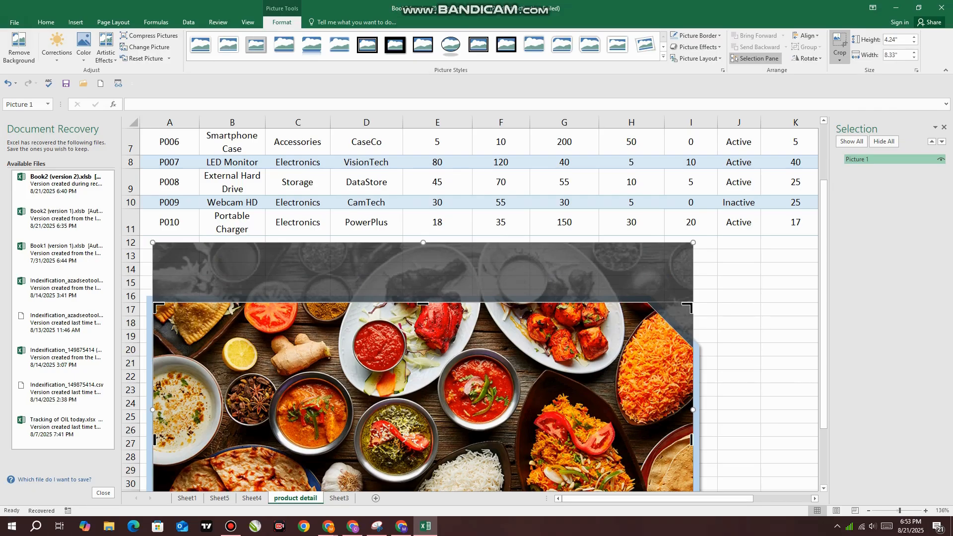
scroll(471, 310, "down", 3)
left_click(789, 309)
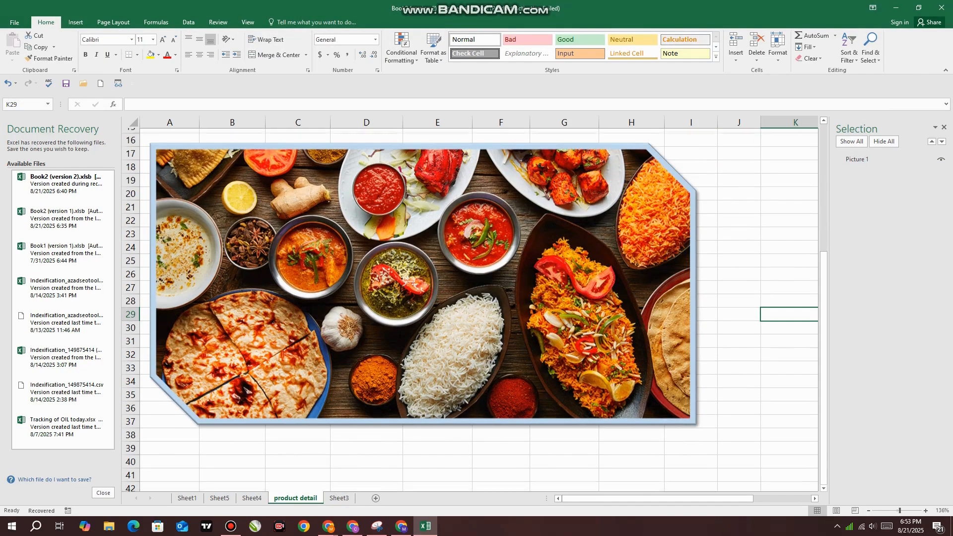
Crop the picture to the Frame shape and move it up so its upper edge sits near row 14
scroll(790, 309, "up", 1)
left_click(423, 318)
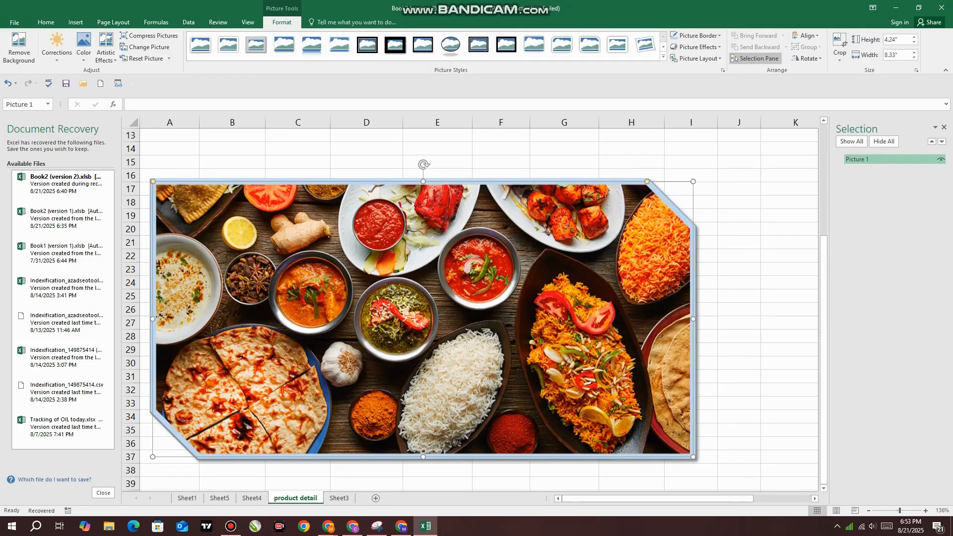
left_click(840, 55)
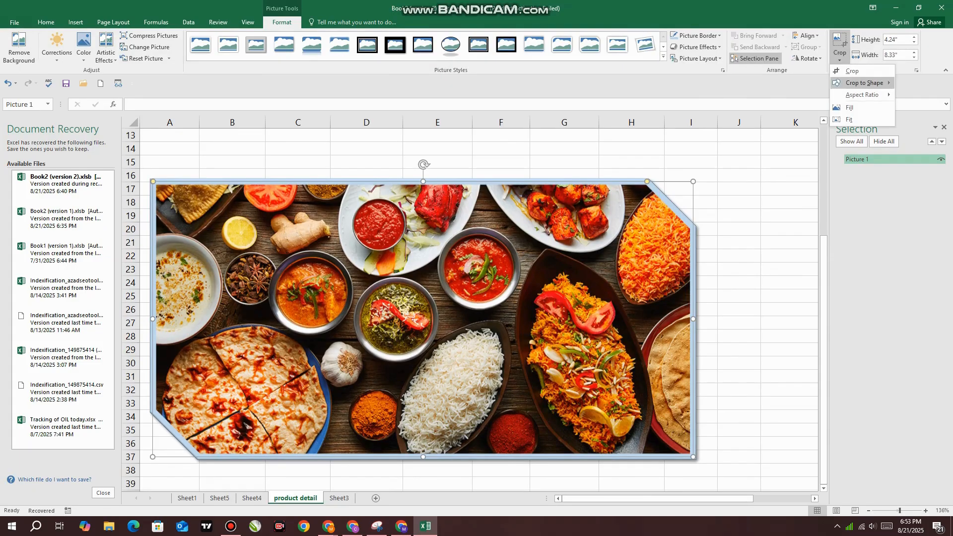
mouse_move(864, 83)
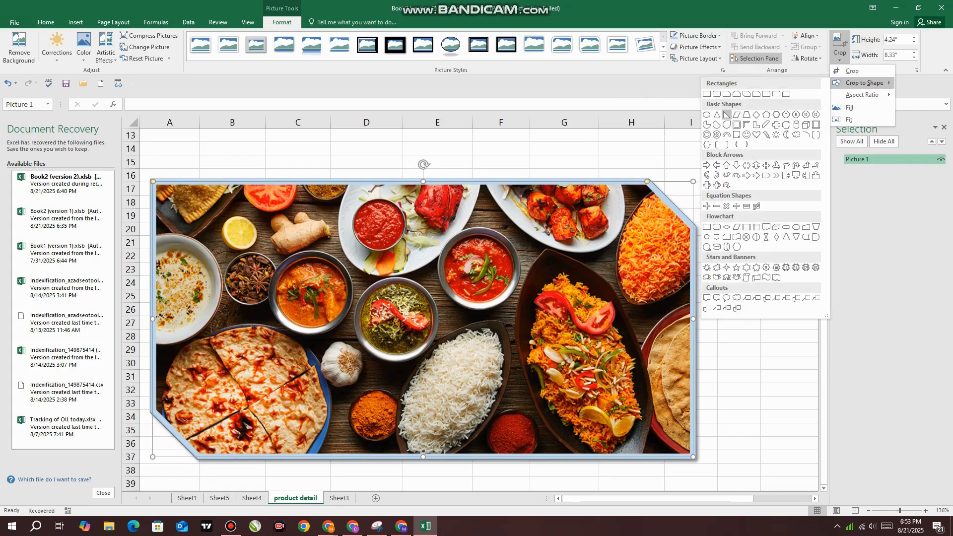
left_click(737, 124)
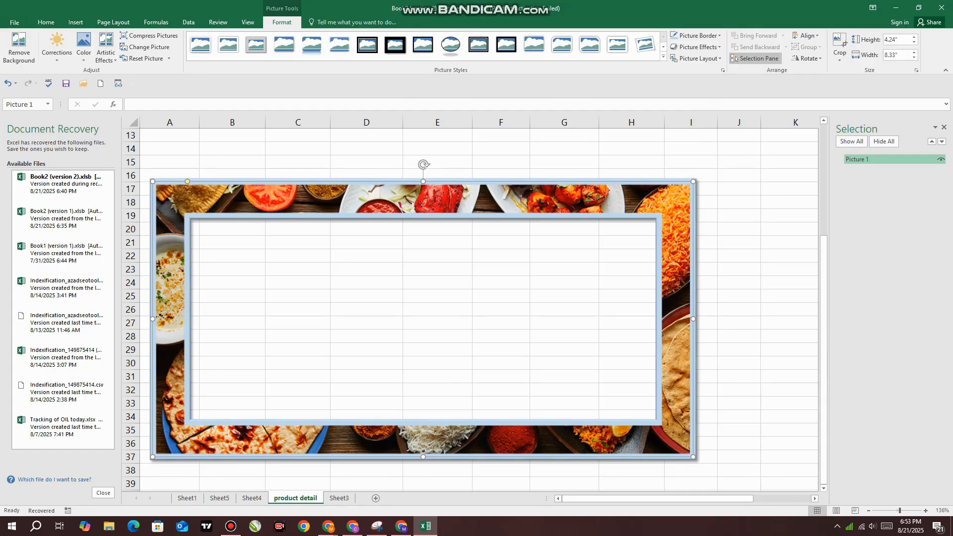
left_click(232, 242)
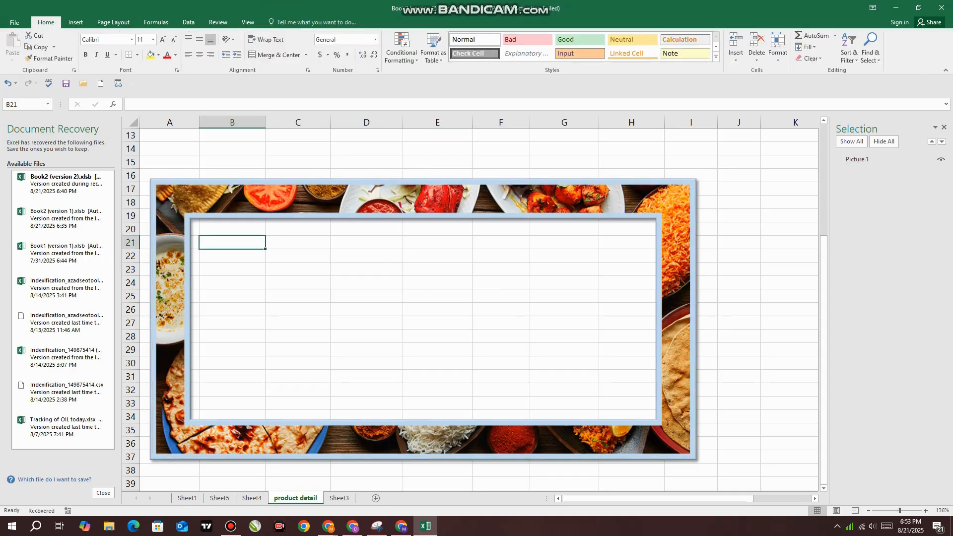
left_click_drag(278, 198, 278, 159)
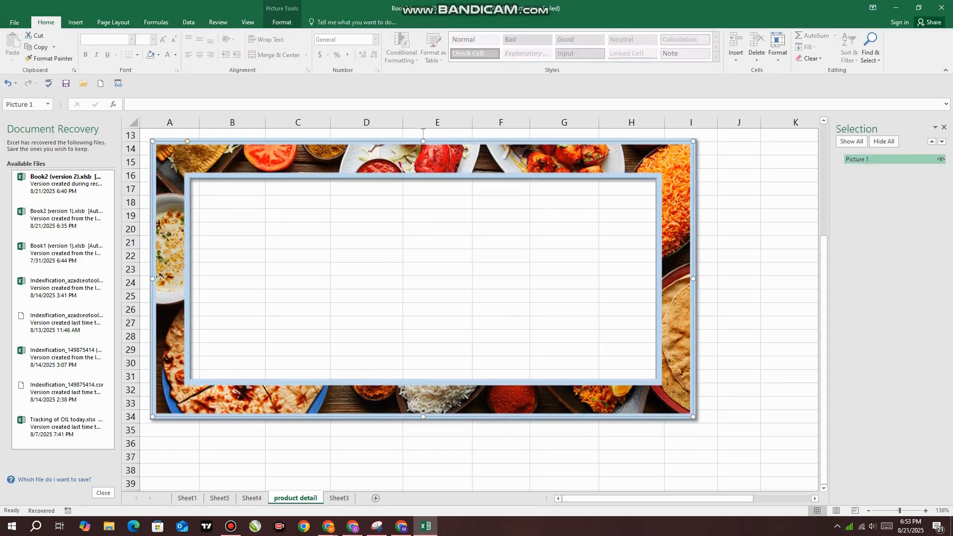
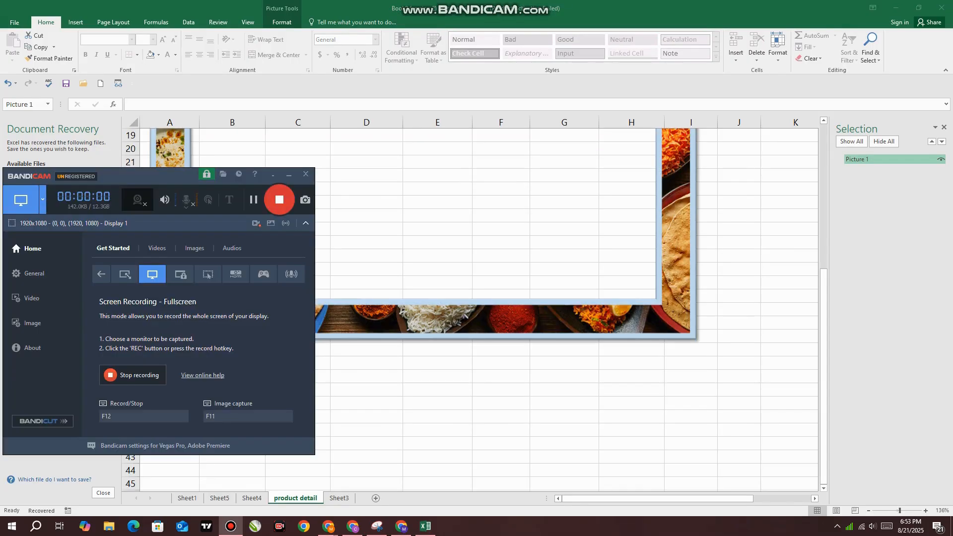
Move the frame-shaped picture up and left so its upper edge sits near row 13, just below the product table
left_click(289, 173)
left_click_drag(824, 412, 823, 333)
left_click_drag(640, 414, 591, 124)
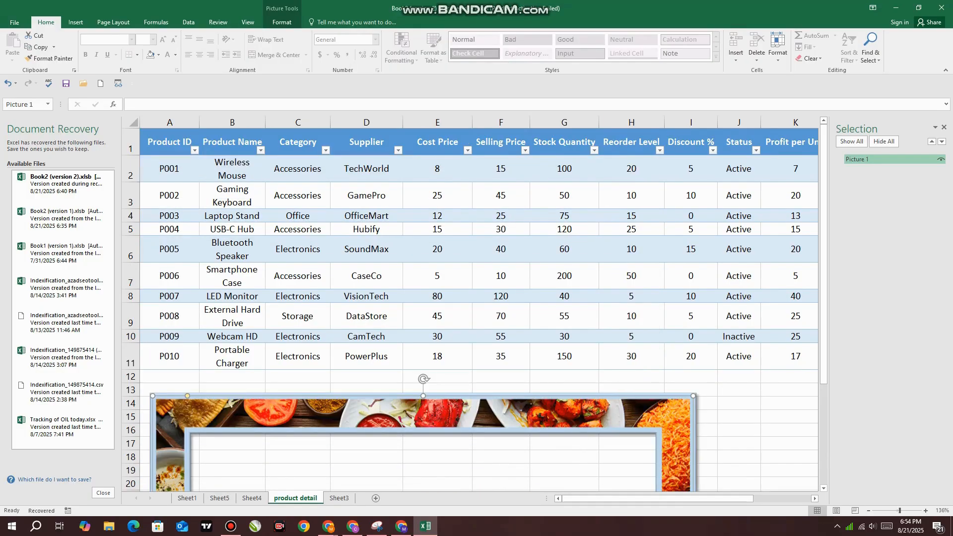
mouse_move(590, 415)
left_mouse_down()
mouse_move(613, 247)
mouse_move(575, 144)
mouse_move(577, 415)
mouse_move(577, 393)
mouse_move(577, 401)
left_mouse_up()
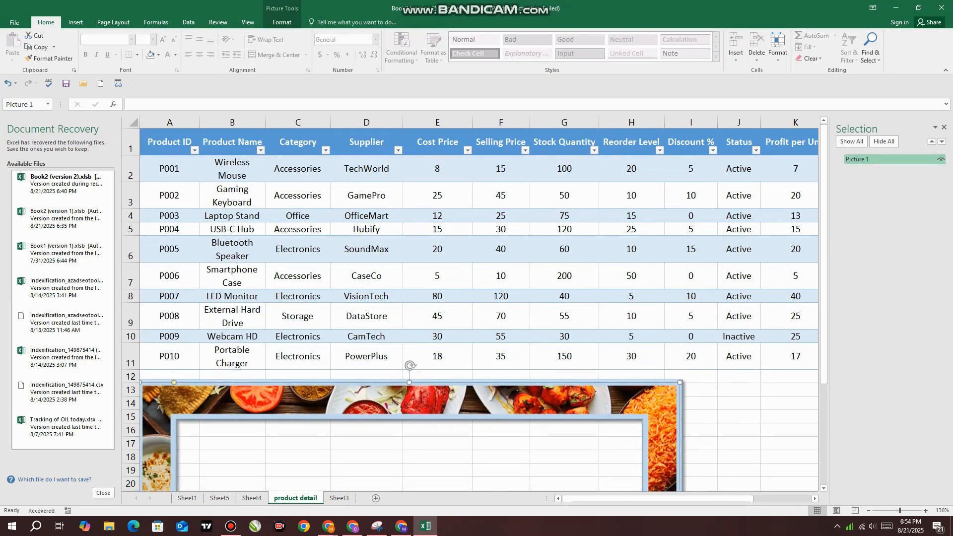
Open the Format Picture pane for the frame-shaped picture and close the Selection pane
scroll(577, 402, "down", 1)
right_click(353, 332)
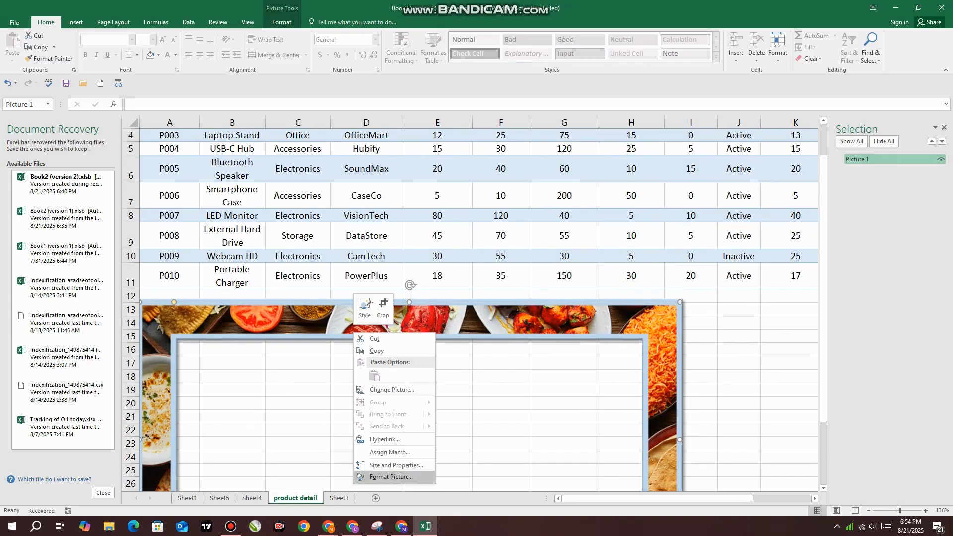
left_click(391, 476)
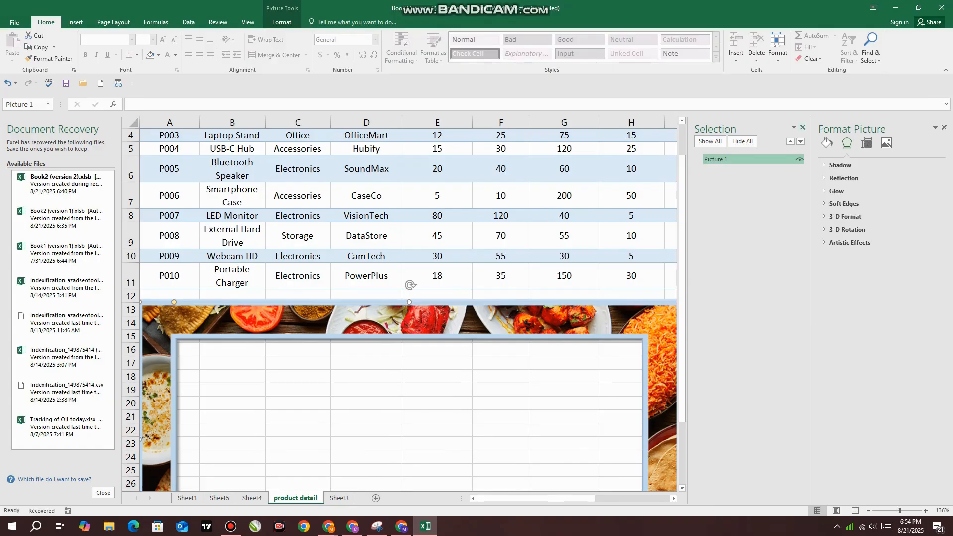
left_click(803, 127)
left_click(76, 22)
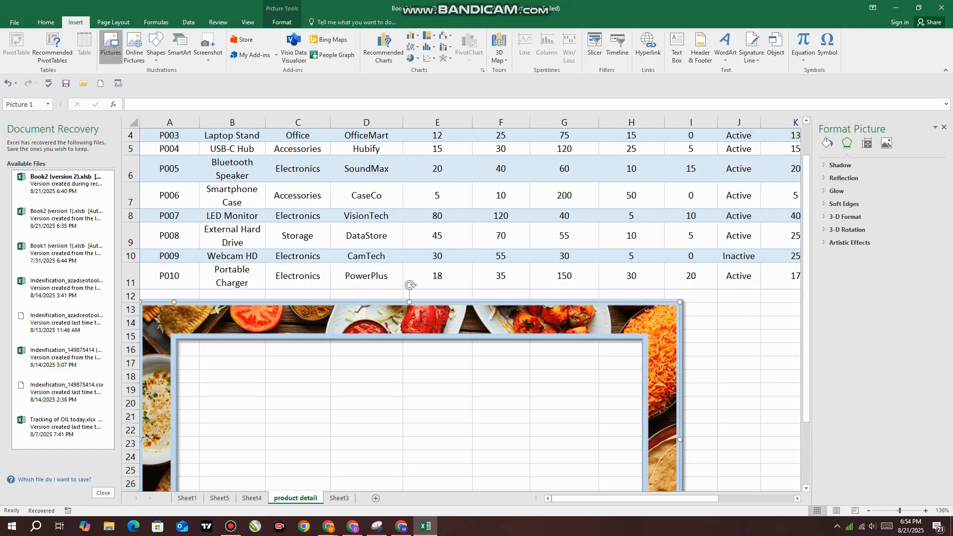
left_click(110, 45)
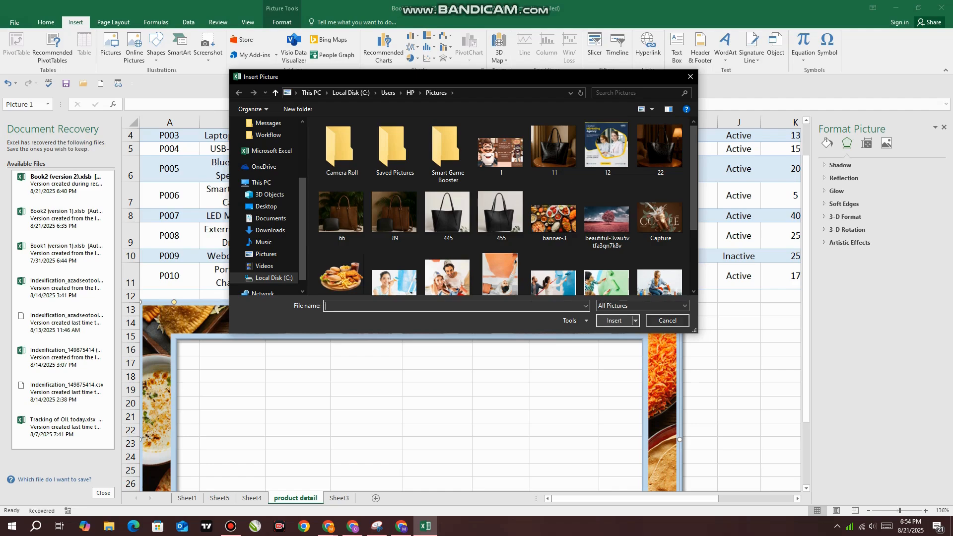
left_click(667, 320)
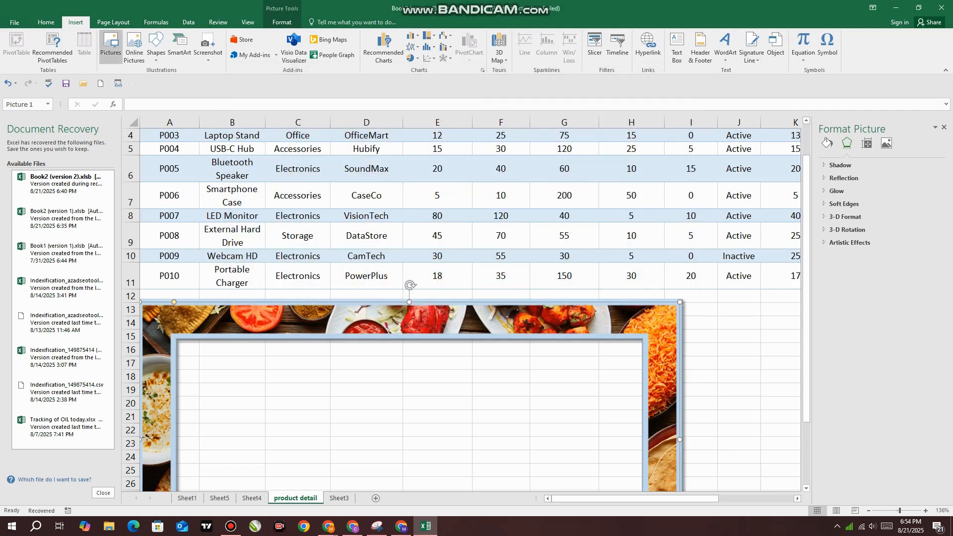
left_click(111, 45)
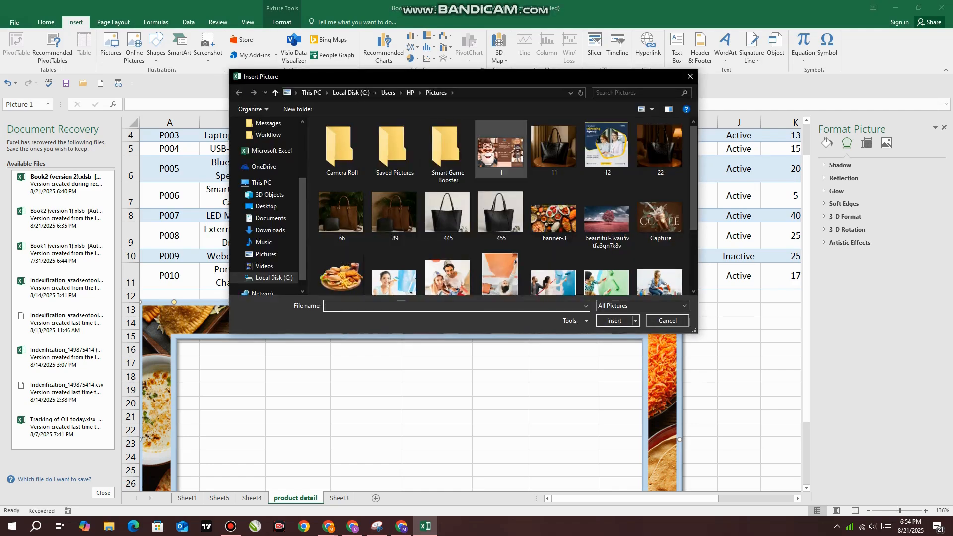
left_click(667, 321)
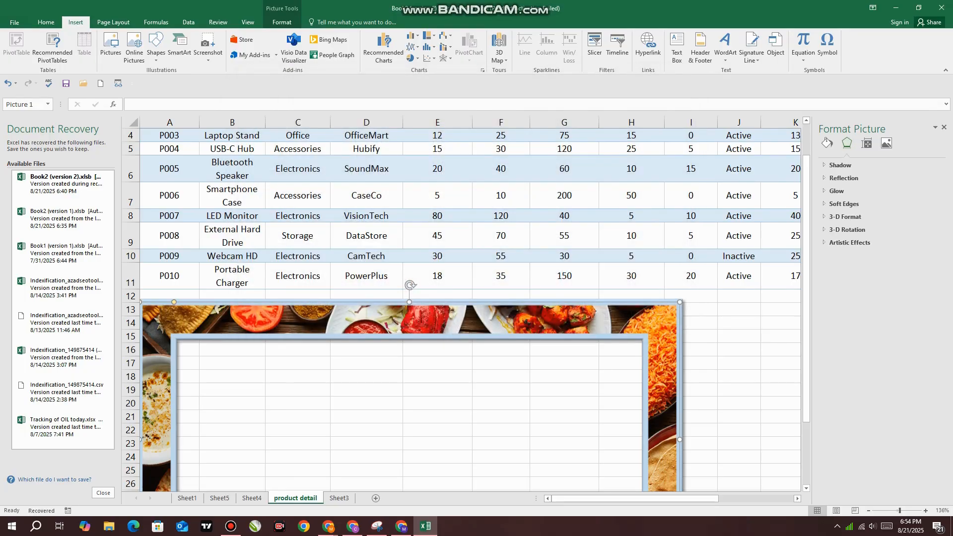
Insert the banner-3 picture and move it up over the framed picture so its upper edge sits near row 11
left_click(111, 45)
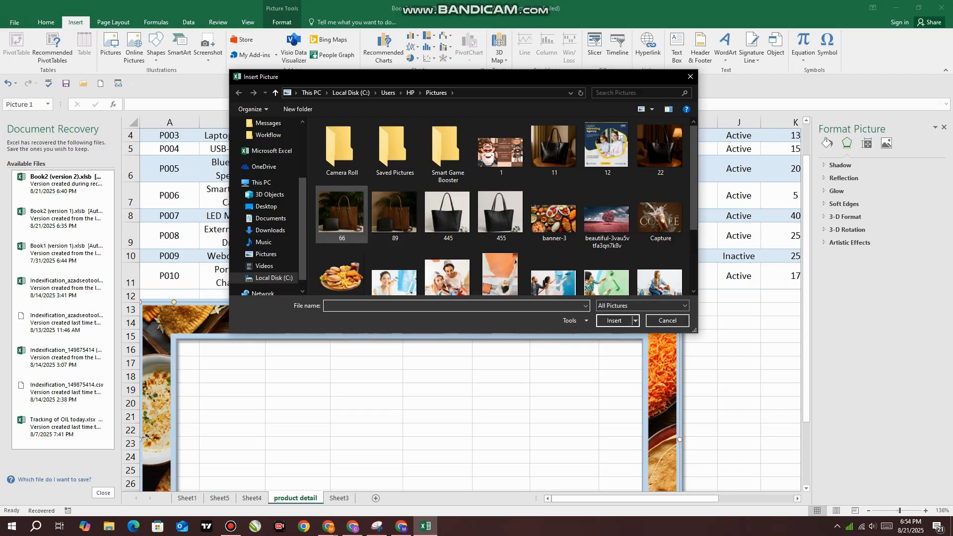
left_click(554, 218)
left_click(614, 320)
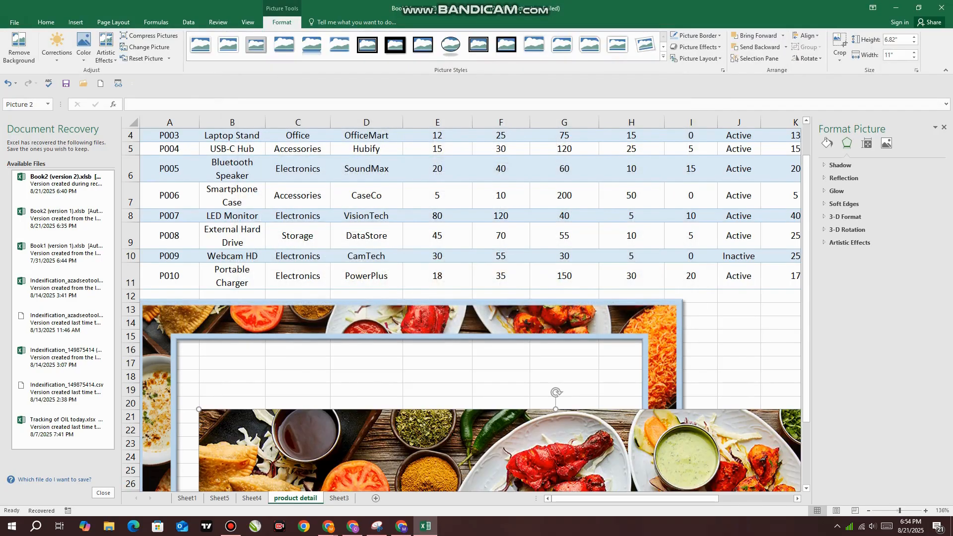
scroll(600, 344, "down", 2)
right_click(600, 344)
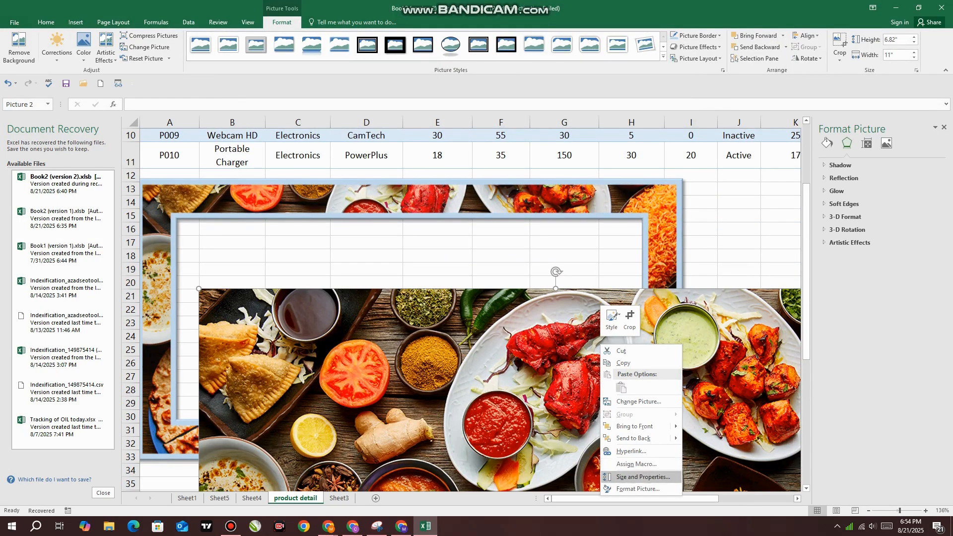
key("Escape")
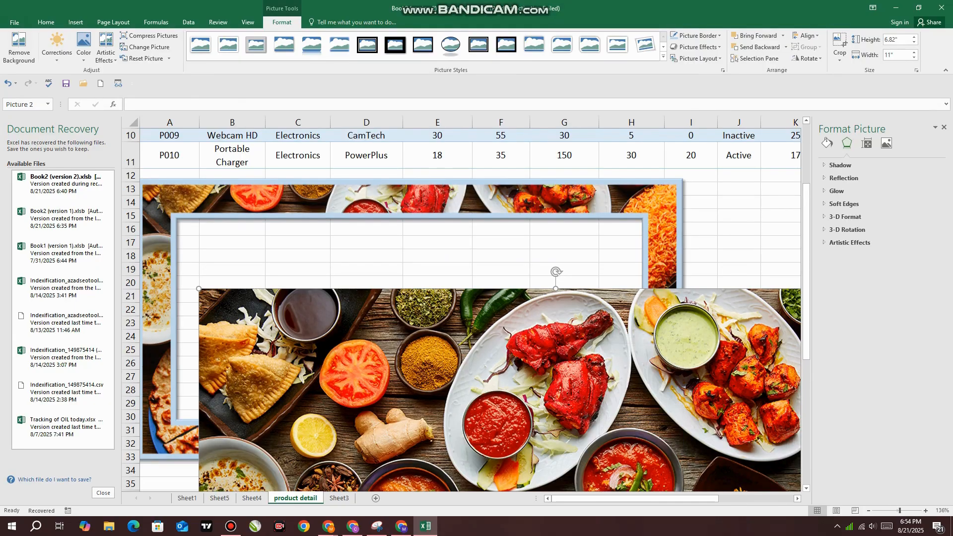
left_click_drag(600, 344, 540, 197)
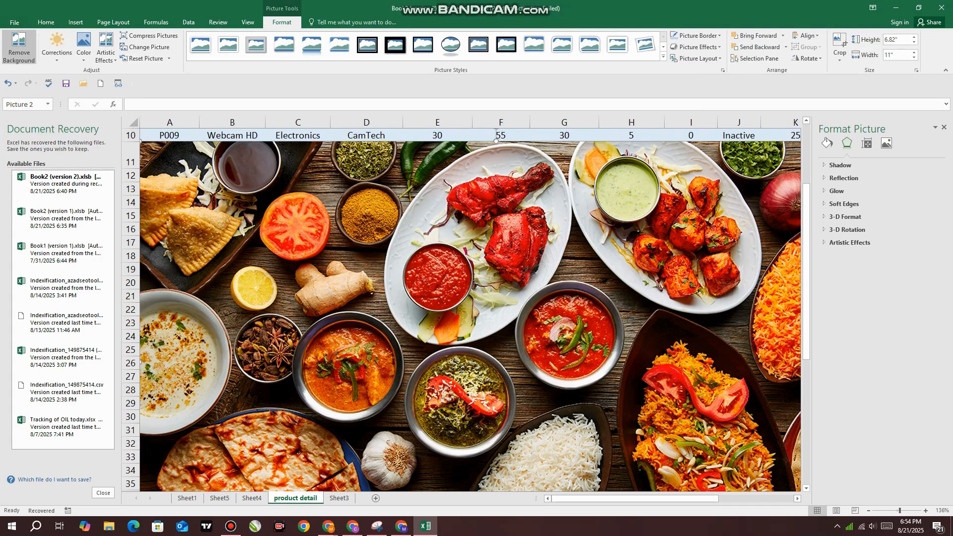
Remove the background of the banner-3 picture, keeping the automatically marked areas
left_click(19, 50)
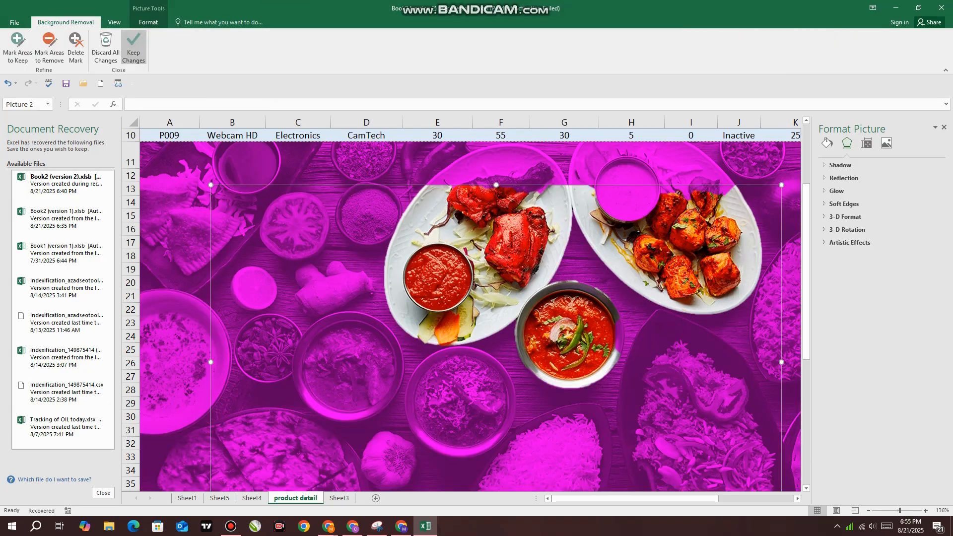
left_click(133, 49)
Look through the cut-out picture's Color options, Change Picture sources and Artistic Effects command
left_click(83, 47)
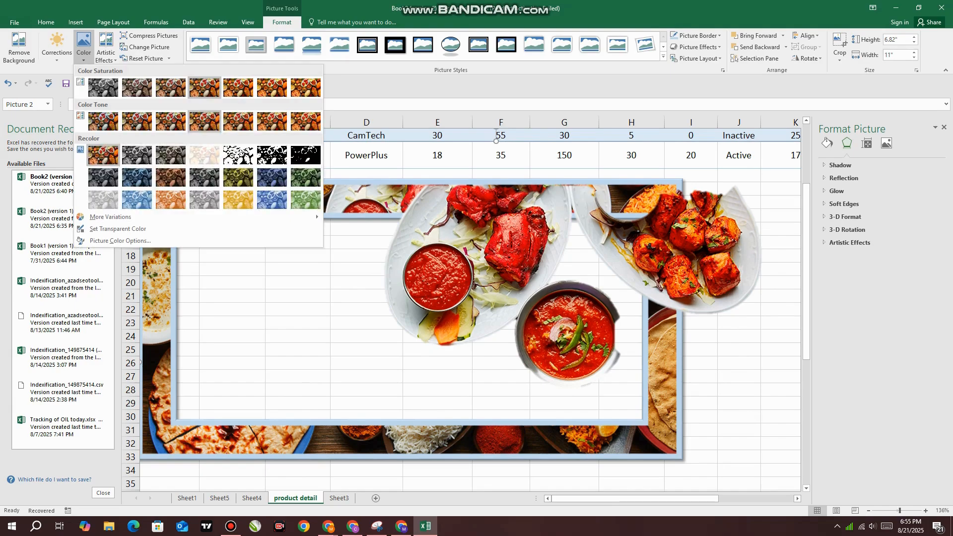
left_click(149, 47)
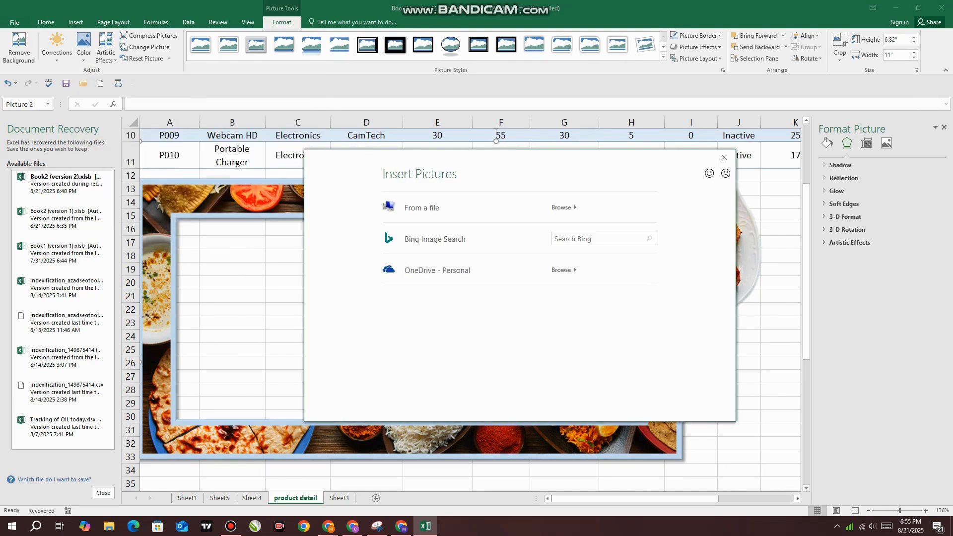
left_click(724, 156)
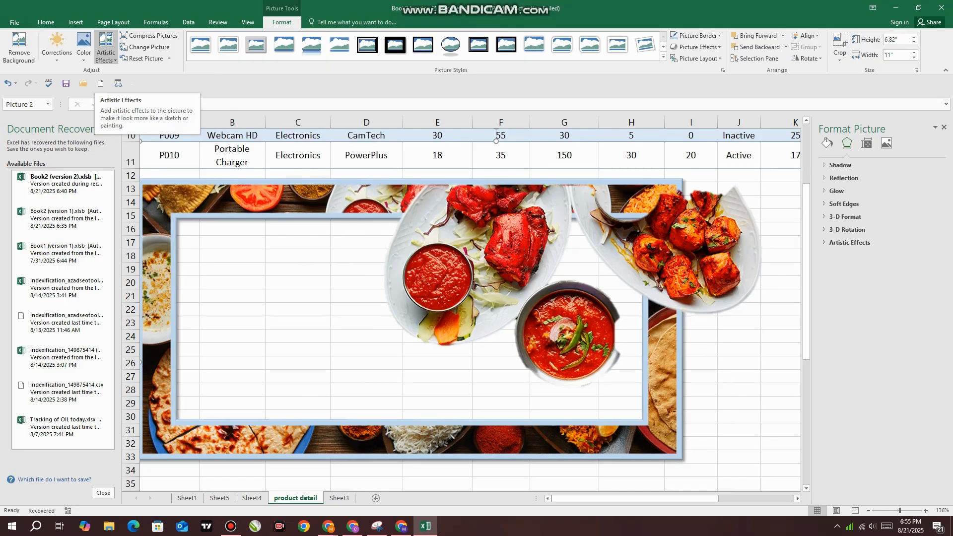
left_click(106, 50)
left_click(105, 49)
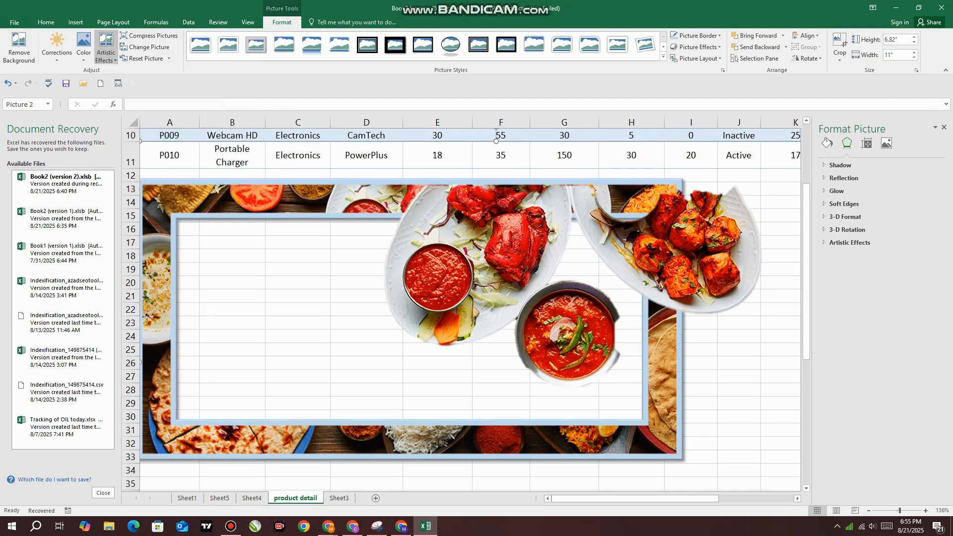
Undo the background removal on the banner-3 picture
scroll(461, 307, "down", 1)
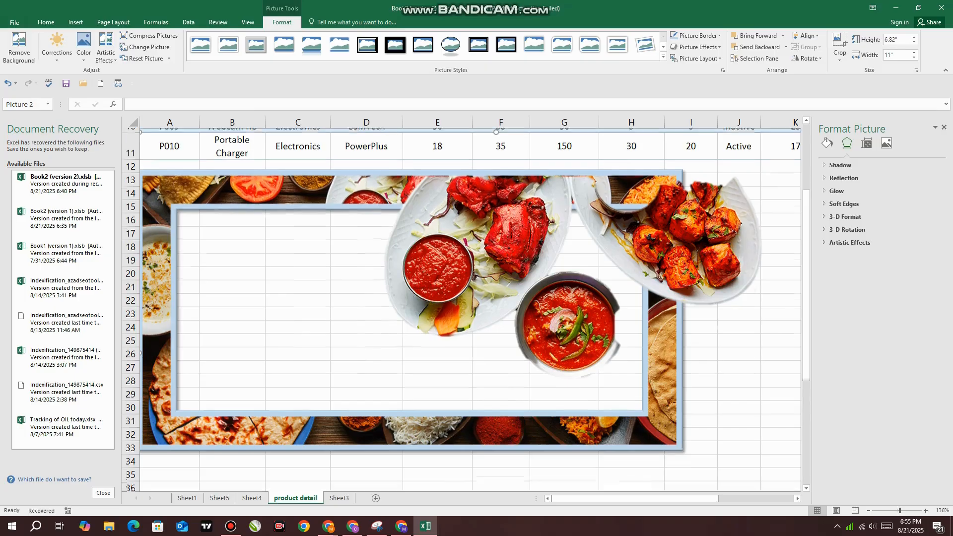
left_click_drag(806, 370, 806, 306)
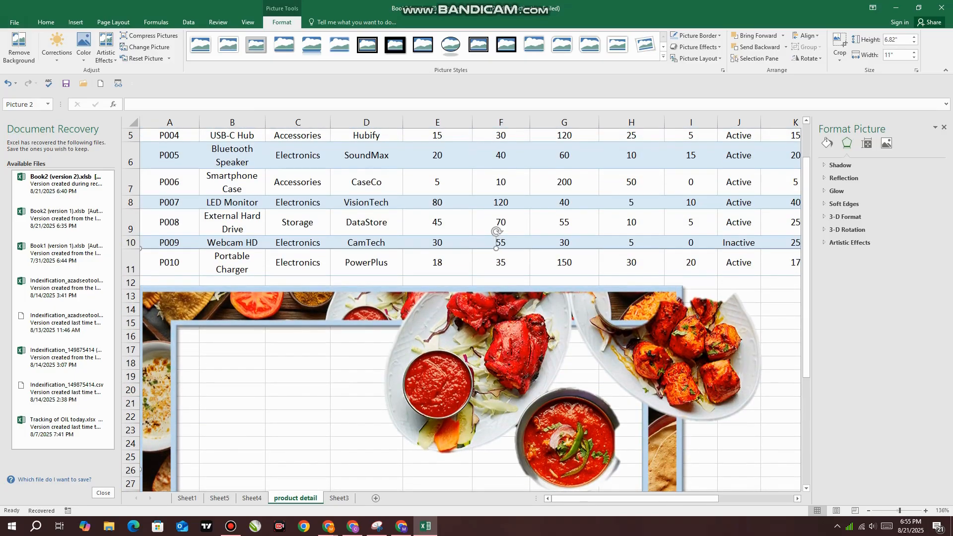
key("ctrl+z")
View the Change Picture sources for the banner-3 picture, and delete that picture from the sheet
right_click(292, 320)
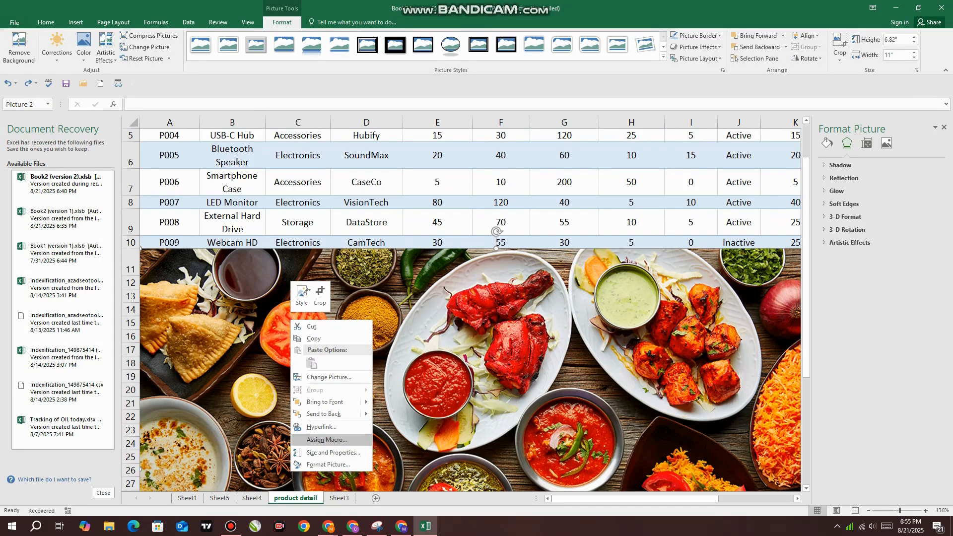
left_click(329, 377)
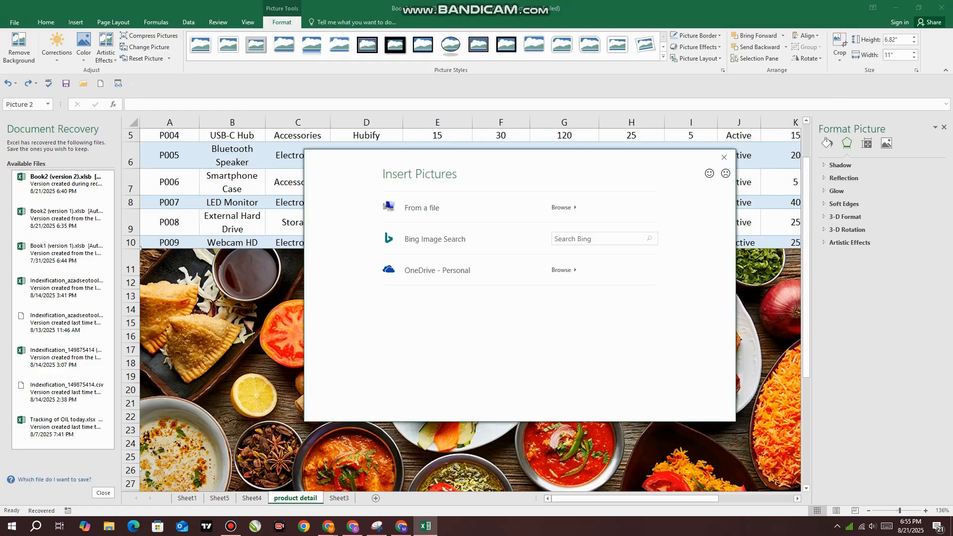
left_click(723, 157)
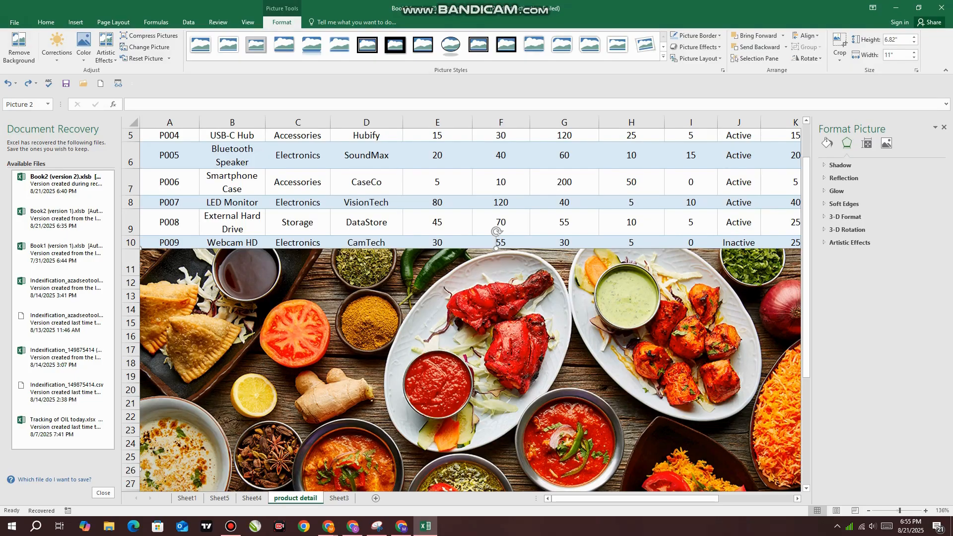
key("Delete")
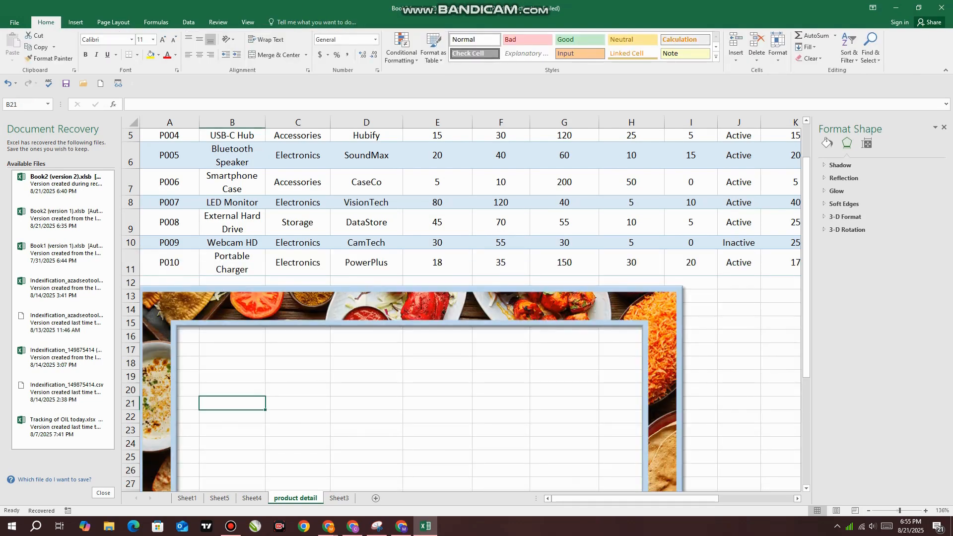
Move the frame-shaped picture slightly right so its outer edge sits inside column A
mouse_move(423, 306)
left_mouse_down()
mouse_move(436, 319)
mouse_move(435, 305)
left_mouse_up()
scroll(435, 306, "down", 2)
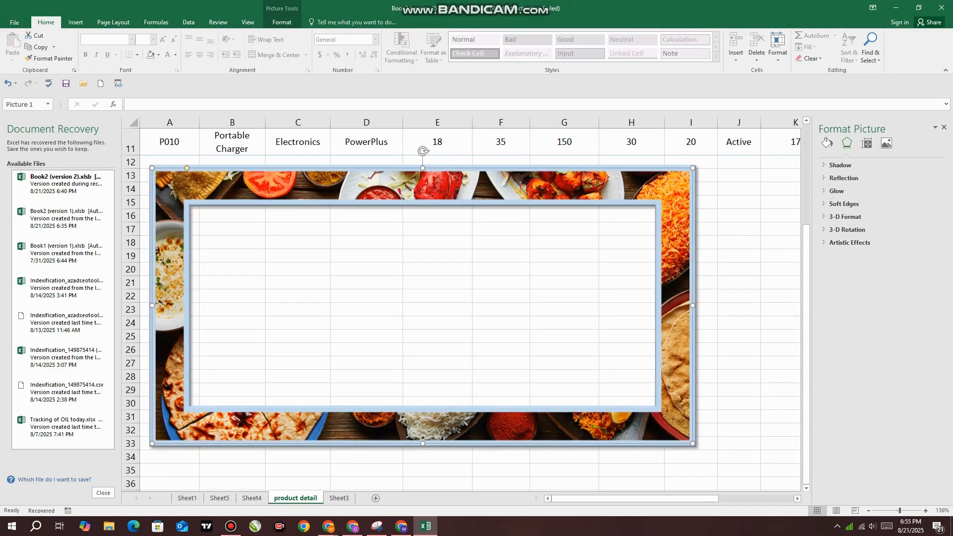
Highlight the Product ID cells A1:A11 and the header cells A1:F1 of the product table
scroll(436, 305, "up", 3)
left_click(169, 142)
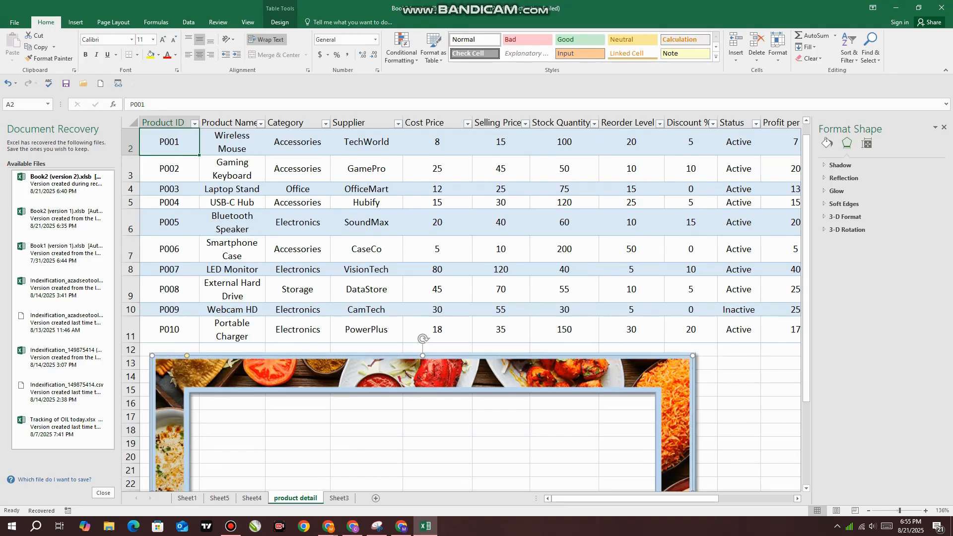
scroll(169, 142, "up", 1)
left_click(169, 142)
left_click(169, 357, "shift")
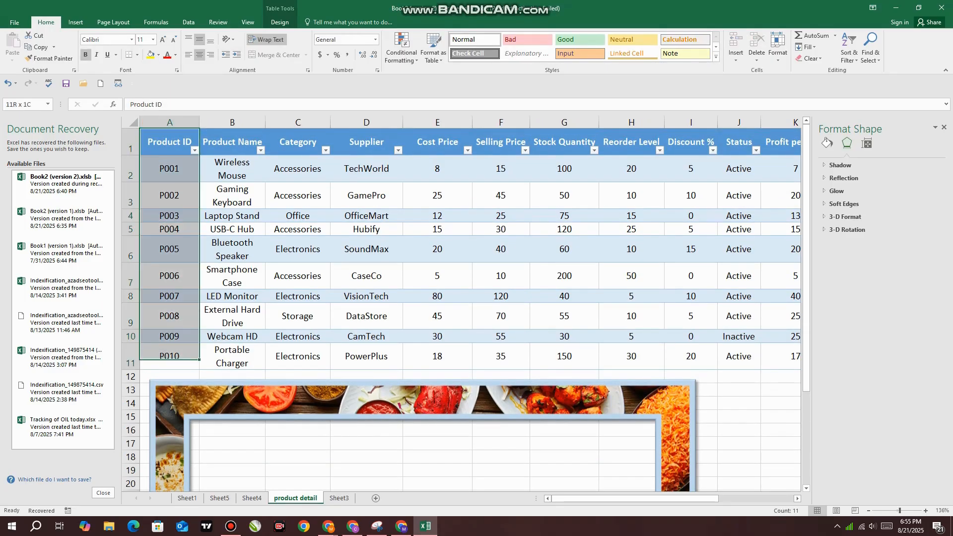
left_click(501, 142, "shift")
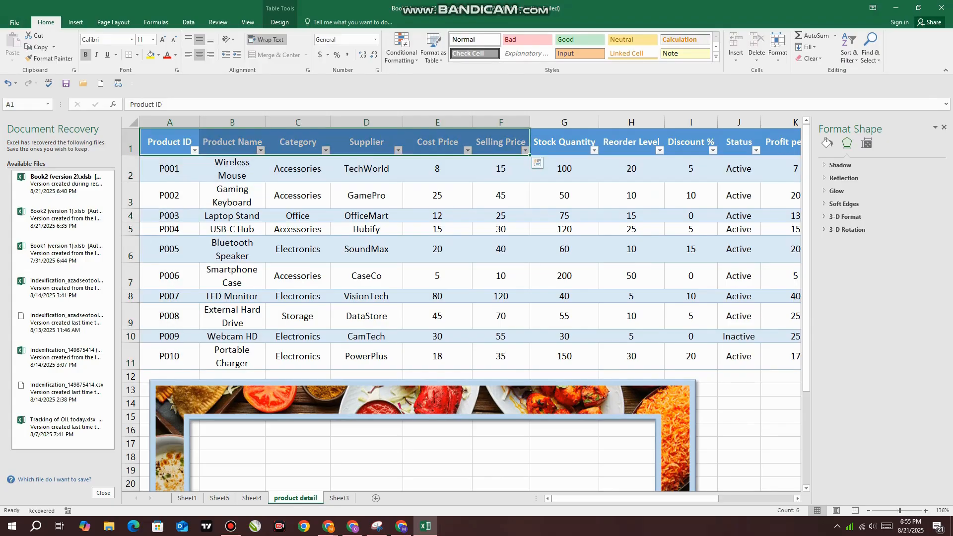
Highlight the header cells from A1, all of column A, and the product IDs in A2:A11
left_click(438, 249)
left_click(131, 202)
left_click(131, 148)
left_click(169, 142)
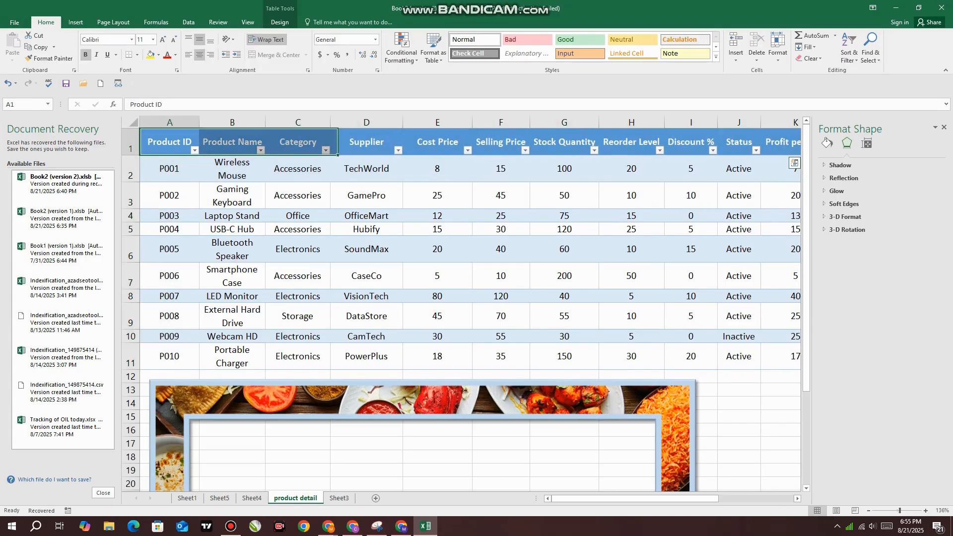
key("ctrl+space")
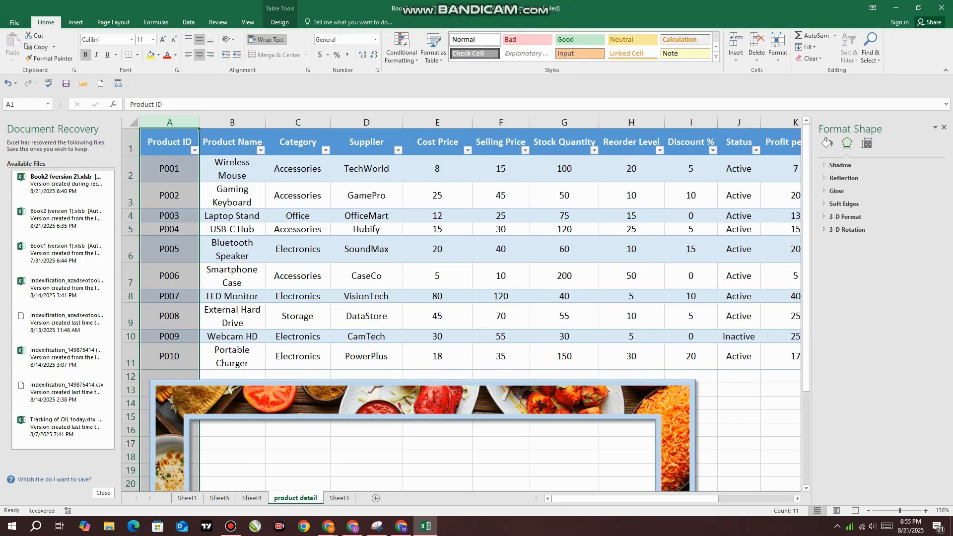
left_click(170, 131)
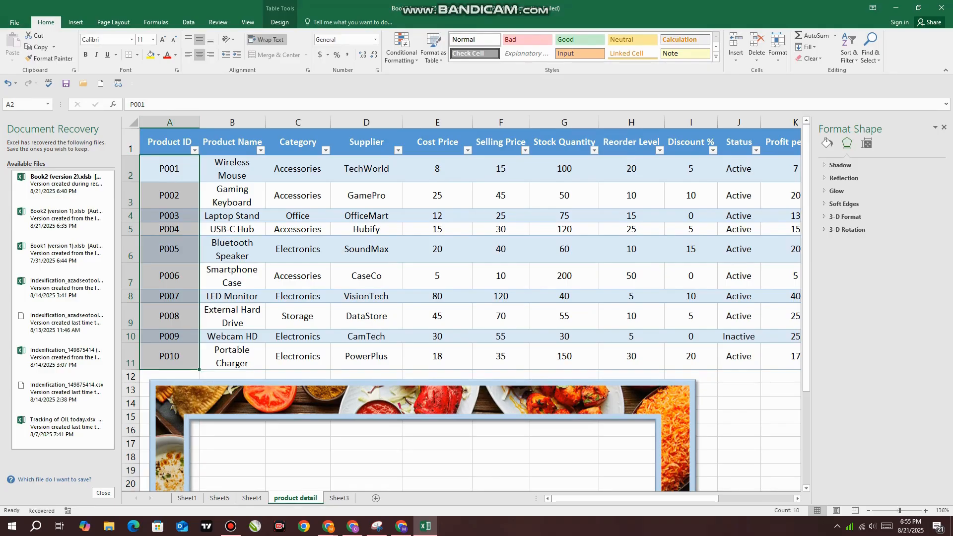
Reselect A1:A11 and the header cells A1:F1, and finish with cells A1 and A11 selected
left_click(169, 142)
key("ctrl+shift+Down")
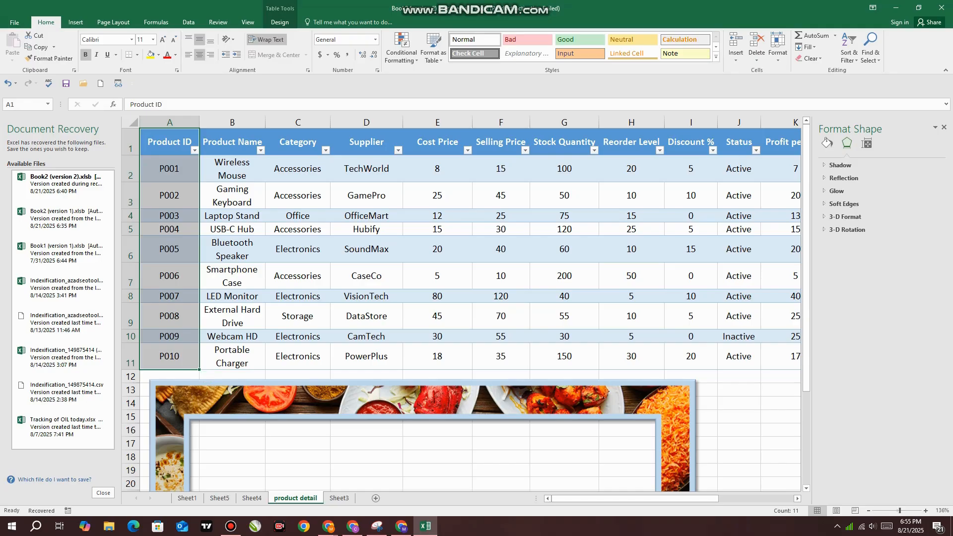
left_click(501, 142, "shift")
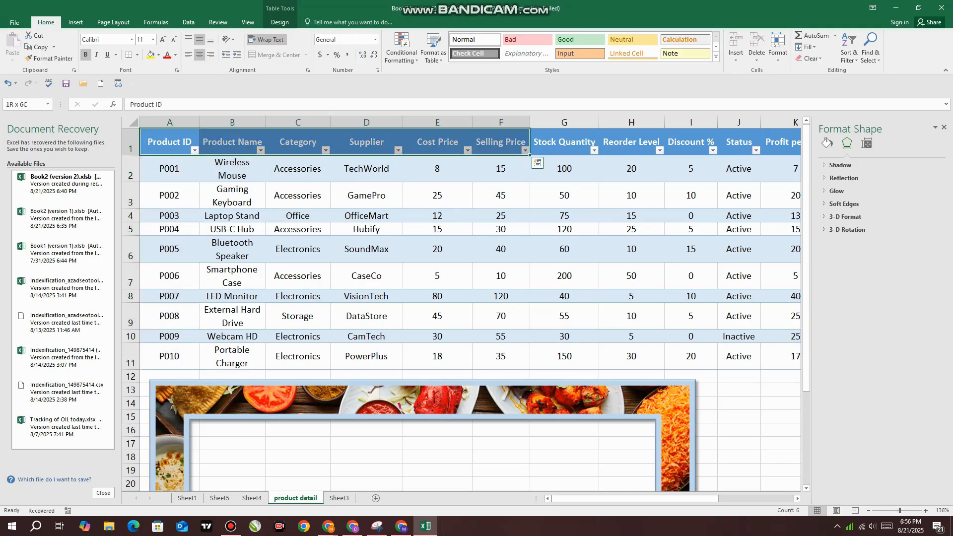
left_click(169, 142)
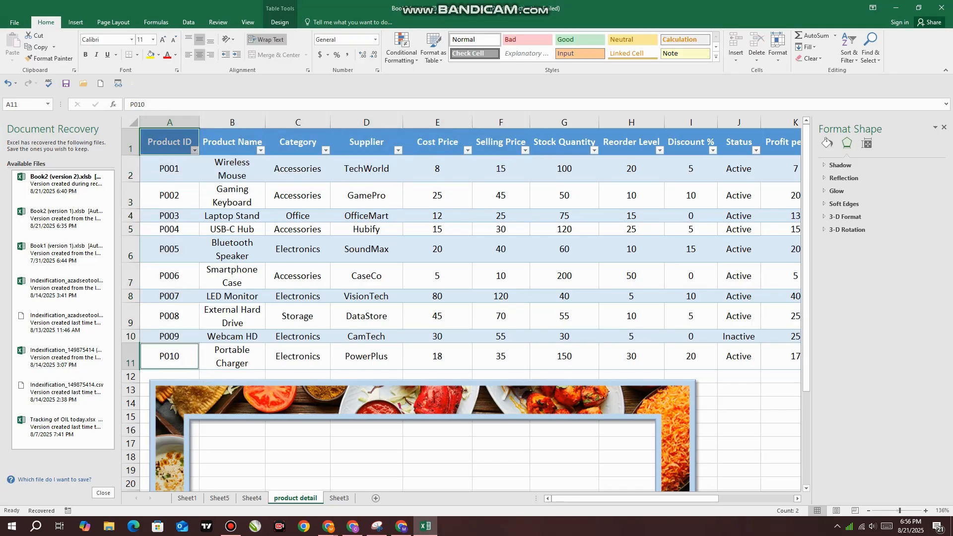
Try to select the Product ID, Selling Price and Discount % columns of the product table together
key("ctrl+shift+Down")
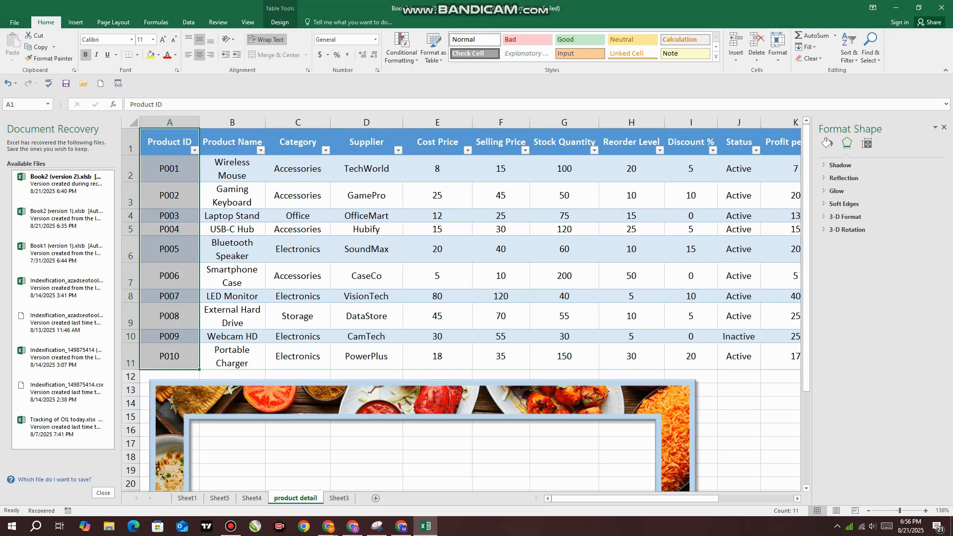
left_click(501, 142, "ctrl")
key("ctrl+shift+Down")
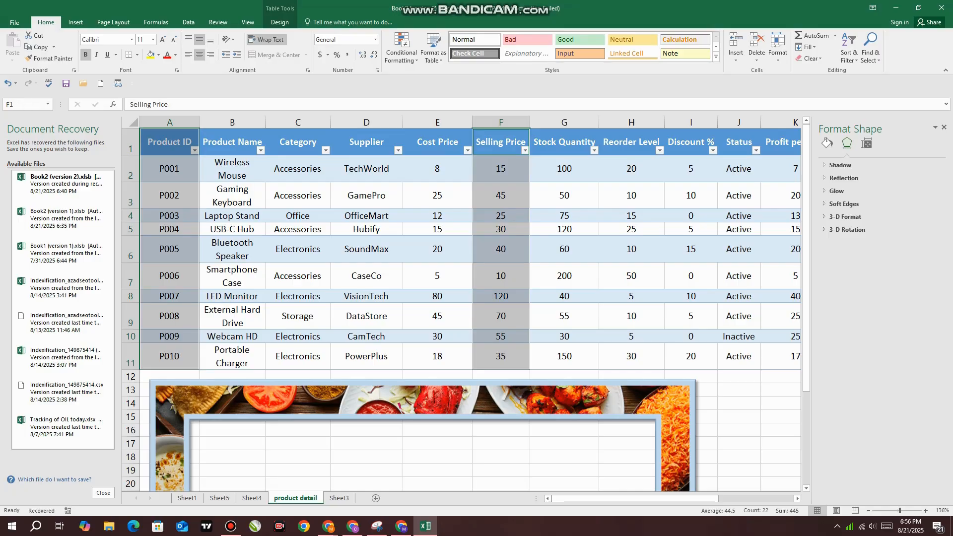
left_click(690, 142, "ctrl")
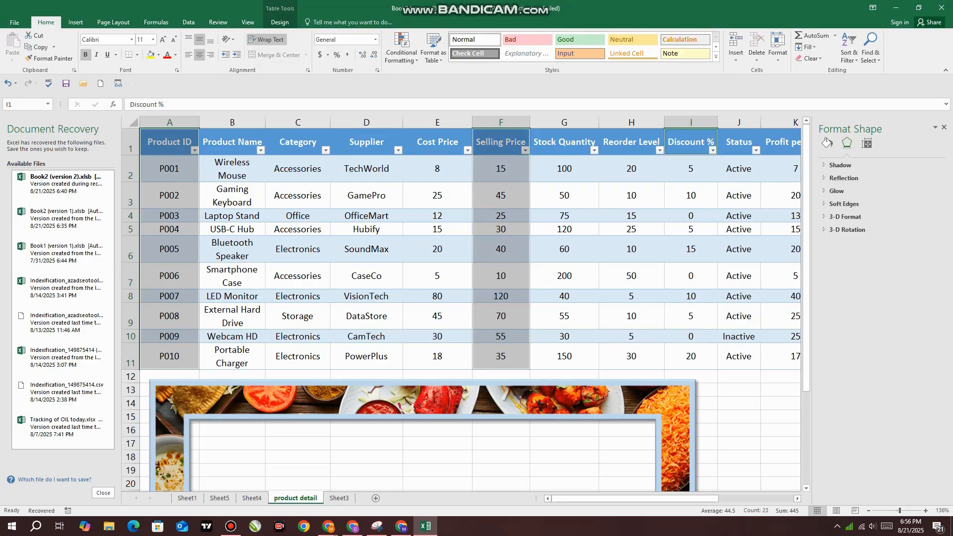
left_click(691, 356, "ctrl")
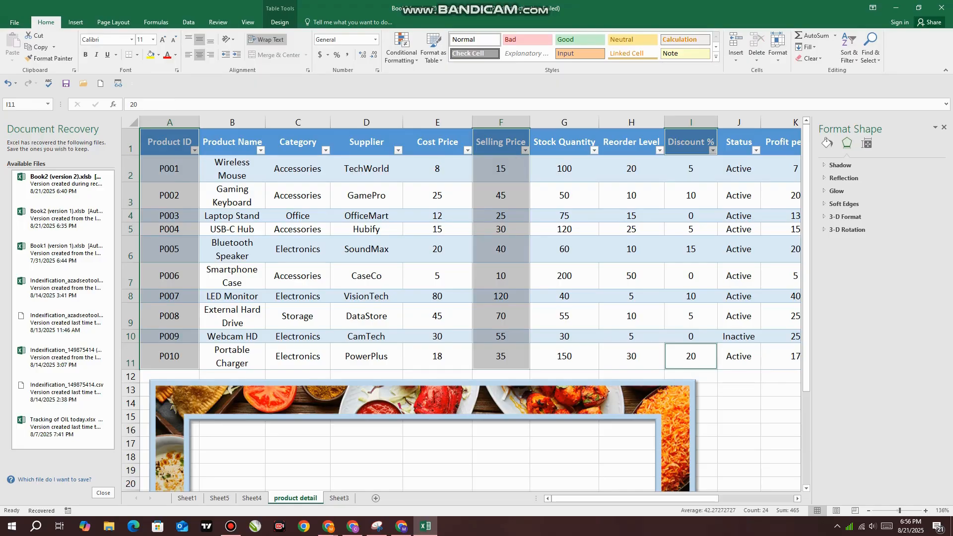
left_click(297, 249)
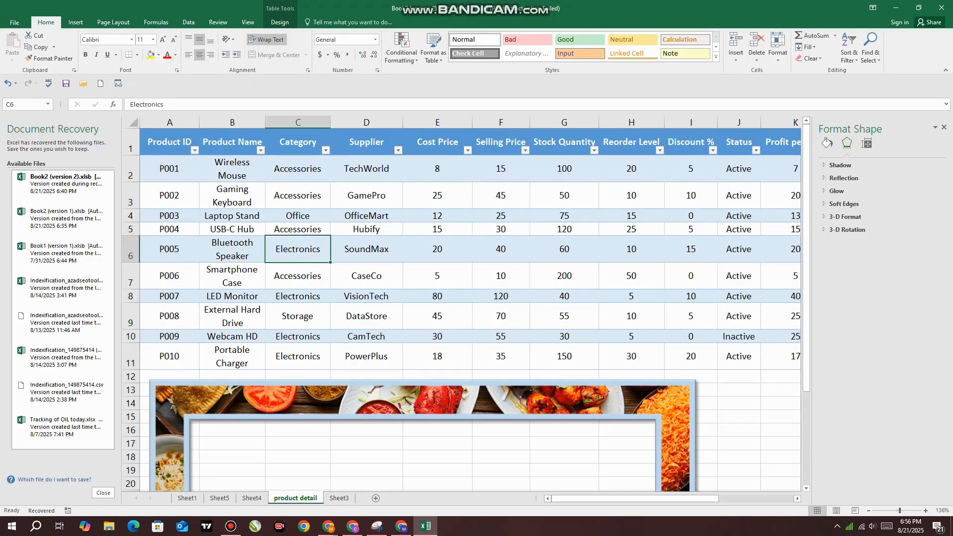
left_click(170, 142)
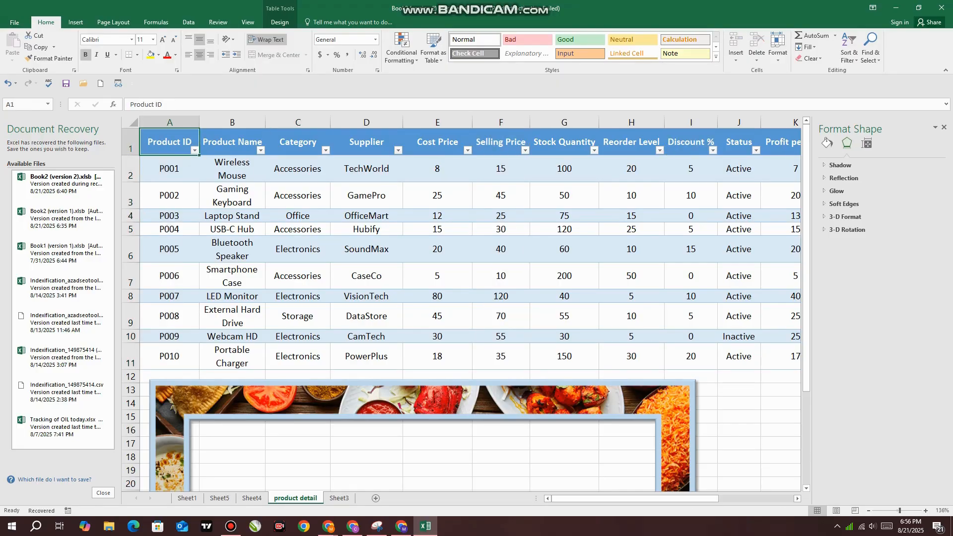
left_click_drag(169, 142, 169, 356)
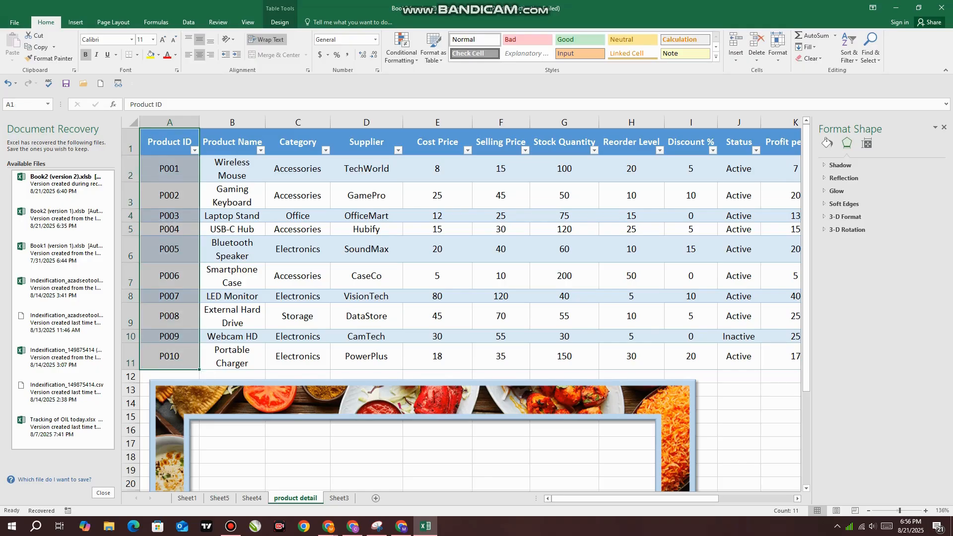
left_click(297, 196)
Insert a clustered column chart from the Product ID, Cost Price and Discount % ranges A1:A11, E1:E11 and I1:I11
left_click(169, 142)
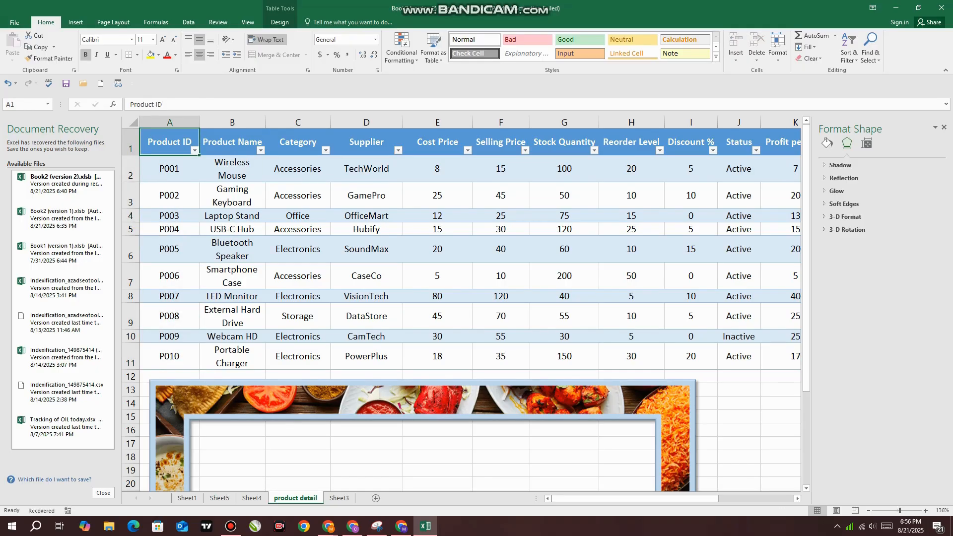
key("ctrl+shift+Down")
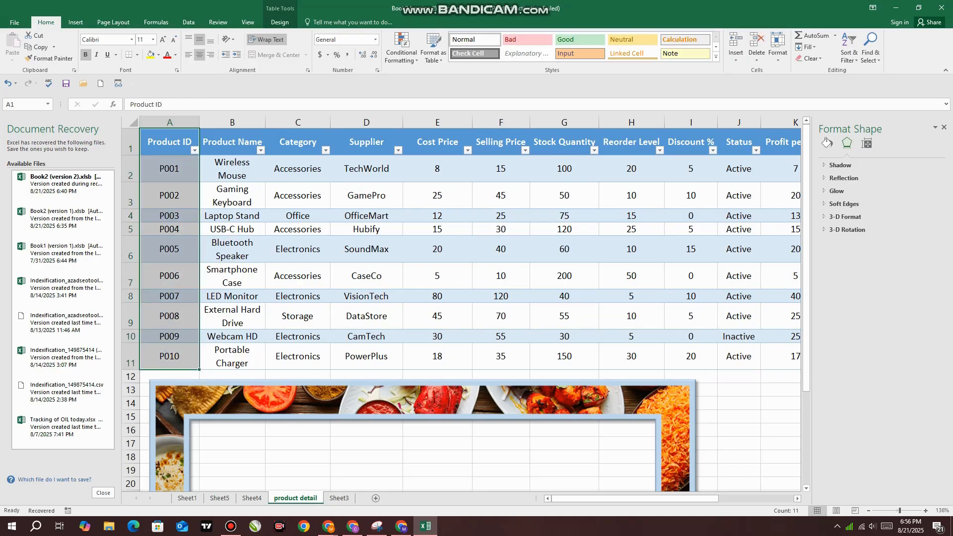
left_click(437, 142, "ctrl")
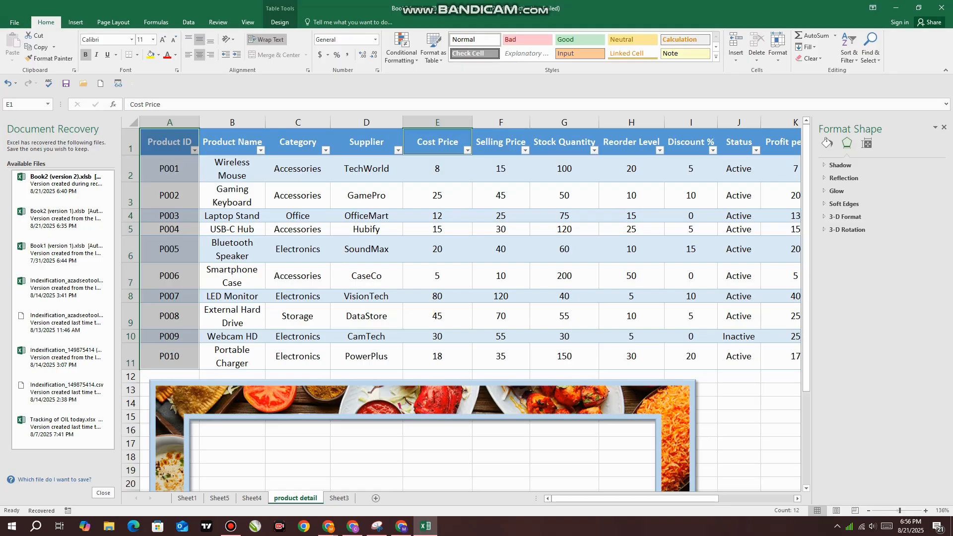
key("ctrl+shift+Down")
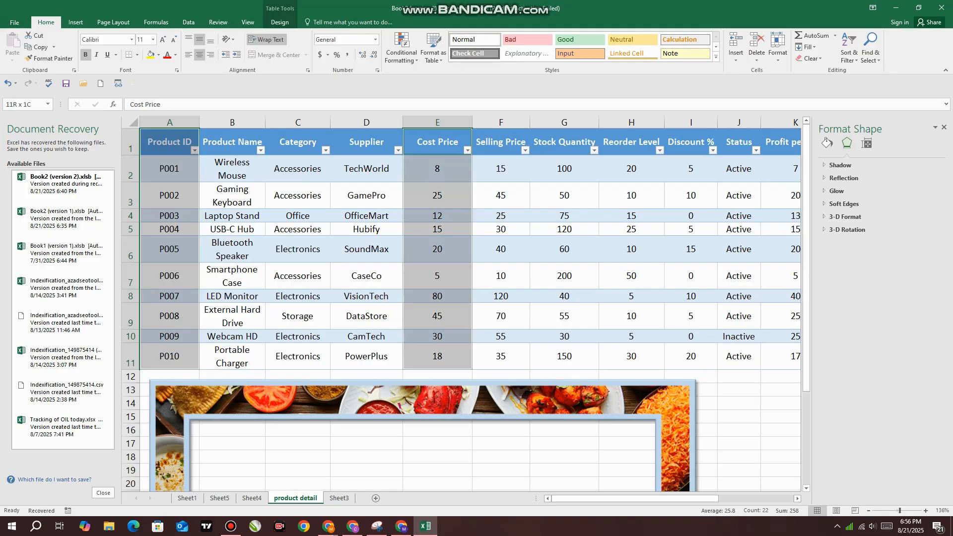
left_click(690, 142, "ctrl")
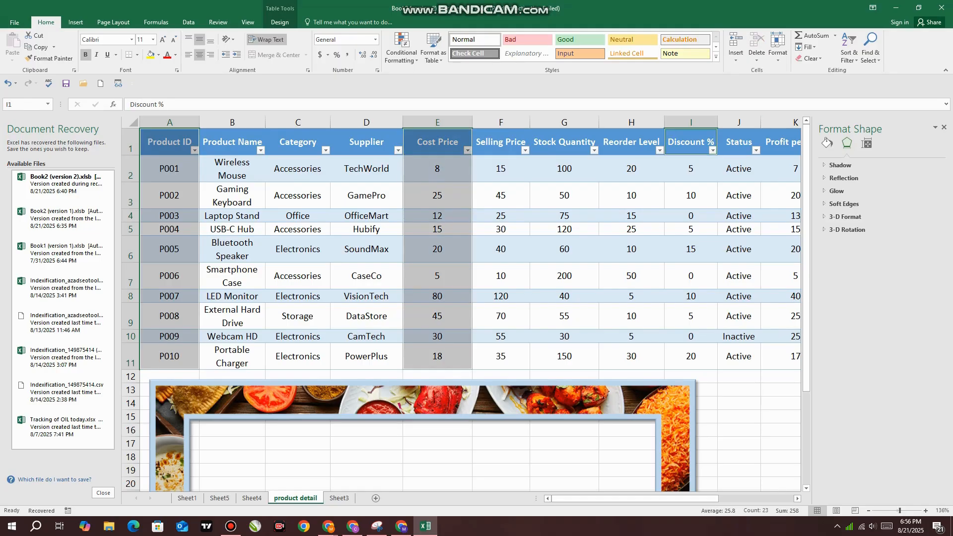
key("ctrl+shift+Down")
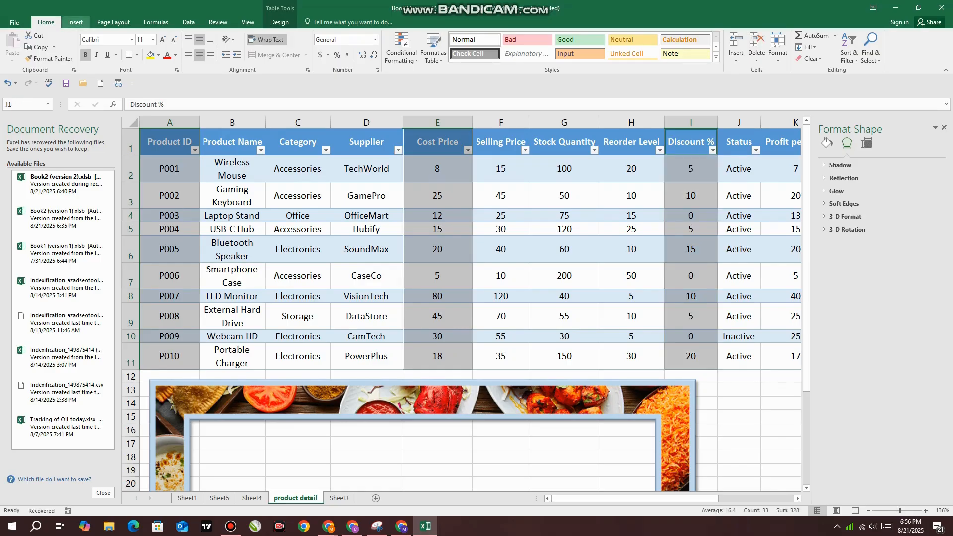
left_click(76, 22)
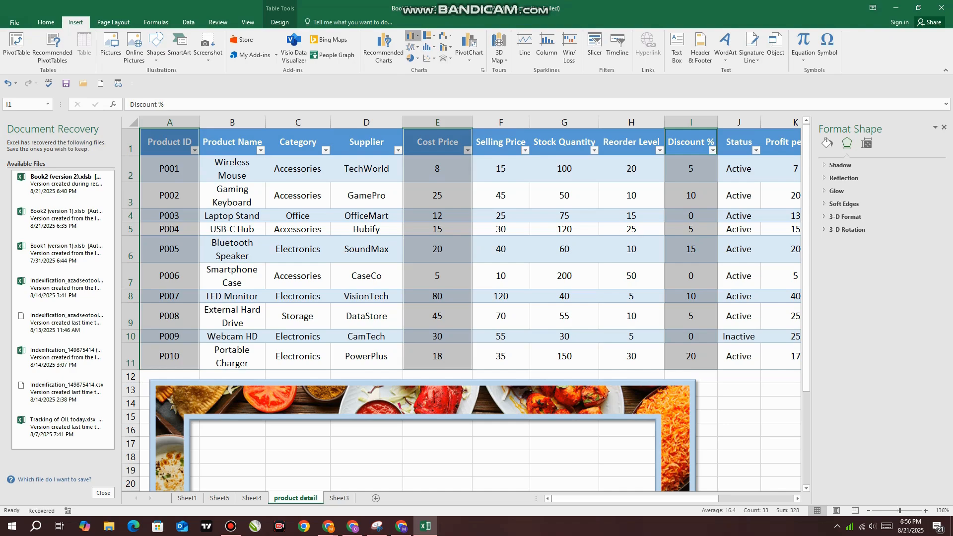
left_click(412, 36)
left_click(419, 67)
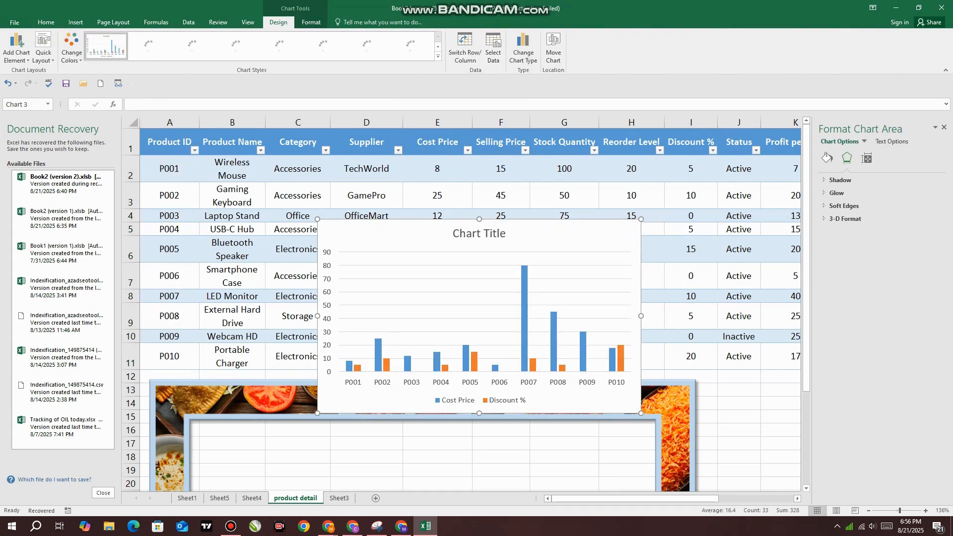
Move the chart into the opening of the food picture frame and widen it to about 7.2 inches to span the opening
scroll(463, 304, "down", 1)
left_click_drag(421, 155, 304, 359)
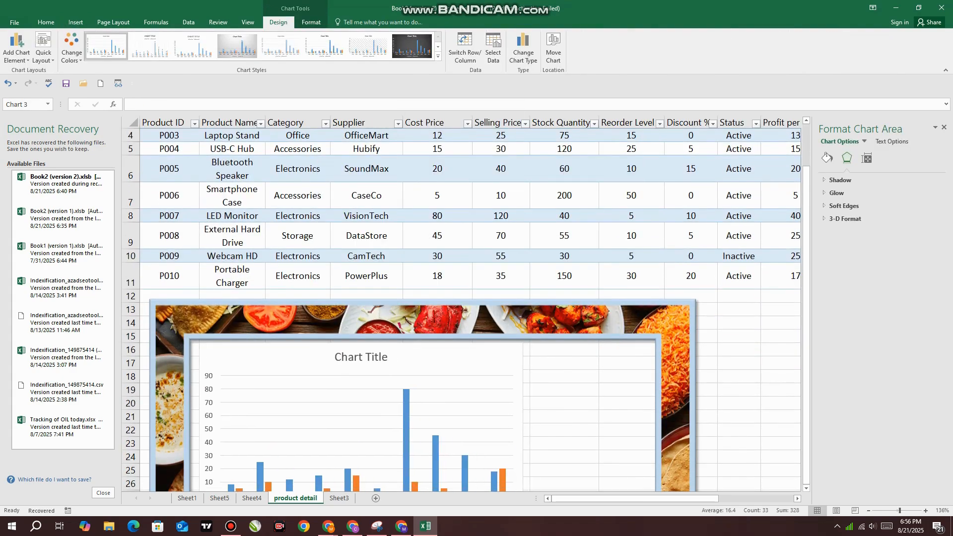
left_click(806, 249)
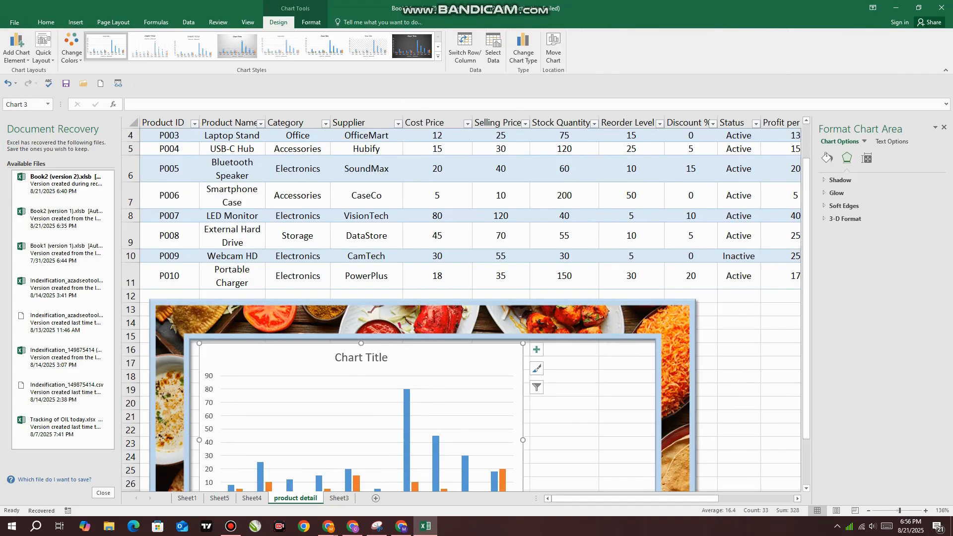
scroll(679, 226, "down", 2)
scroll(462, 307, "down", 1)
left_click_drag(522, 266, 664, 266)
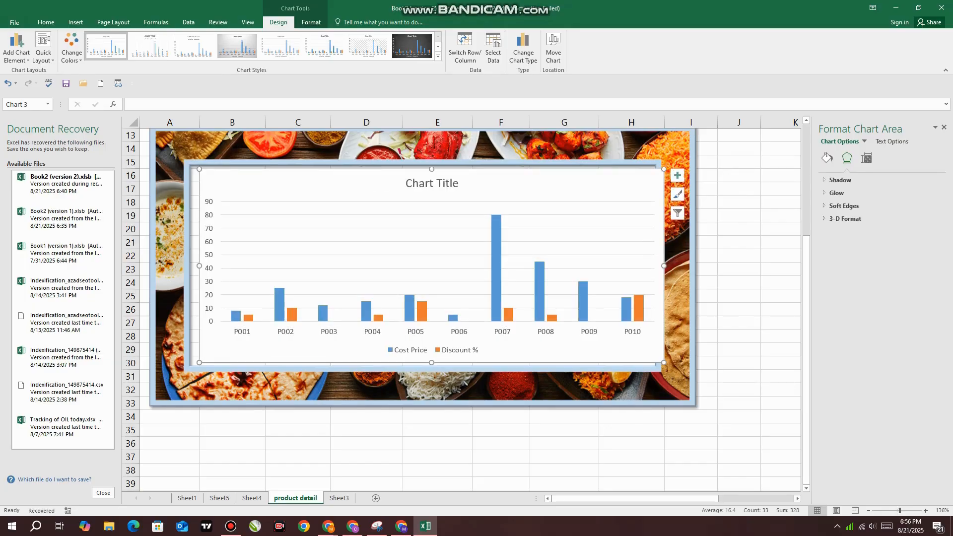
left_click_drag(806, 281, 806, 268)
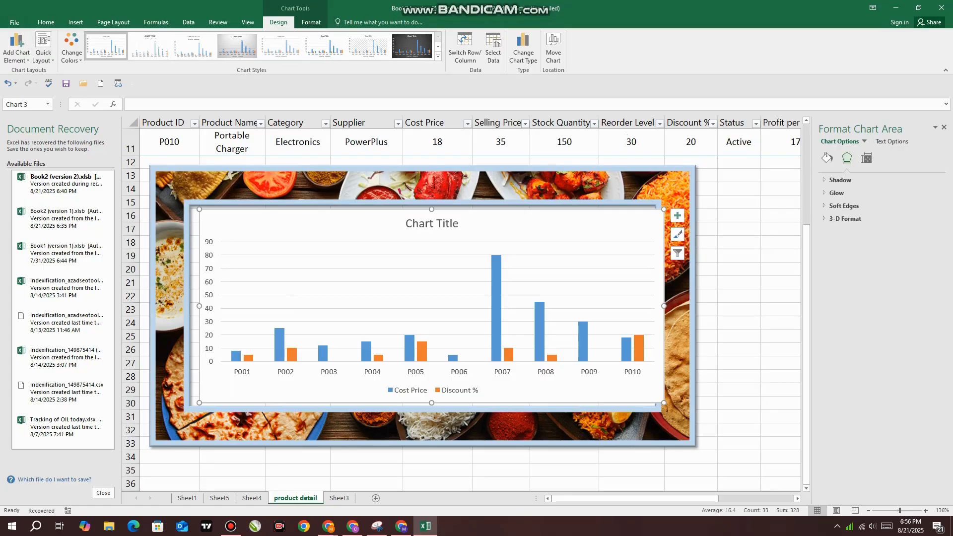
left_click(71, 47)
key("Escape")
left_click(311, 22)
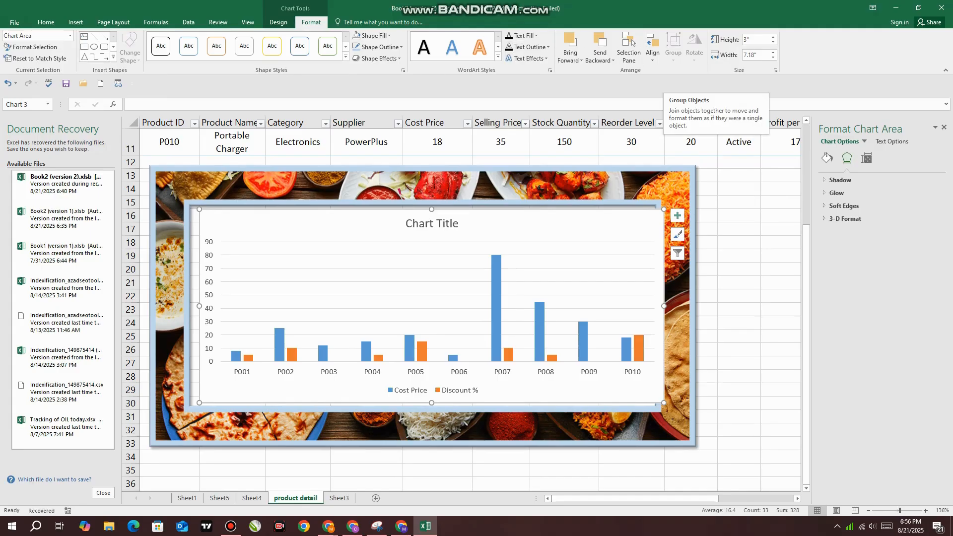
Search Bing online pictures for food, insert the first result, and move it down over the frame's lower edge
left_click(75, 22)
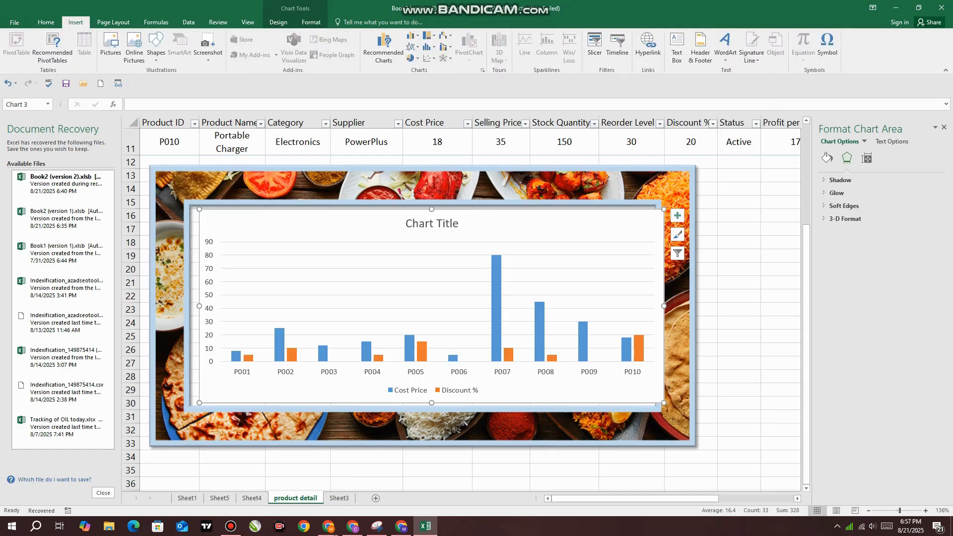
left_click(134, 47)
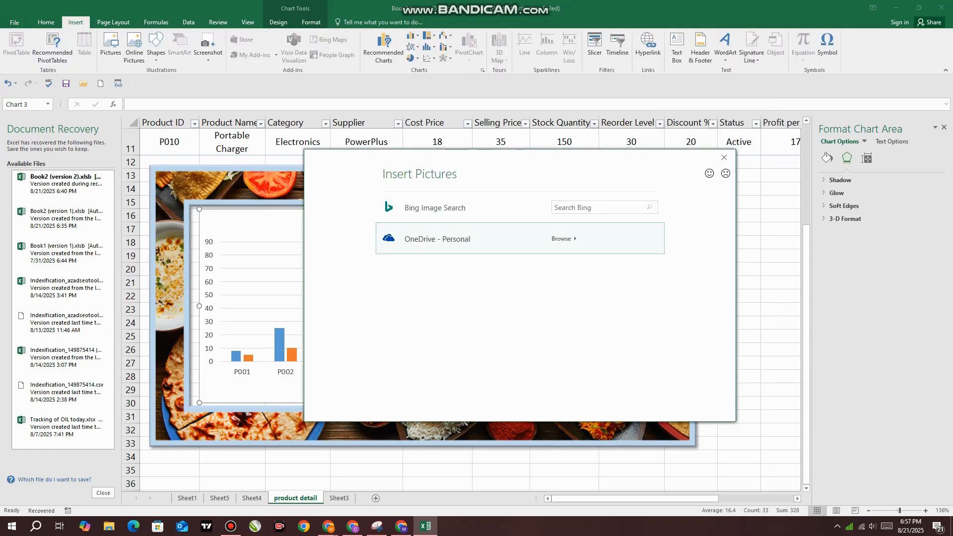
left_click(596, 208)
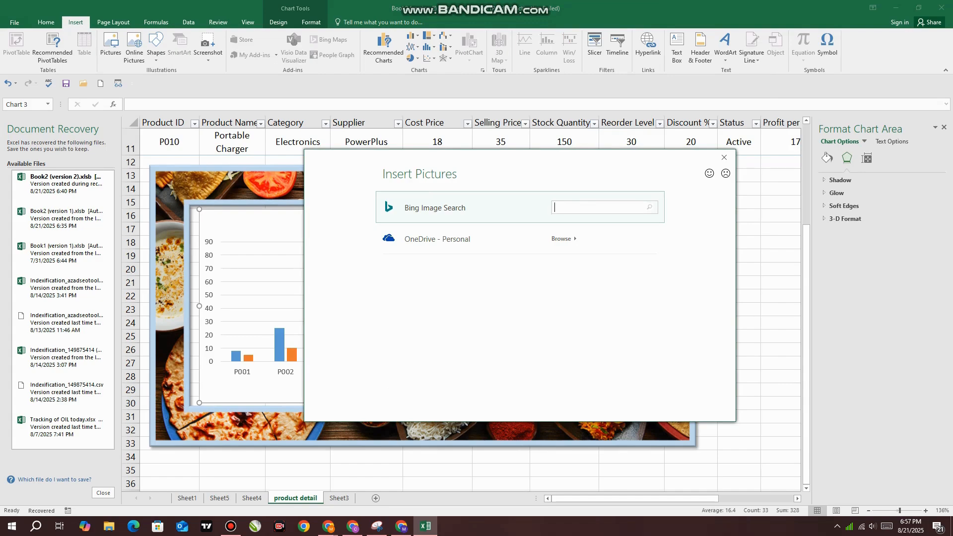
type("food")
key("Return")
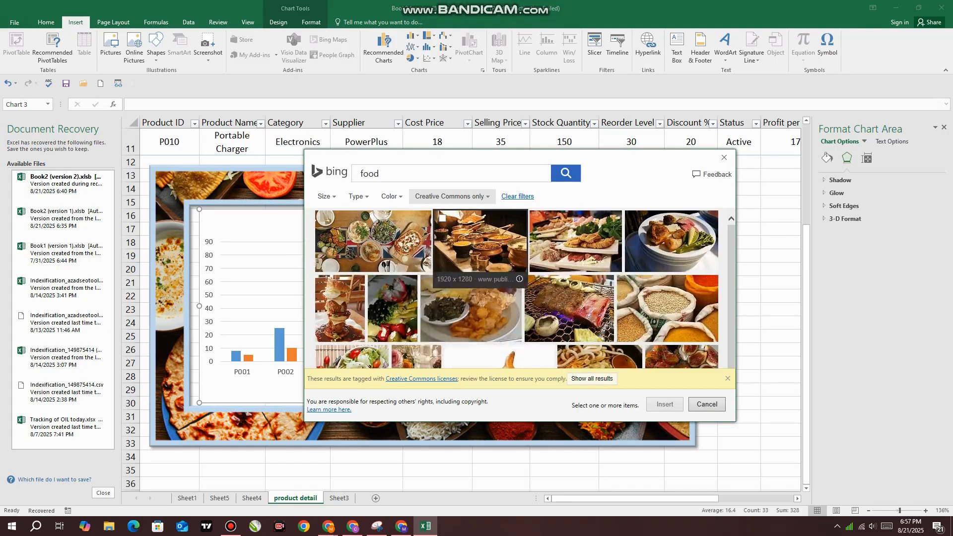
left_click(373, 242)
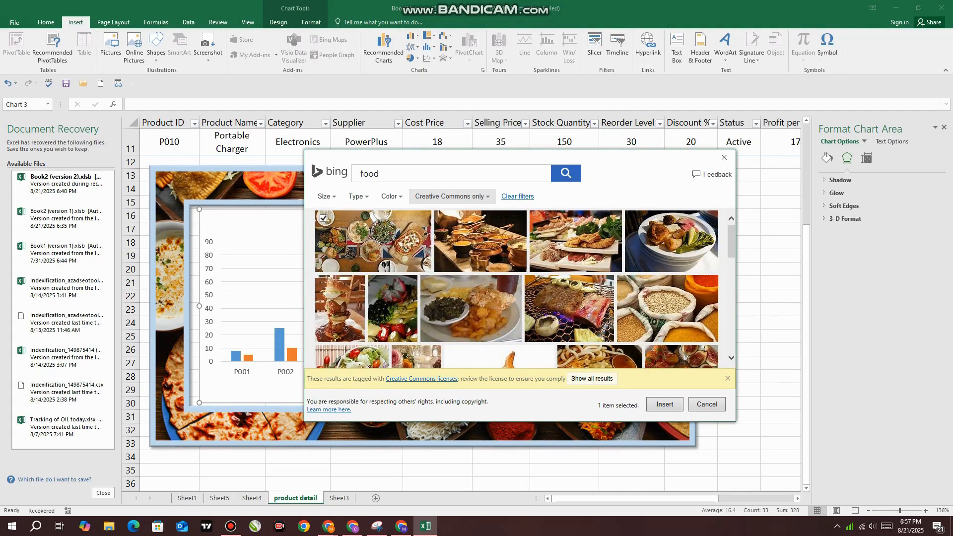
left_click(373, 242)
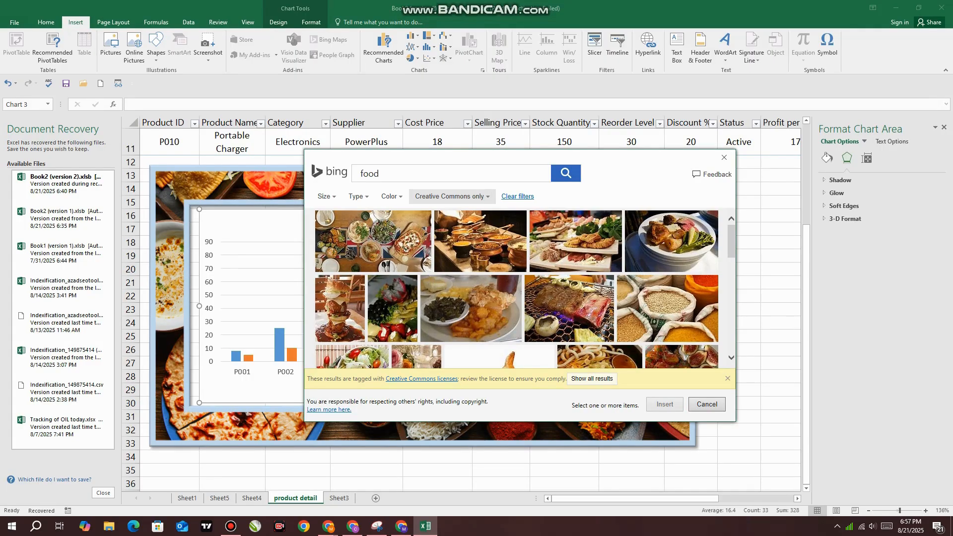
key("Escape")
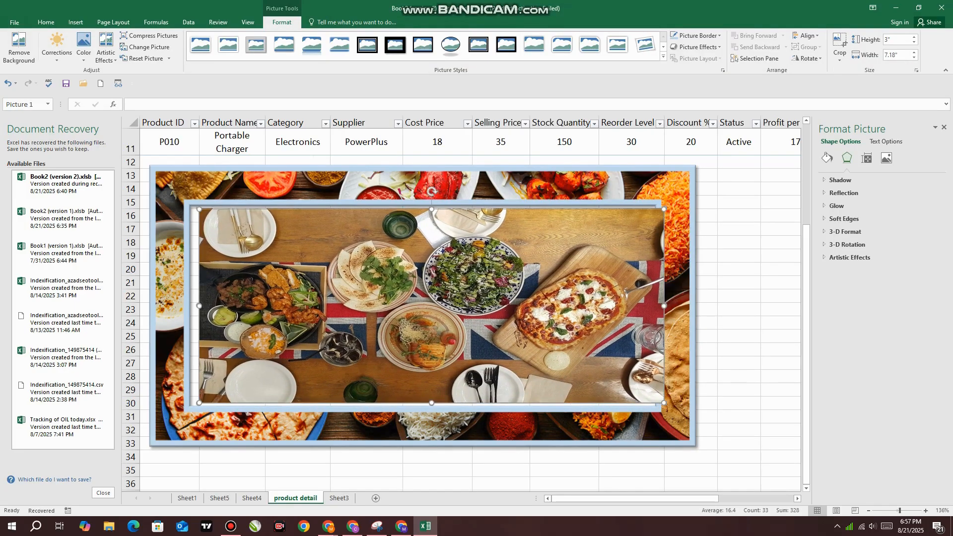
left_click_drag(431, 306, 438, 479)
scroll(462, 303, "down", 2)
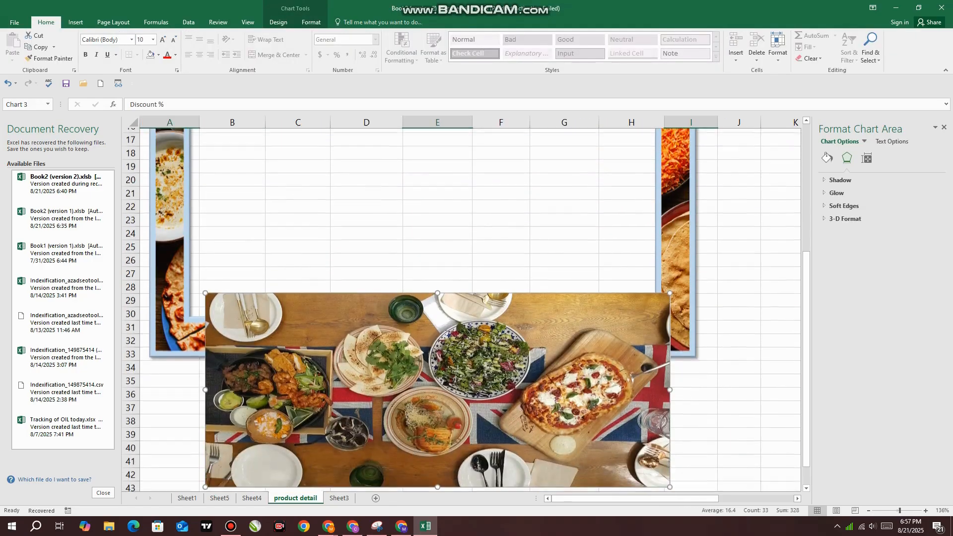
Undo the move and the insertion of the online food picture, and deselect the chart
key("ctrl+z")
key("ctrl+z")
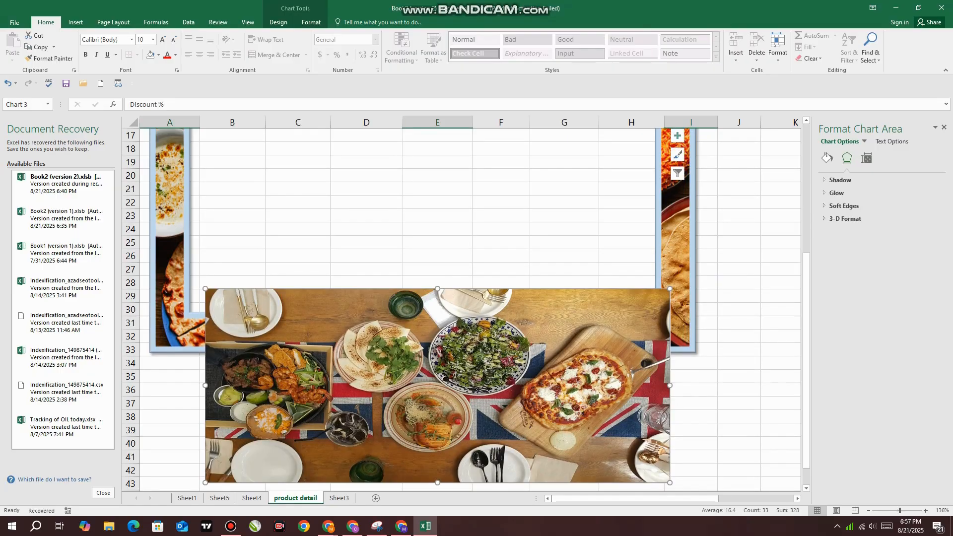
key("ctrl+z")
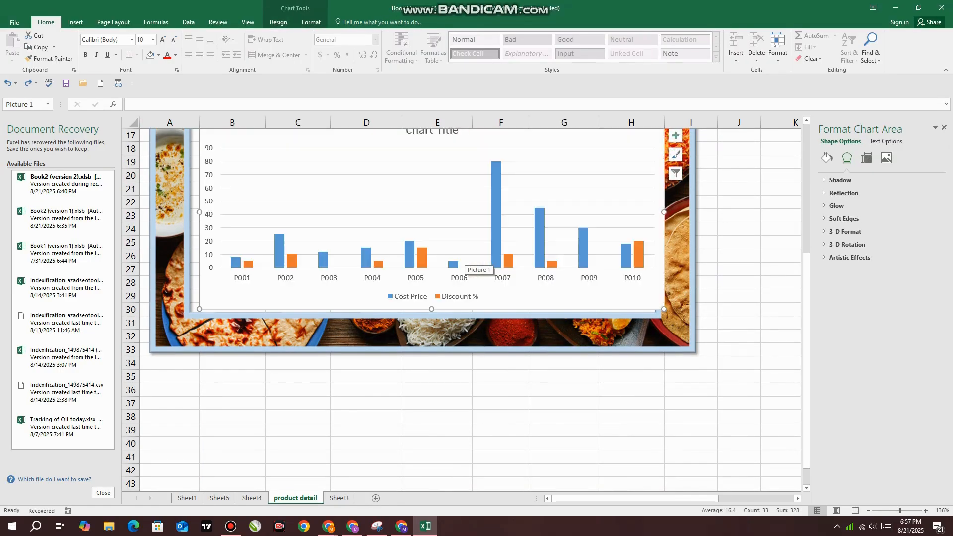
left_click(366, 444)
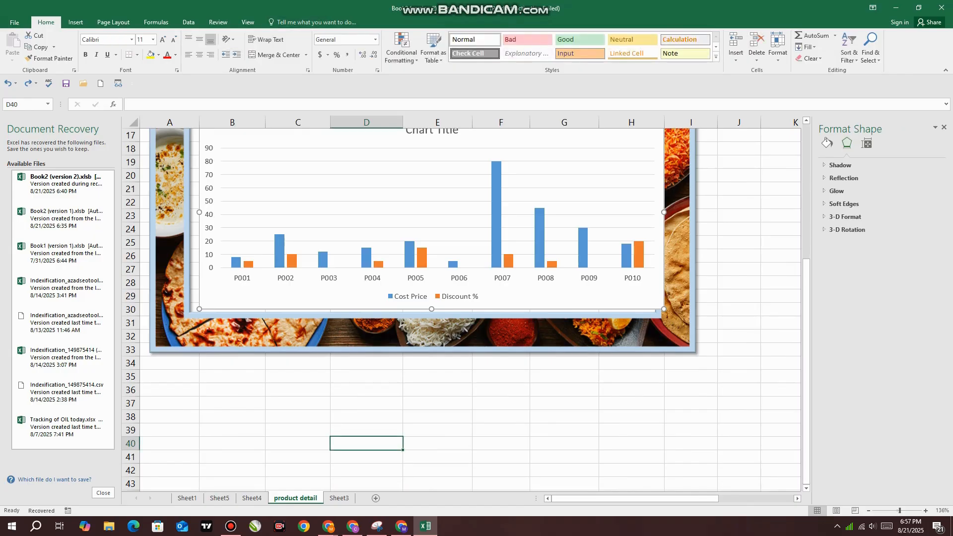
Draw a rounded rectangle about 4.1 inches wide and 1.45 inches high below the framed chart, covering C38:F44
left_click(298, 376)
left_click(76, 21)
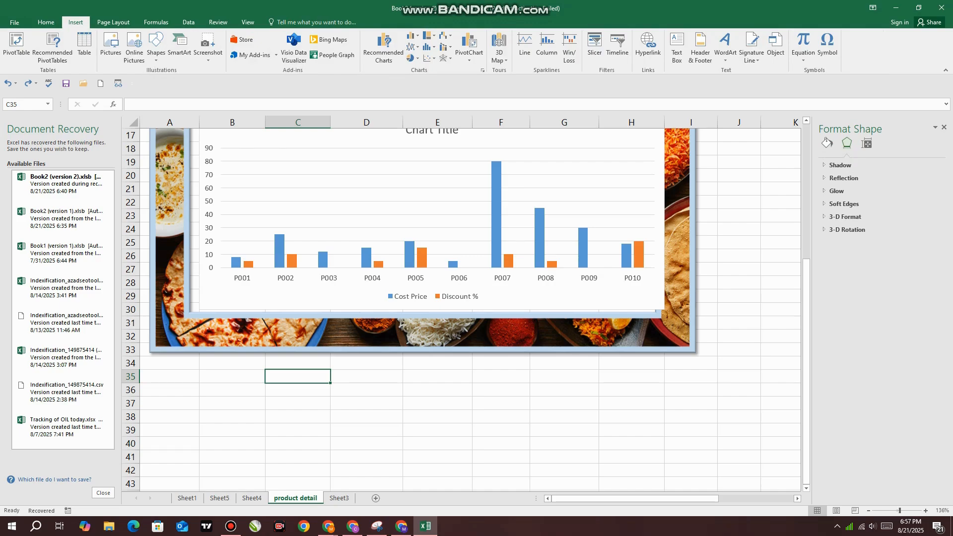
left_click(155, 47)
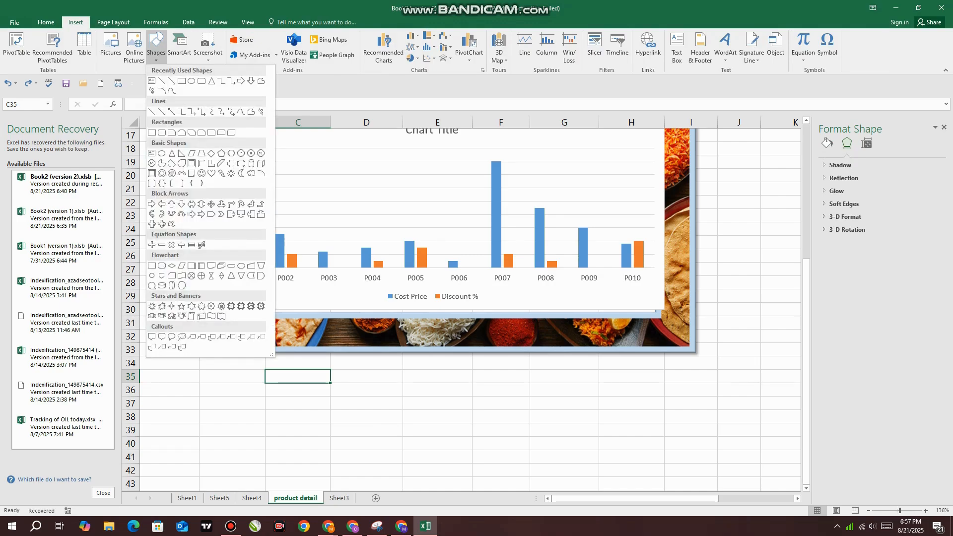
left_click(152, 132)
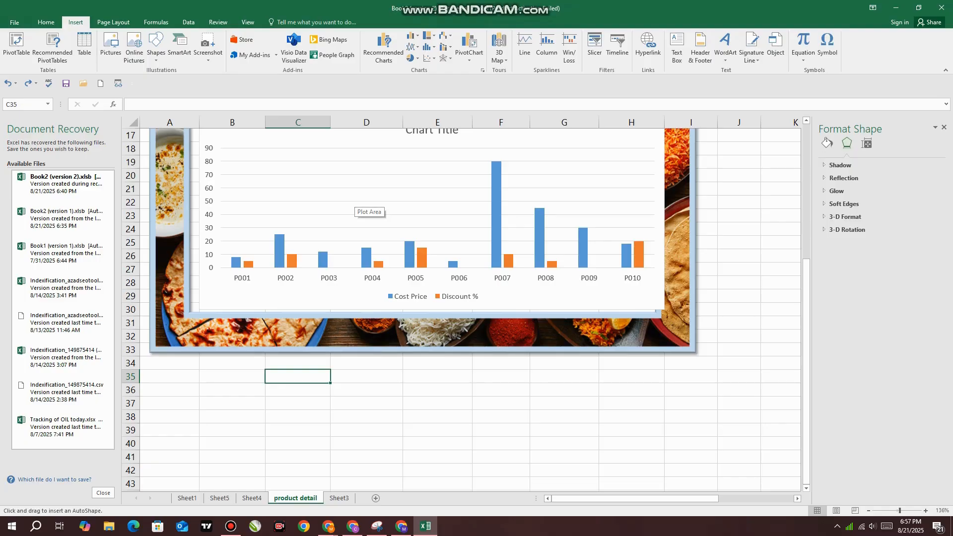
left_click_drag(265, 410, 529, 382)
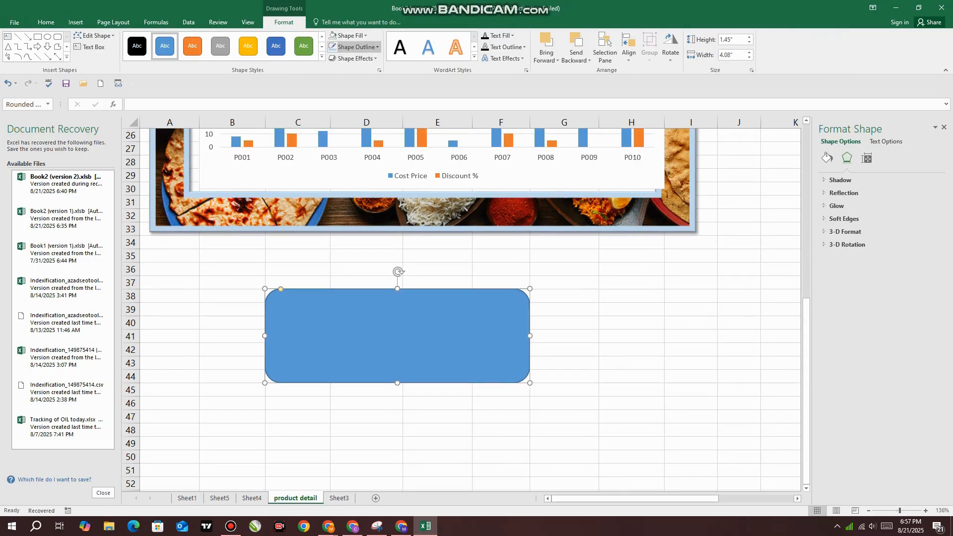
Fill the rounded rectangle with the third Bing image result for food and stretch the shape to about 2.07 inches high
left_click(347, 35)
left_click(355, 160)
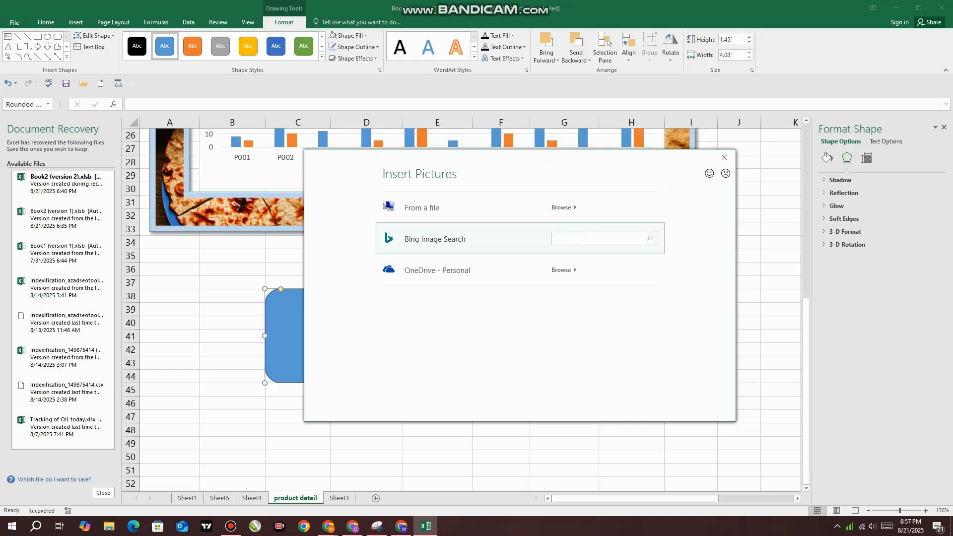
type("food")
key("Return")
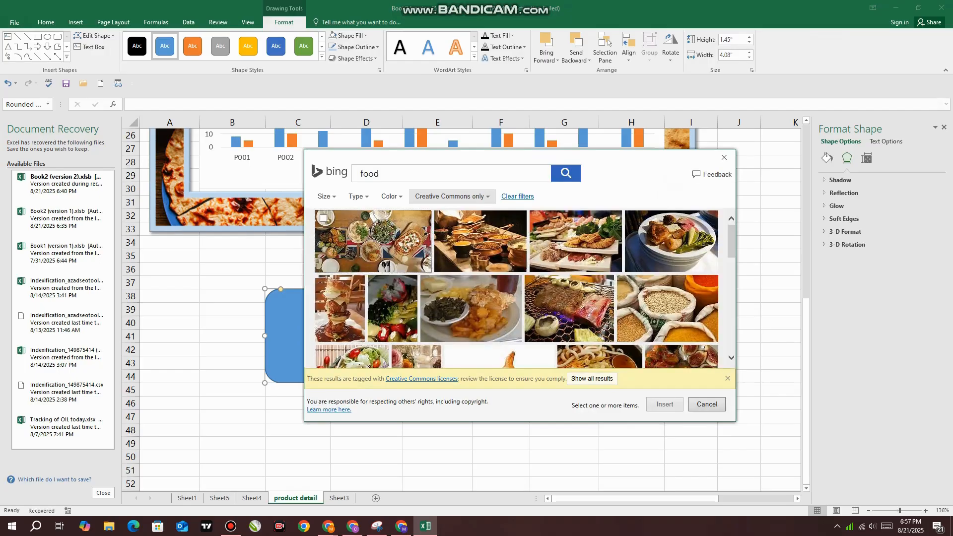
left_click(576, 242)
left_click(664, 404)
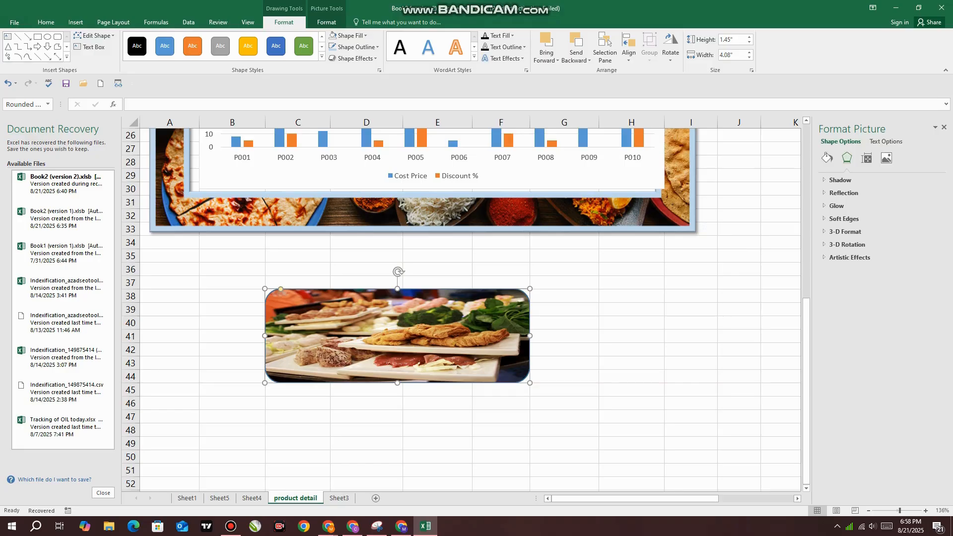
left_click_drag(397, 383, 397, 423)
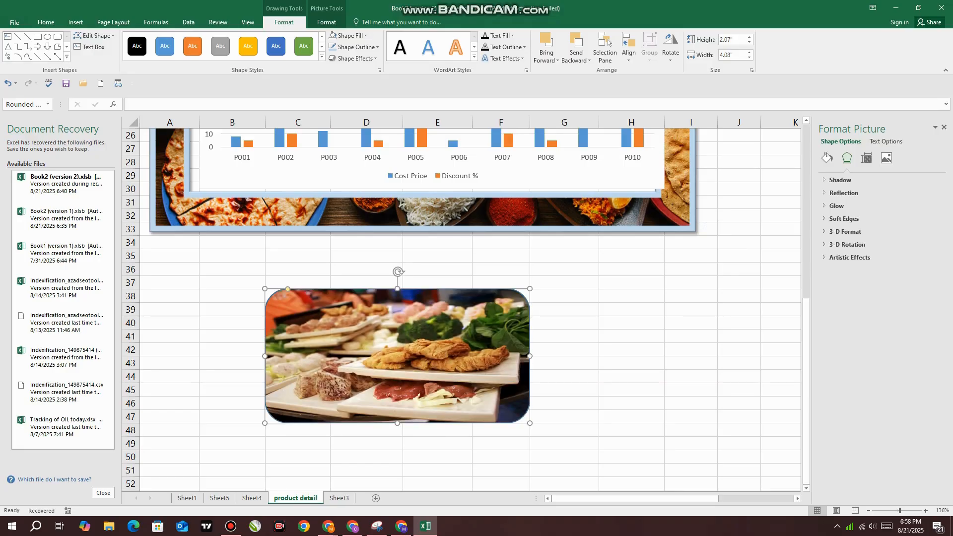
Add a 1 by 1 inch Round Same Side Corner Rectangle and place it beside the picture-filled shape, in column H around rows 39 to 44
left_click(75, 21)
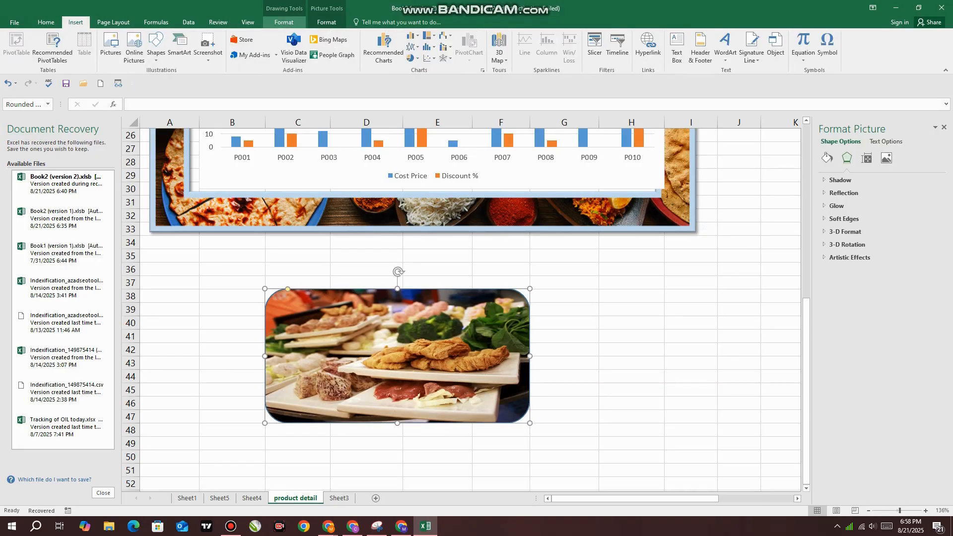
left_click(284, 22)
left_click(327, 22)
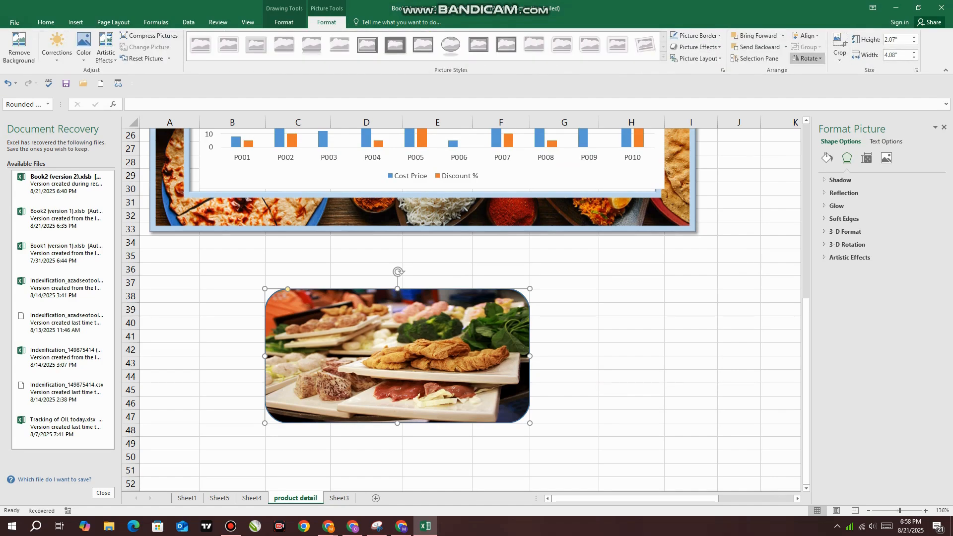
left_click(284, 22)
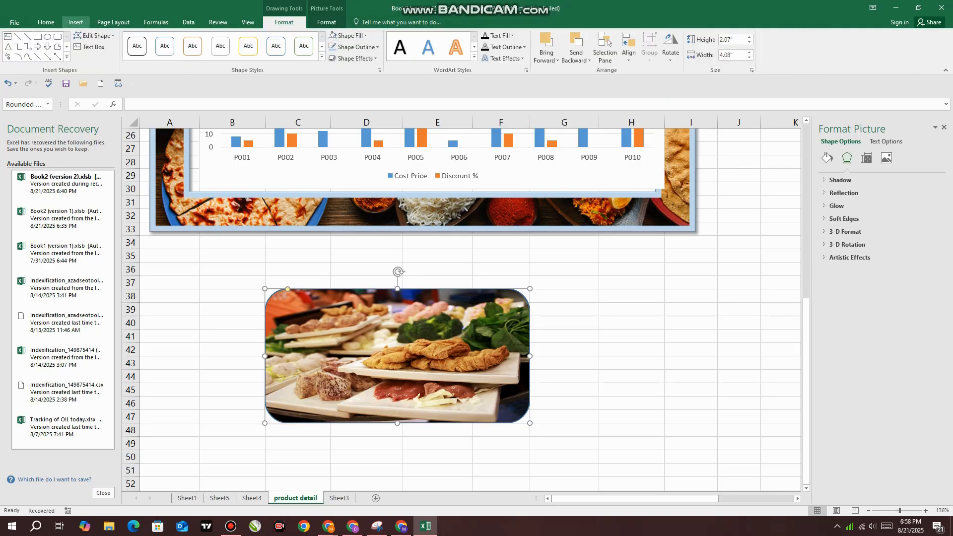
left_click(66, 58)
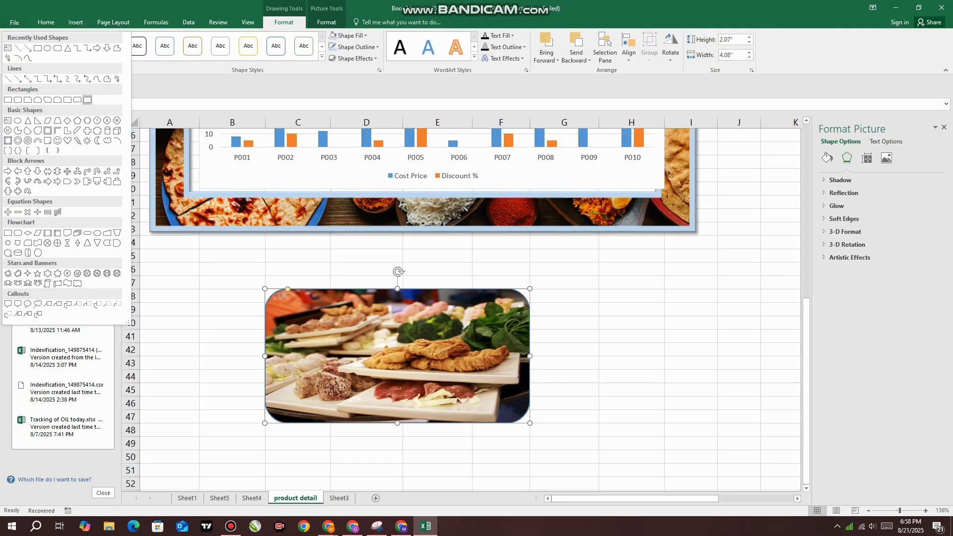
left_click(76, 100)
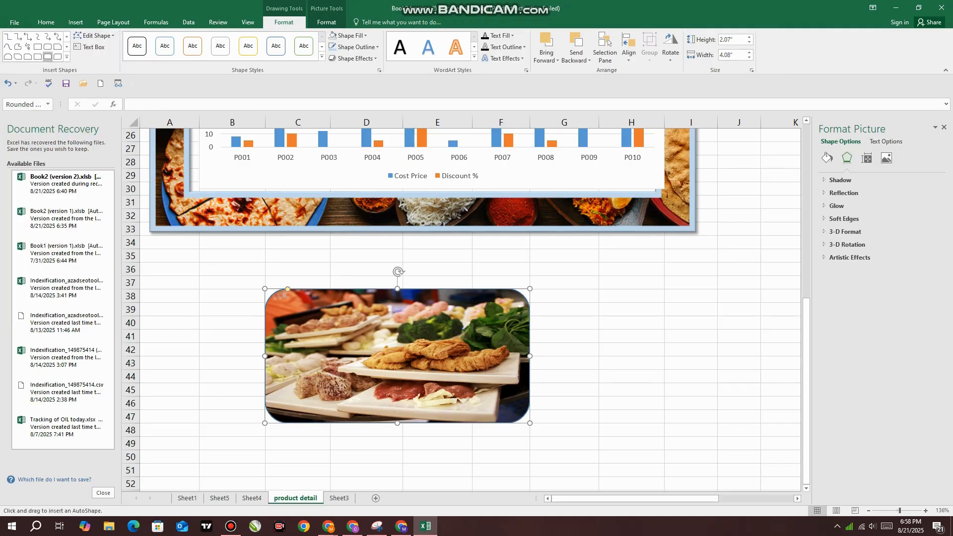
left_click(330, 316)
right_click(332, 321)
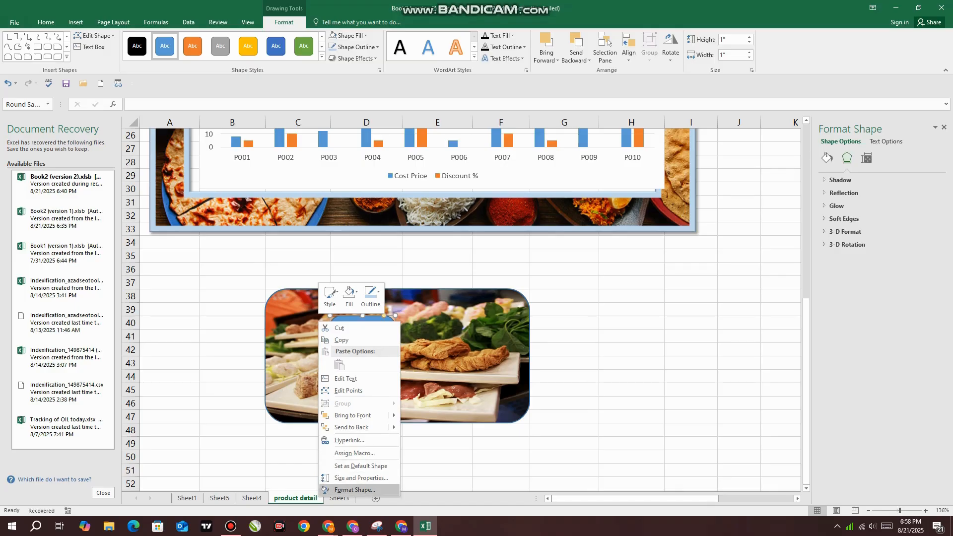
left_click(325, 490)
left_click_drag(362, 347, 630, 344)
Try changing the picture-filled rounded rectangle to the Frame shape and undo the change
left_click(471, 348)
right_click(472, 349)
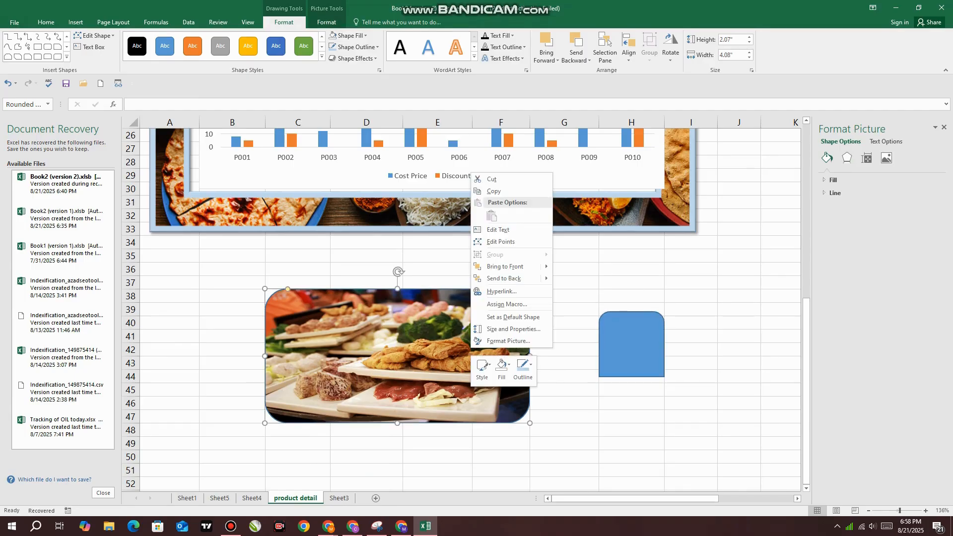
left_click(94, 36)
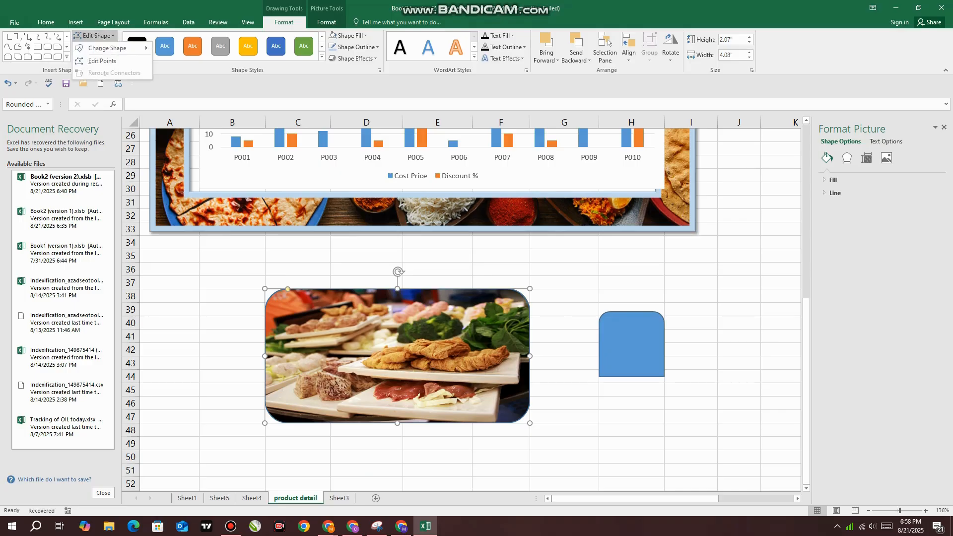
mouse_move(108, 49)
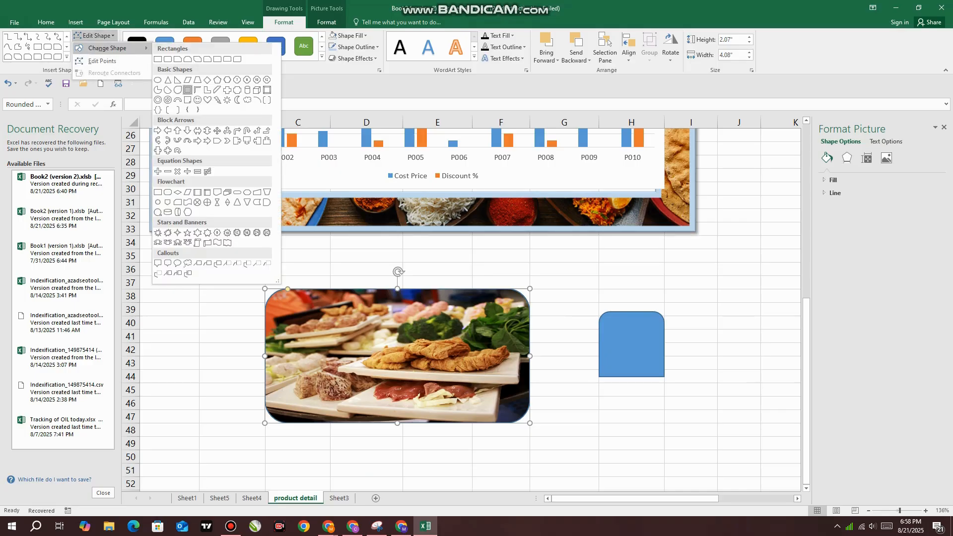
left_click(187, 90)
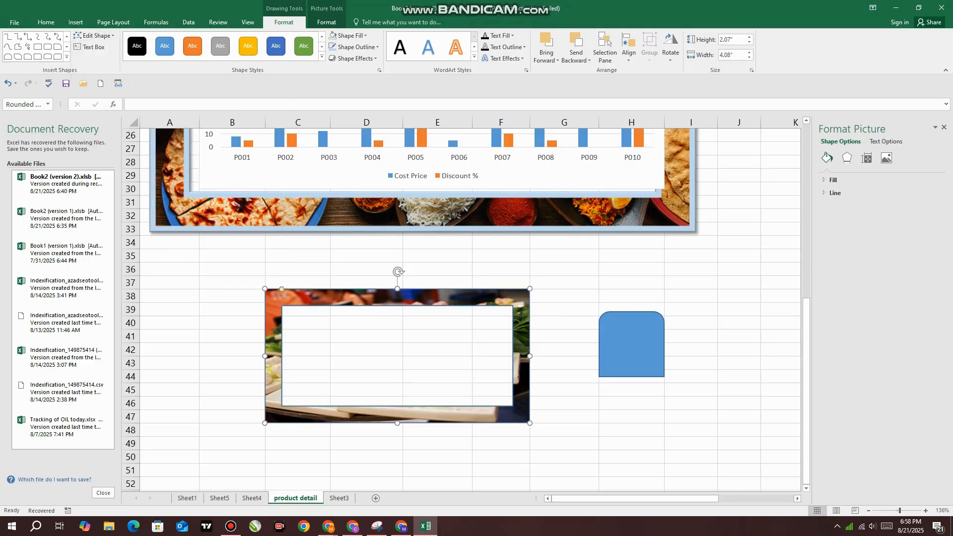
key("ctrl+z")
Edit the points of the picture-filled shape, raising its upper edge to row 35 and pulling its lower edge inward, about 4.17 by 2.69 inches overall
left_click(95, 36)
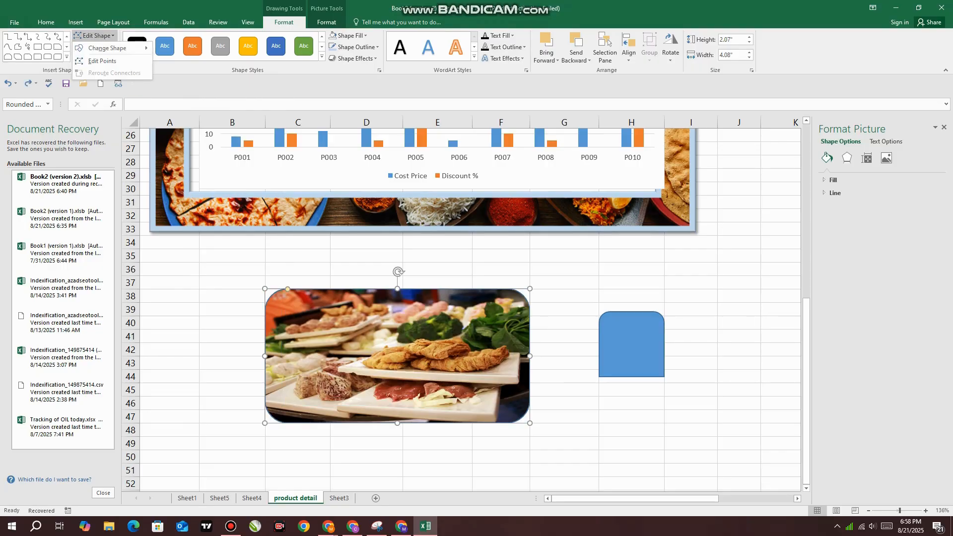
left_click(102, 61)
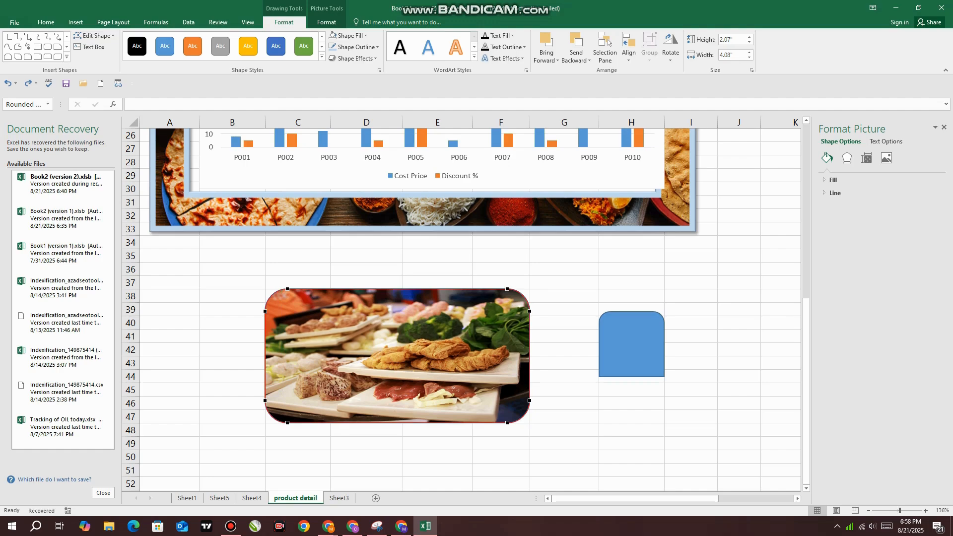
left_click_drag(288, 288, 330, 356)
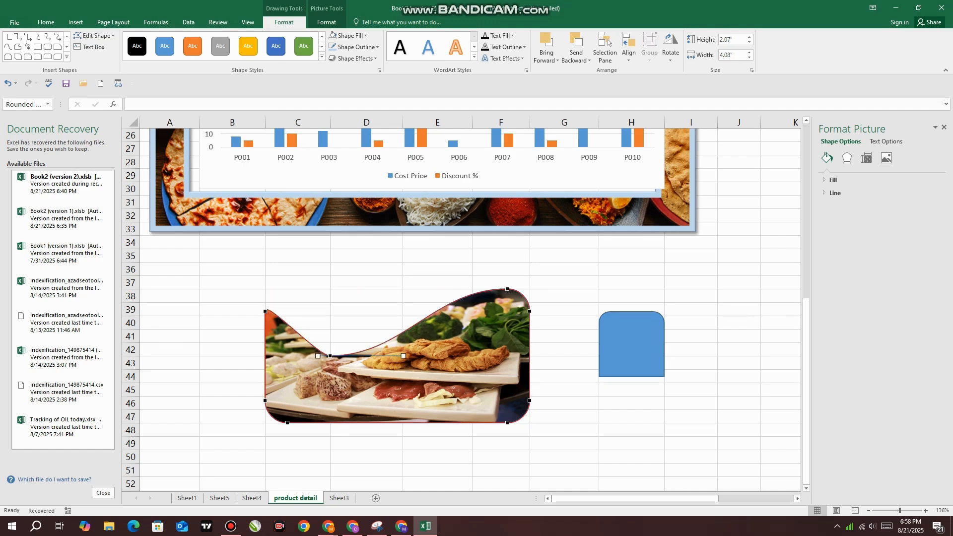
left_click_drag(508, 289, 402, 248)
left_click_drag(330, 355, 265, 288)
left_click_drag(288, 422, 403, 382)
left_click_drag(507, 423, 472, 422)
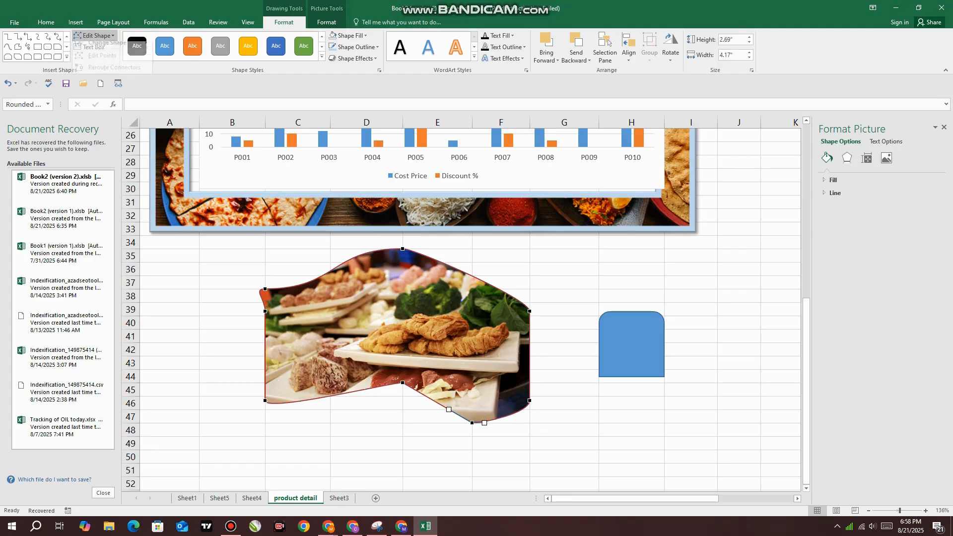
Change the picture-filled shape to the flowchart Predefined Process shape and finally to a Snip Same Side Corner Rectangle
left_click(94, 35)
mouse_move(109, 48)
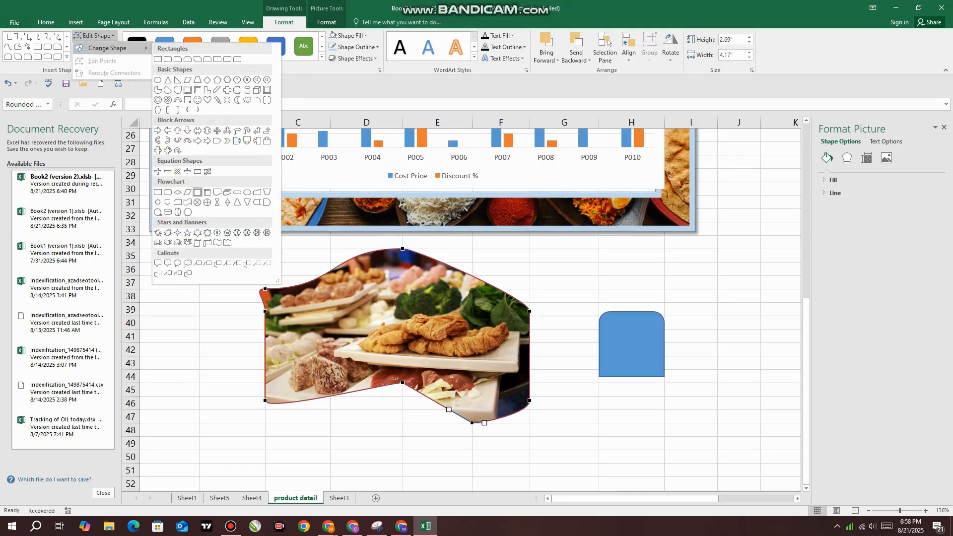
left_click(197, 192)
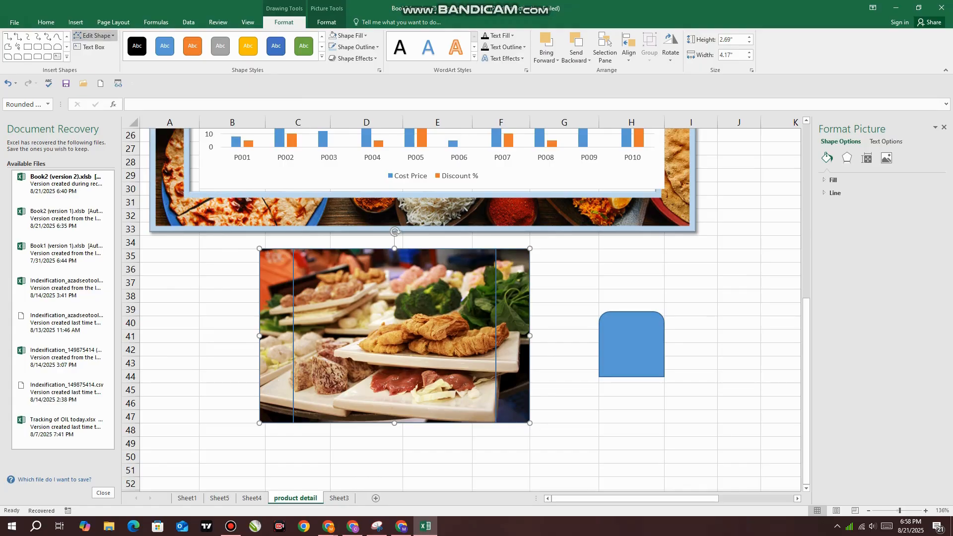
left_click(94, 35)
mouse_move(109, 47)
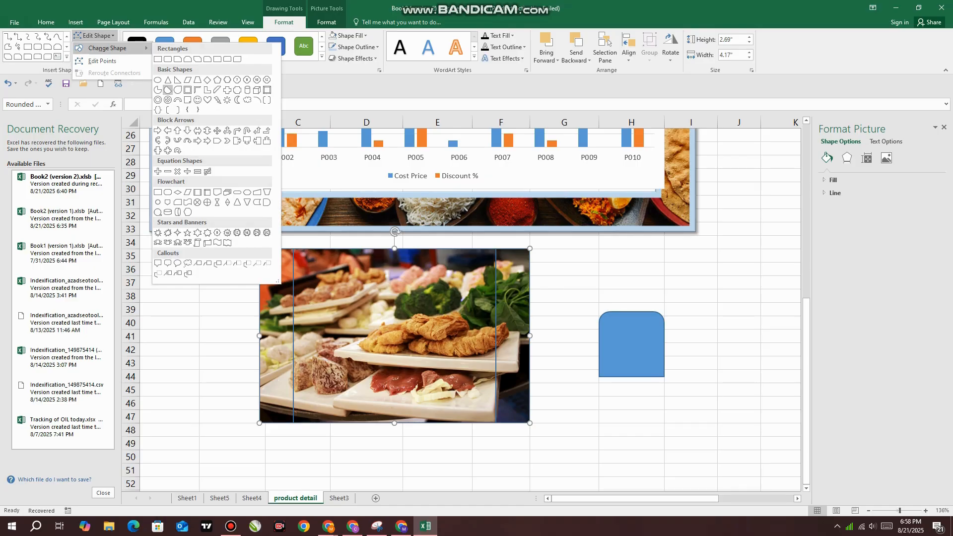
left_click(188, 59)
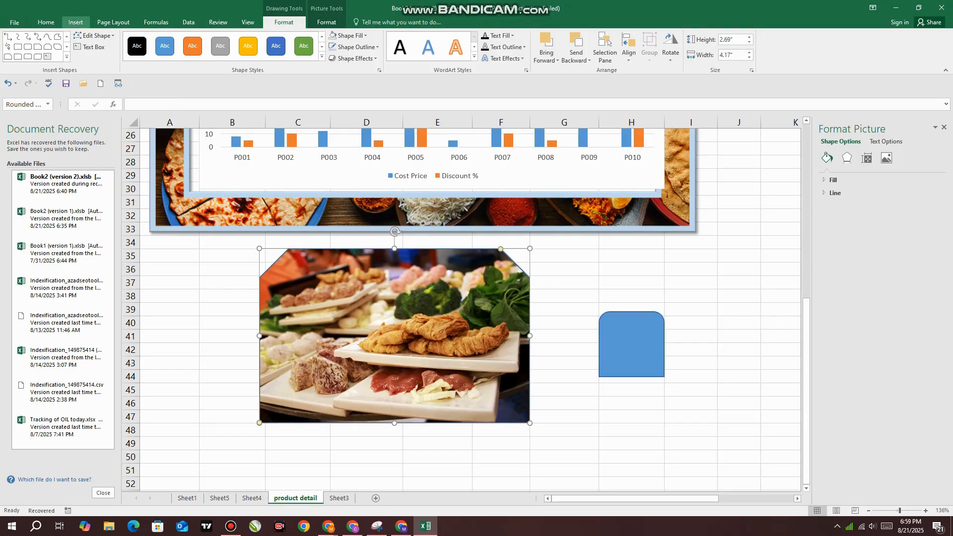
Try the third Bing image result for food as the worksheet background and delete the background again
left_click(113, 22)
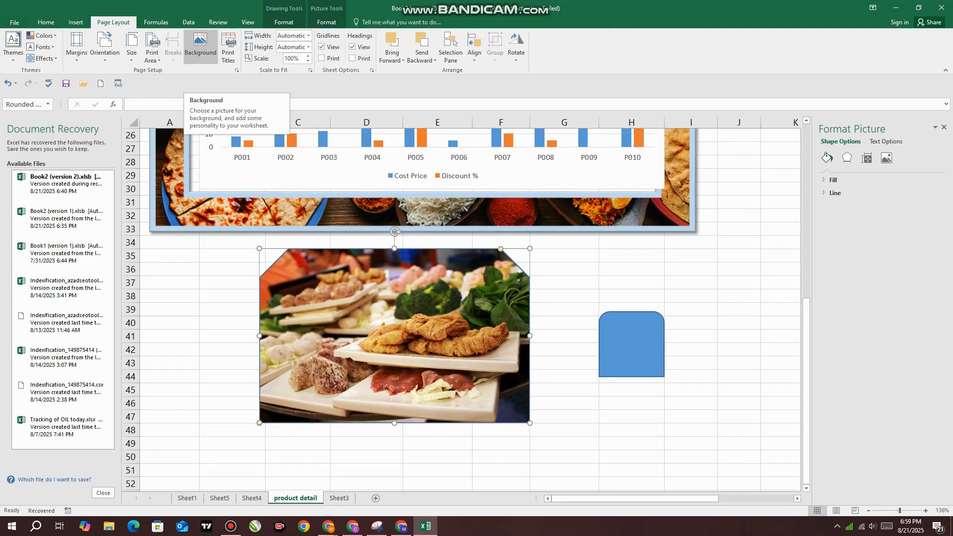
left_click(200, 47)
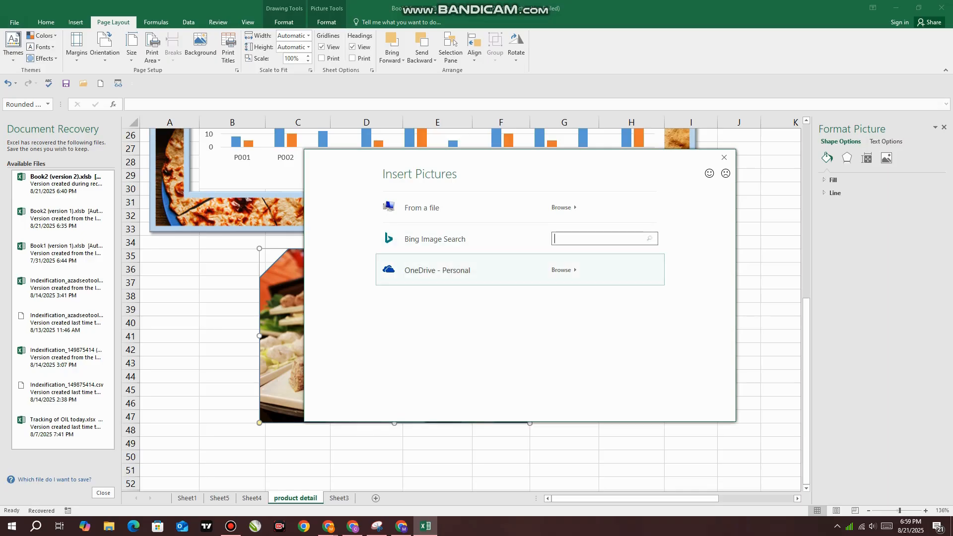
type("food")
key("Return")
left_click(576, 241)
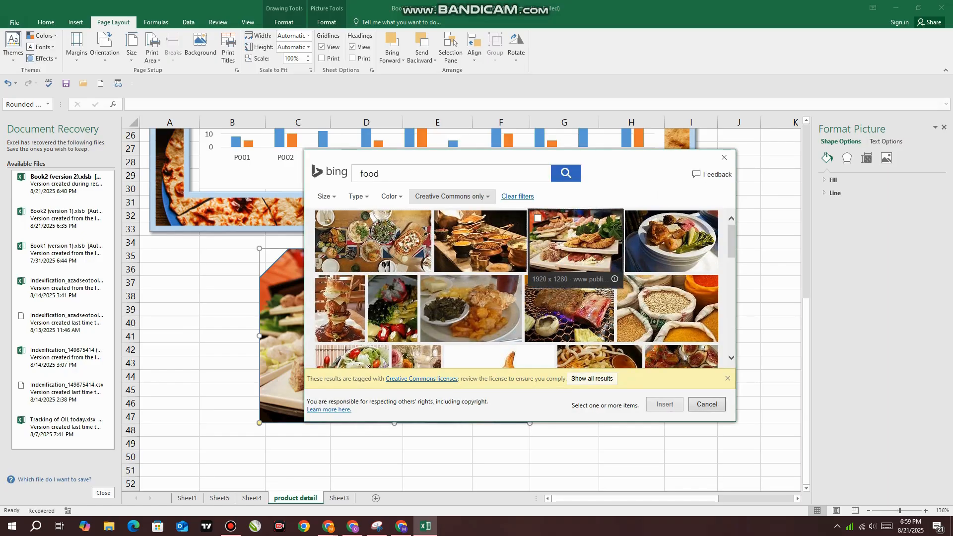
left_click(665, 404)
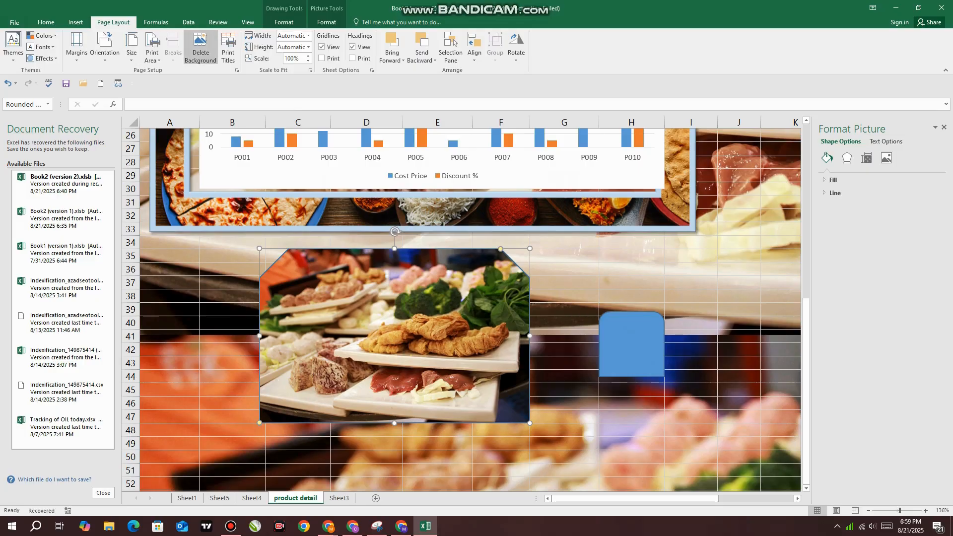
left_click(201, 47)
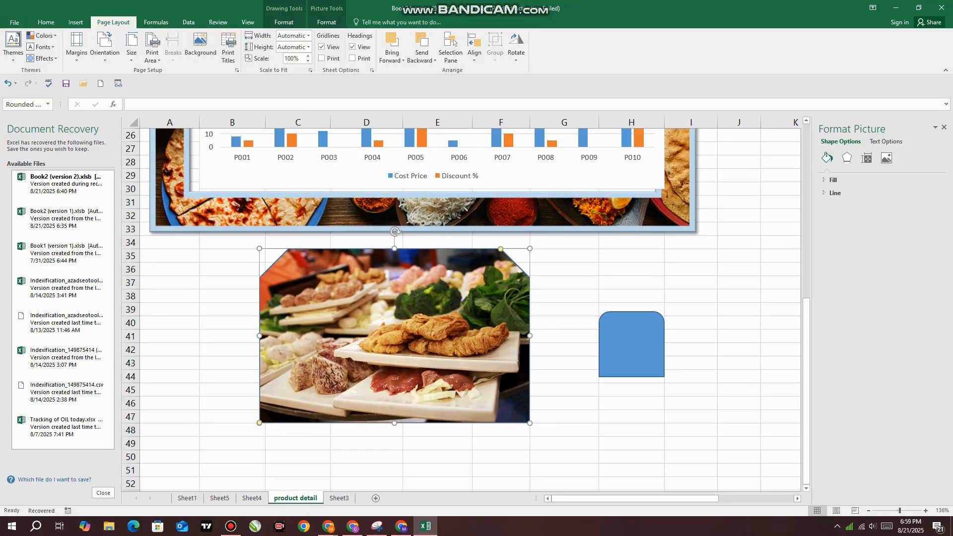
Look at the online picture sources, the shapes gallery and the SmartArt graphic types without inserting anything
left_click(75, 22)
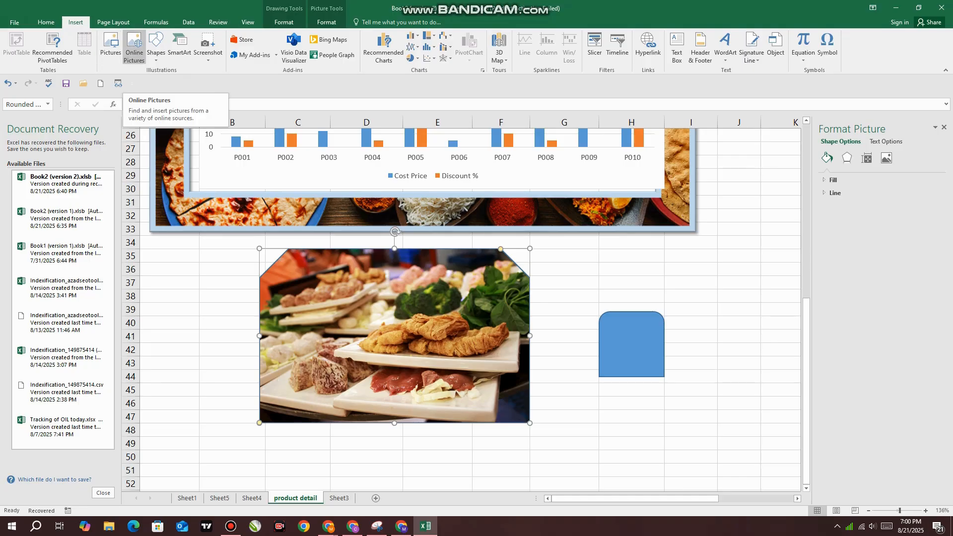
left_click(134, 47)
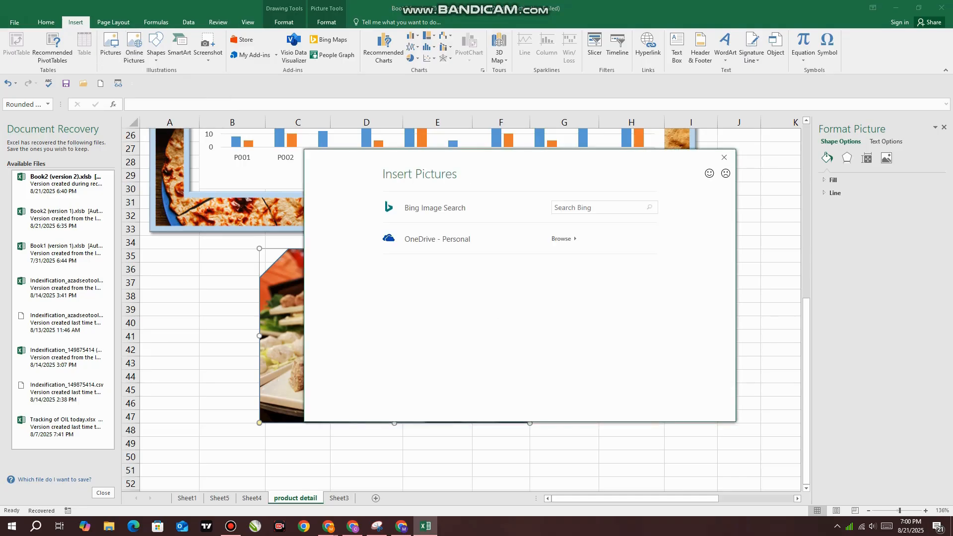
left_click(724, 157)
left_click(156, 47)
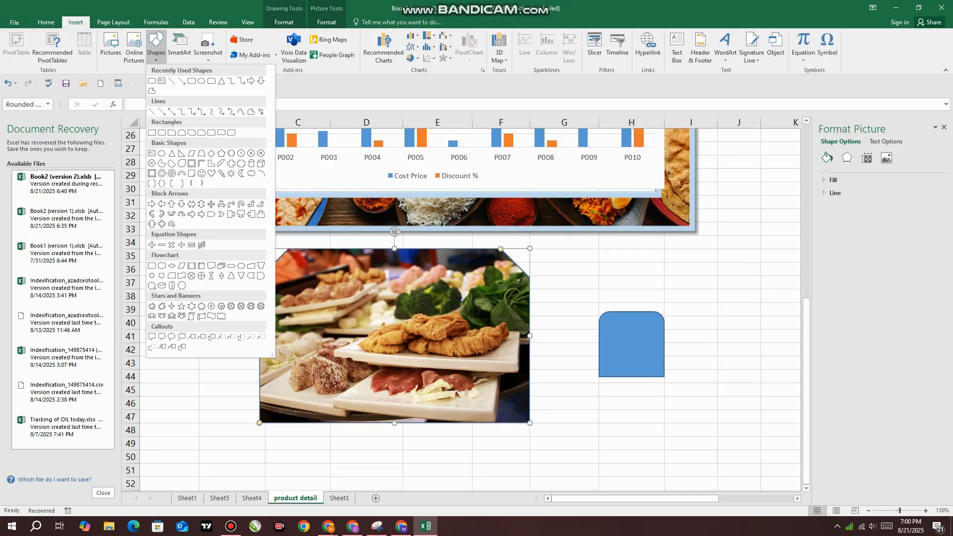
left_click(179, 48)
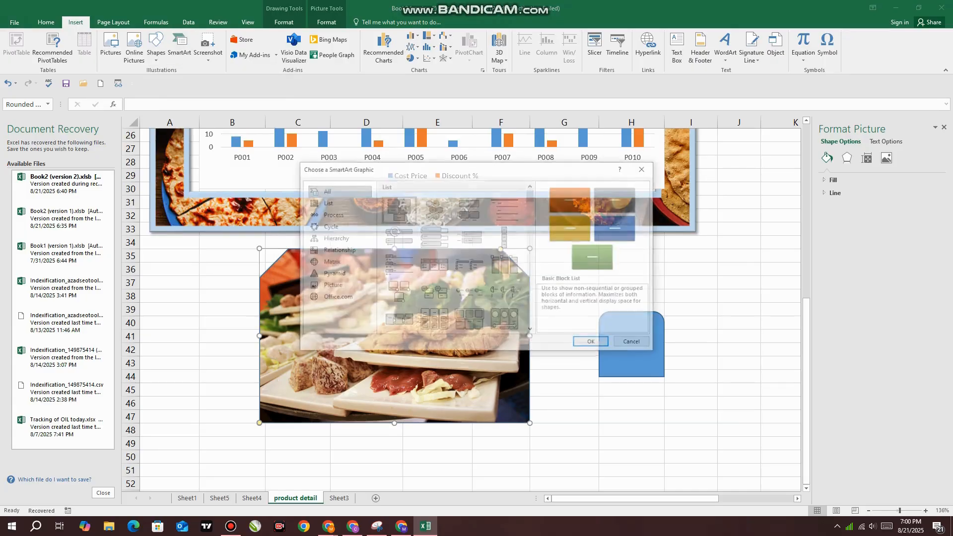
left_click_drag(540, 172, 654, 160)
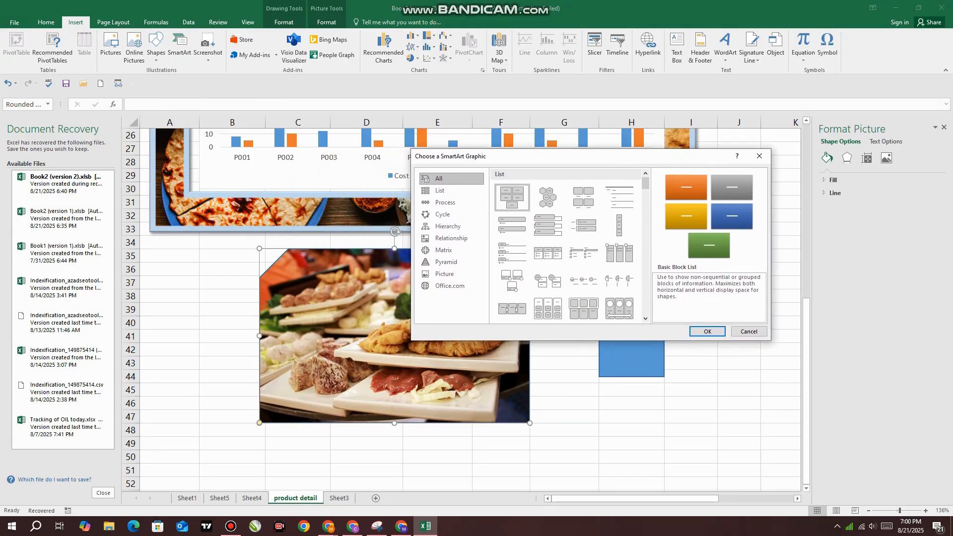
left_click(749, 332)
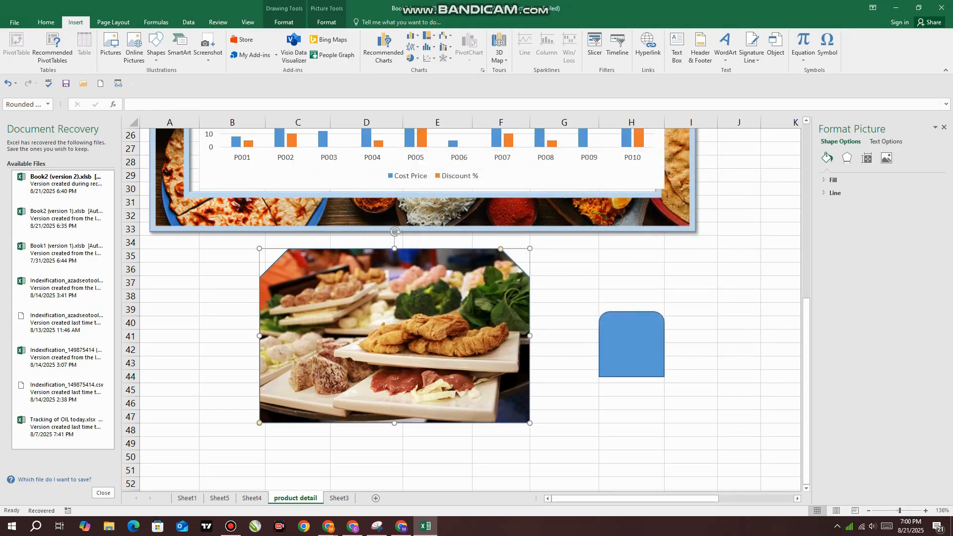
Move the picture-filled snipped rectangle over to columns A to E, directly below the framed chart
left_click(284, 22)
left_click_drag(368, 323, 260, 308)
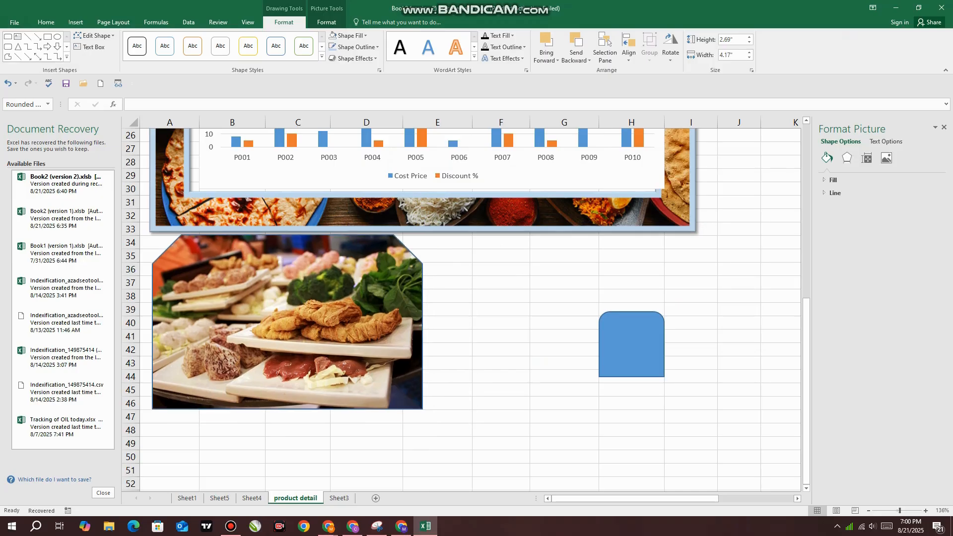
left_click(75, 22)
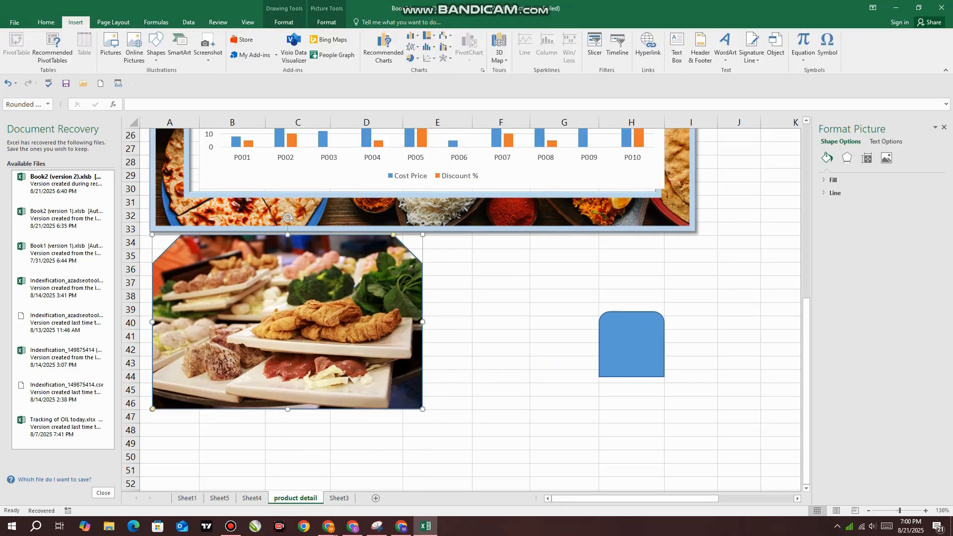
Insert a SmartArt graphic on the sheet using the first Process layout, with three text boxes linked by arrows
left_click(501, 296)
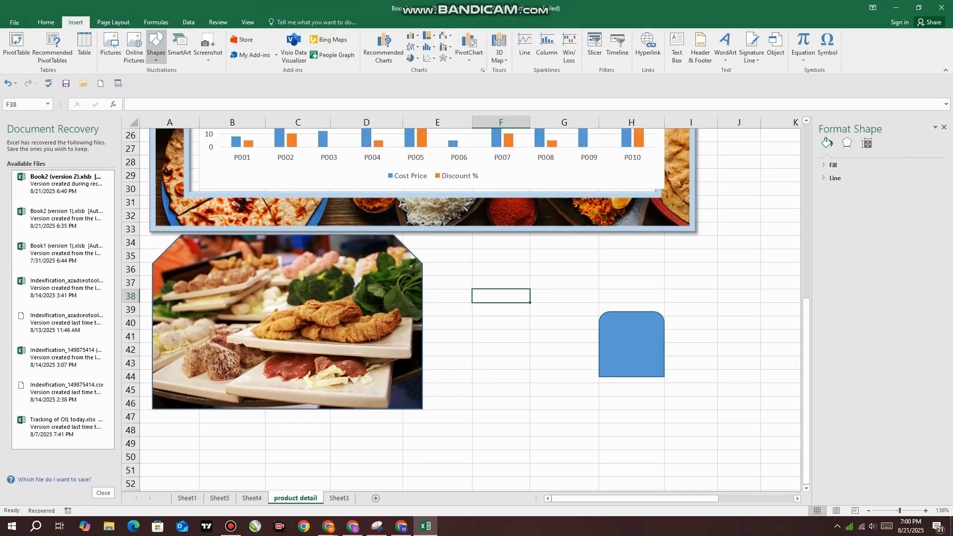
left_click(179, 47)
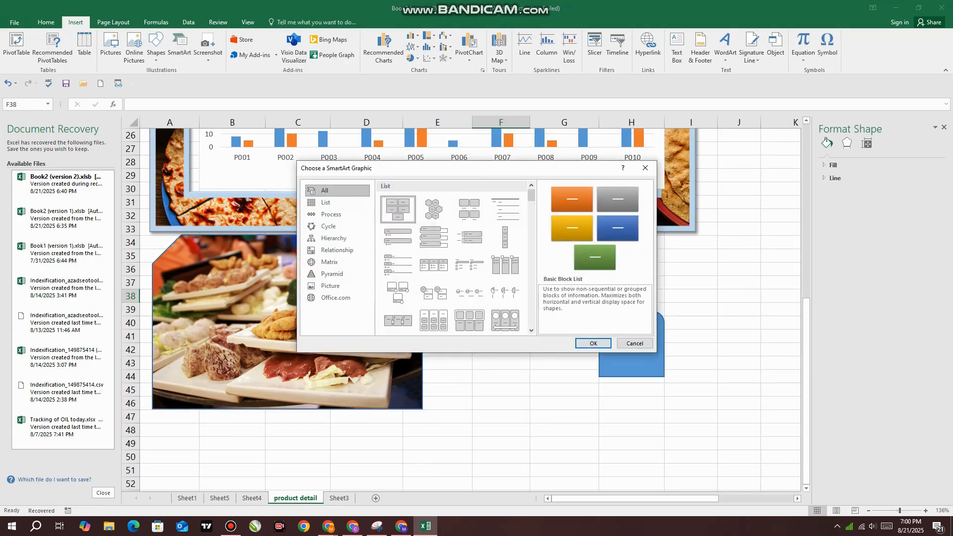
left_click(325, 203)
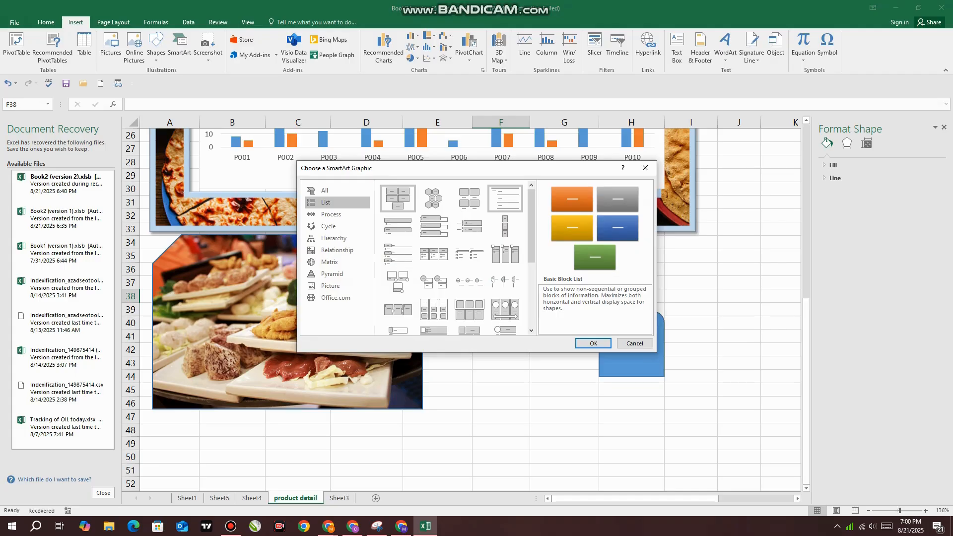
left_click(331, 215)
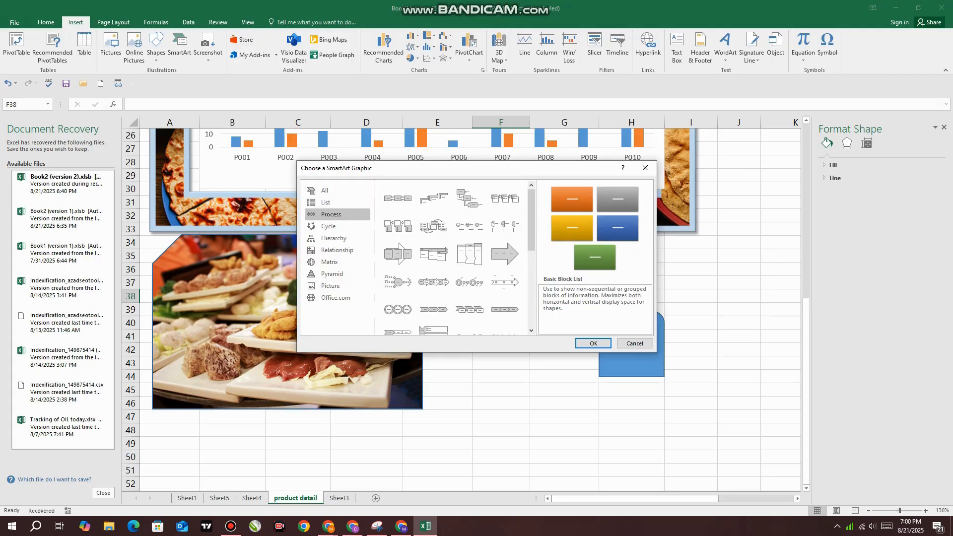
left_click(398, 199)
left_click(593, 343)
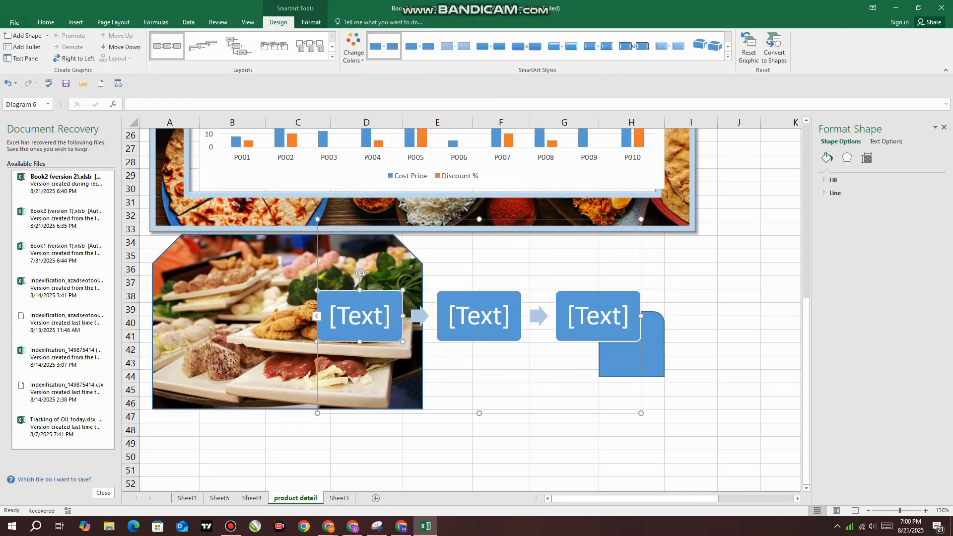
type("IN")
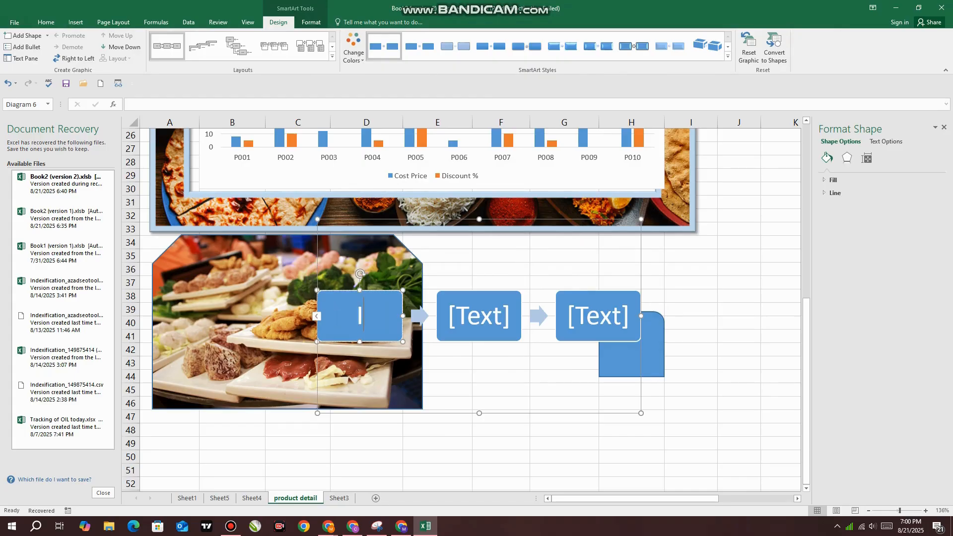
key("BackSpace")
key("BackSpace")
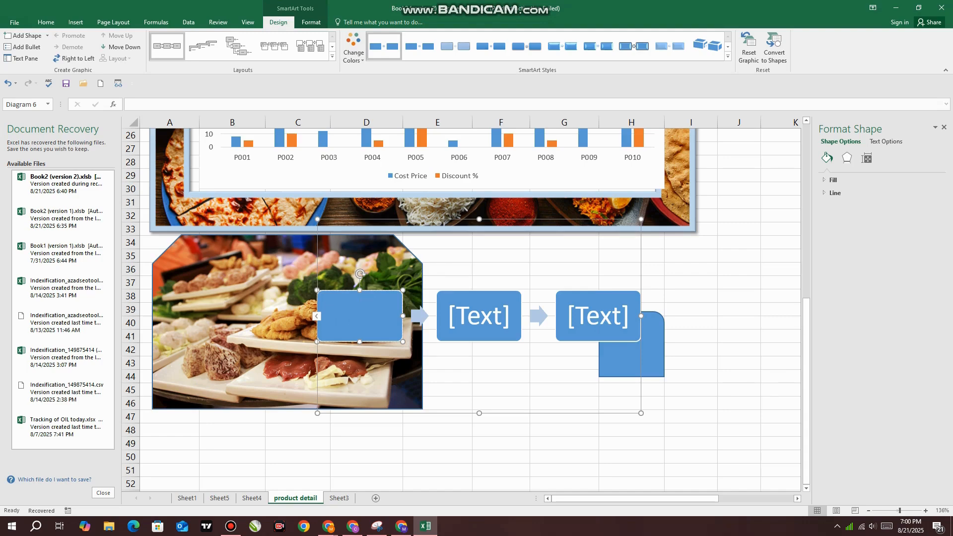
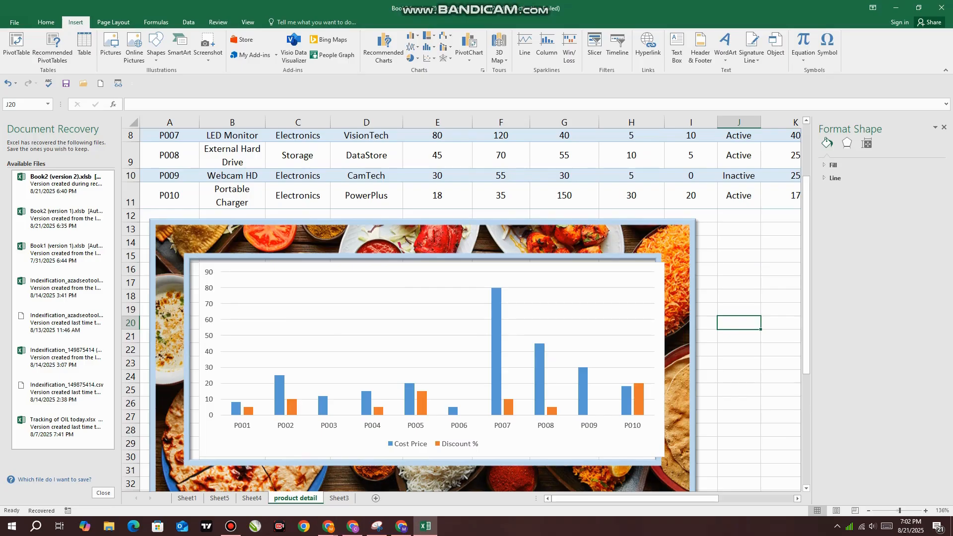
Insert a line sparkline in cell N2 of the product sheet using the data range E2:I2
scroll(461, 310, "up", 2)
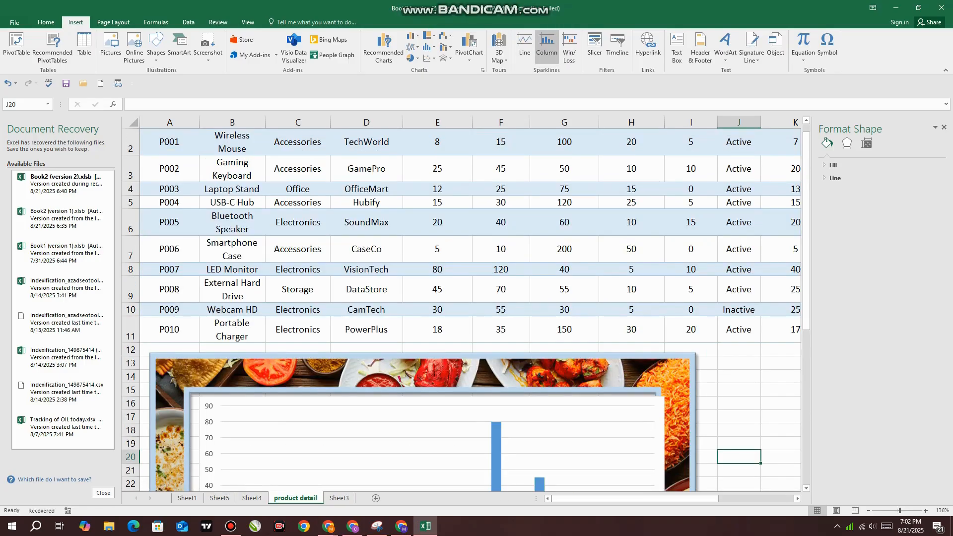
left_click_drag(566, 498, 640, 498)
left_click(758, 169)
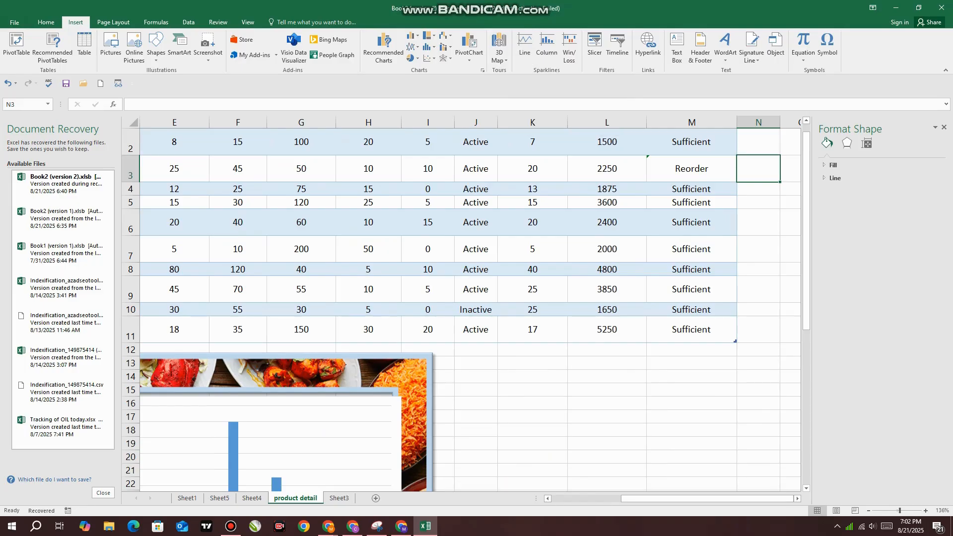
scroll(469, 307, "up", 1)
left_click(759, 169)
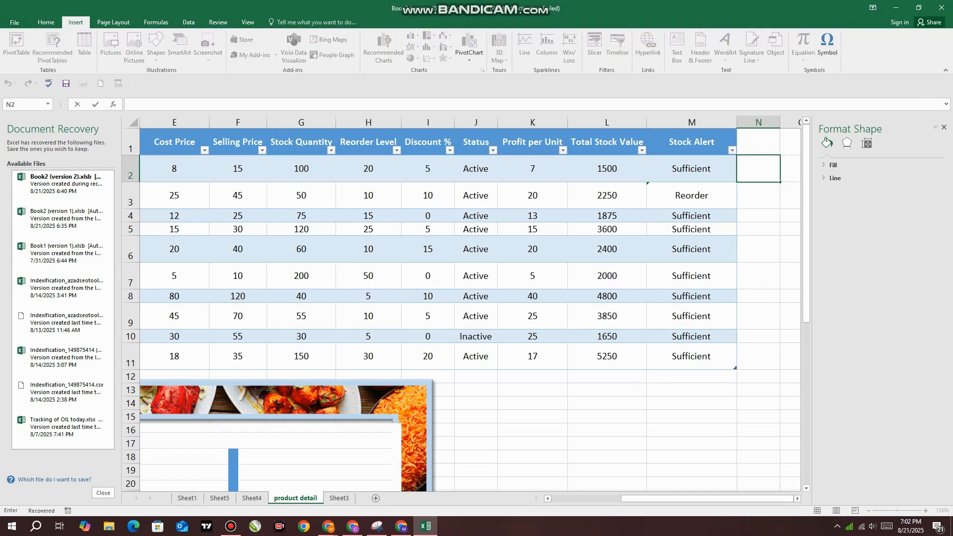
left_click(758, 249)
left_click(758, 169)
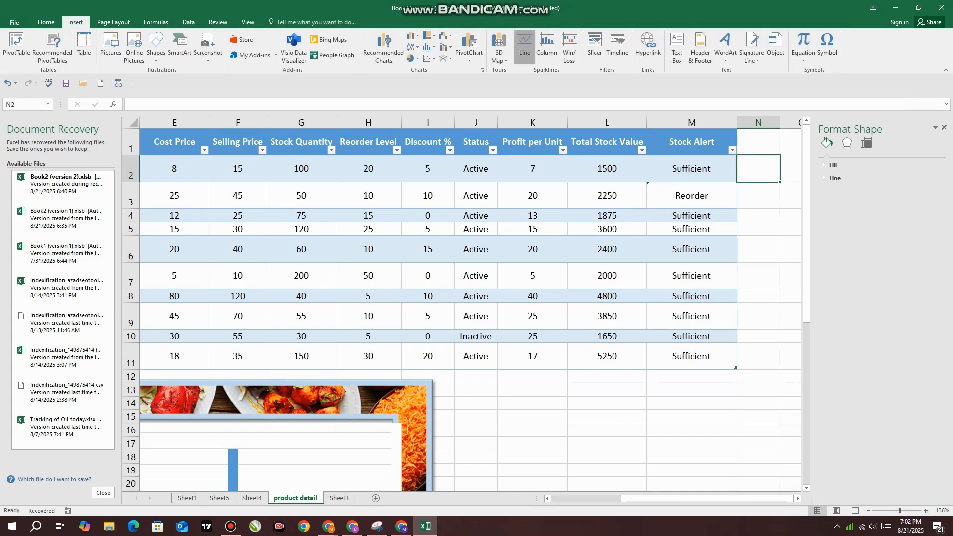
left_click(525, 47)
left_click_drag(618, 237, 651, 257)
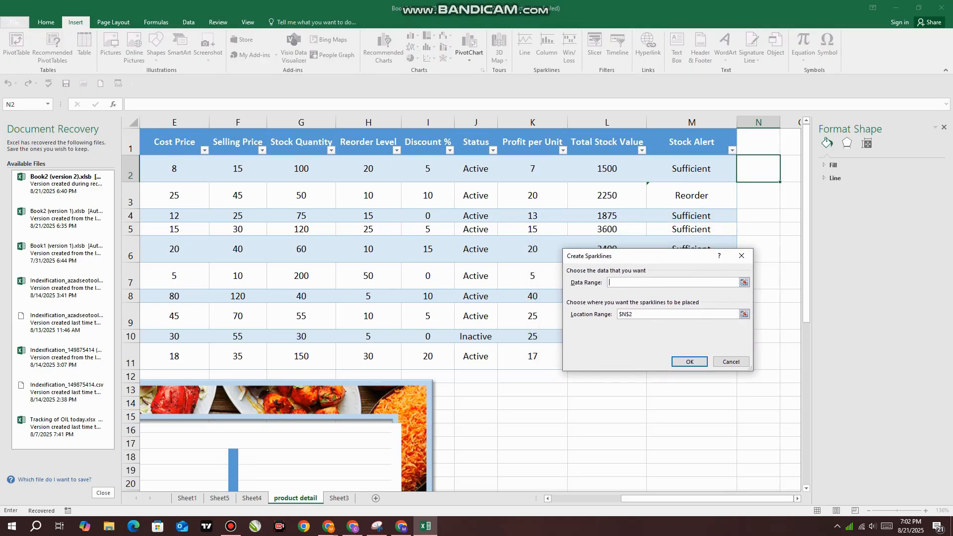
left_click_drag(168, 199, 437, 171)
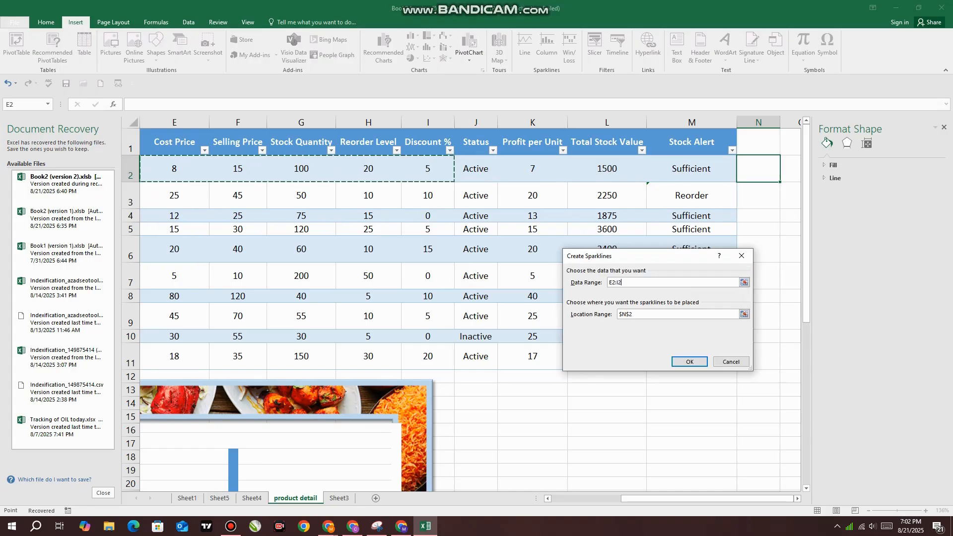
left_click(690, 361)
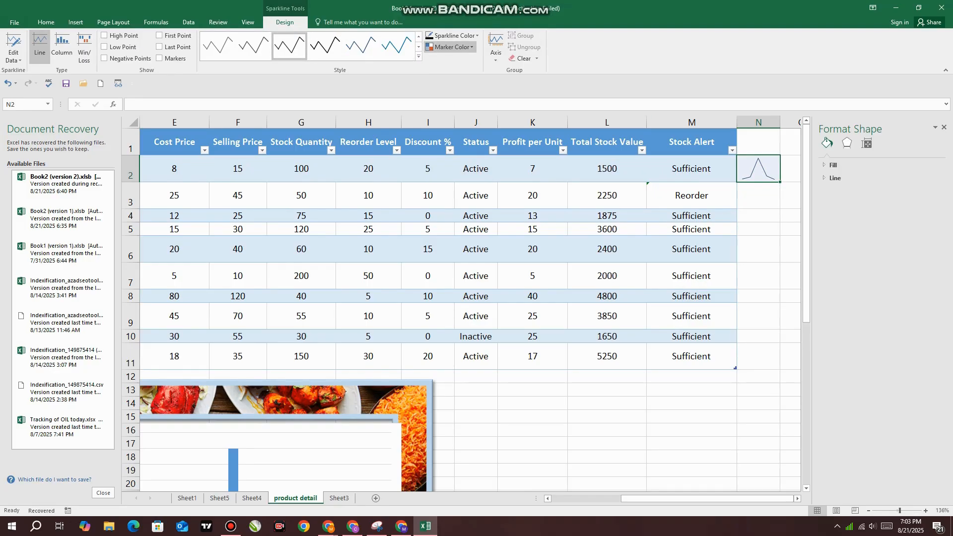
Color the line sparkline's points in N2: blue for the markers, dark green for the high point, red for the low point
left_click(452, 47)
mouse_move(451, 71)
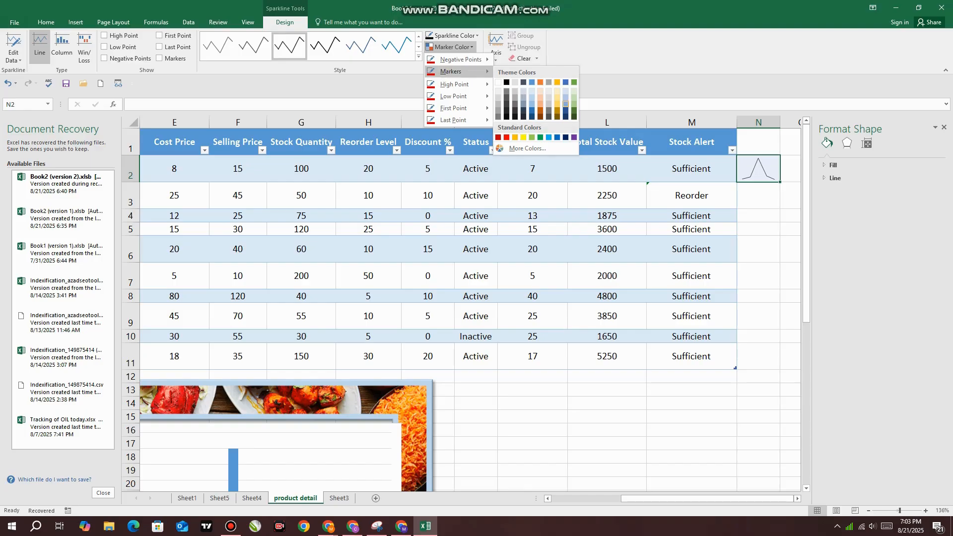
left_click(565, 105)
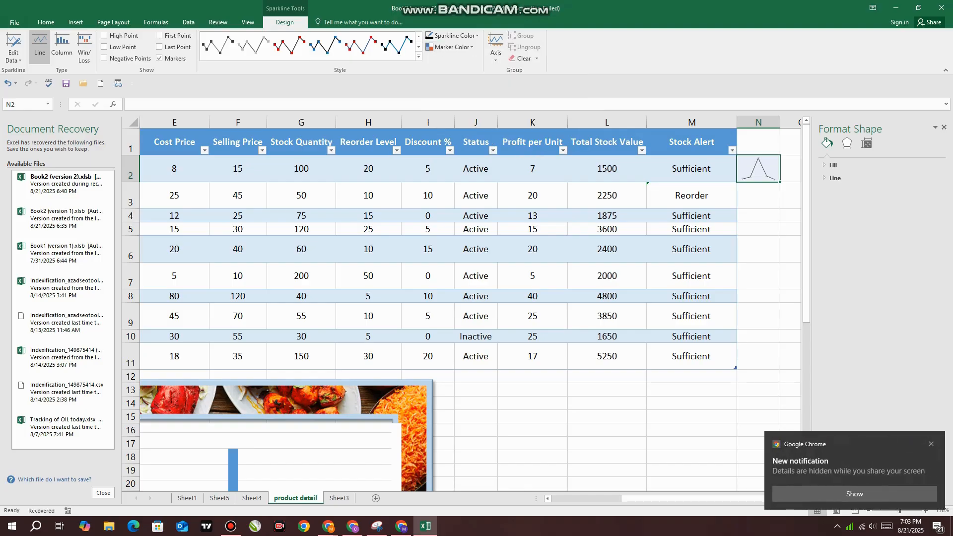
left_click(451, 46)
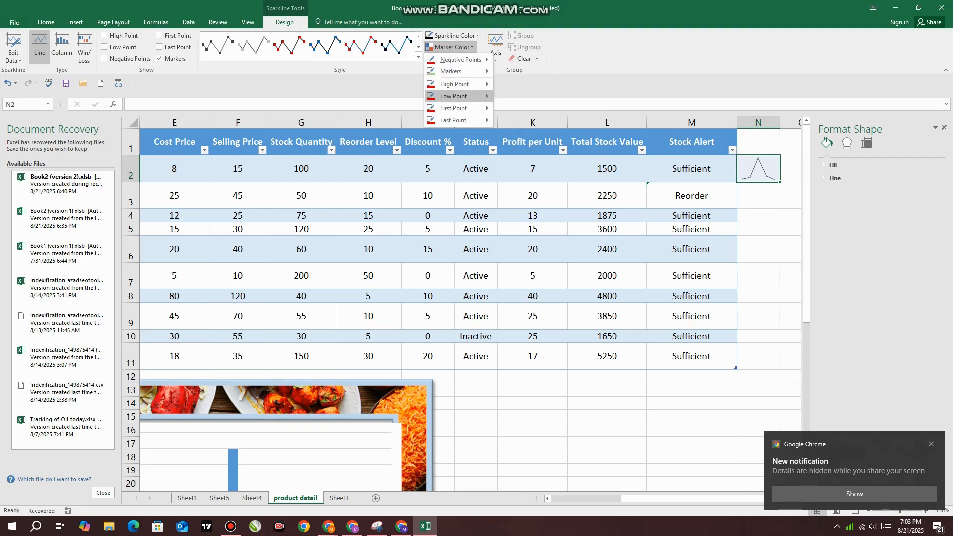
mouse_move(462, 84)
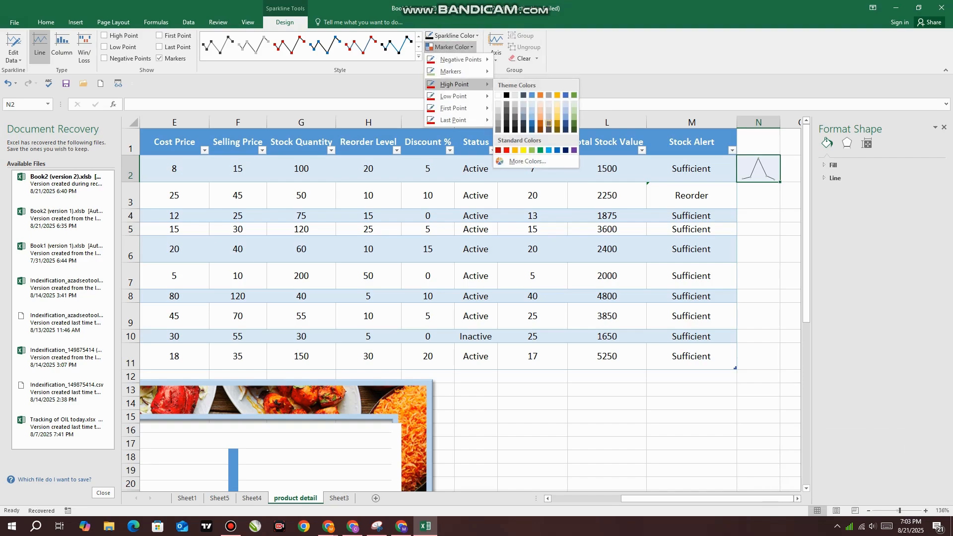
left_click(574, 123)
left_click(450, 46)
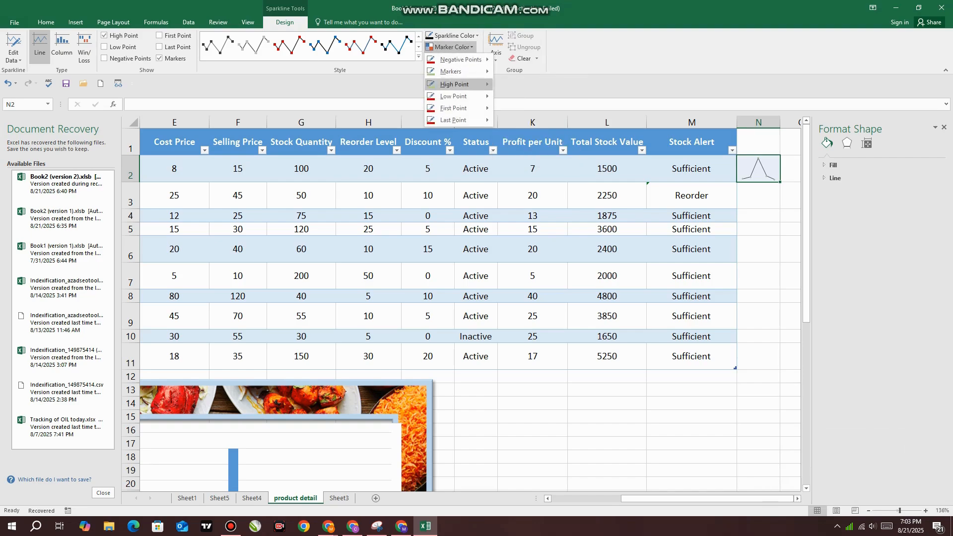
mouse_move(453, 96)
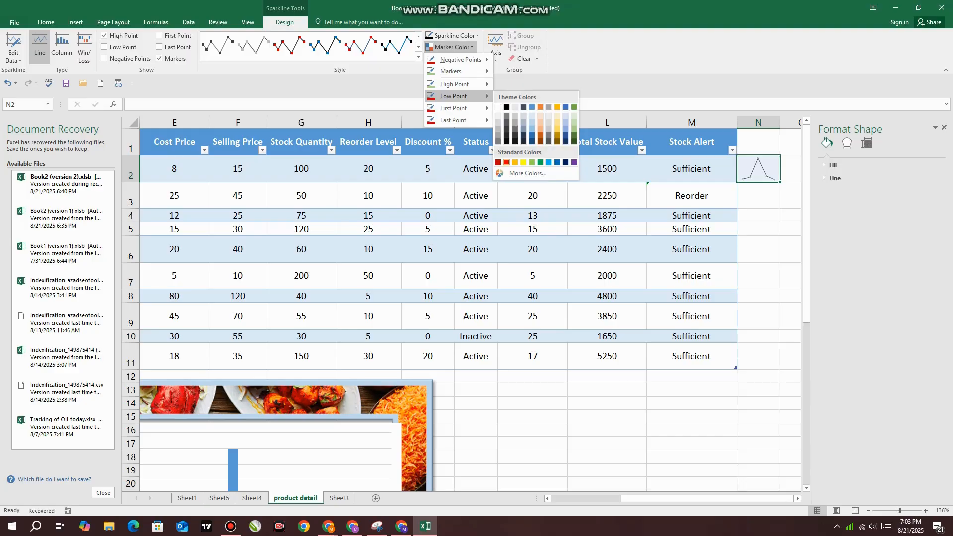
left_click(506, 162)
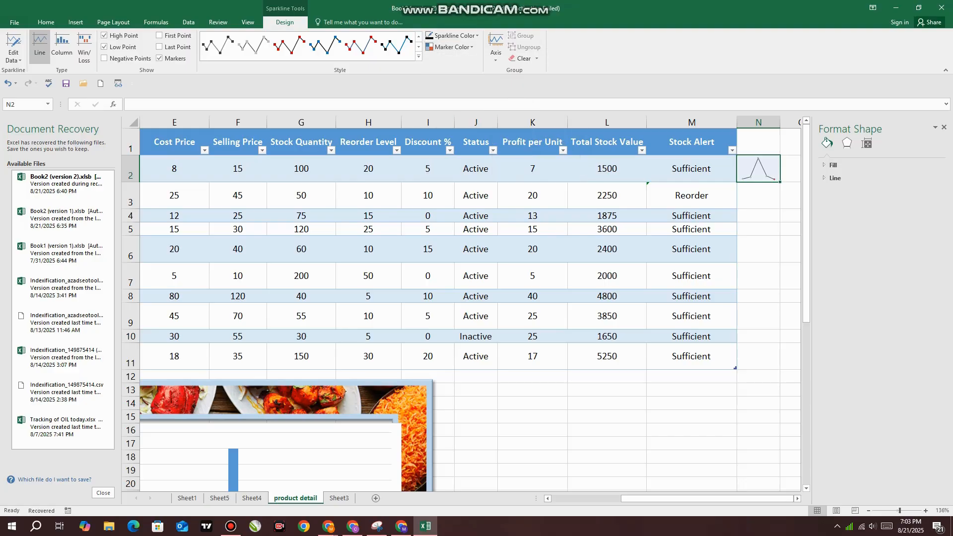
Clear the line sparkline from N2 and insert a column sparkline there using the data range E3:I3
left_click(521, 59)
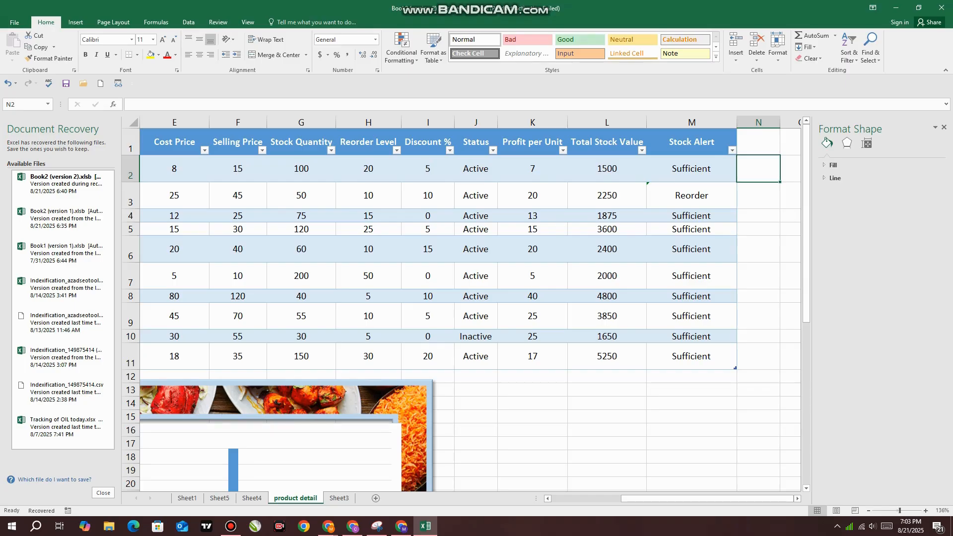
left_click(75, 21)
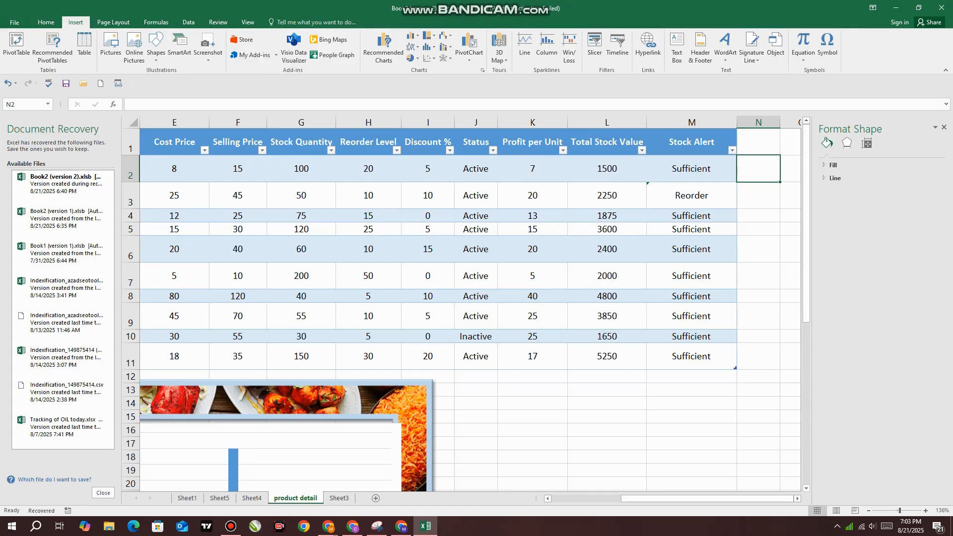
left_click(547, 48)
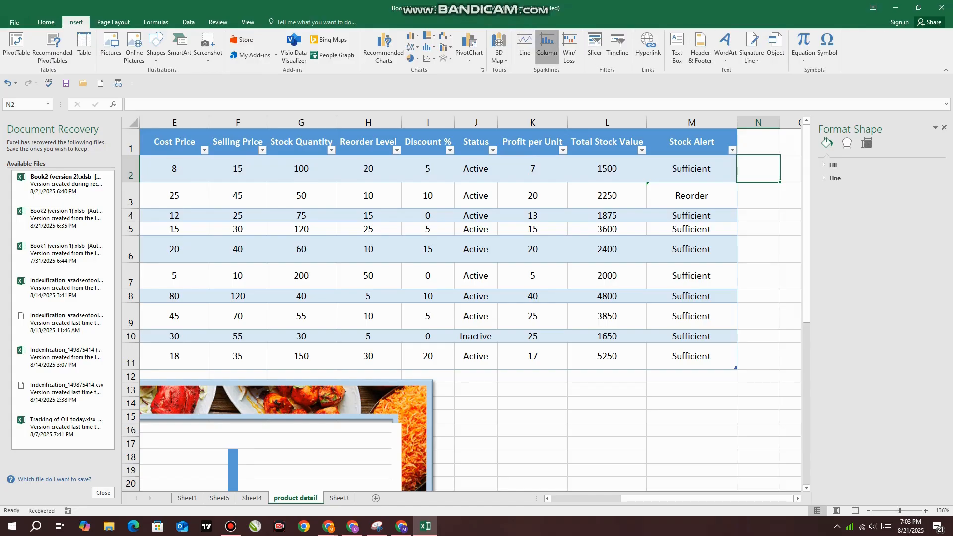
left_click_drag(168, 196, 452, 205)
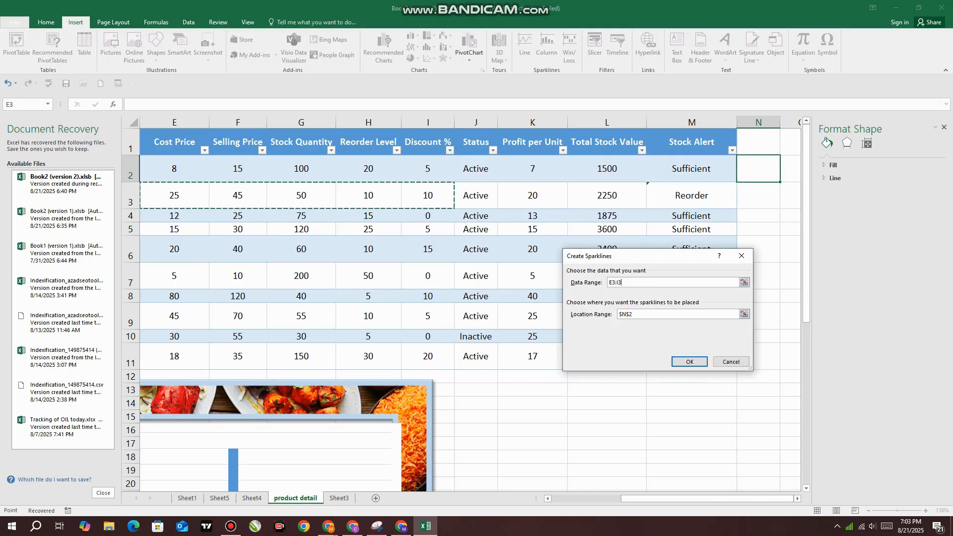
left_click(687, 361)
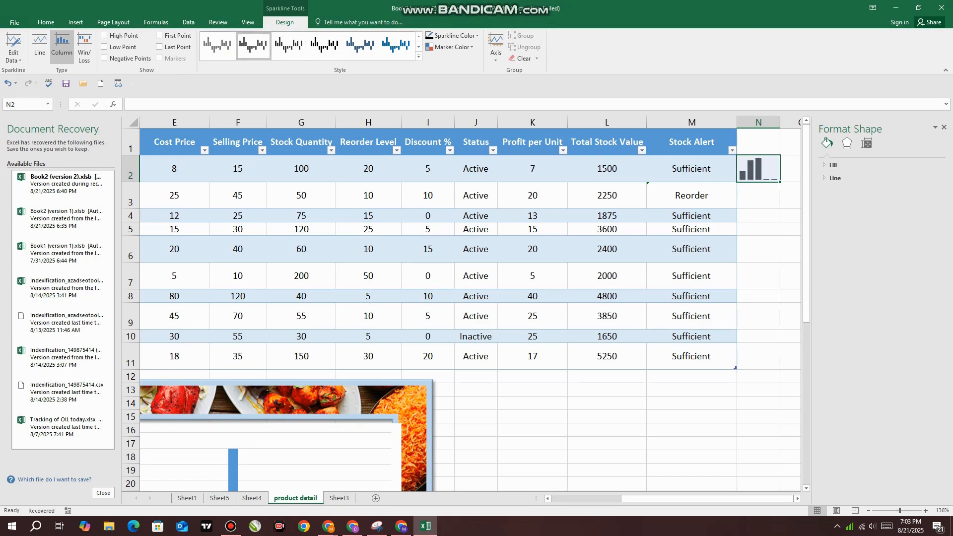
Replace the column sparkline in N2 with a Win/Loss sparkline using the data range F2:I2
left_click(76, 22)
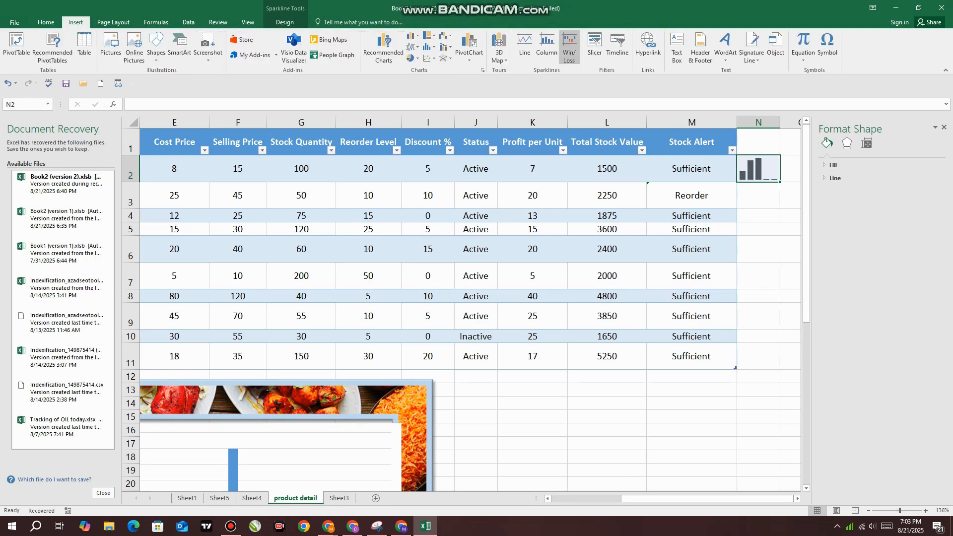
left_click(569, 47)
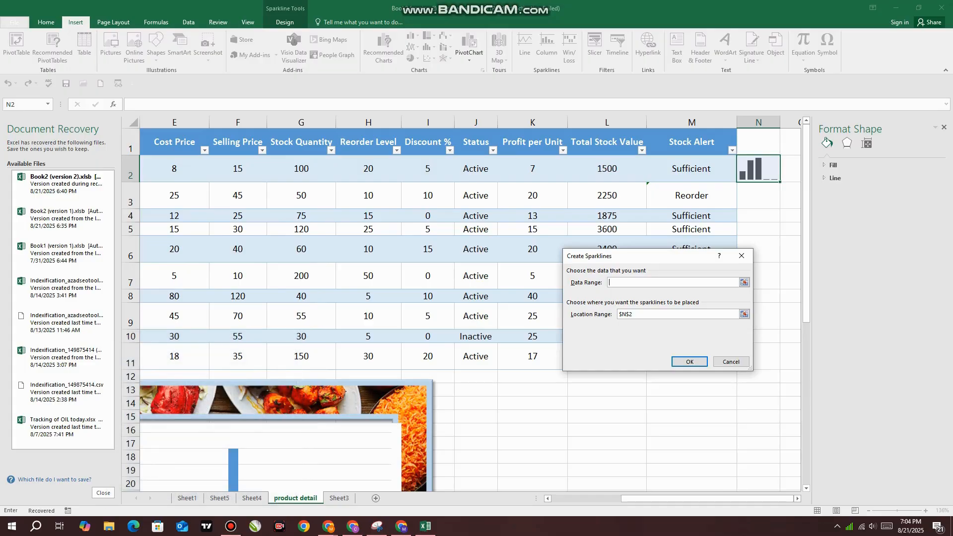
left_click_drag(218, 169, 440, 178)
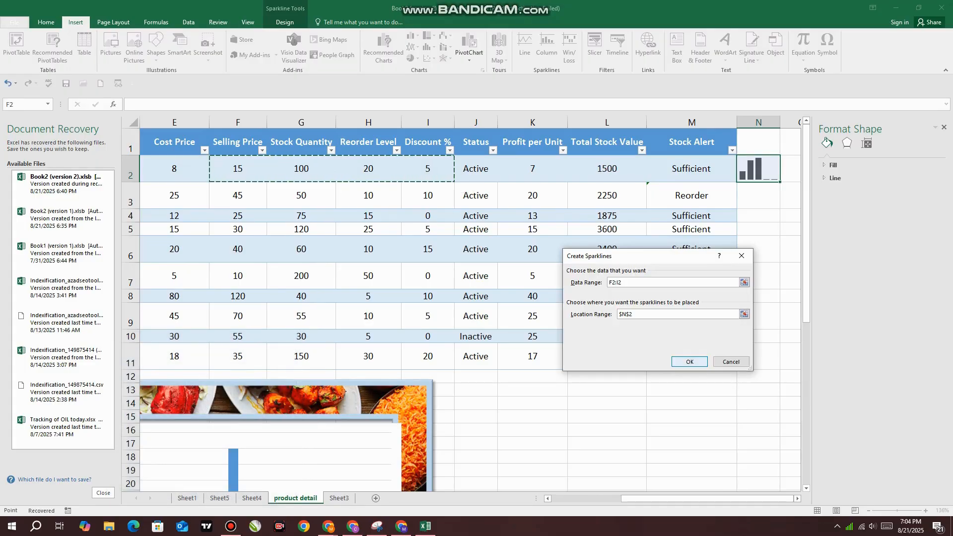
left_click(689, 361)
Color the Win/Loss sparkline's points in N2: dark green for the high point, red for the low point, black for the first point
left_click(452, 47)
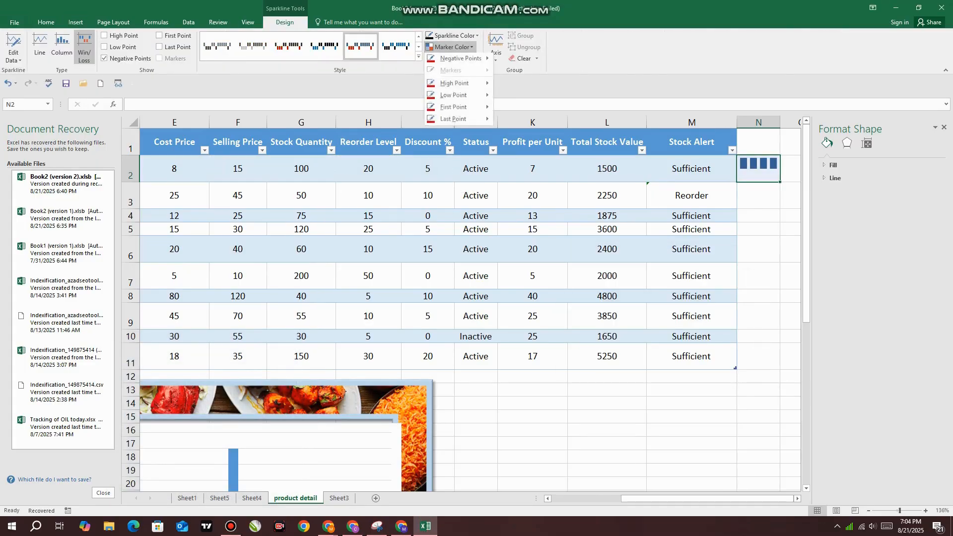
mouse_move(459, 85)
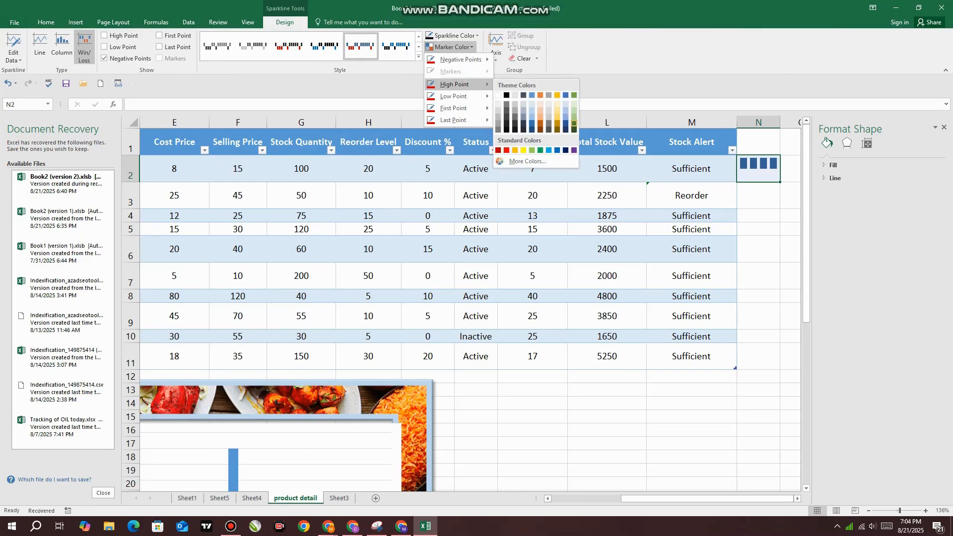
left_click(574, 123)
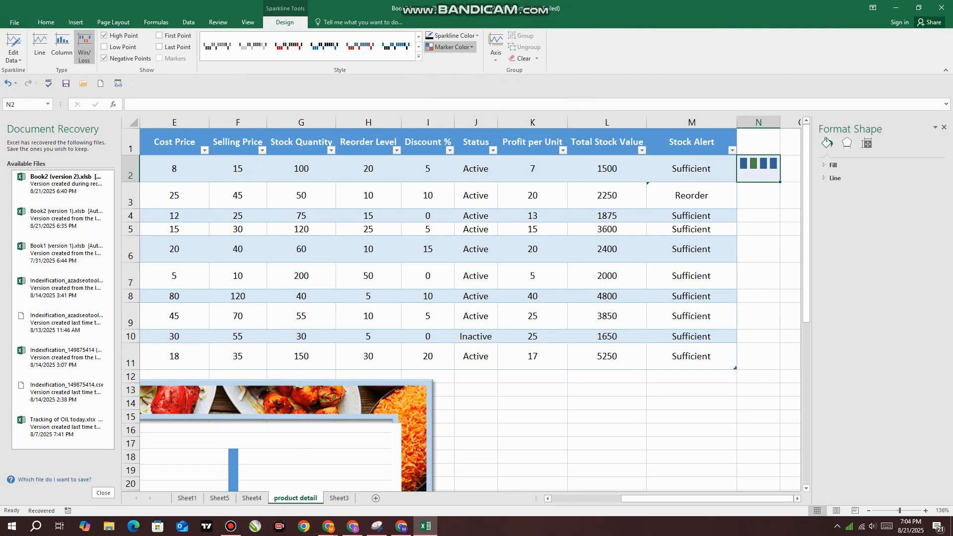
left_click(451, 47)
mouse_move(453, 96)
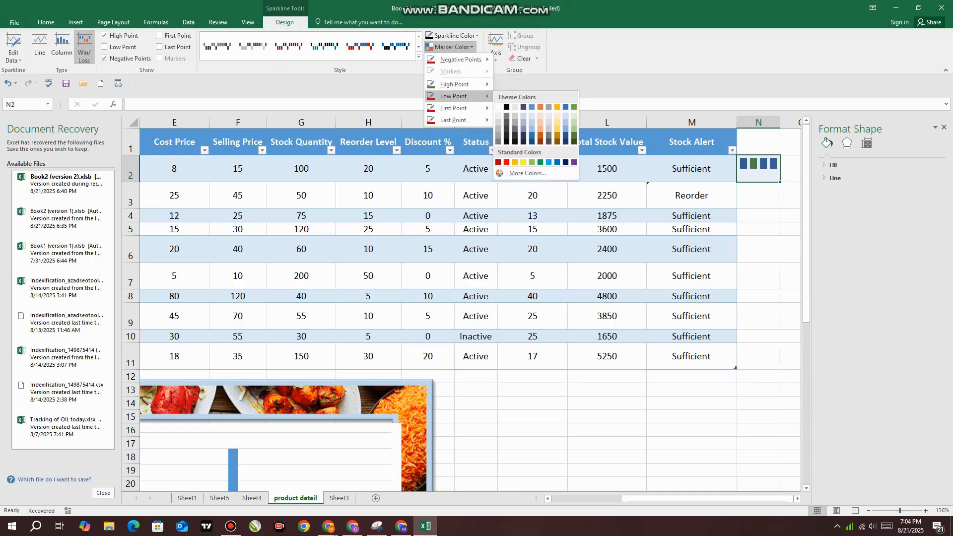
left_click(506, 162)
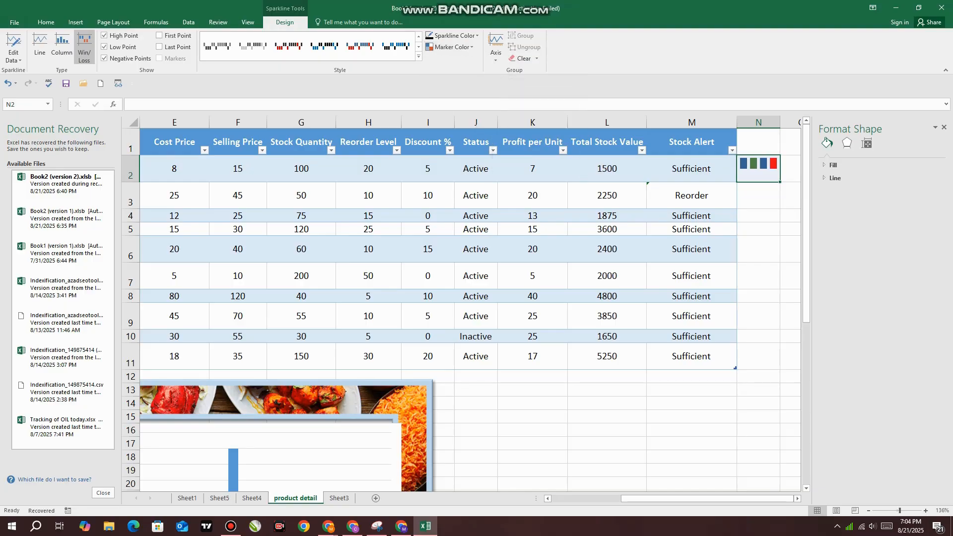
left_click(452, 46)
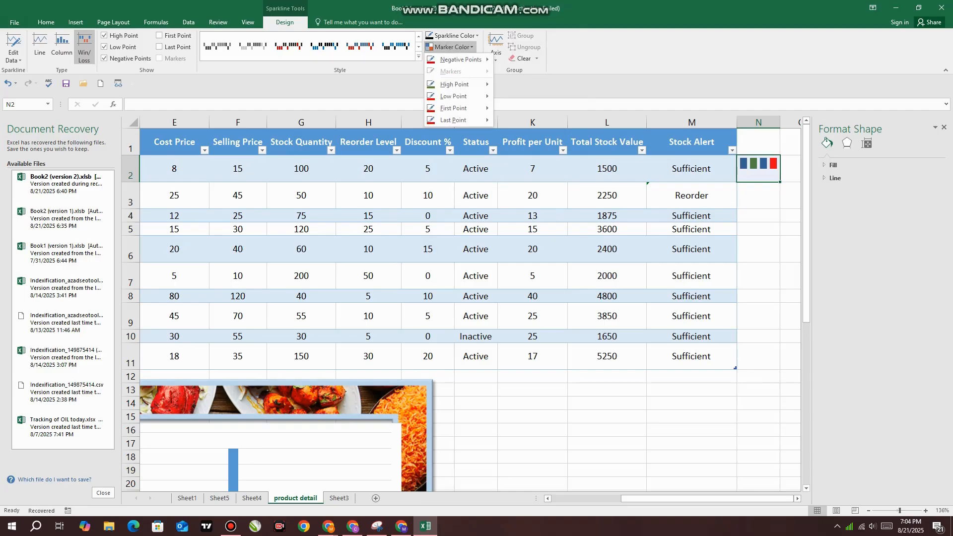
mouse_move(454, 84)
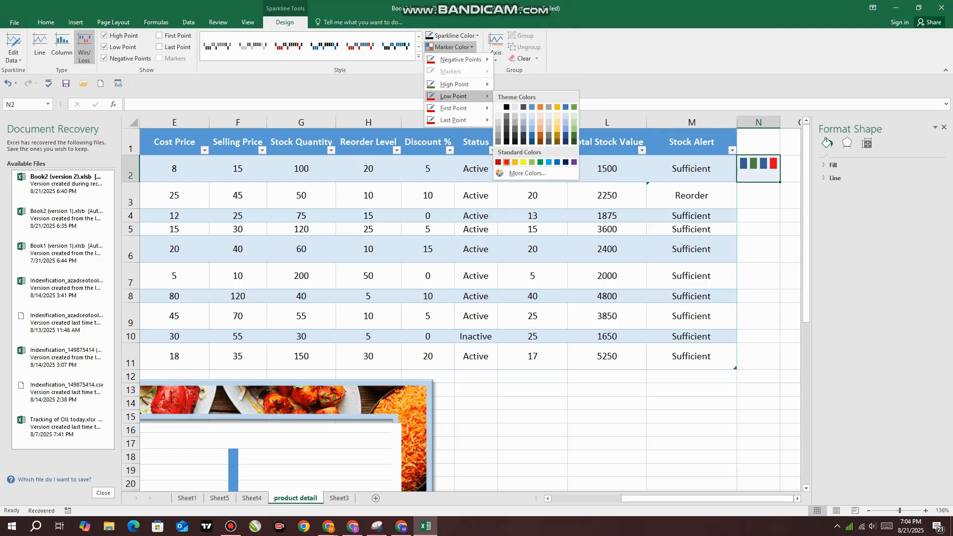
mouse_move(454, 108)
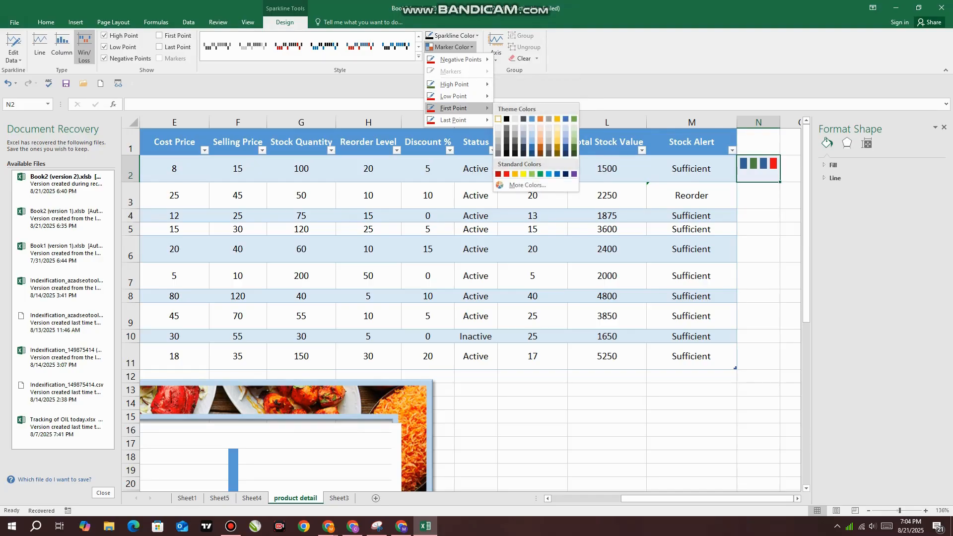
left_click(506, 119)
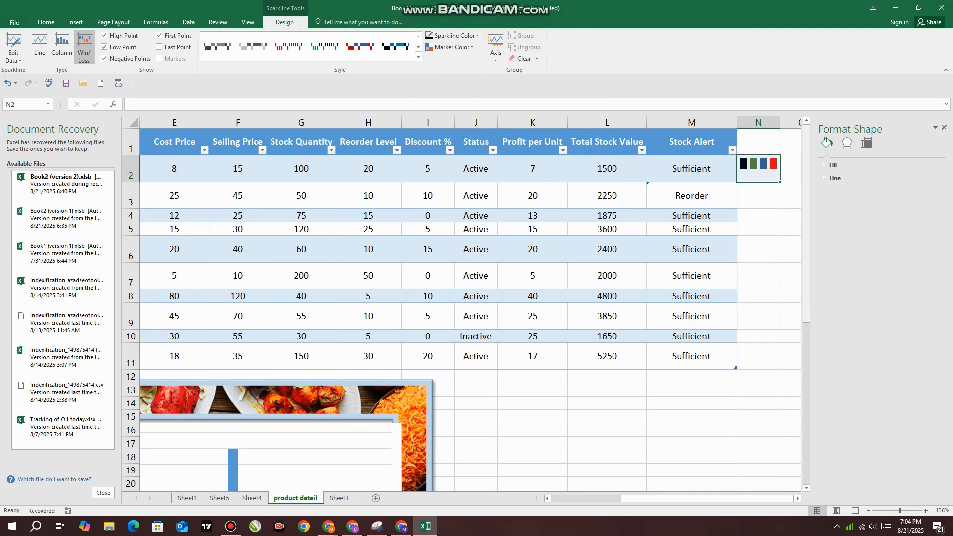
scroll(462, 303, "up", 6)
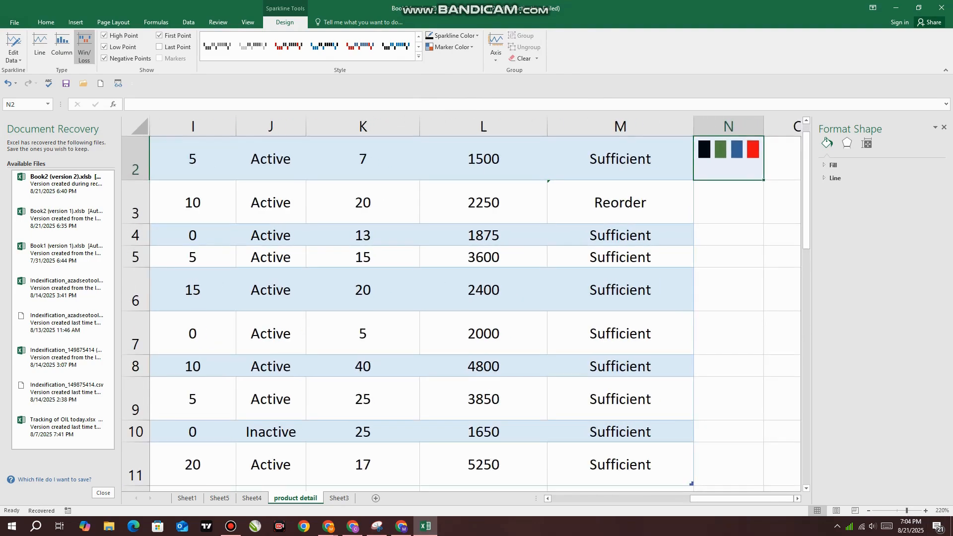
scroll(462, 303, "up", 1)
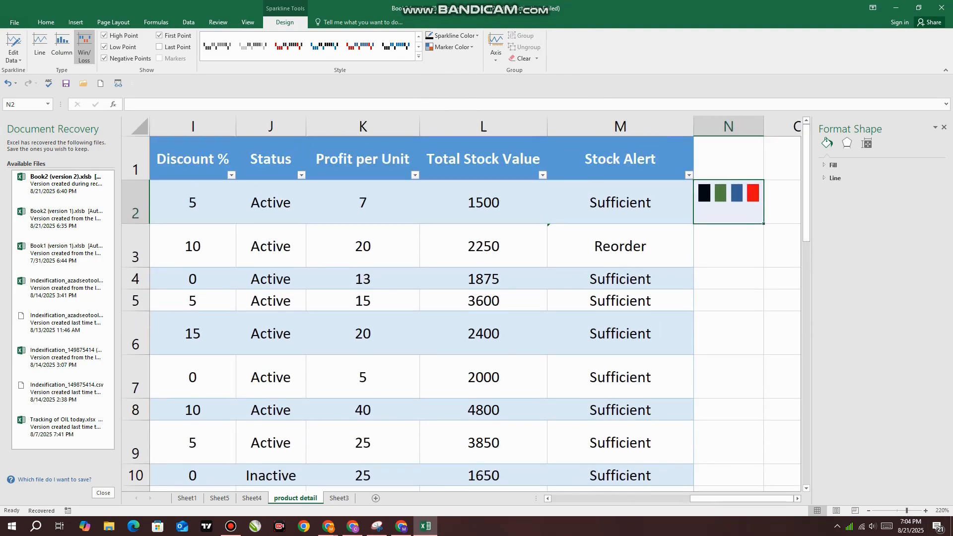
left_click(75, 22)
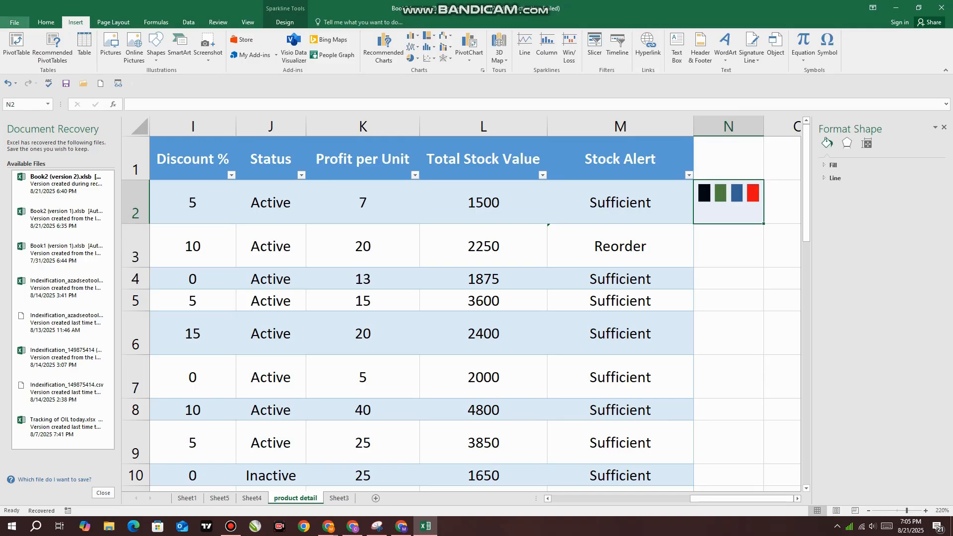
left_click(896, 511)
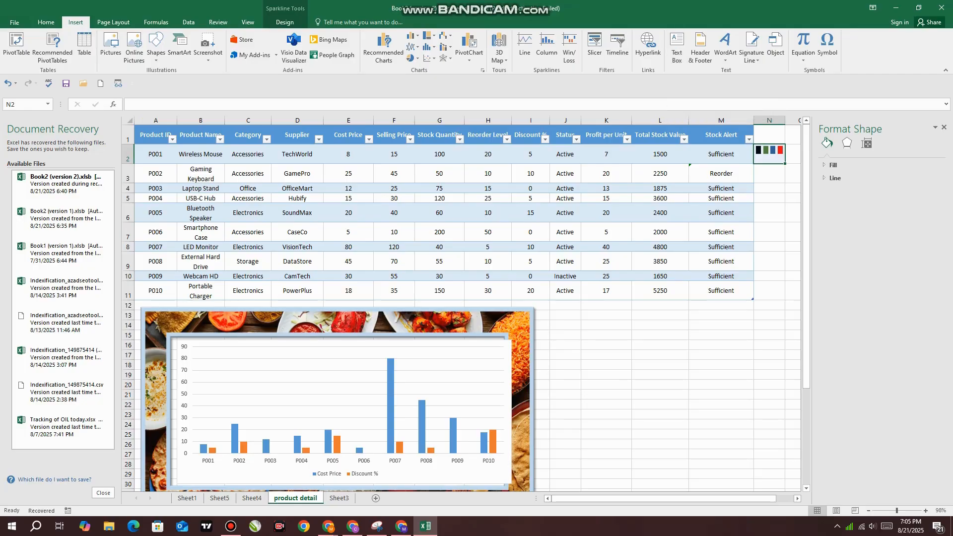
Add a hyperlink to the Cost Price and Discount % chart that links to the existing file Book1 (version 1).xlsb
left_click(348, 349)
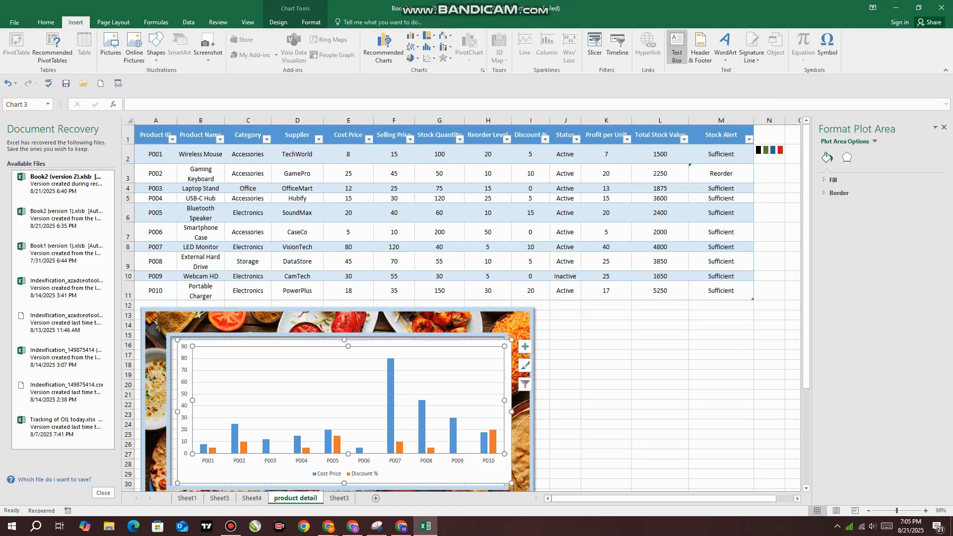
left_click(606, 355)
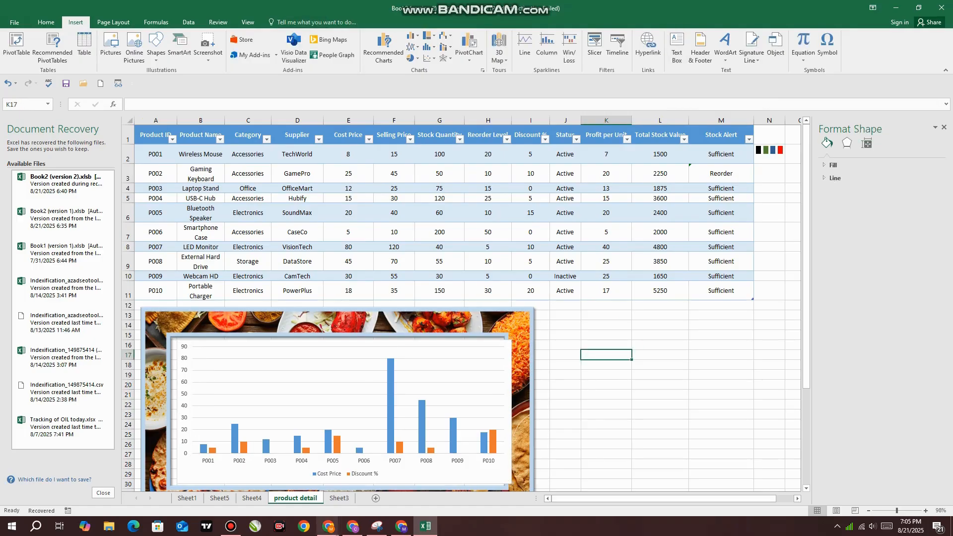
left_click(447, 474)
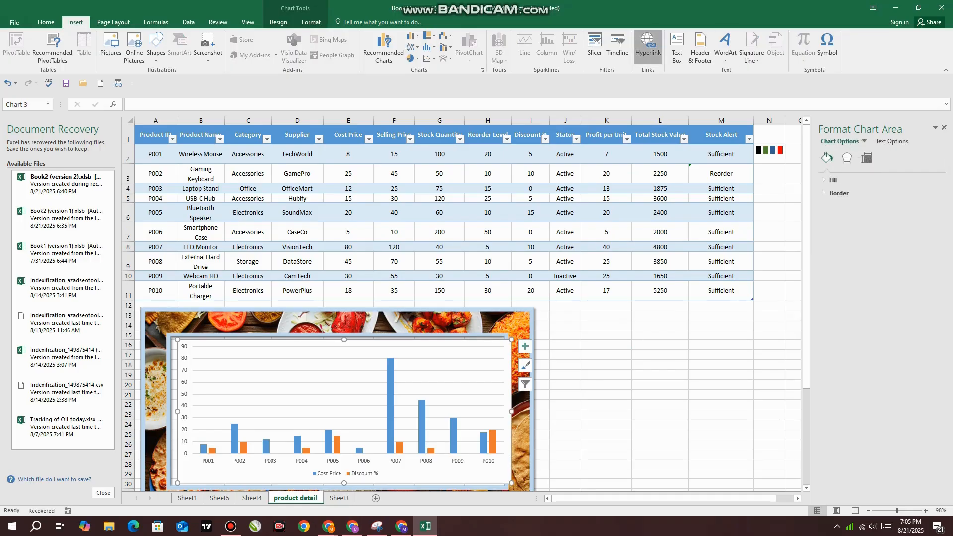
left_click(648, 46)
left_click(614, 336)
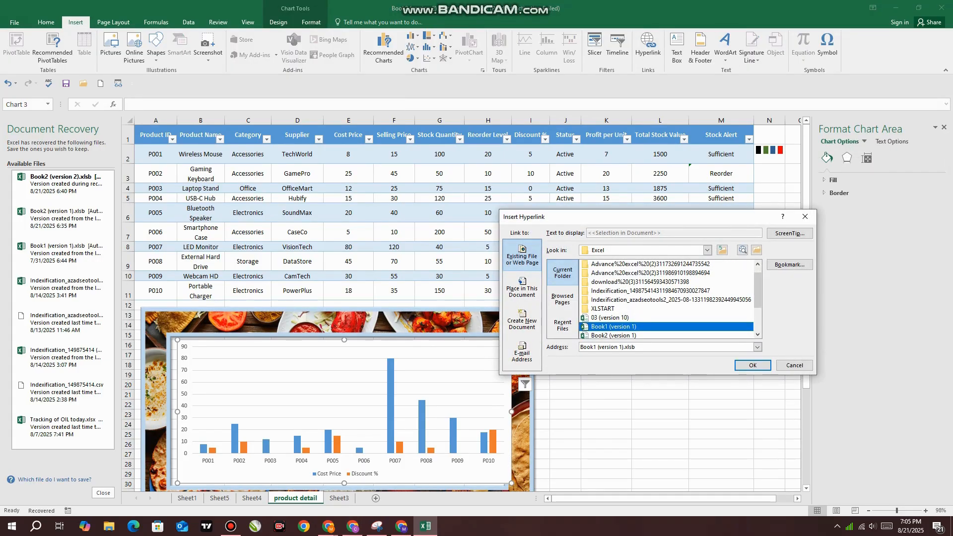
left_click(752, 365)
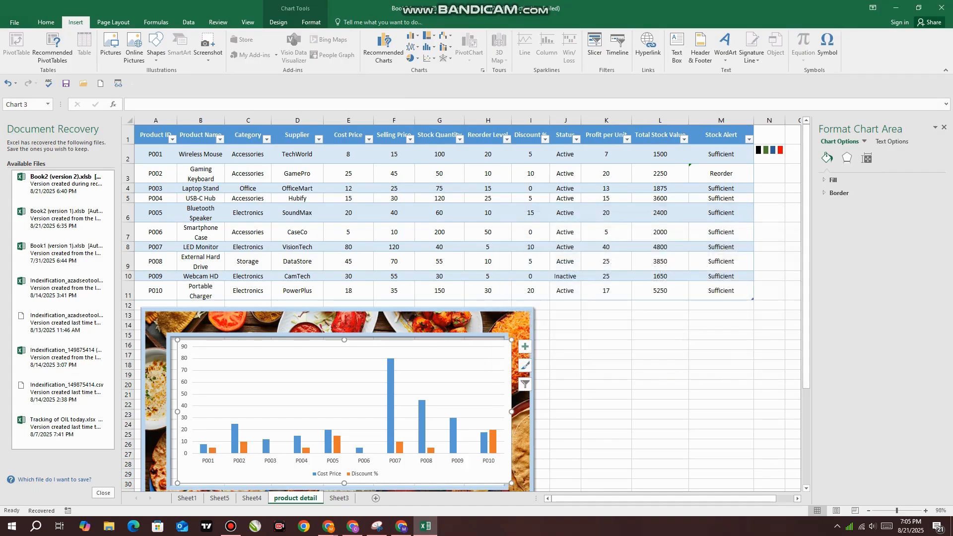
left_click(606, 414)
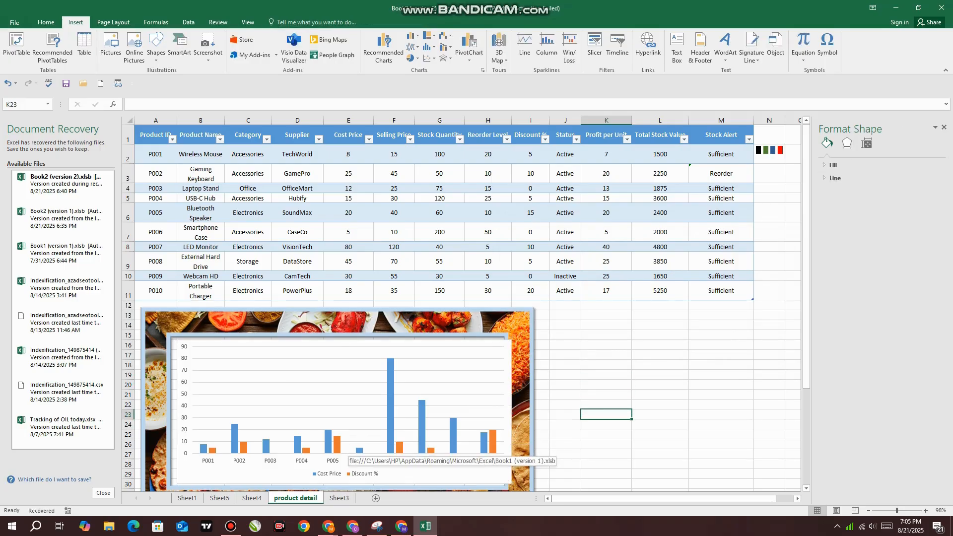
Follow the chart's hyperlink to view Book1 (version 1), and return to the product detail workbook
left_click(396, 461)
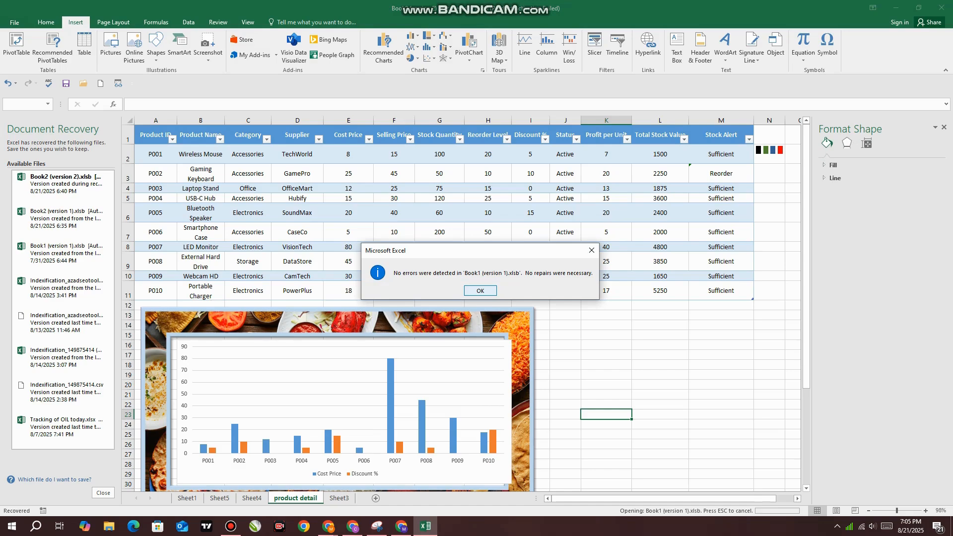
key("Return")
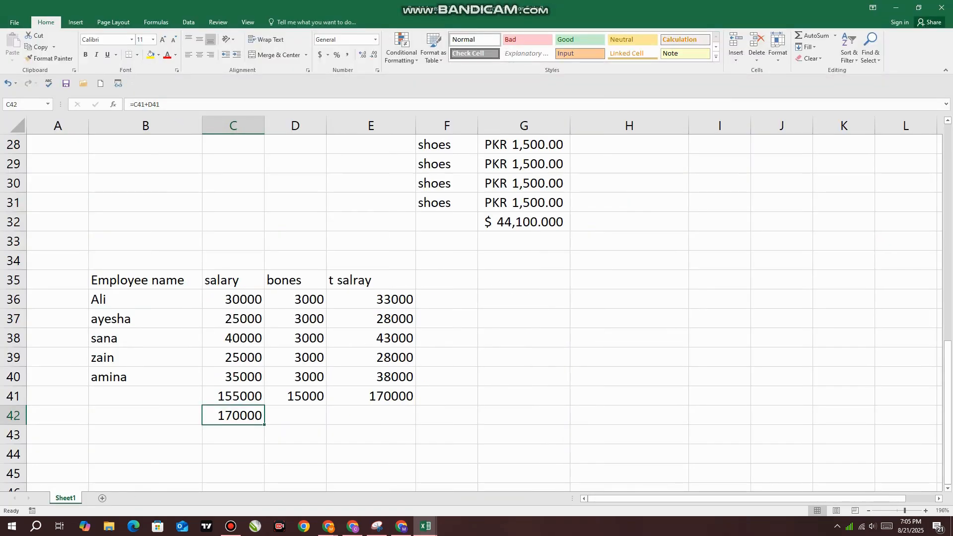
mouse_move(425, 526)
left_click(368, 479)
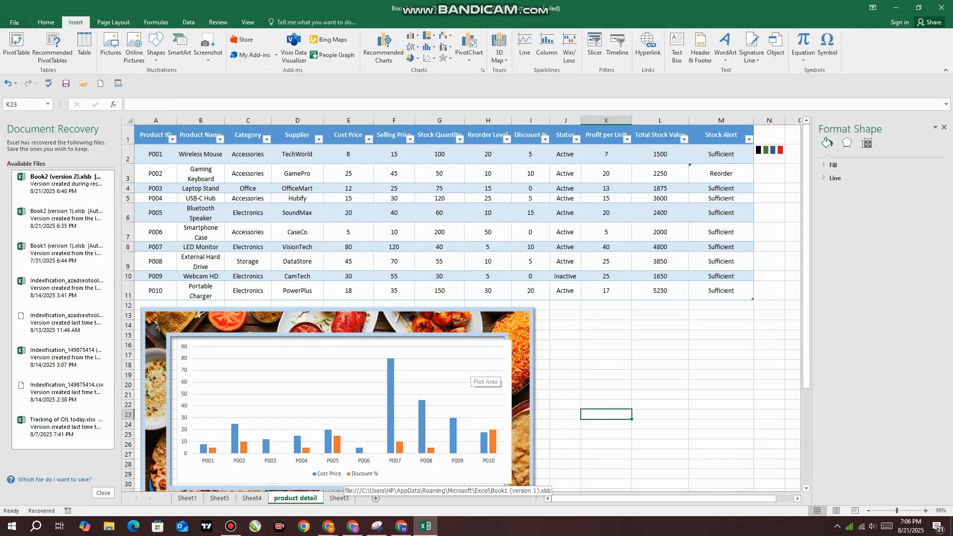
left_click(648, 47)
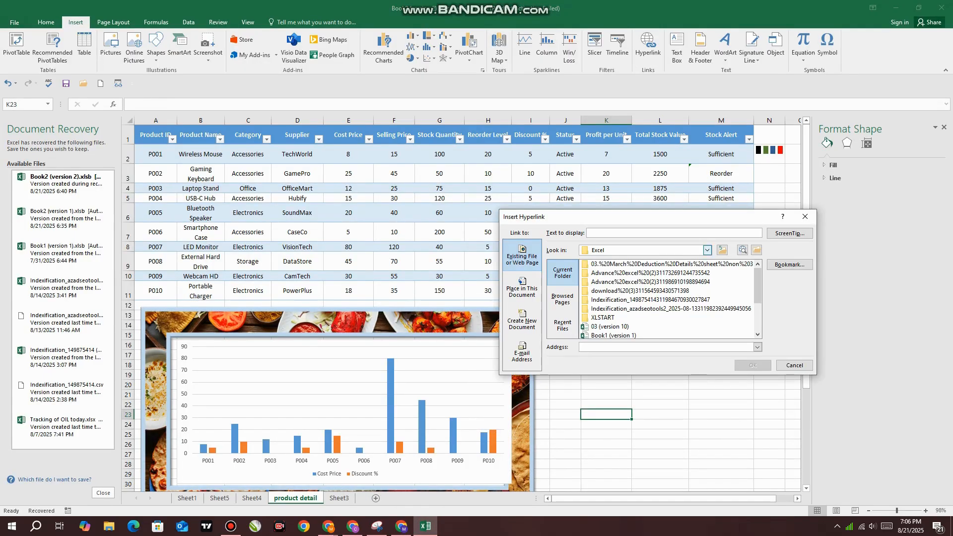
left_click(794, 365)
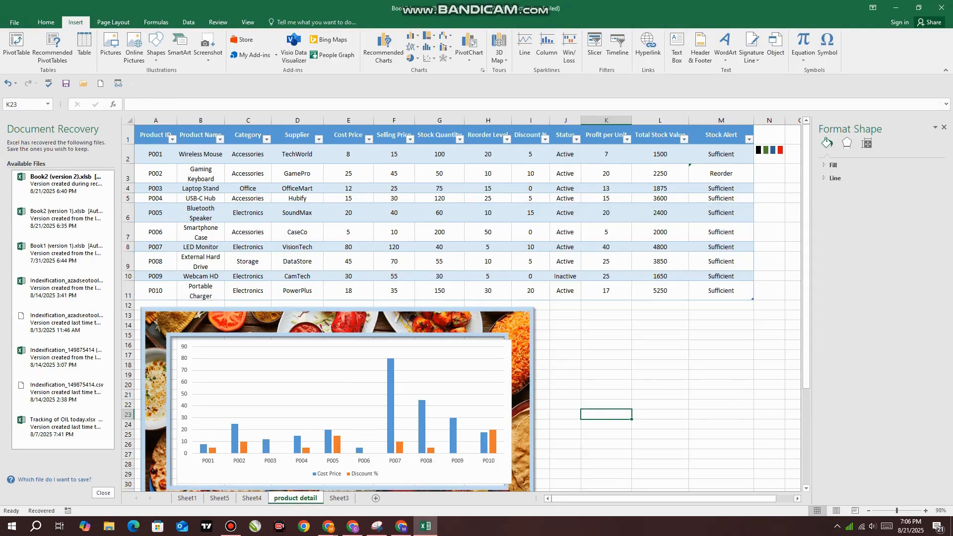
Draw a text box beside the chart, covering about K14:M20, and enter the text "TExt" in it
scroll(461, 308, "down", 1)
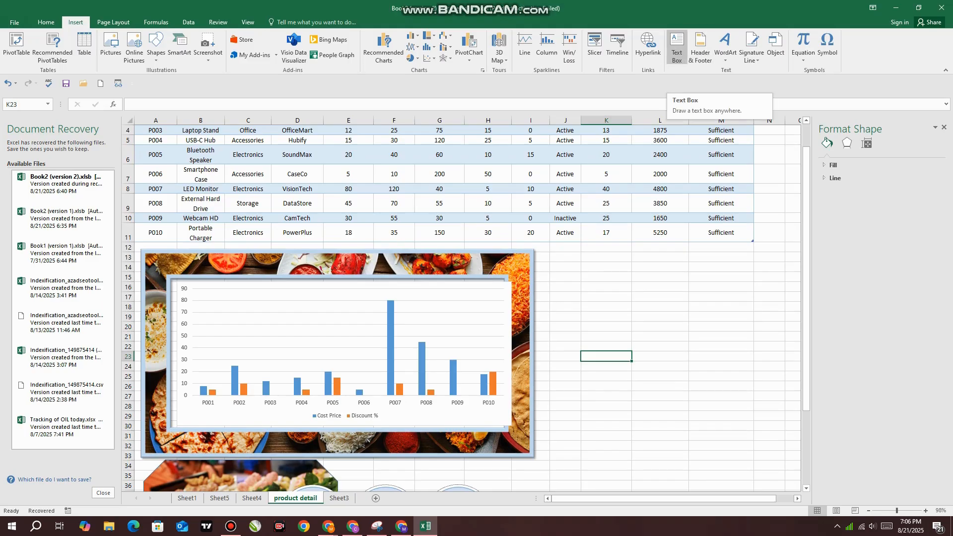
left_click(676, 47)
mouse_move(580, 261)
left_mouse_down()
mouse_move(633, 292)
mouse_move(753, 331)
left_mouse_up()
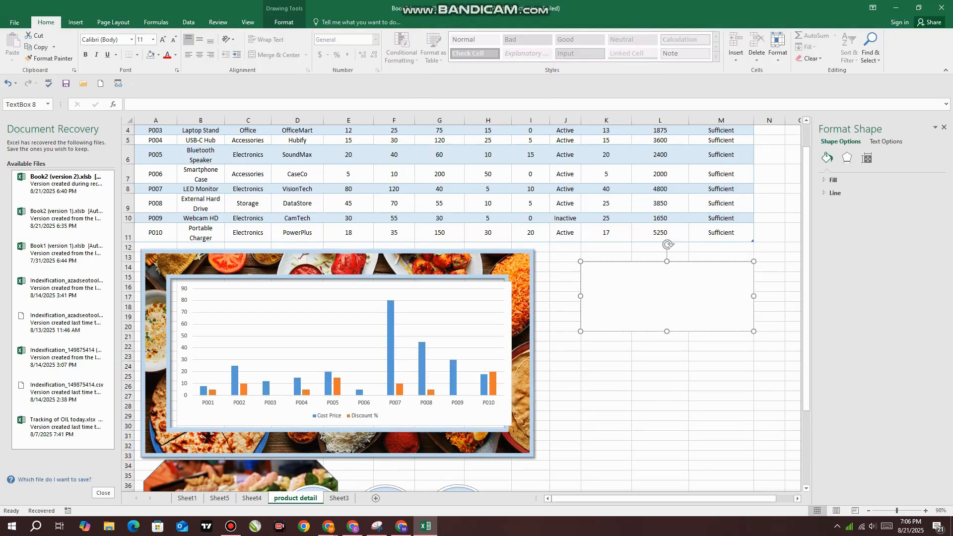
type("TEX")
left_click(566, 376)
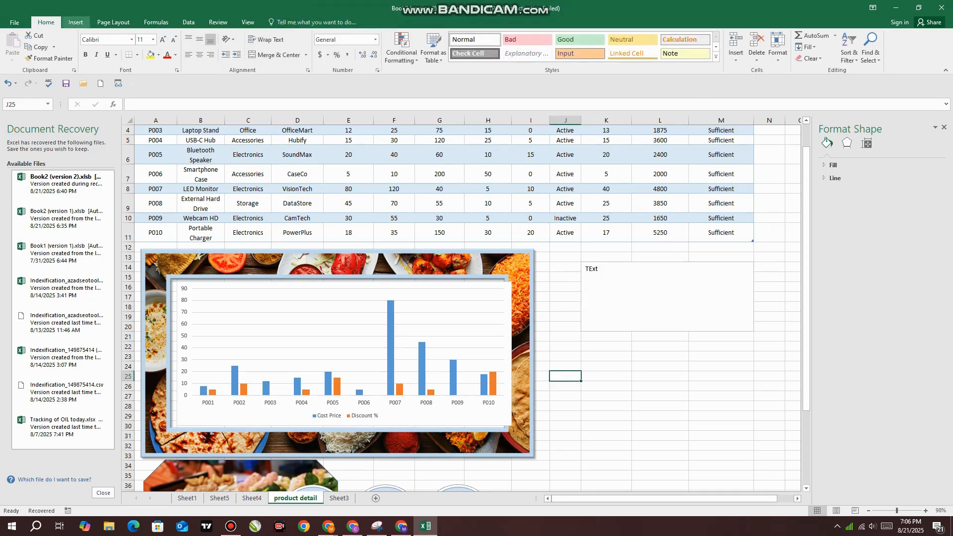
Insert a page header on the product detail sheet with "Project managment" in its center section
left_click(76, 22)
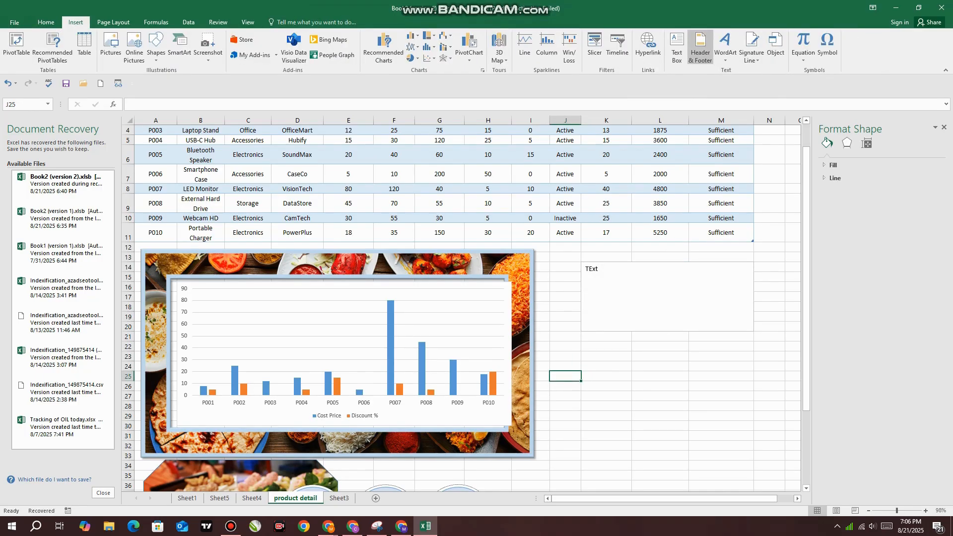
left_click(701, 47)
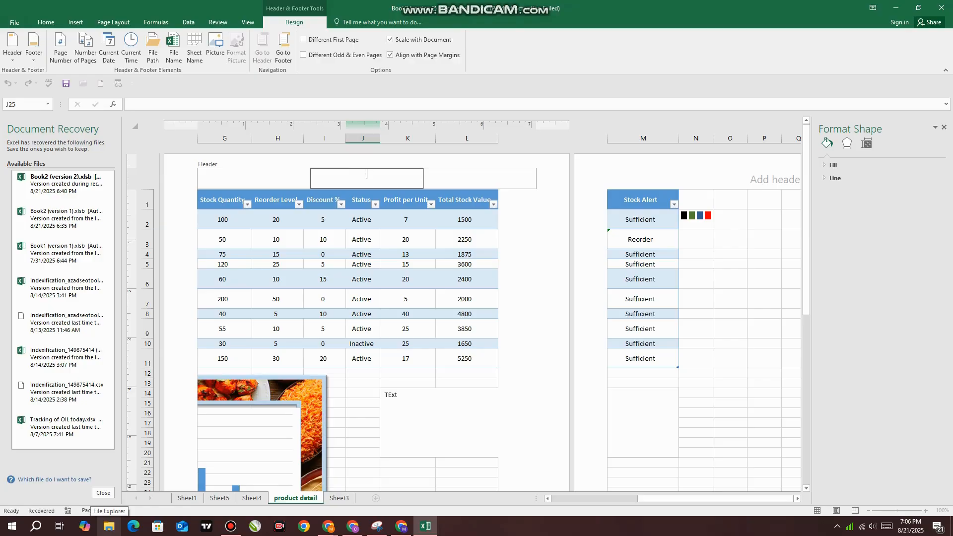
type("Project managment")
key("Return")
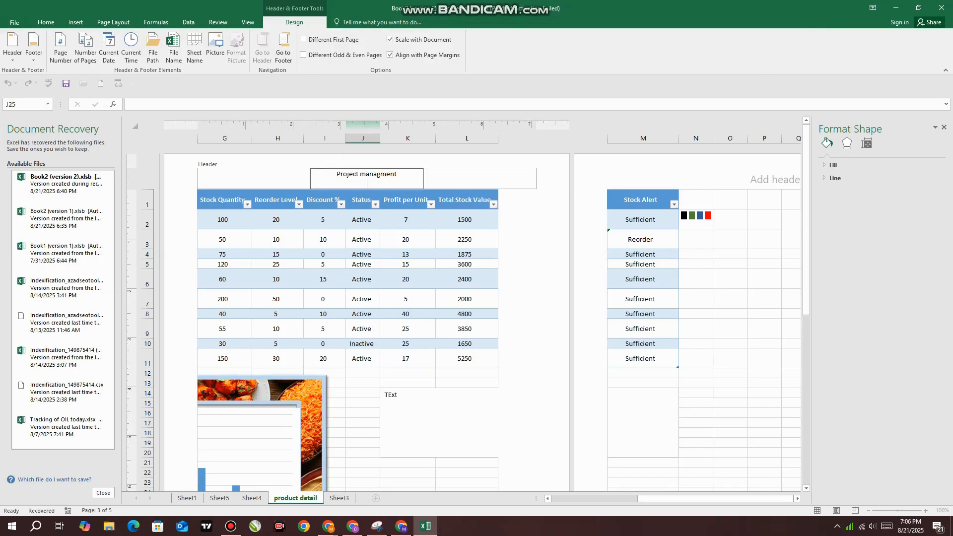
key("Escape")
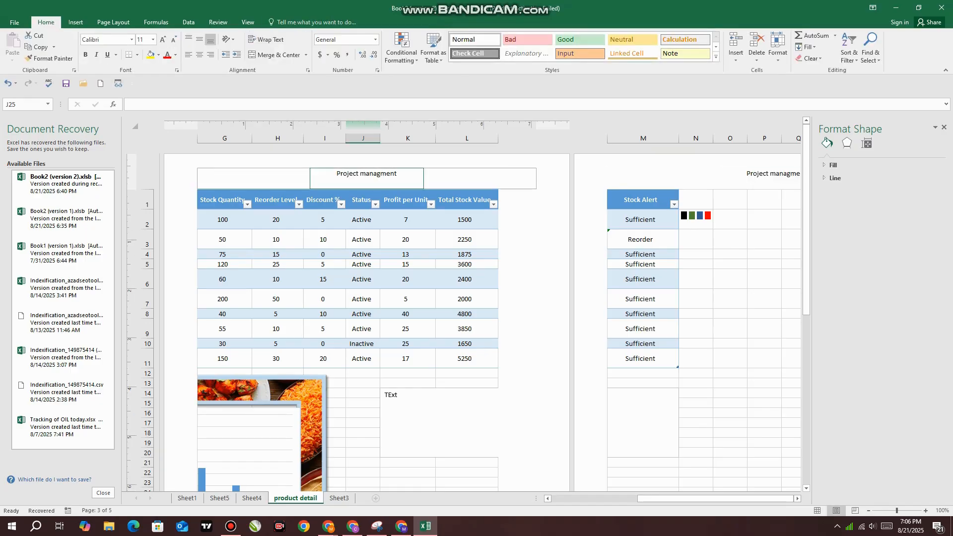
Enter the date 8/21/2025 in the center section of the product detail sheet's page footer
scroll(367, 298, "down", 9)
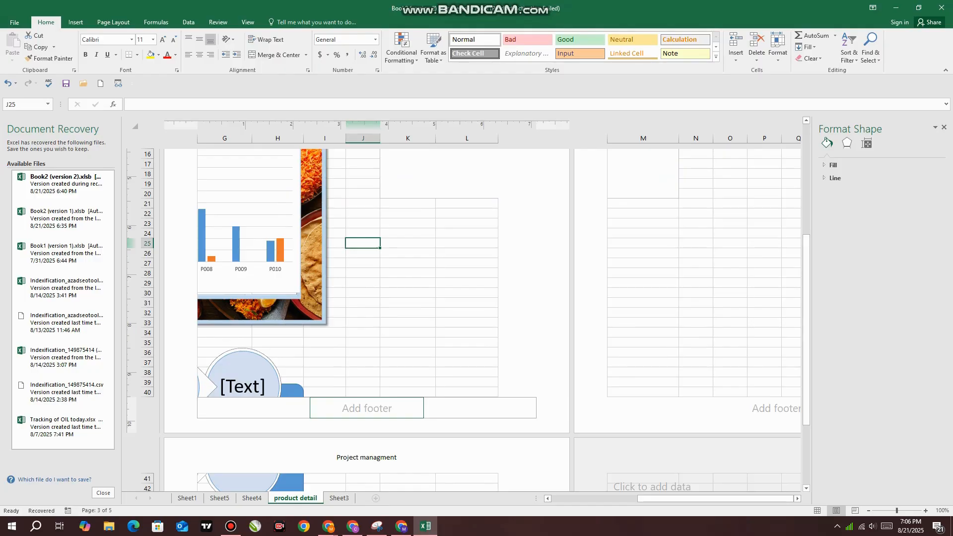
left_click(76, 22)
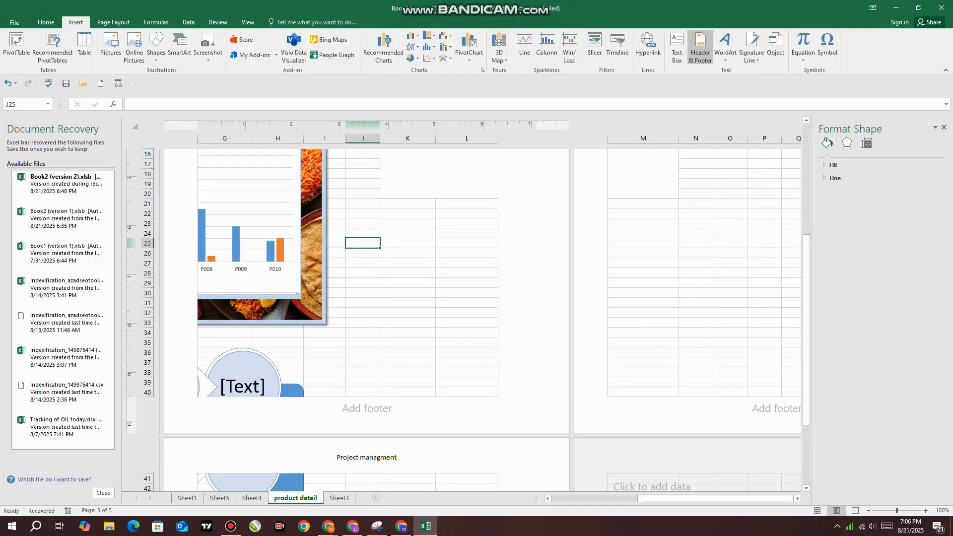
left_click(701, 47)
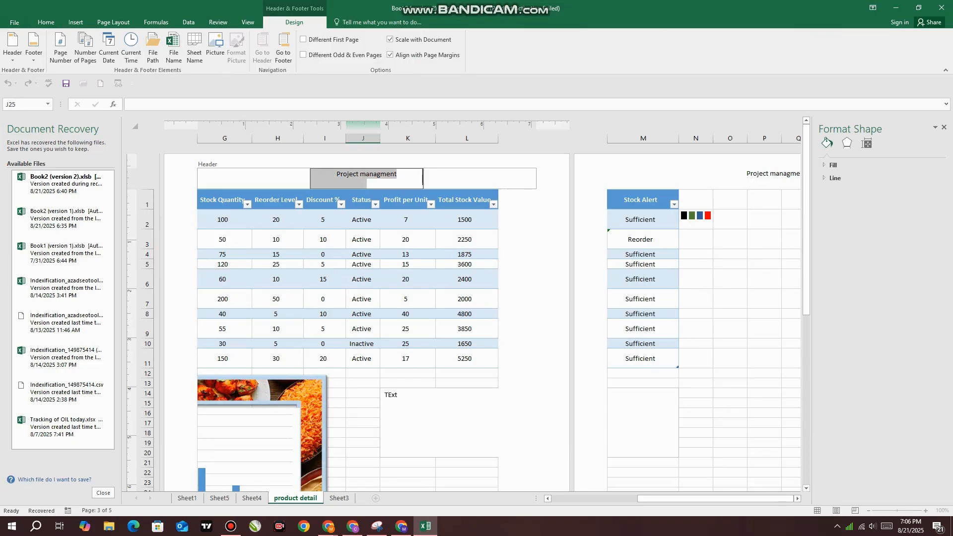
left_click(466, 482)
scroll(467, 483, "down", 5)
left_click(367, 438)
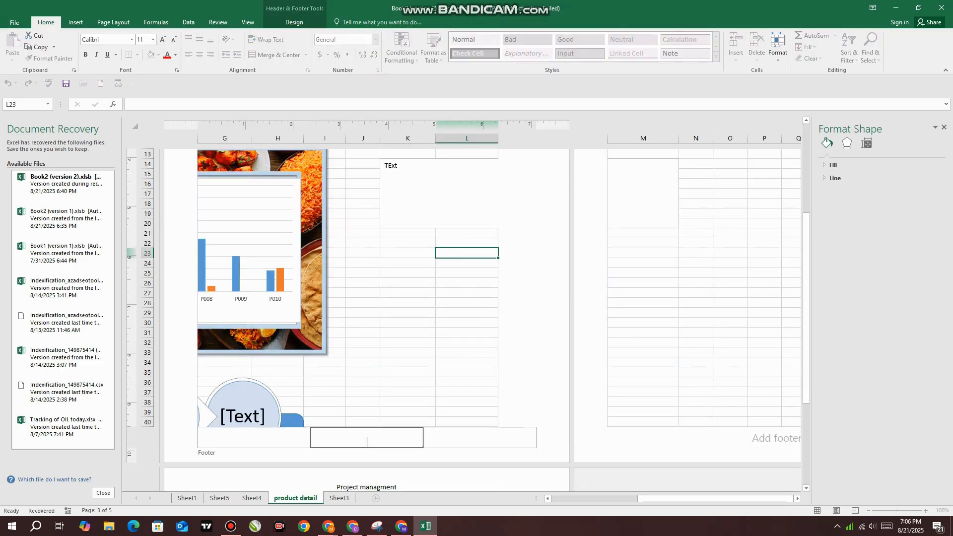
type("8/21/2025")
key("Return")
left_click(552, 392)
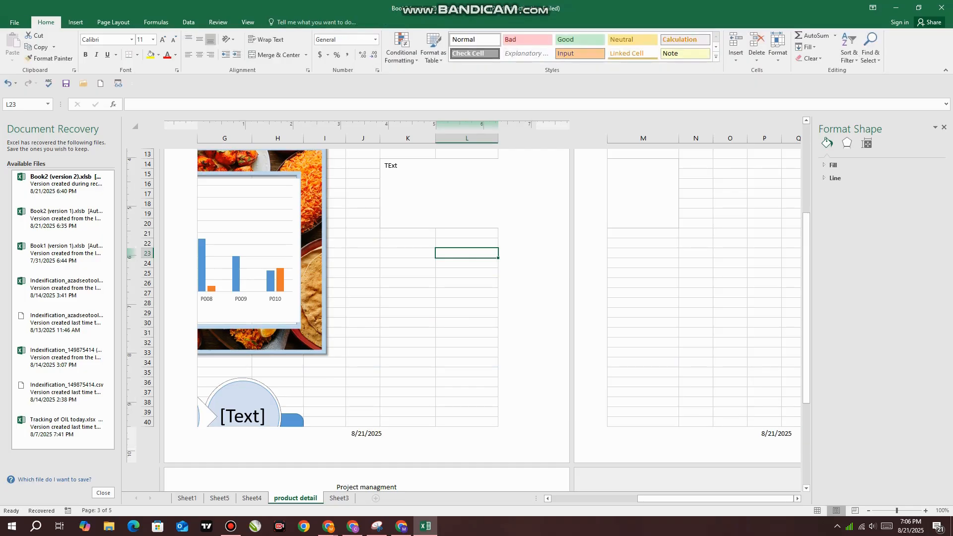
Look at the sheet in Page Break Preview and Page Layout view, and return it to Normal view
left_click(854, 511)
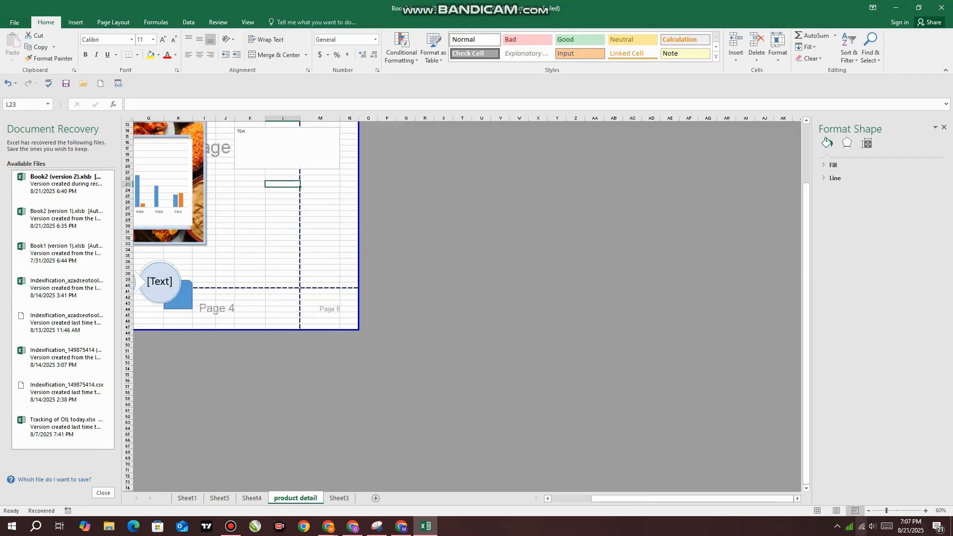
left_click(836, 510)
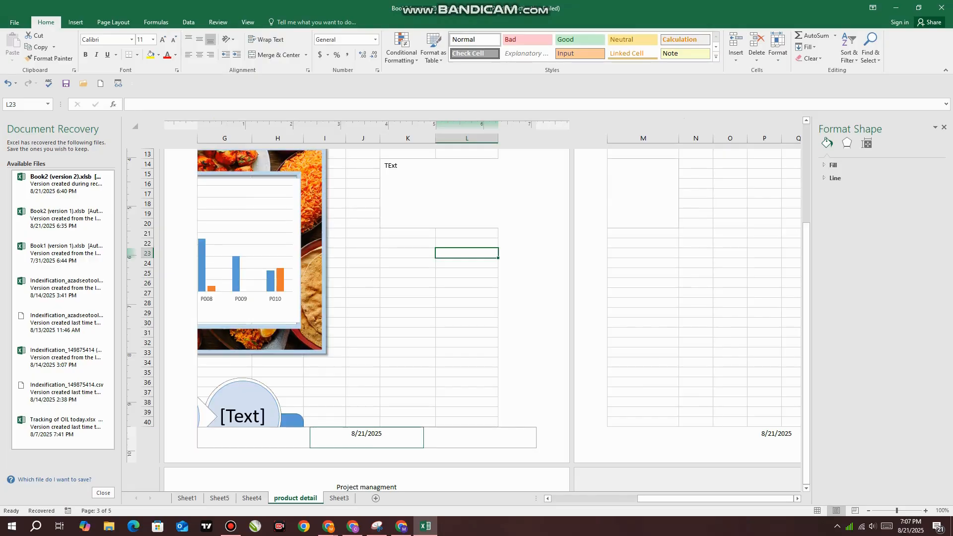
left_click(816, 511)
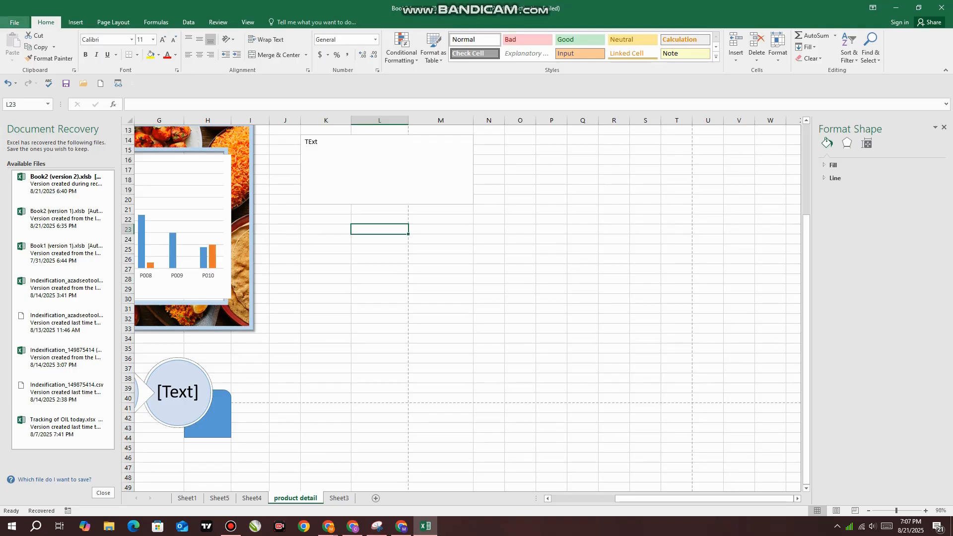
Close the workbook Book2 (version 2).xlsb without saving the changes
left_click(75, 21)
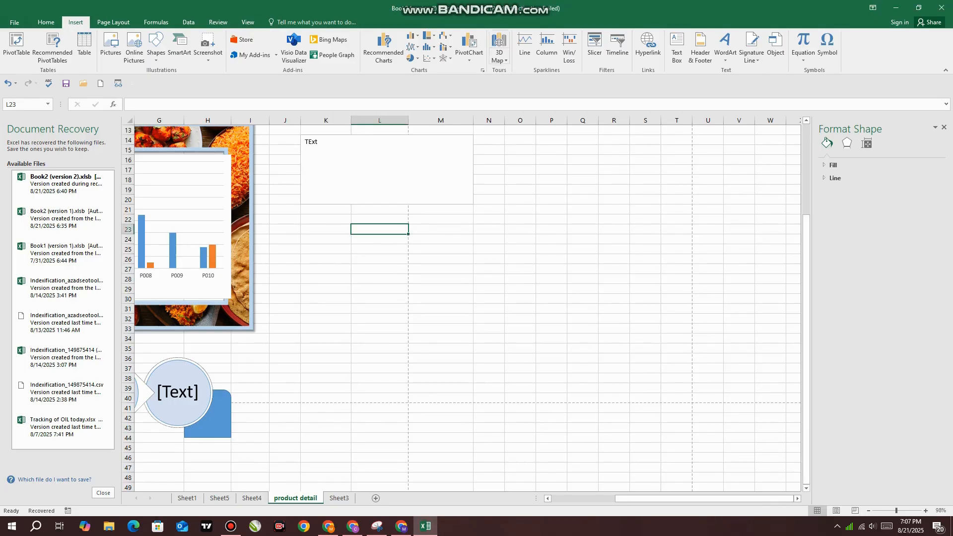
left_click(941, 7)
left_click(476, 276)
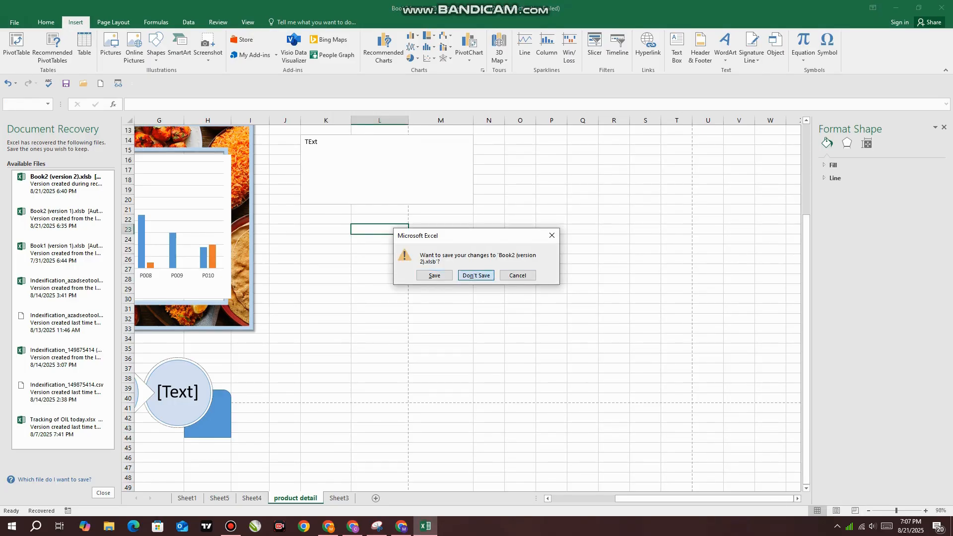